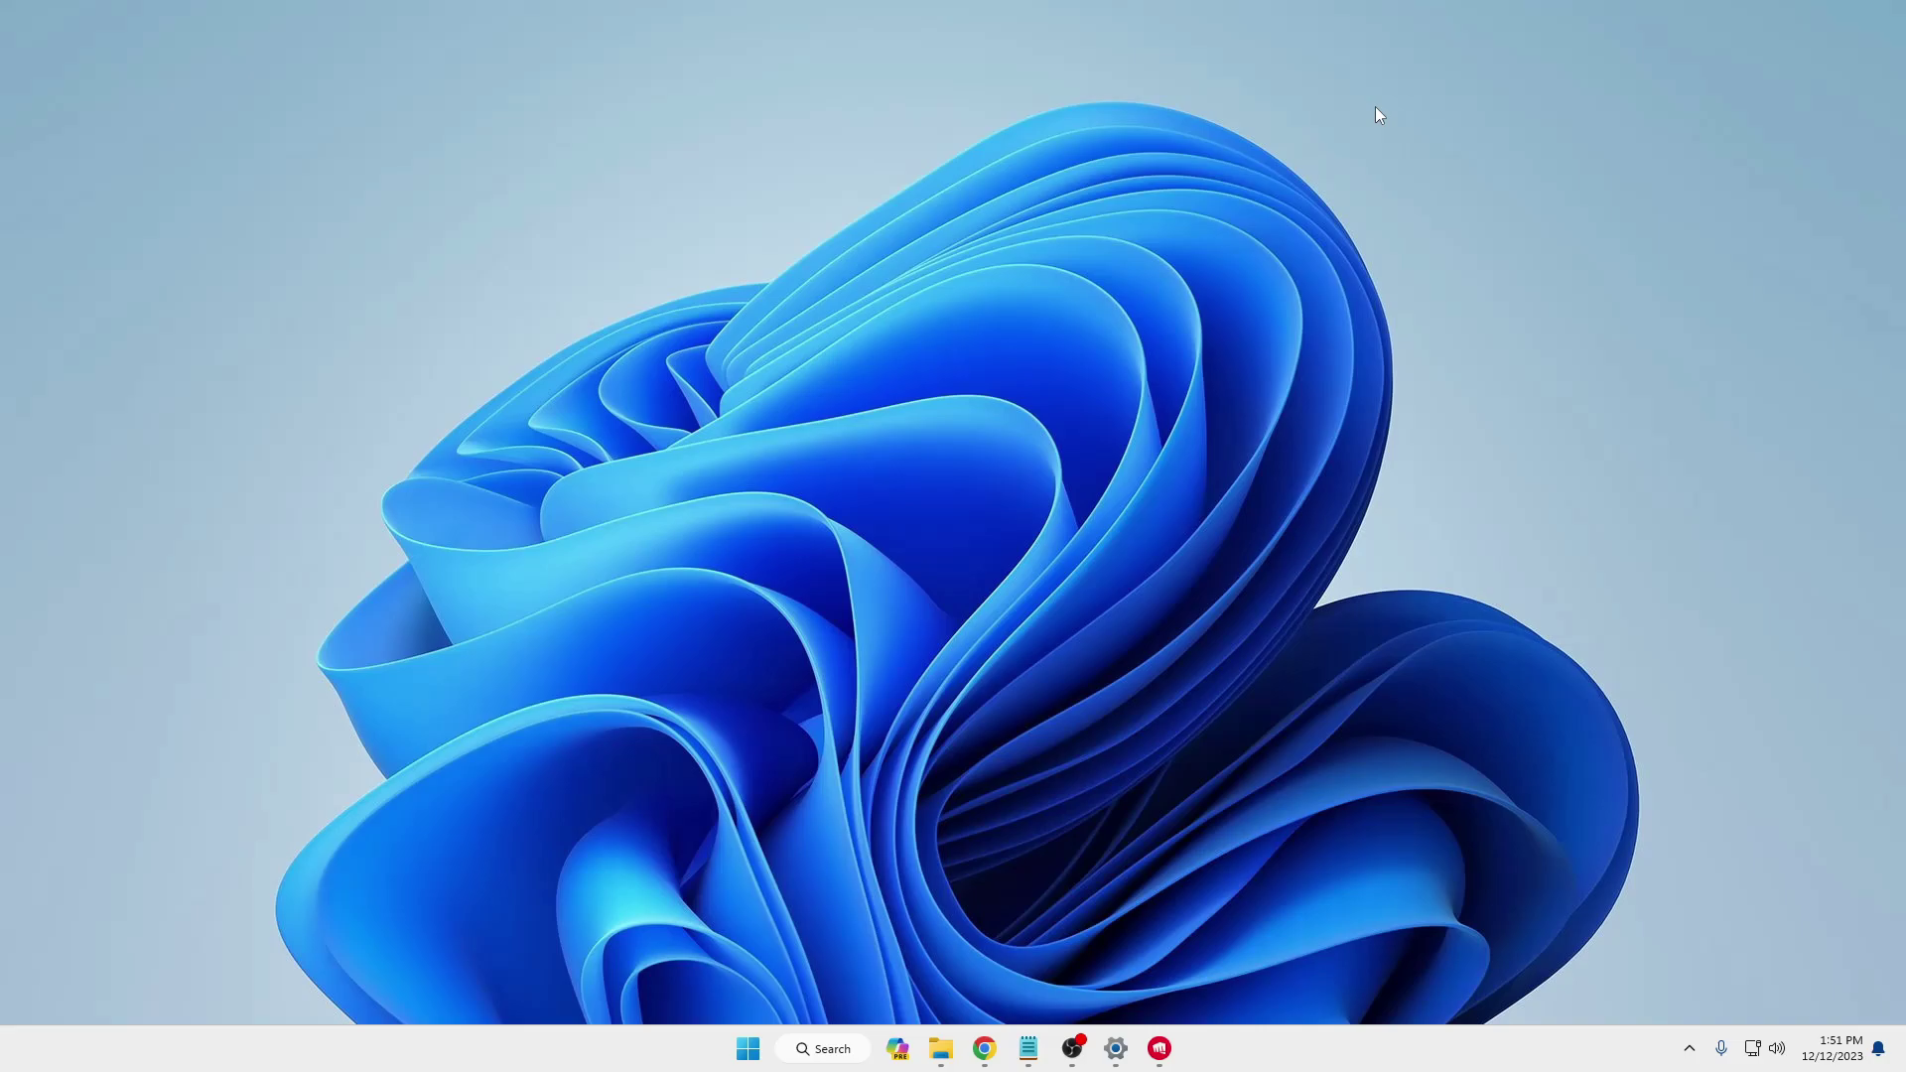
# Search for 'windows tools' and open the Windows Tools folder from the results.
pyautogui.click(849, 1054)
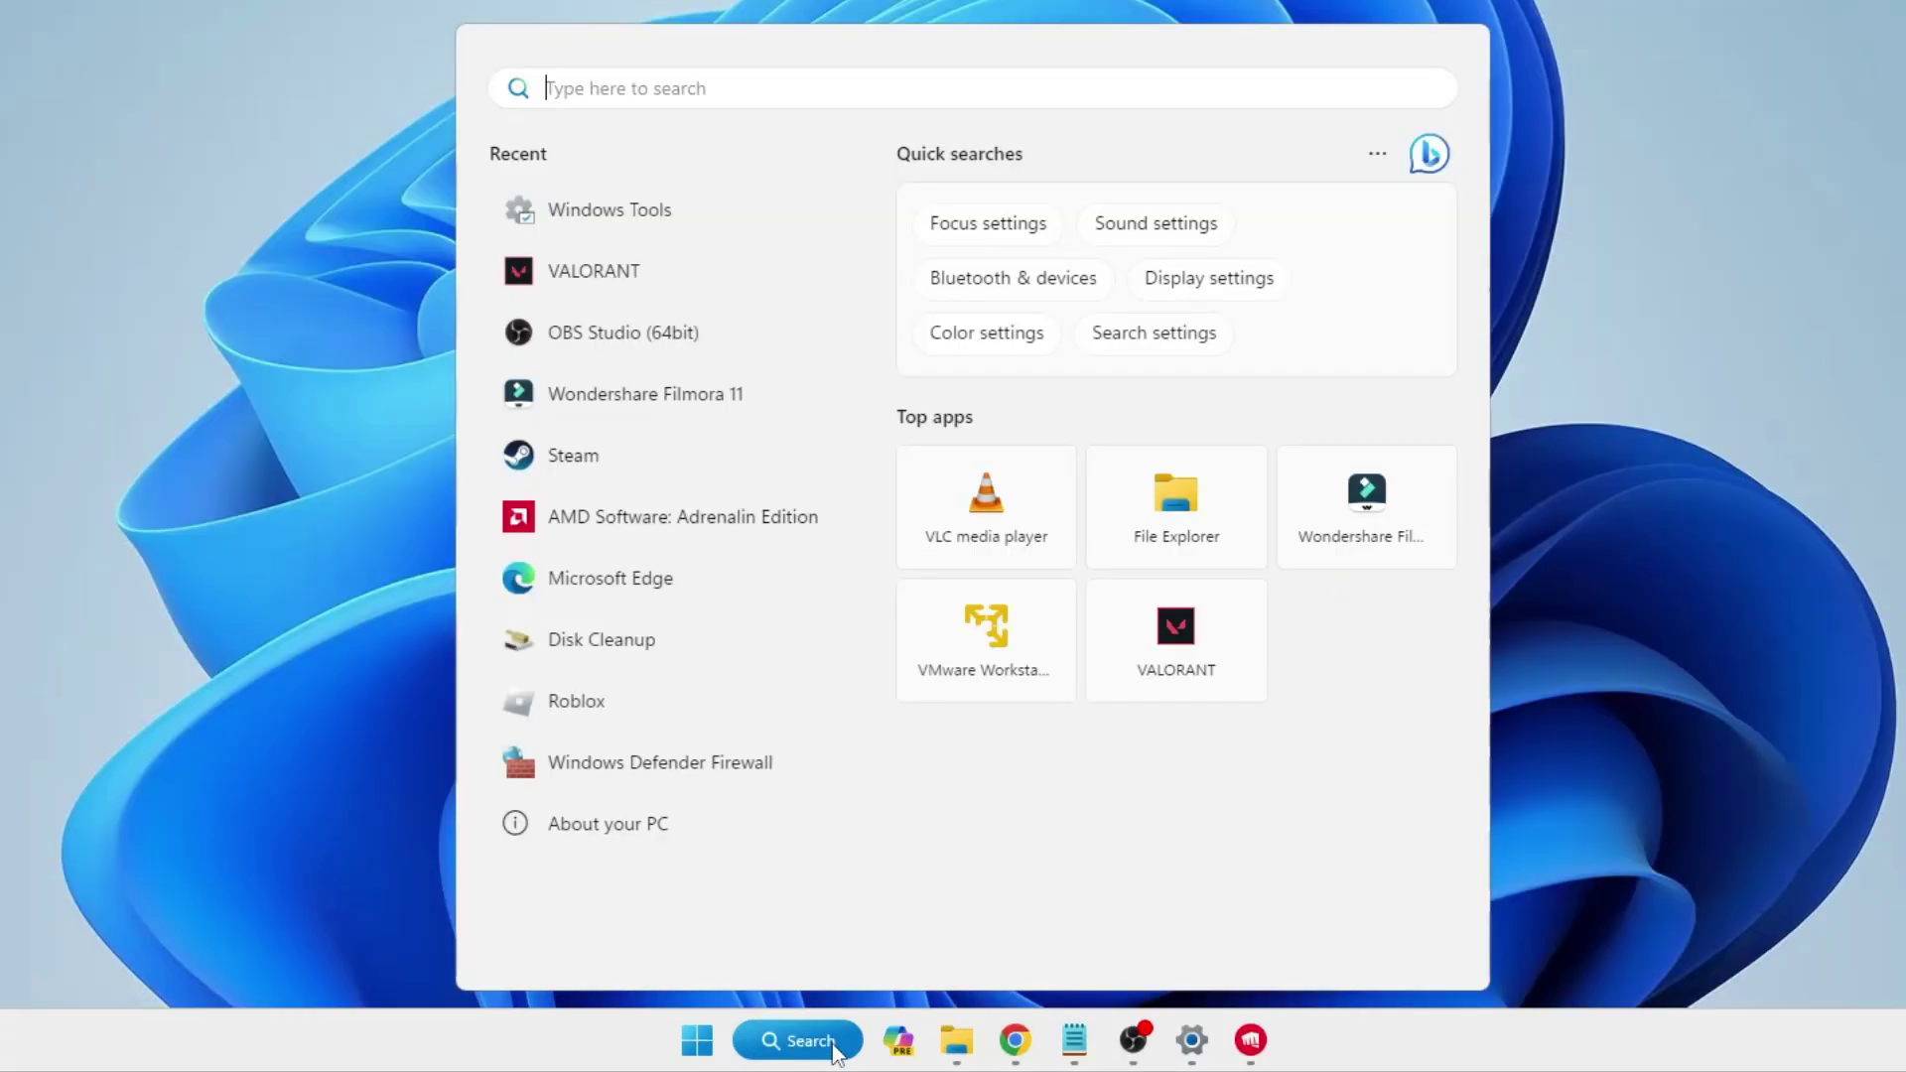
pyautogui.write('windows t')
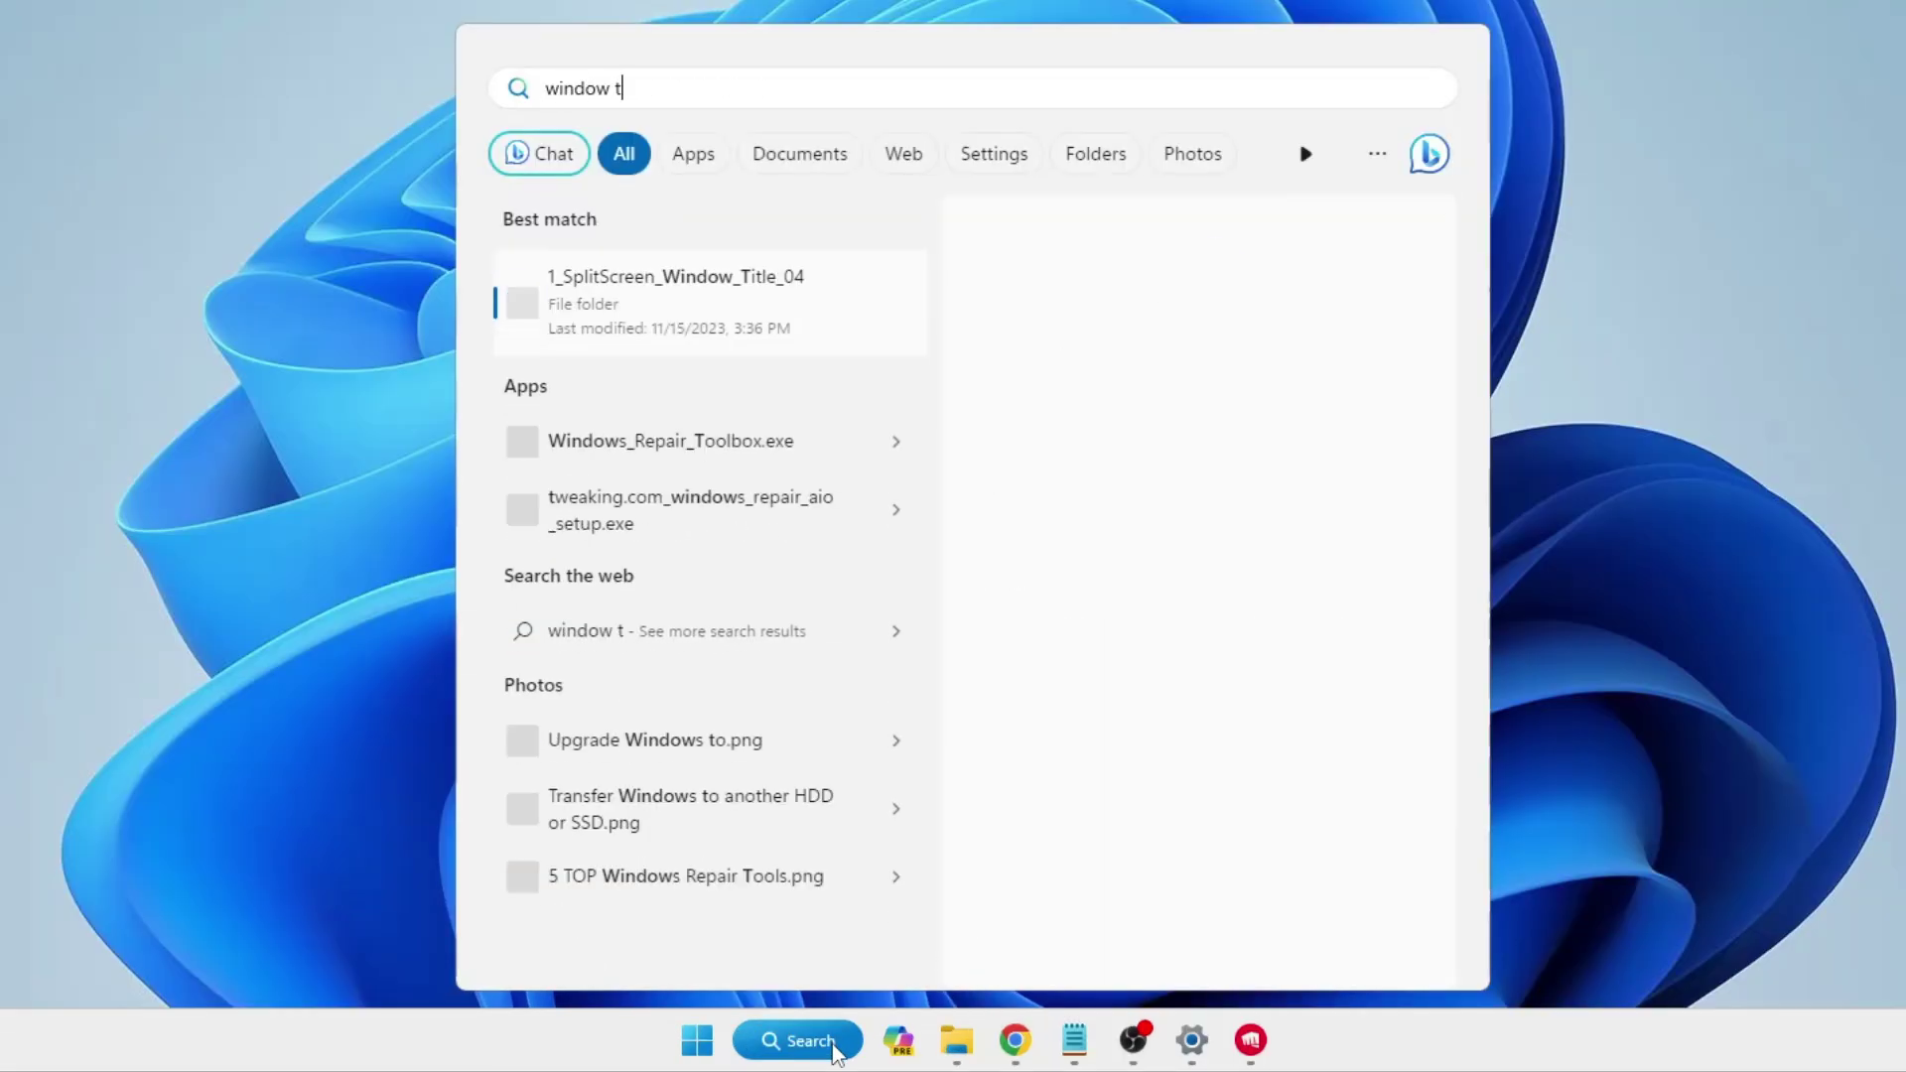
pyautogui.write('oo')
pyautogui.press('BackSpace')
pyautogui.press('BackSpace')
pyautogui.press('BackSpace')
pyautogui.press('BackSpace')
pyautogui.write('s too')
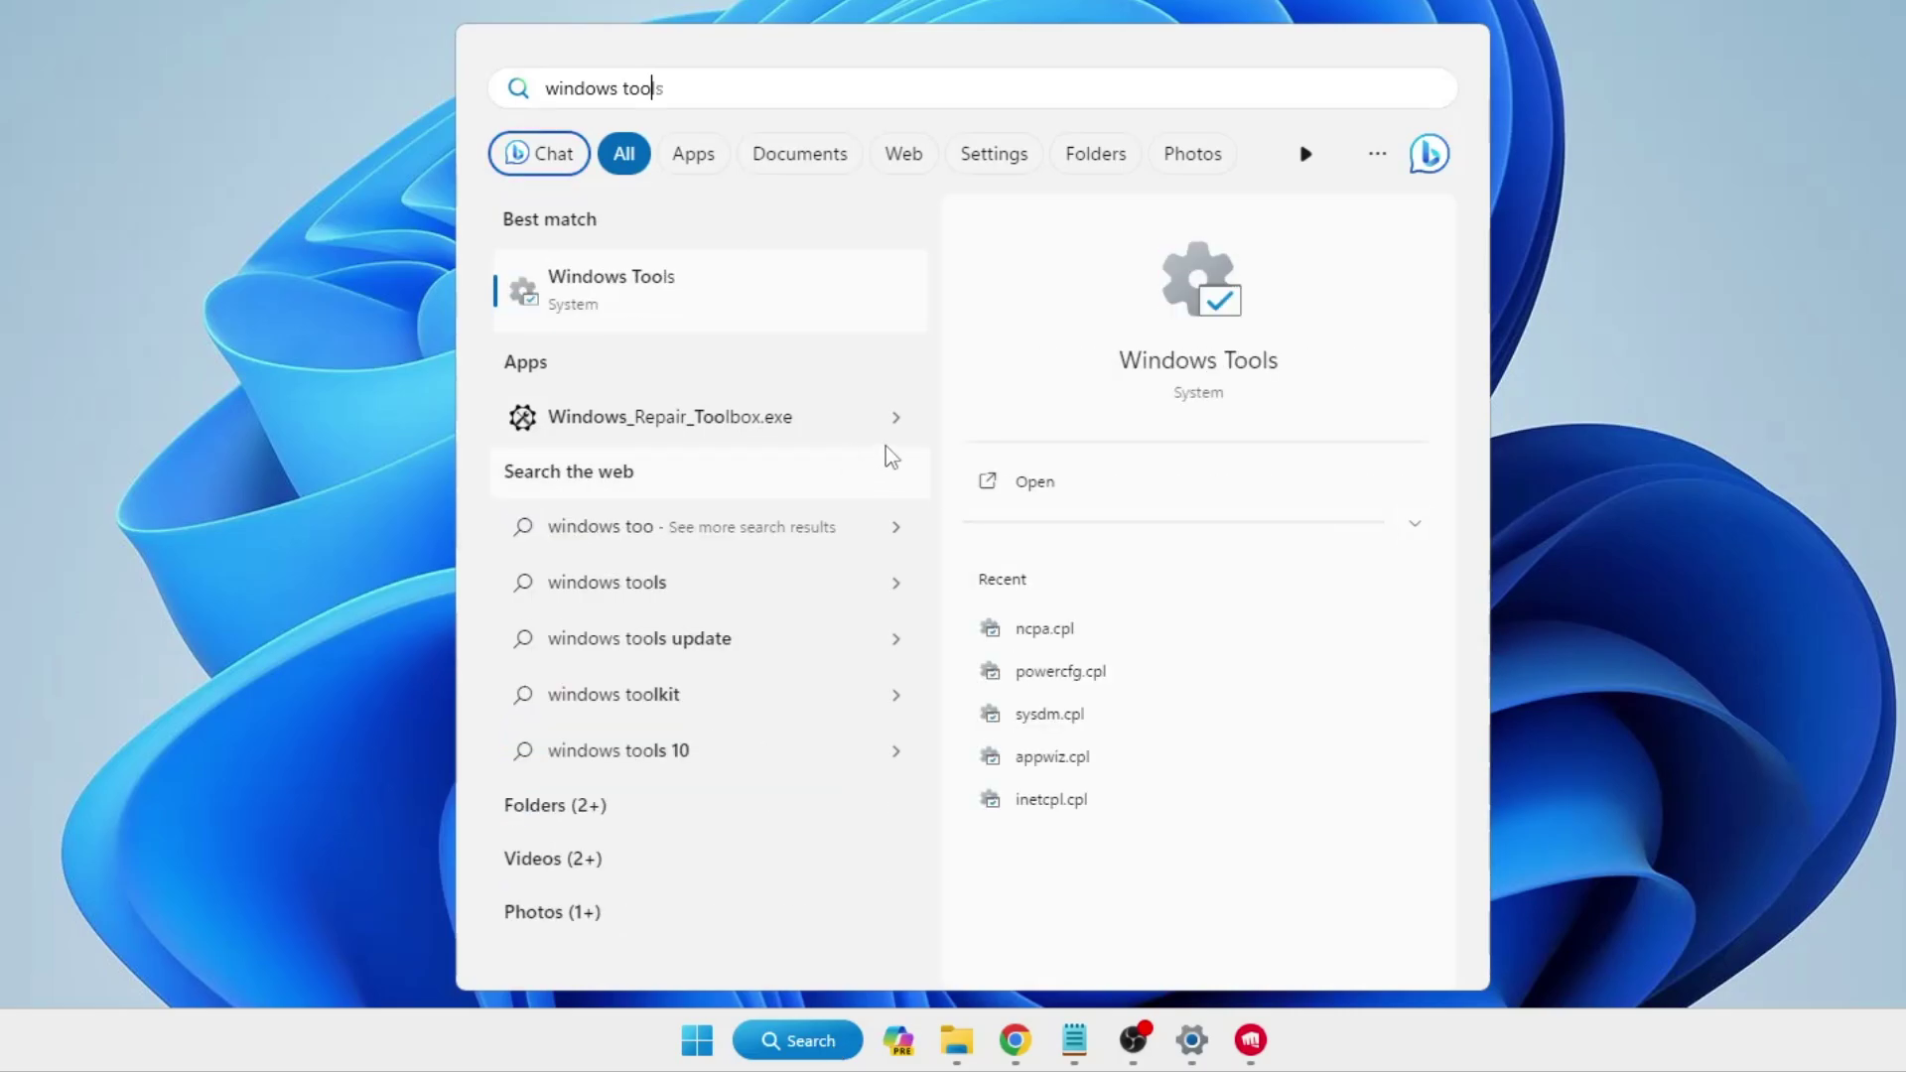
pyautogui.click(653, 292)
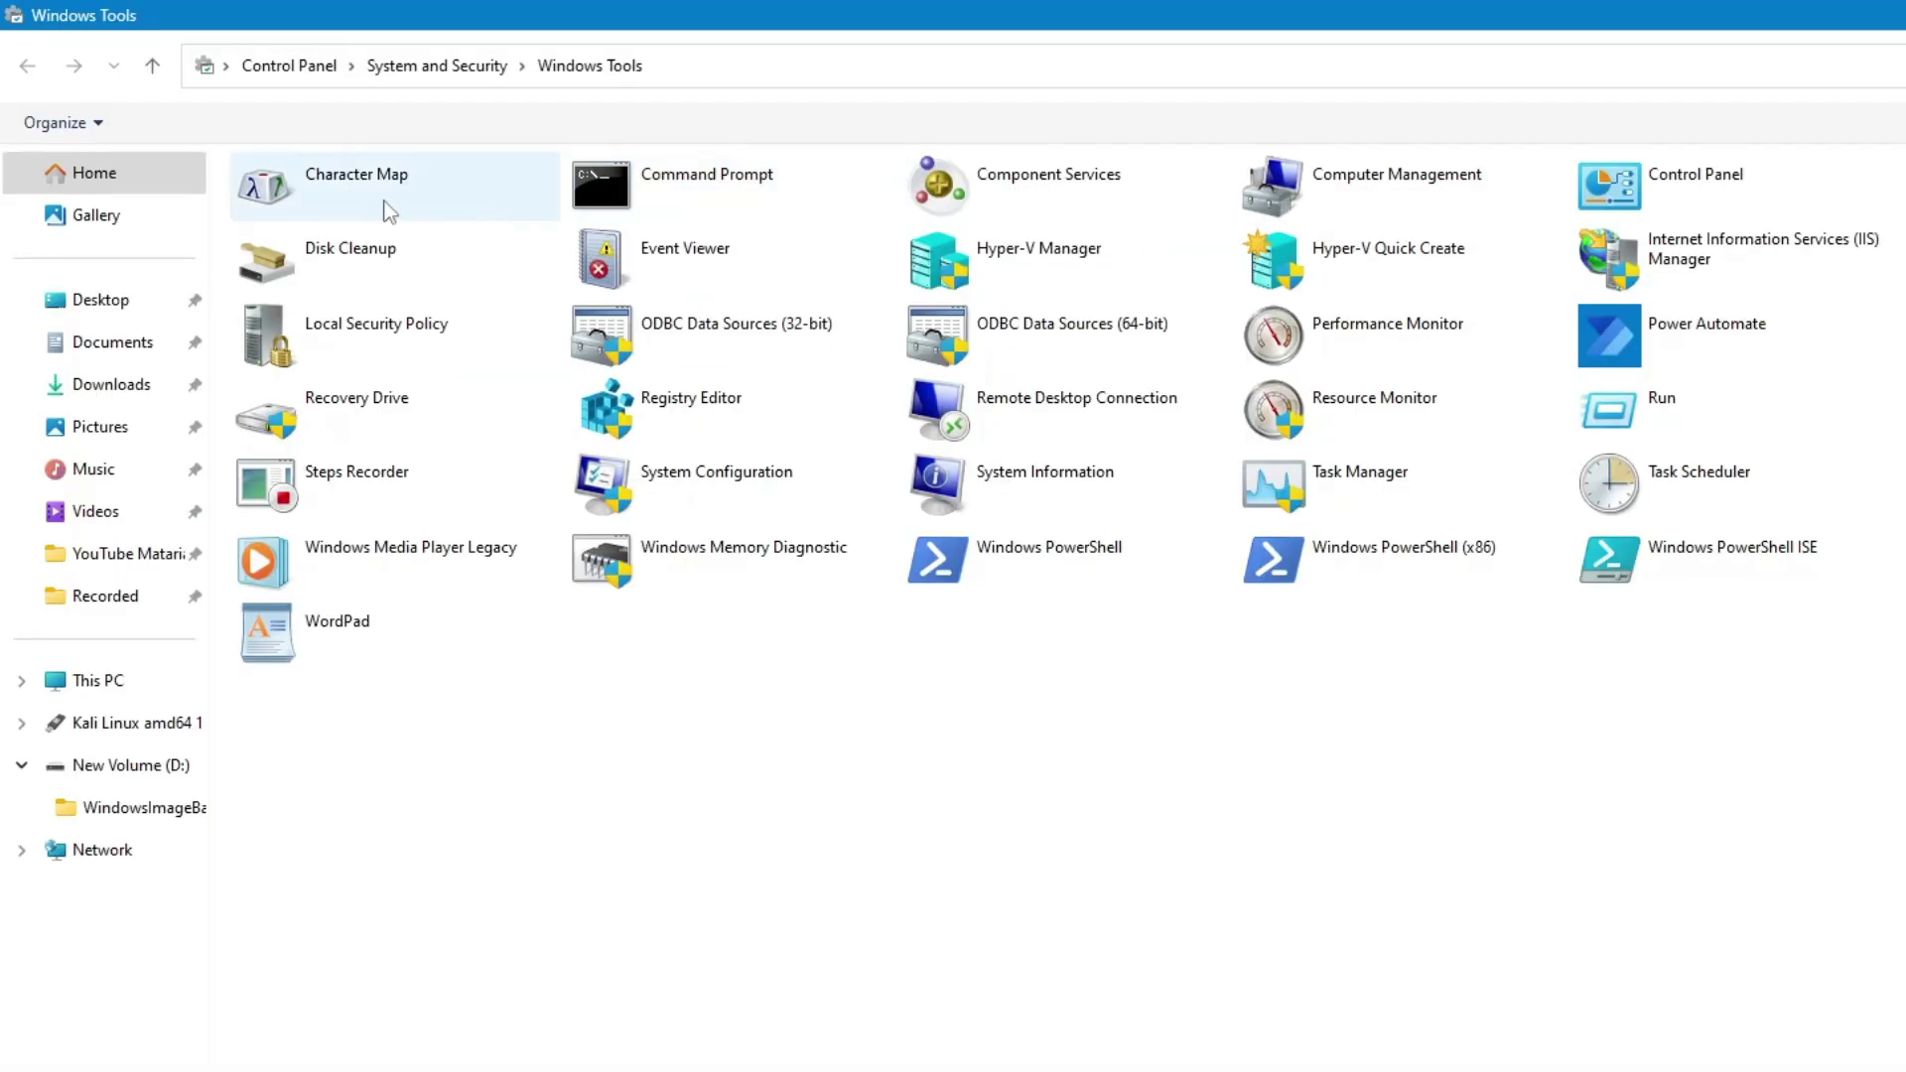
pyautogui.doubleClick(385, 204)
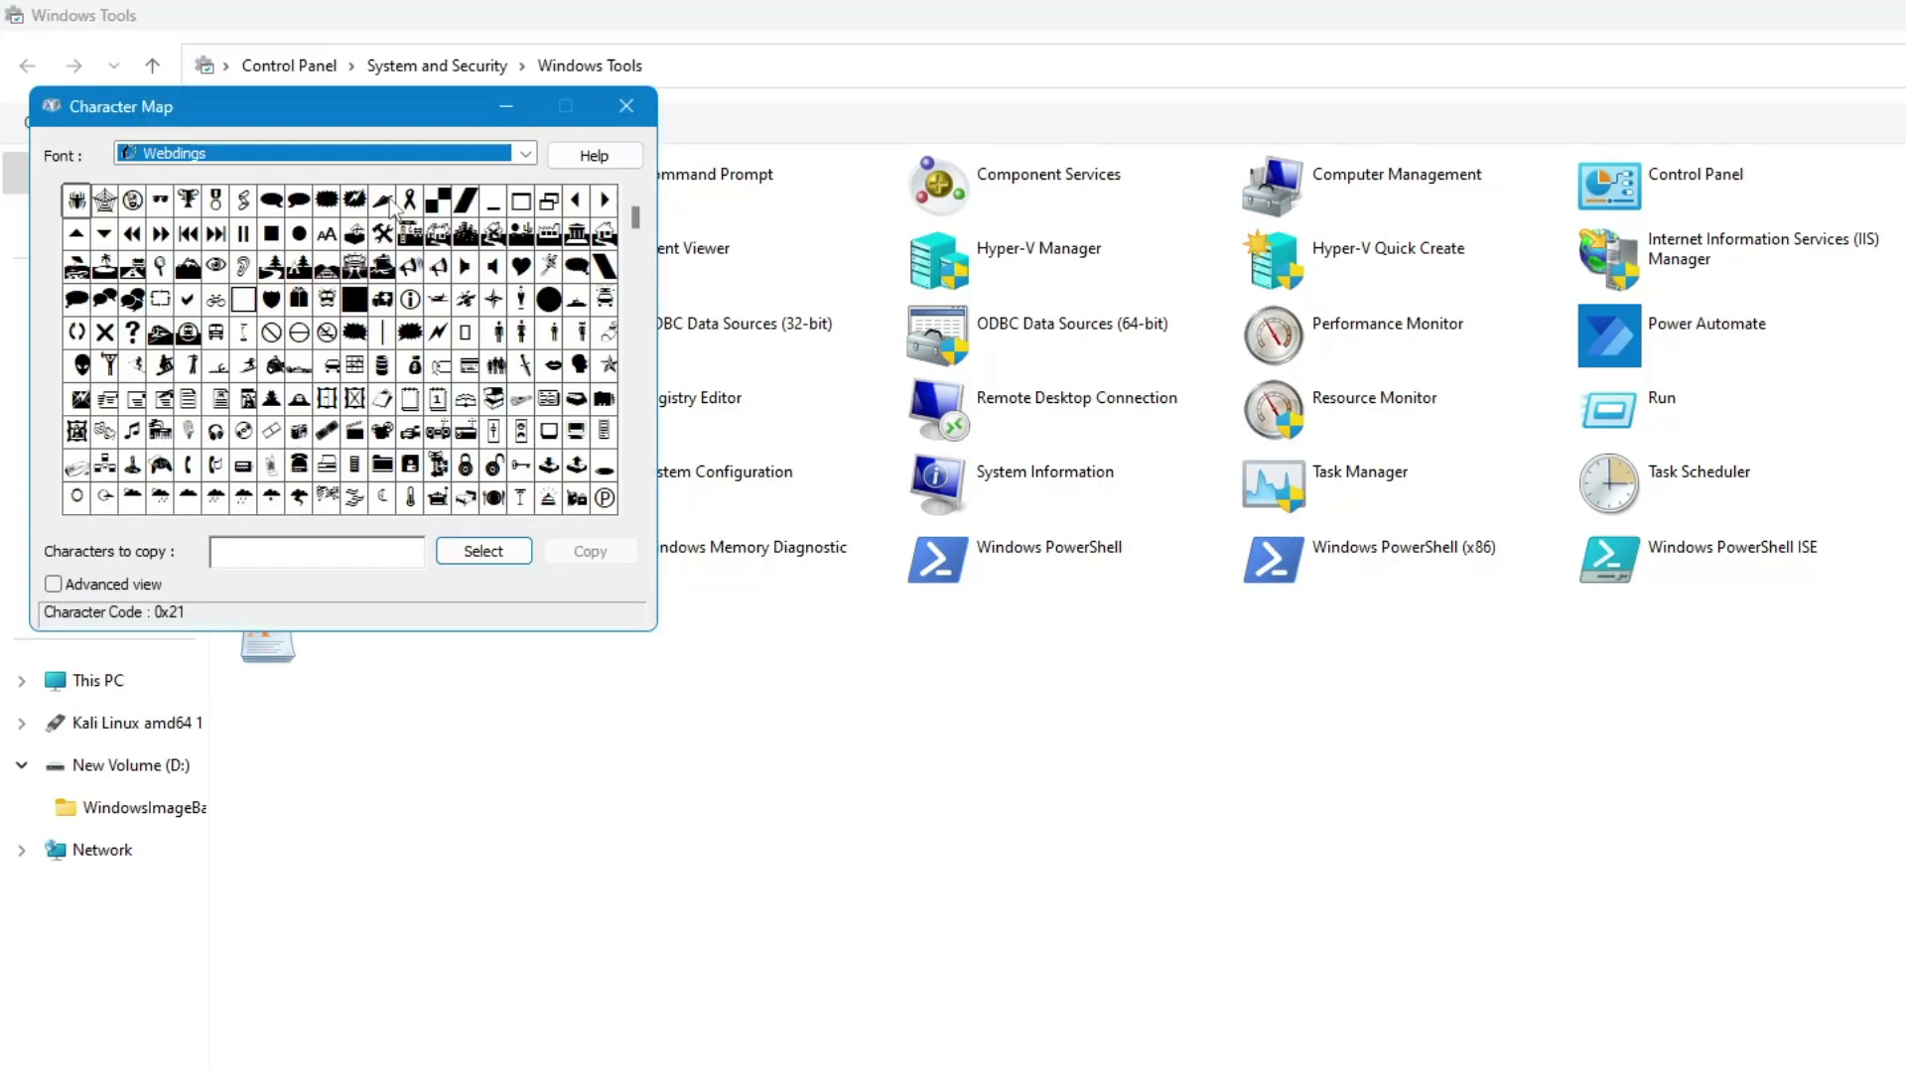
pyautogui.moveTo(423, 98); pyautogui.dragTo(863, 165)
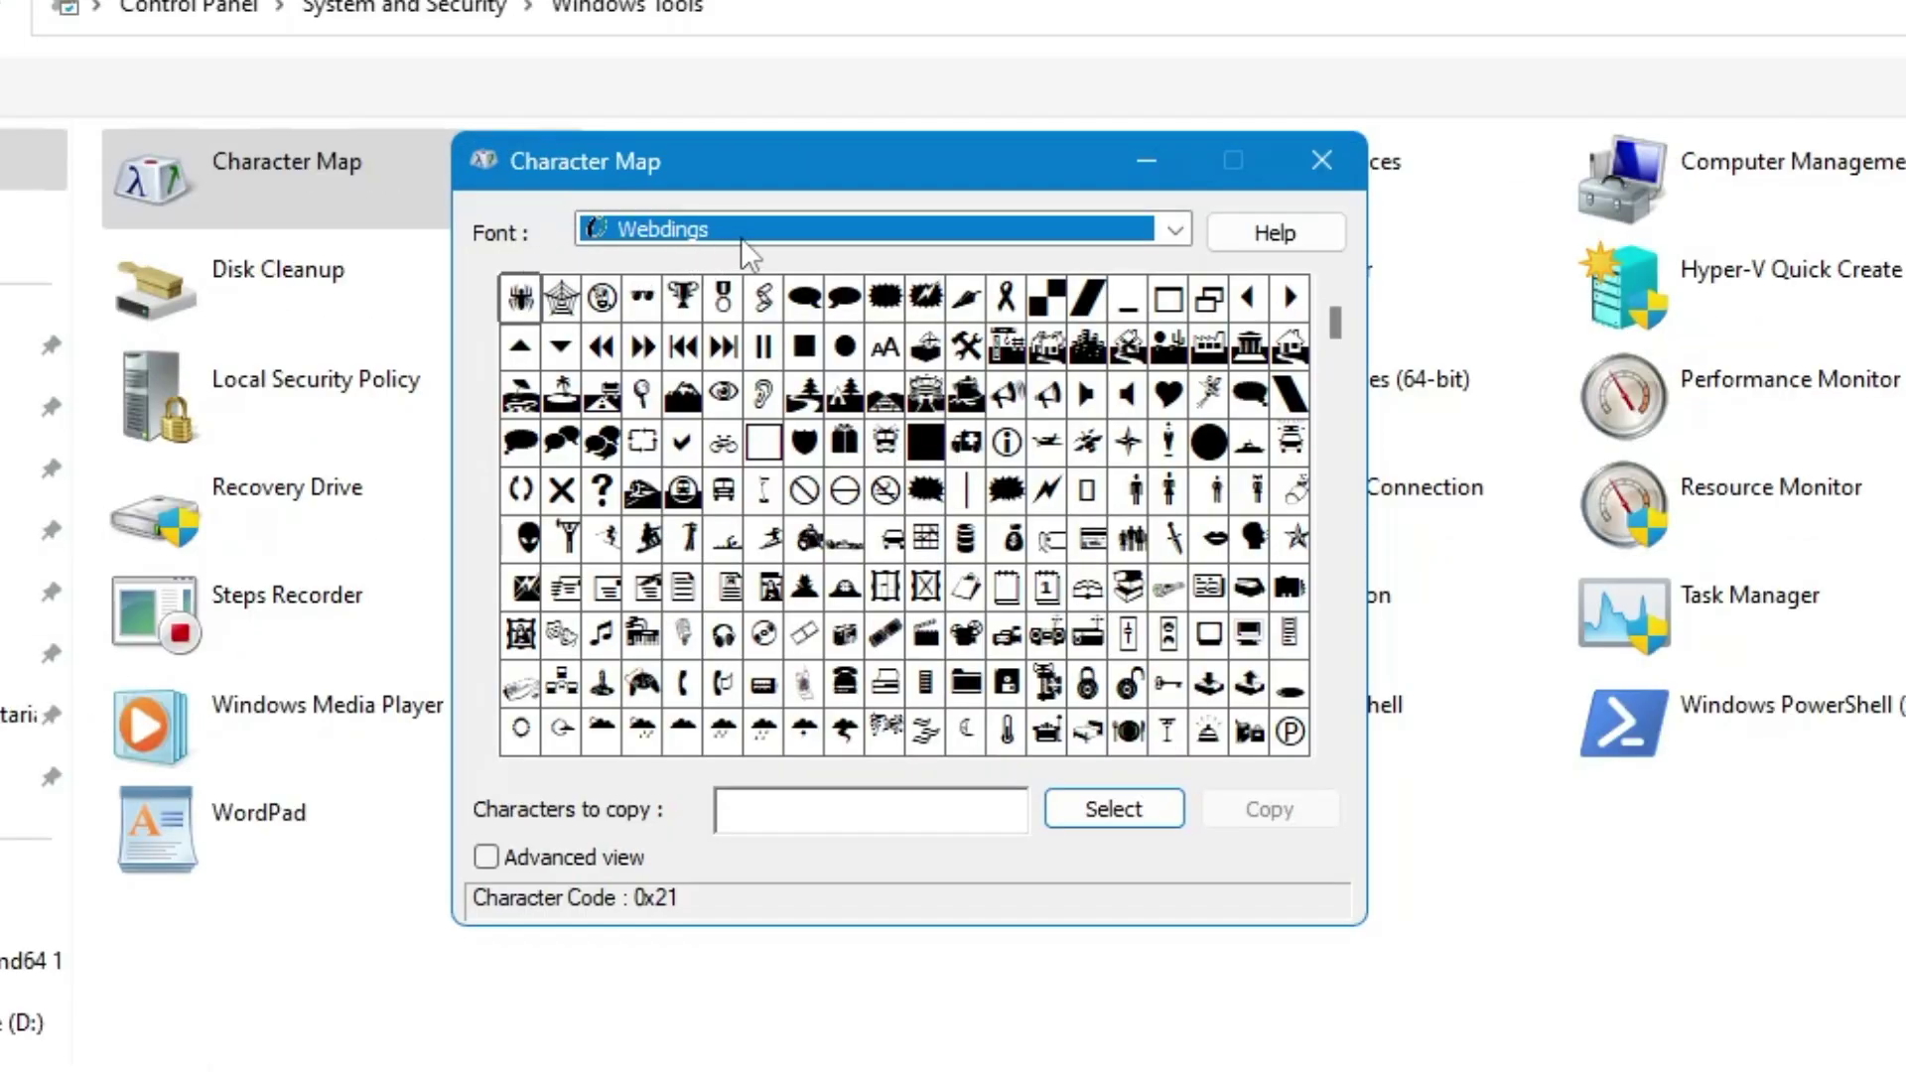
pyautogui.click(684, 223)
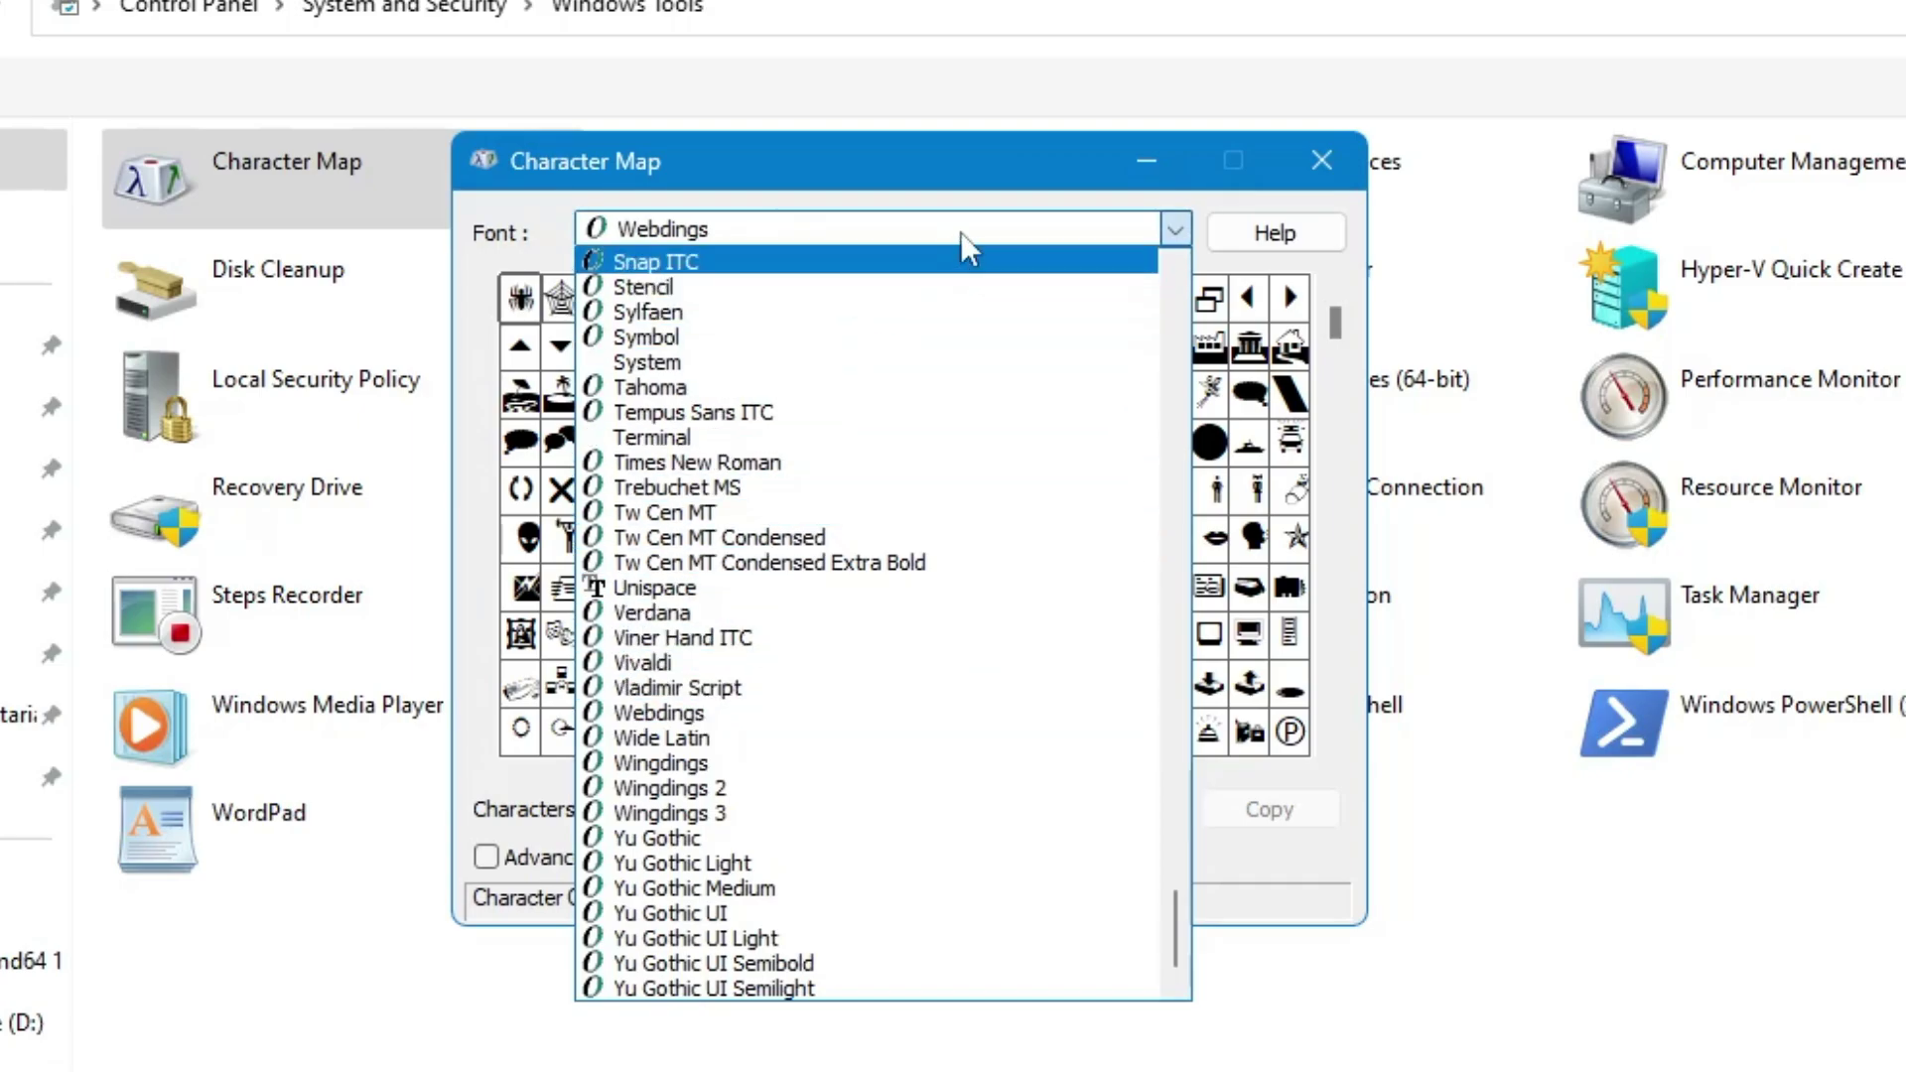
pyautogui.click(1054, 168)
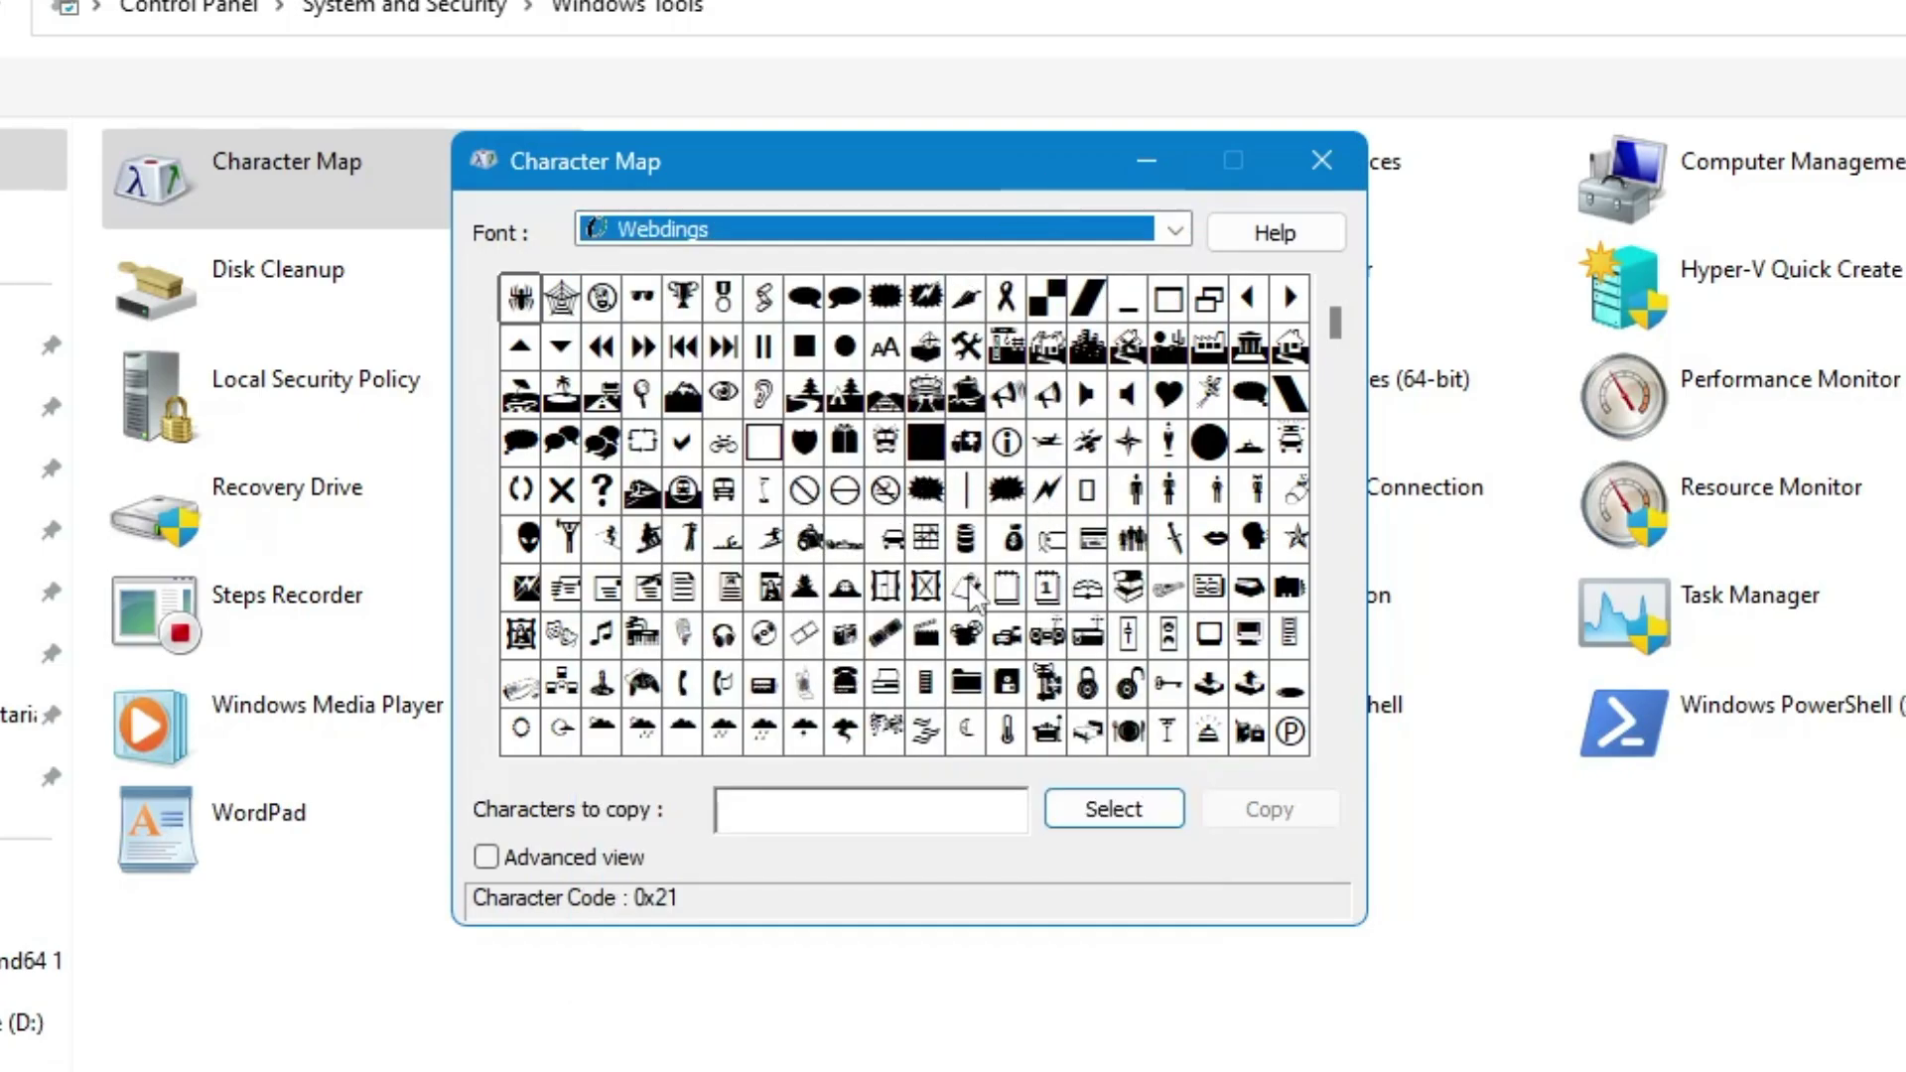
pyautogui.click(869, 312)
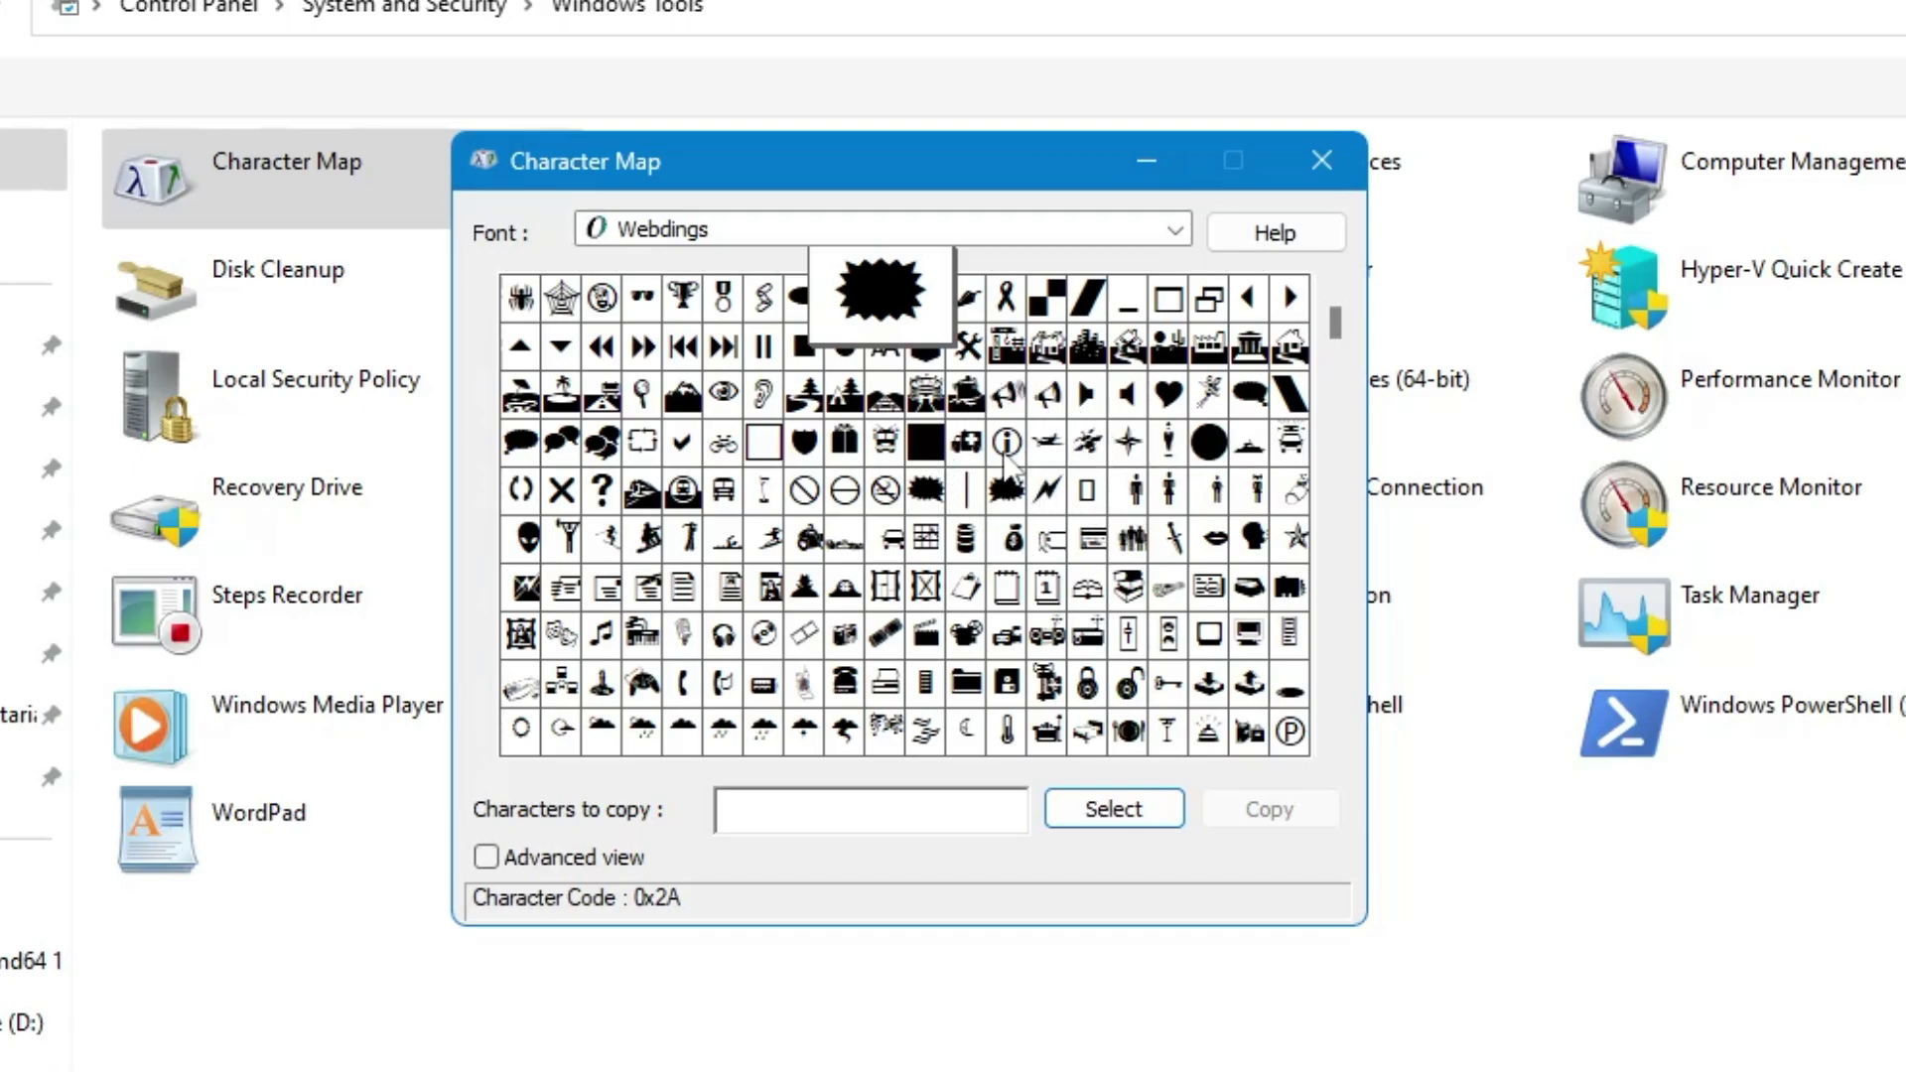
pyautogui.click(1297, 171)
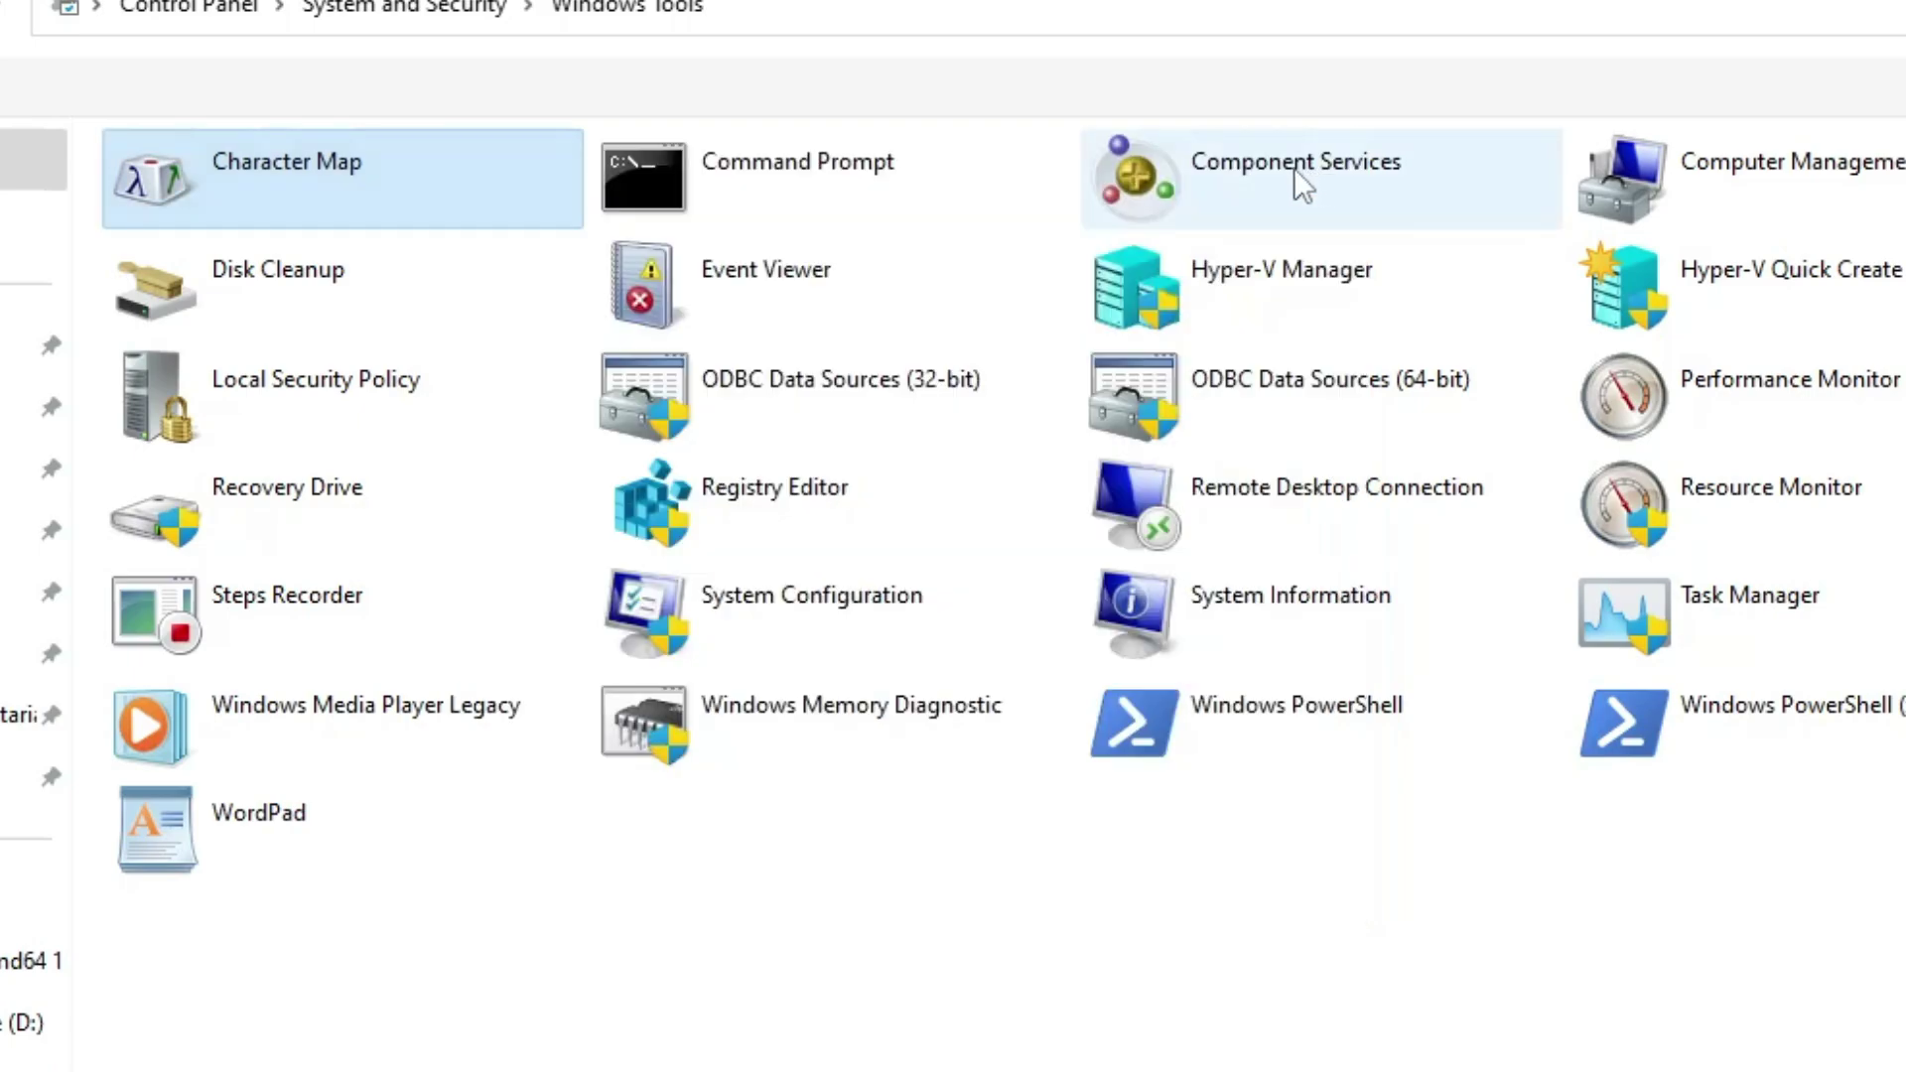
# Try Command Prompt from Windows Tools, then relaunch 'cmd' from search as administrator.
pyautogui.doubleClick(821, 182)
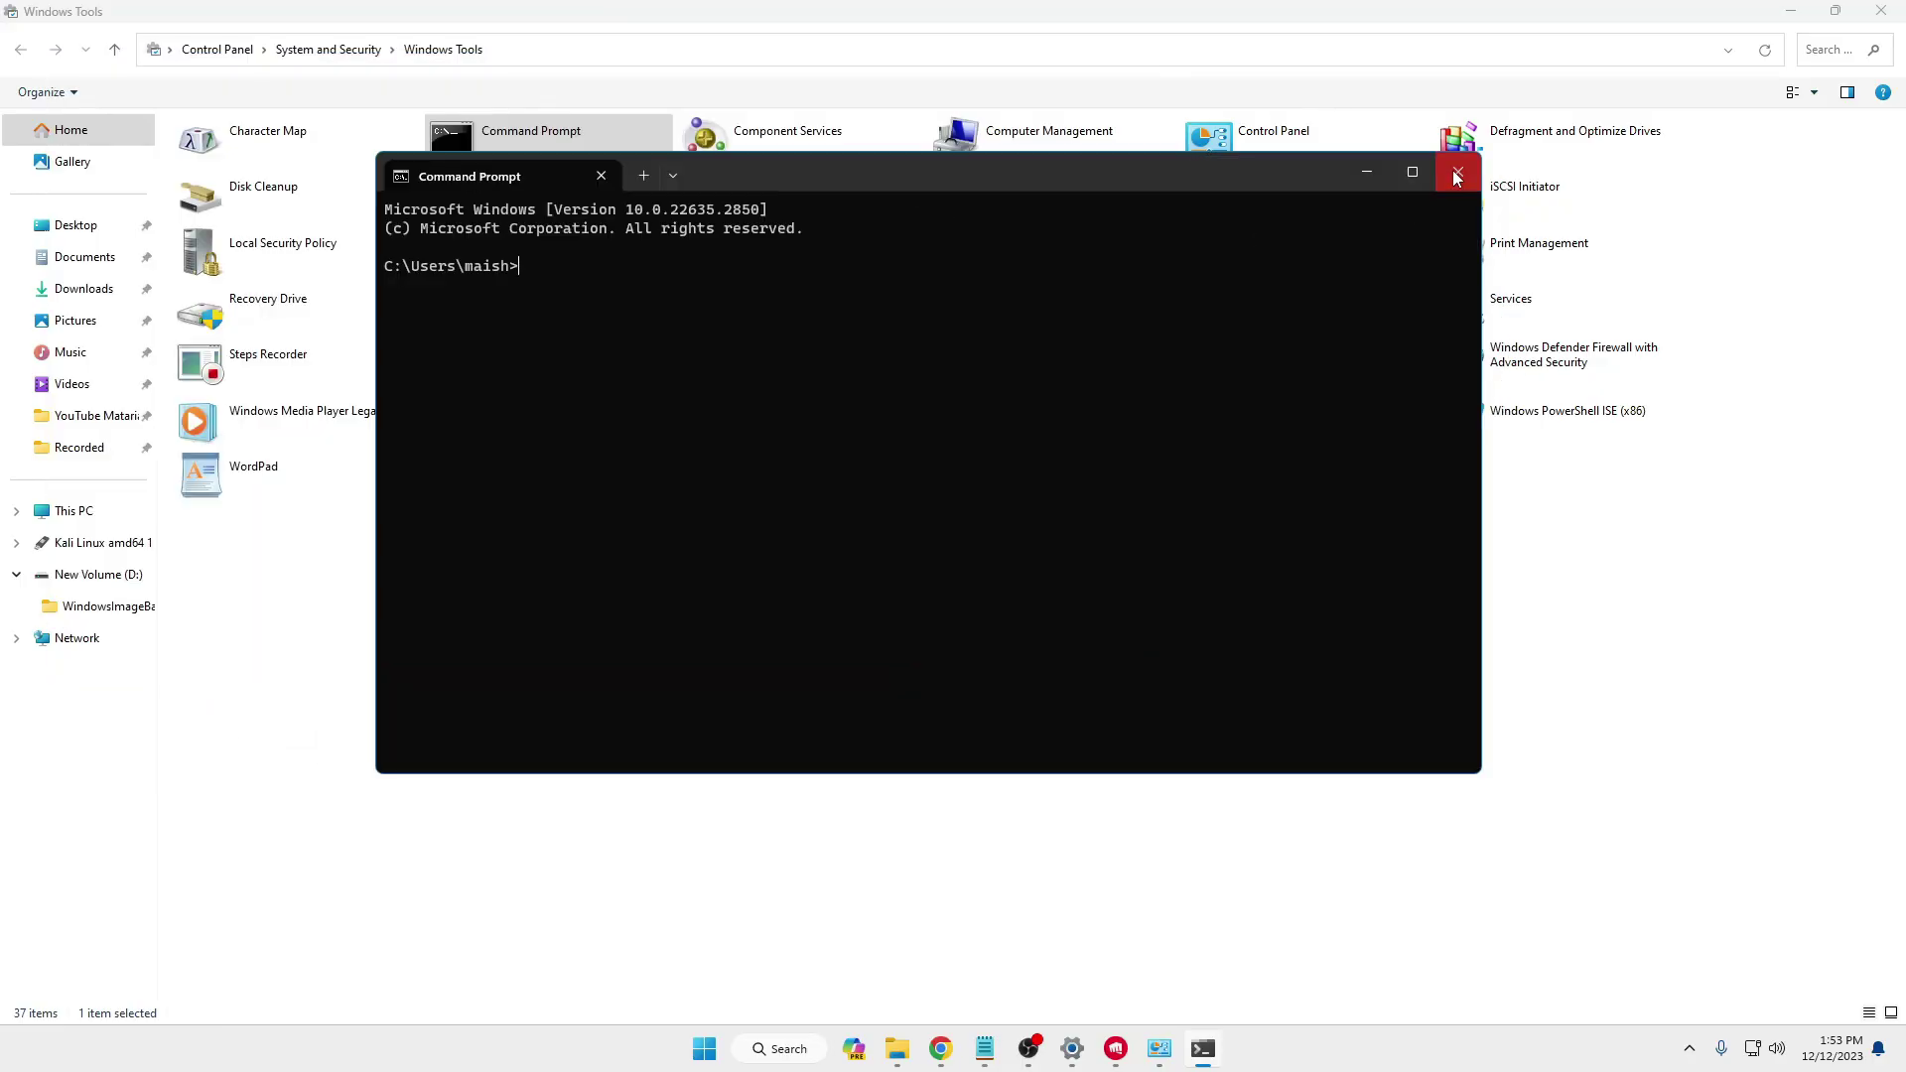
pyautogui.click(1458, 166)
pyautogui.click(826, 1055)
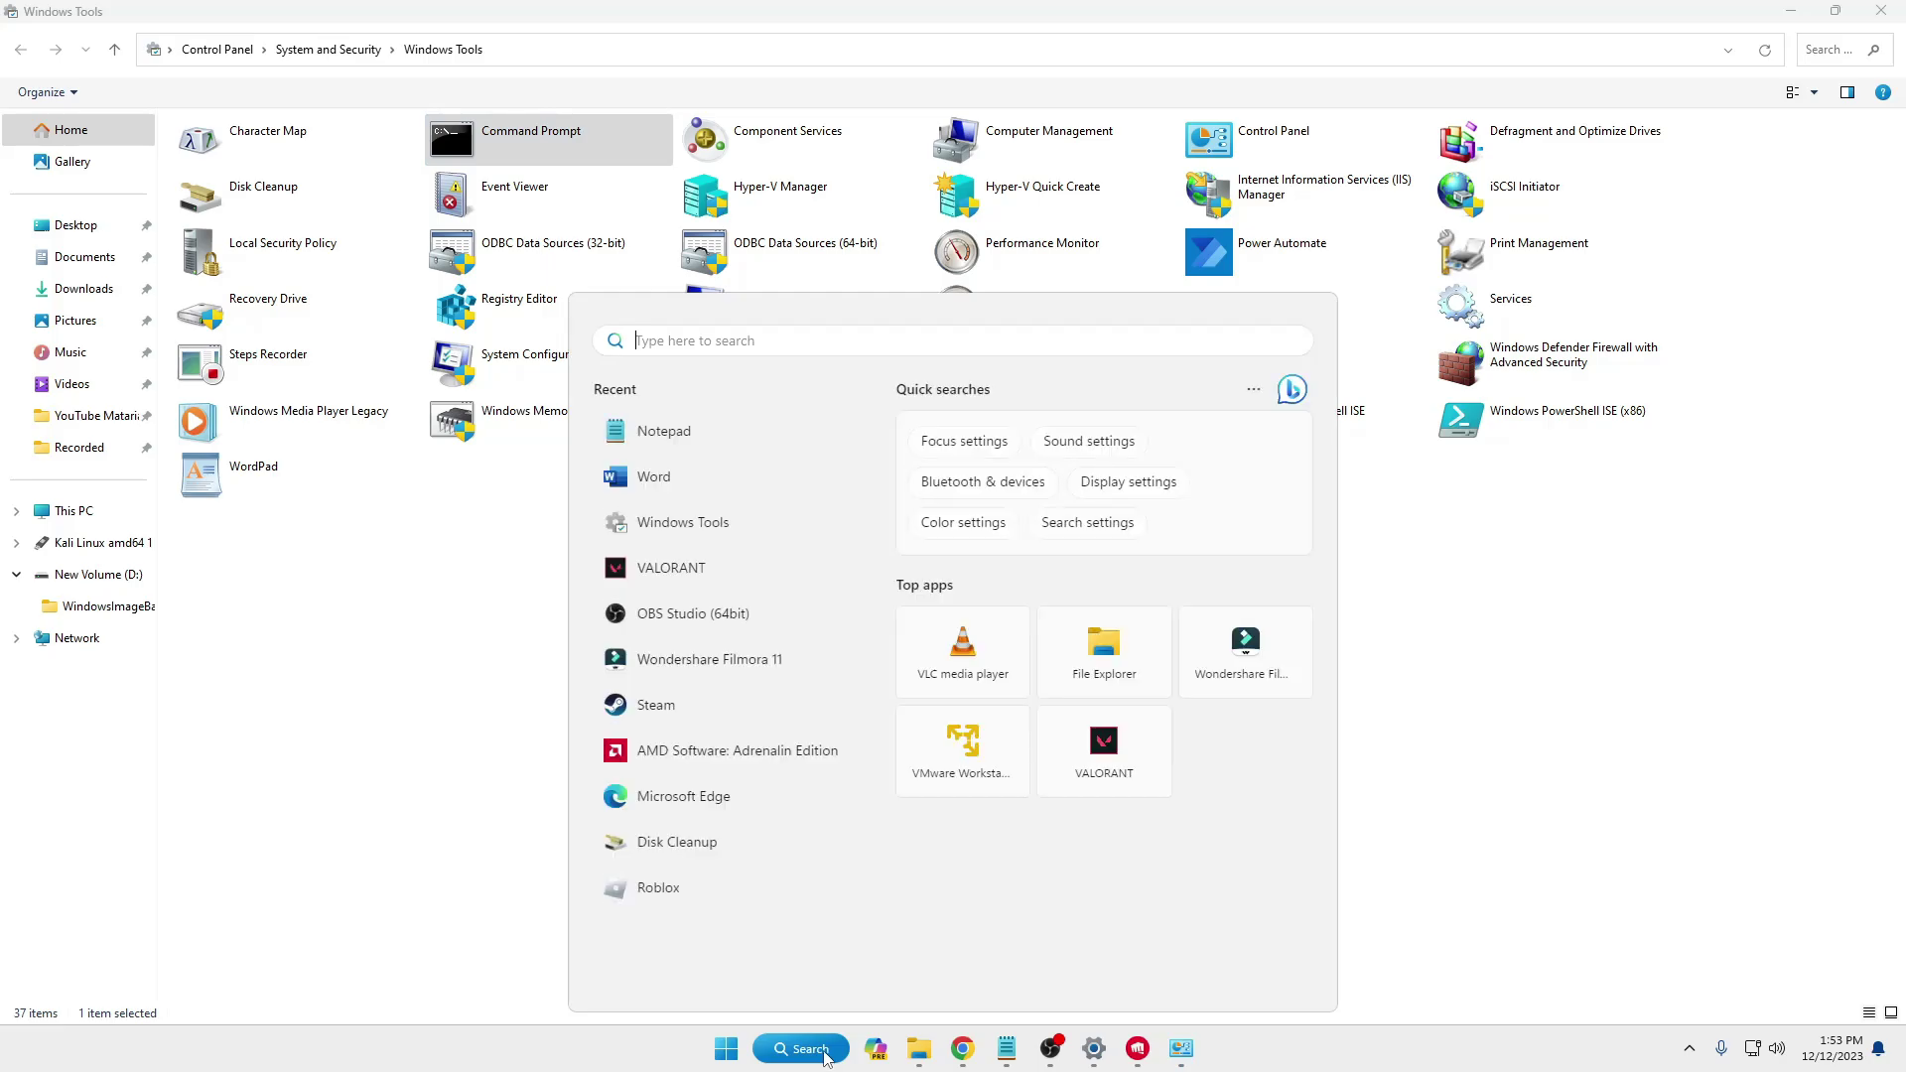
pyautogui.write('cmd')
pyautogui.rightClick(686, 492)
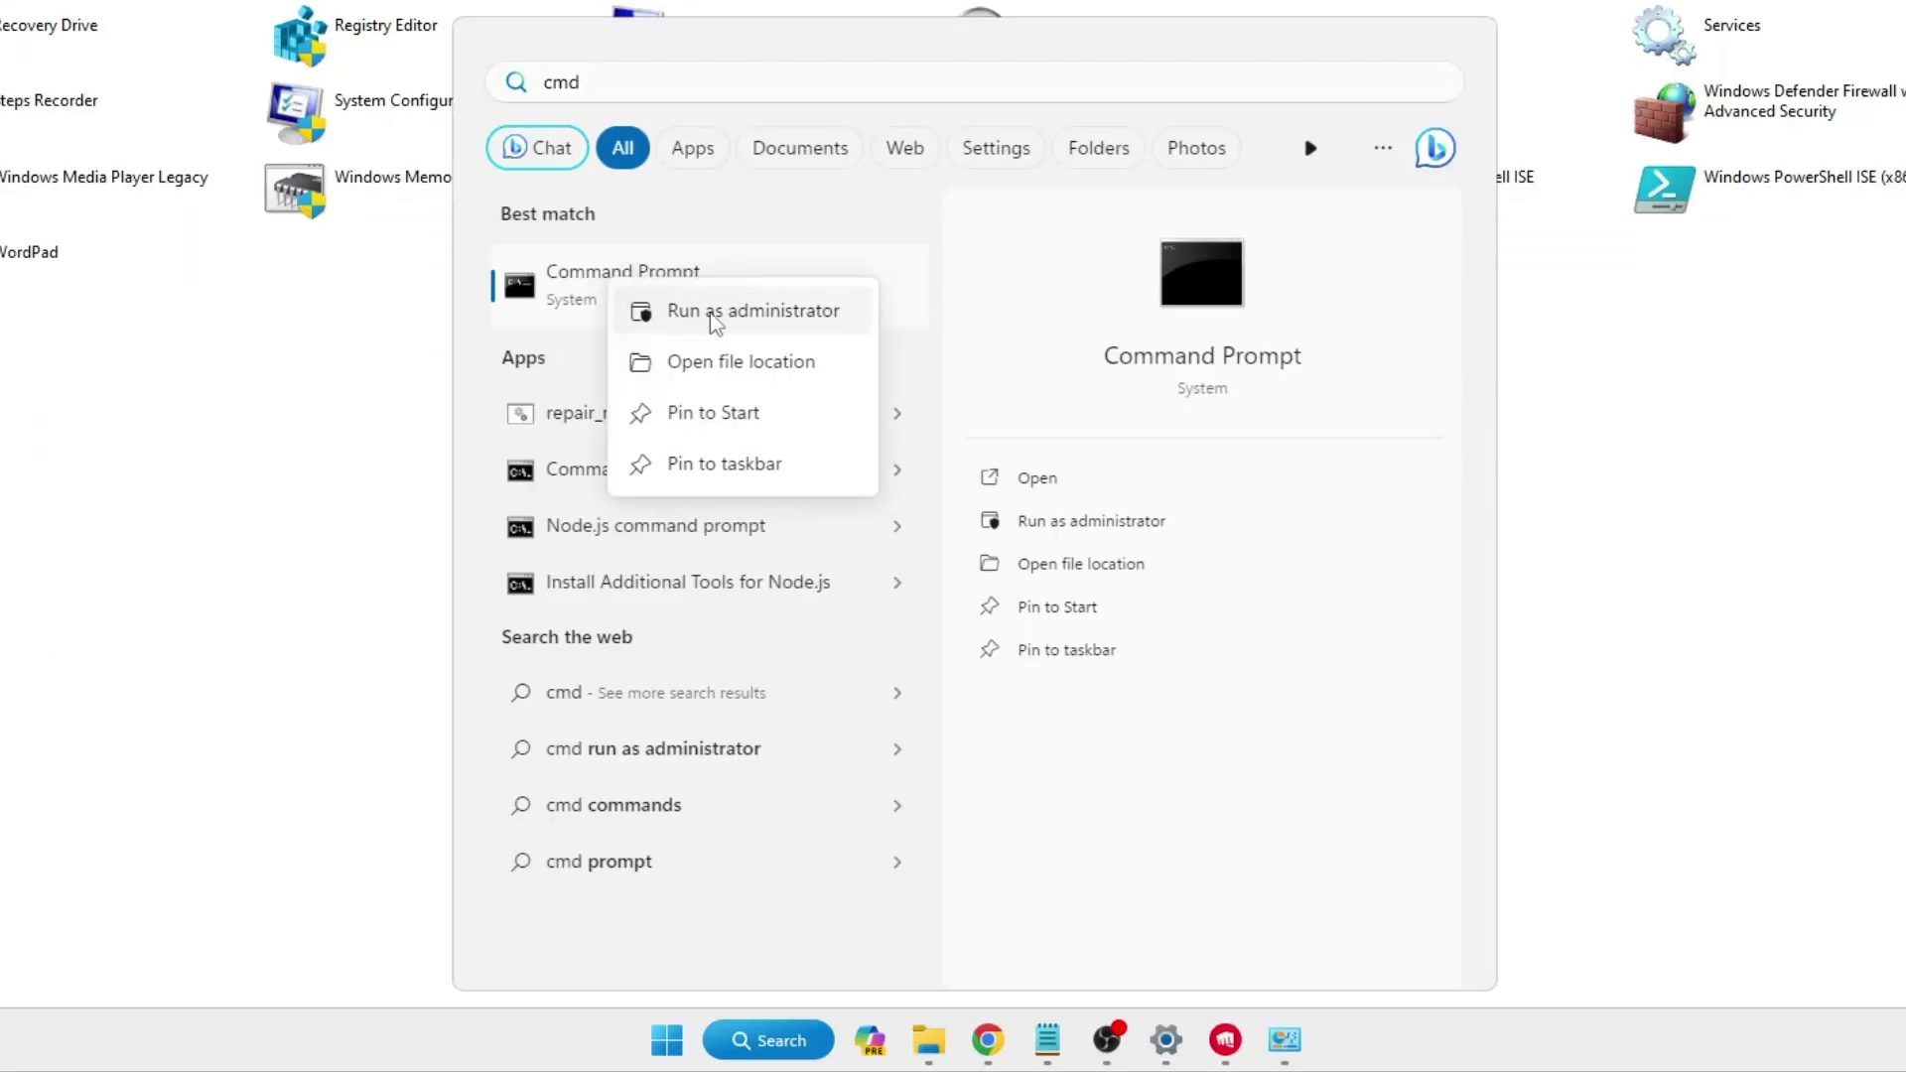
pyautogui.click(767, 316)
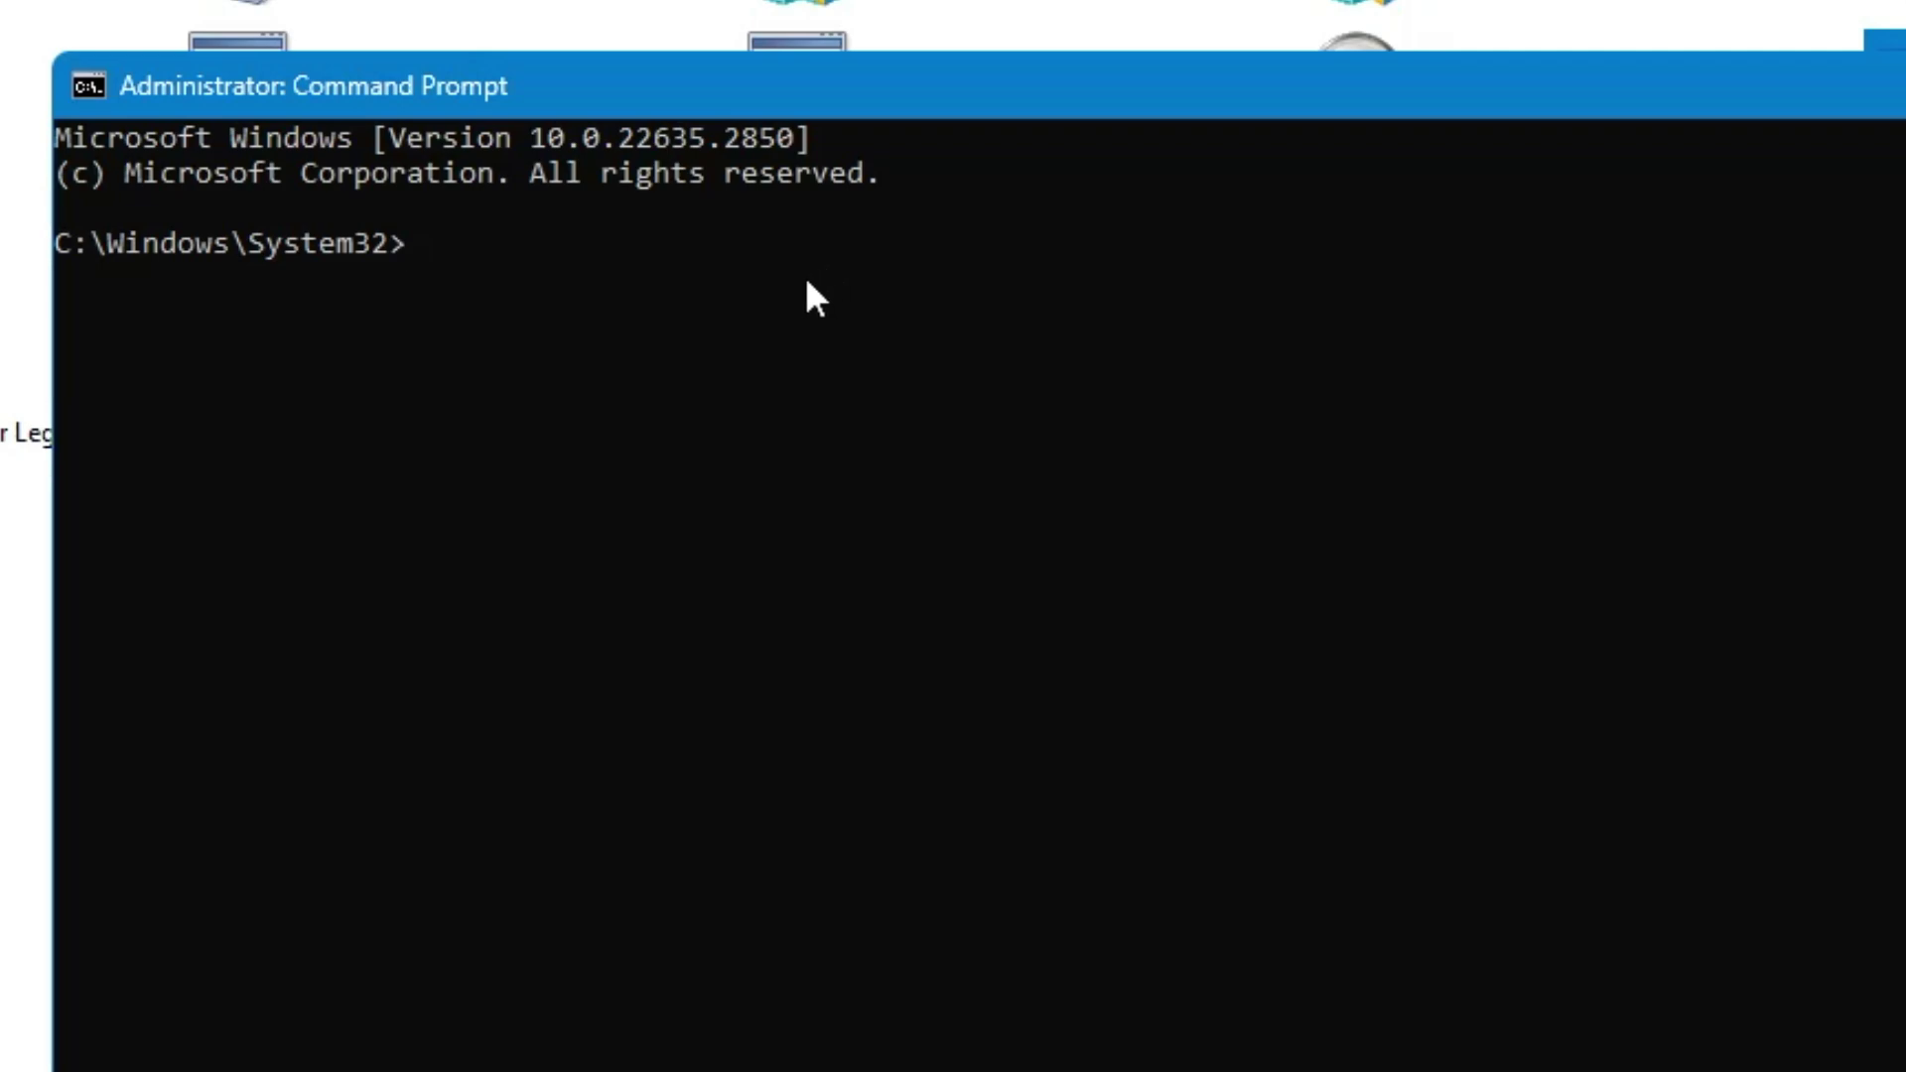
# Run 'shutdown -s -t 1800', then rerun it to get the already-scheduled error 1190.
pyautogui.write('shutdown -')
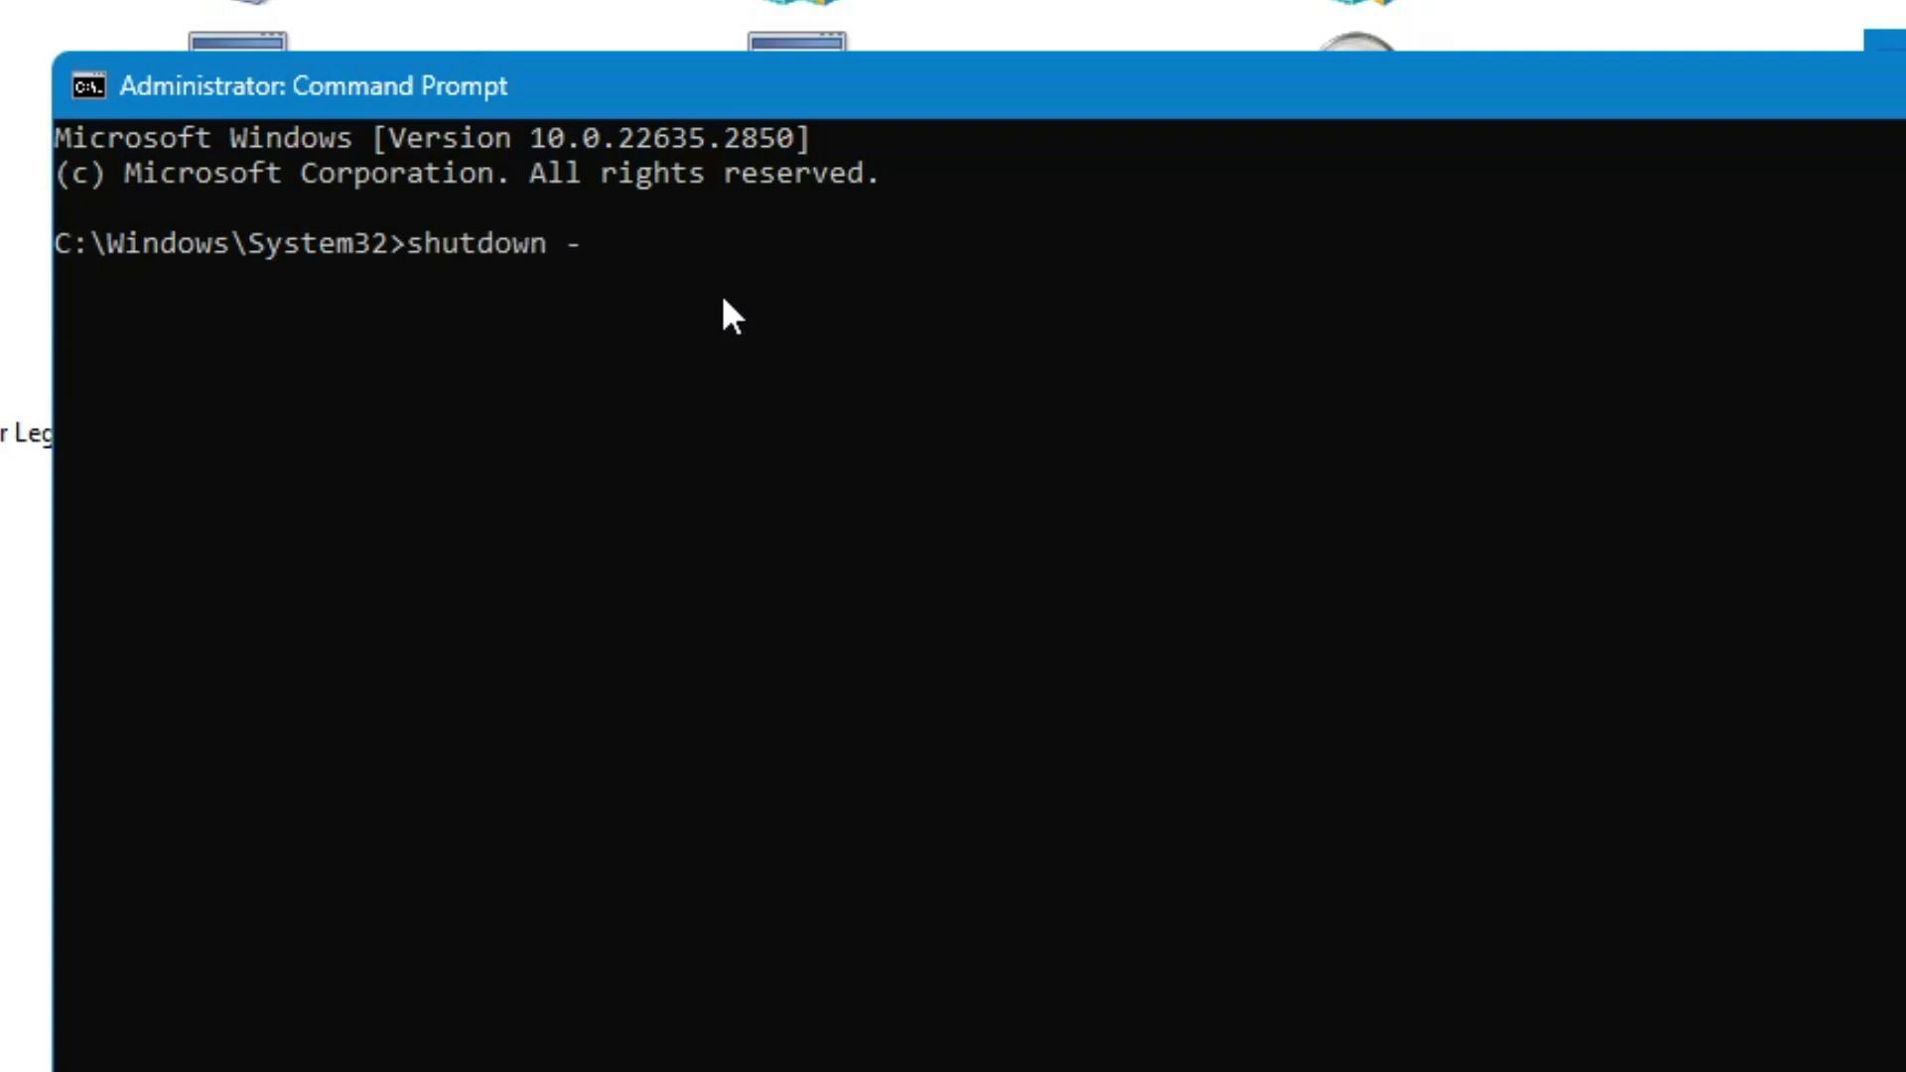
pyautogui.write('s -t')
pyautogui.write('1800')
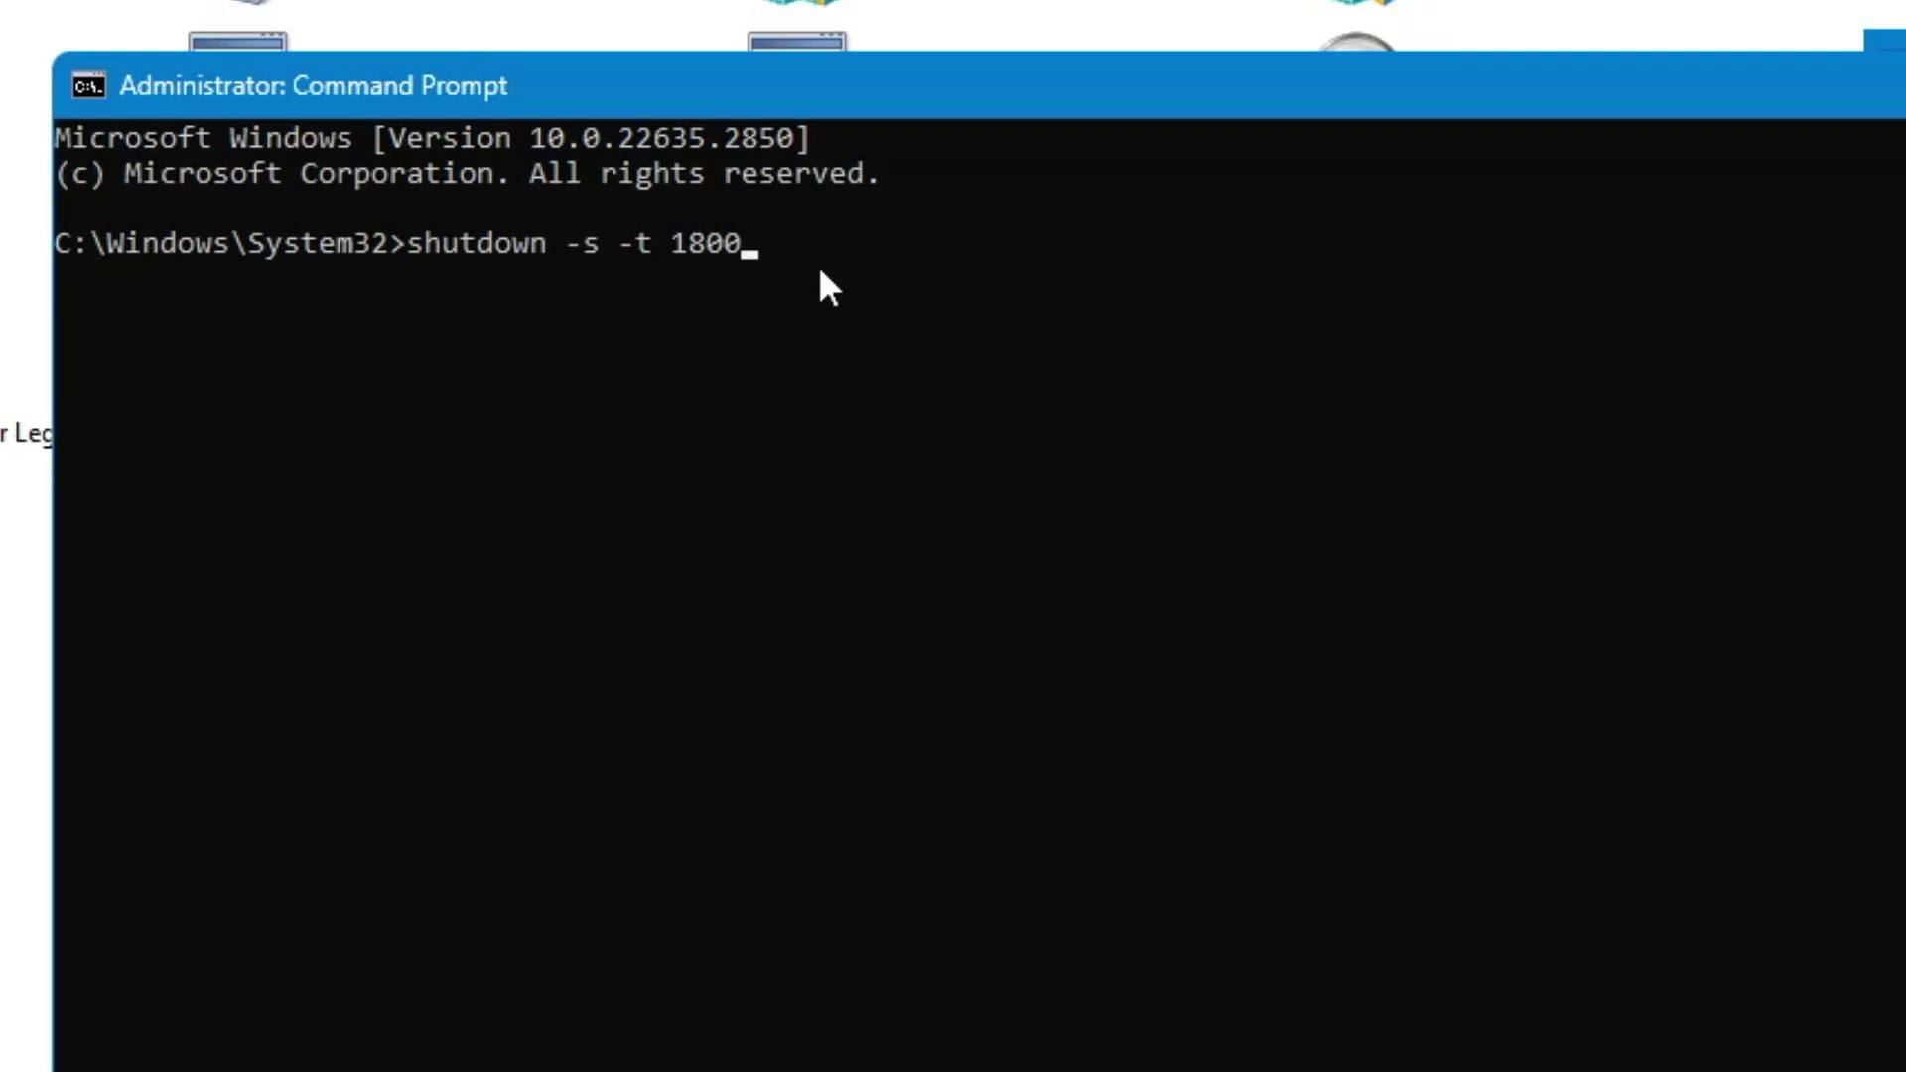
pyautogui.press('Return')
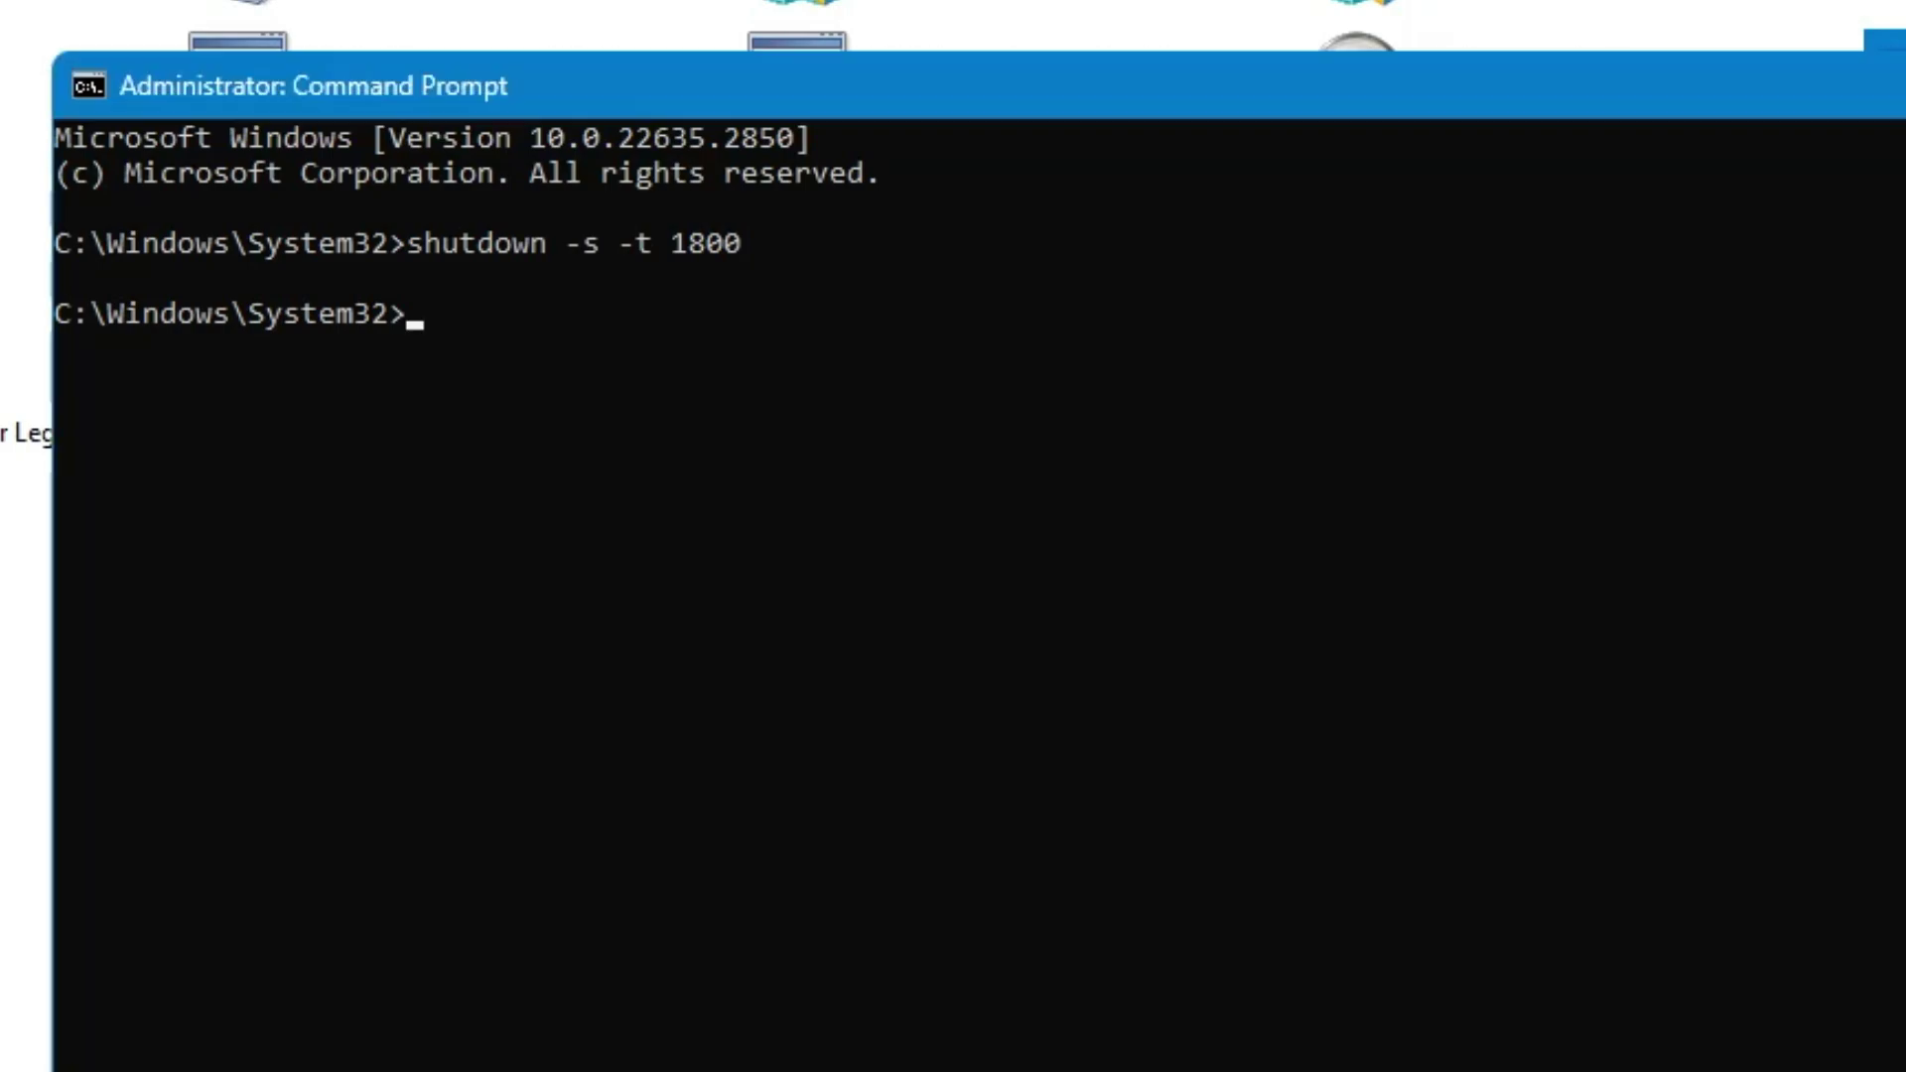
pyautogui.press('Up')
pyautogui.press('Return')
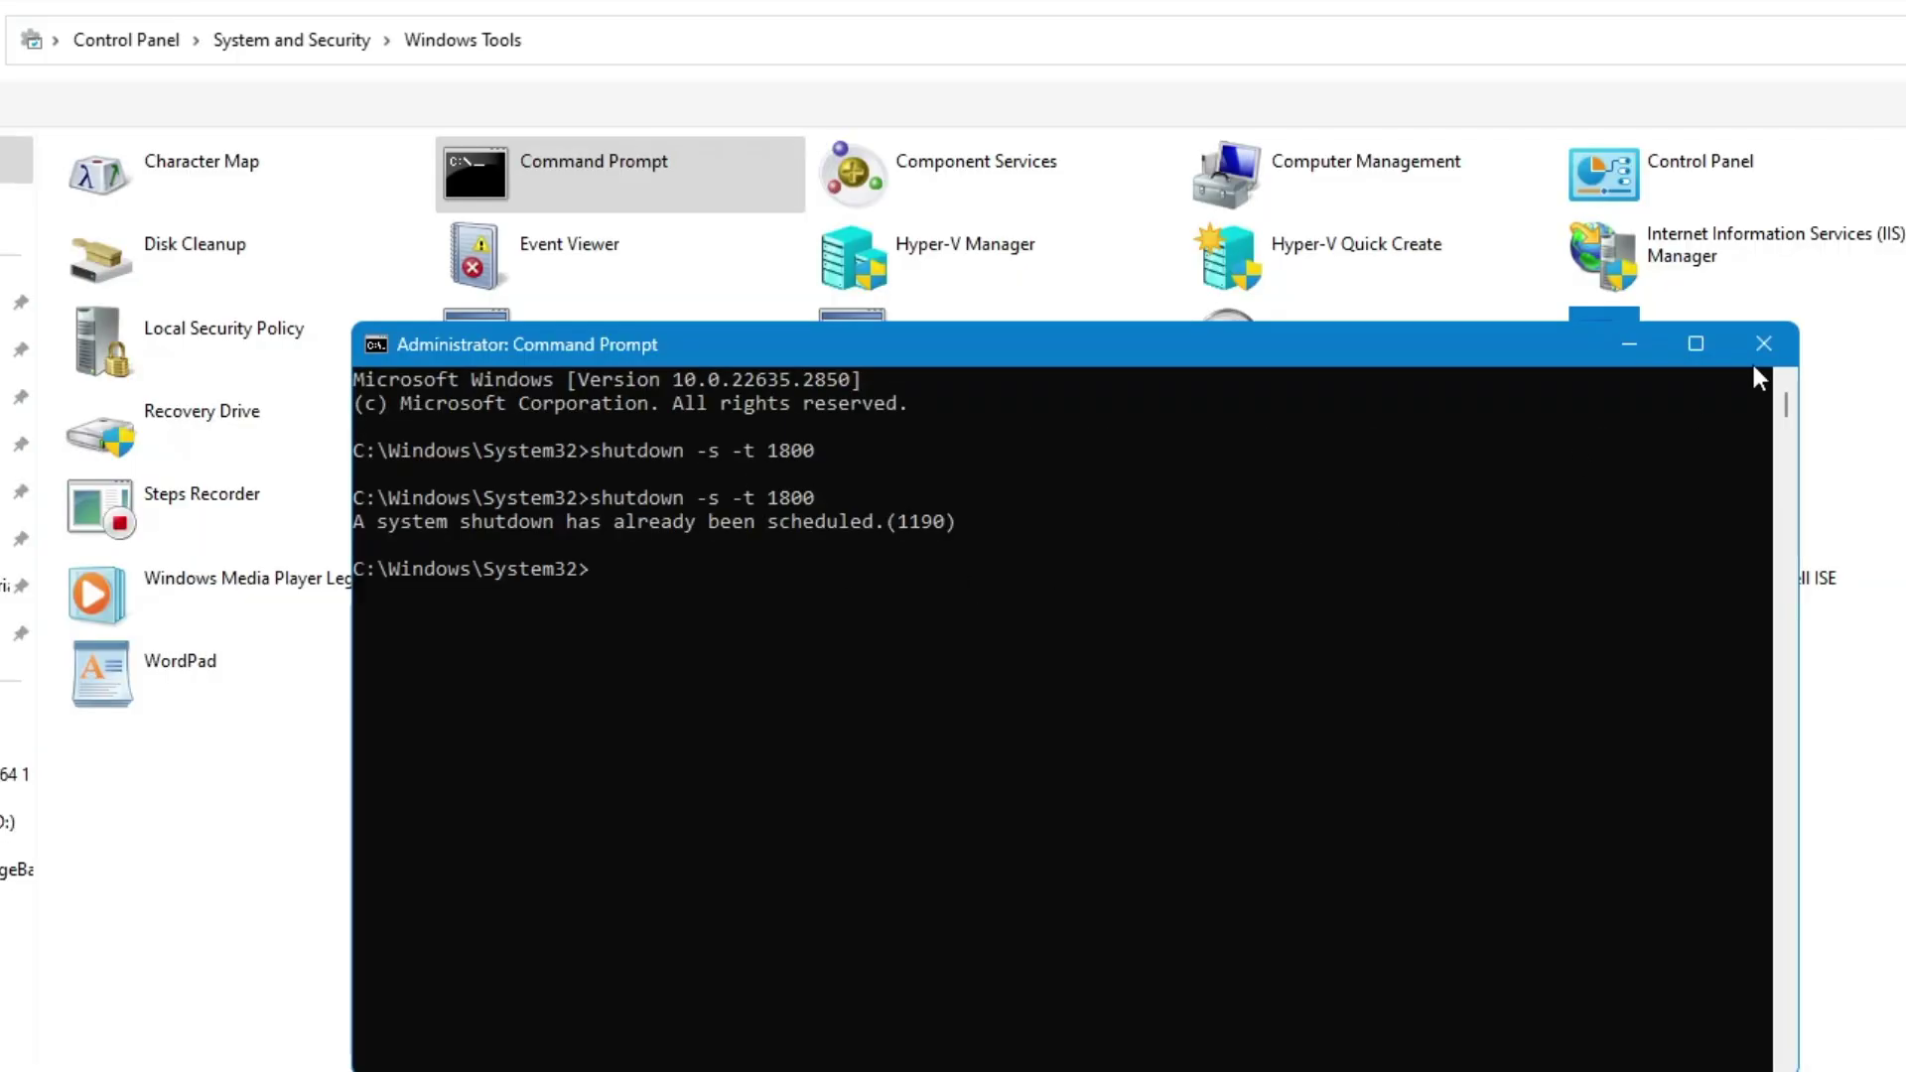
# Close the admin Command Prompt, then view Component Services' Event Viewer (Local) overview and close it.
pyautogui.click(1757, 343)
pyautogui.doubleClick(1026, 160)
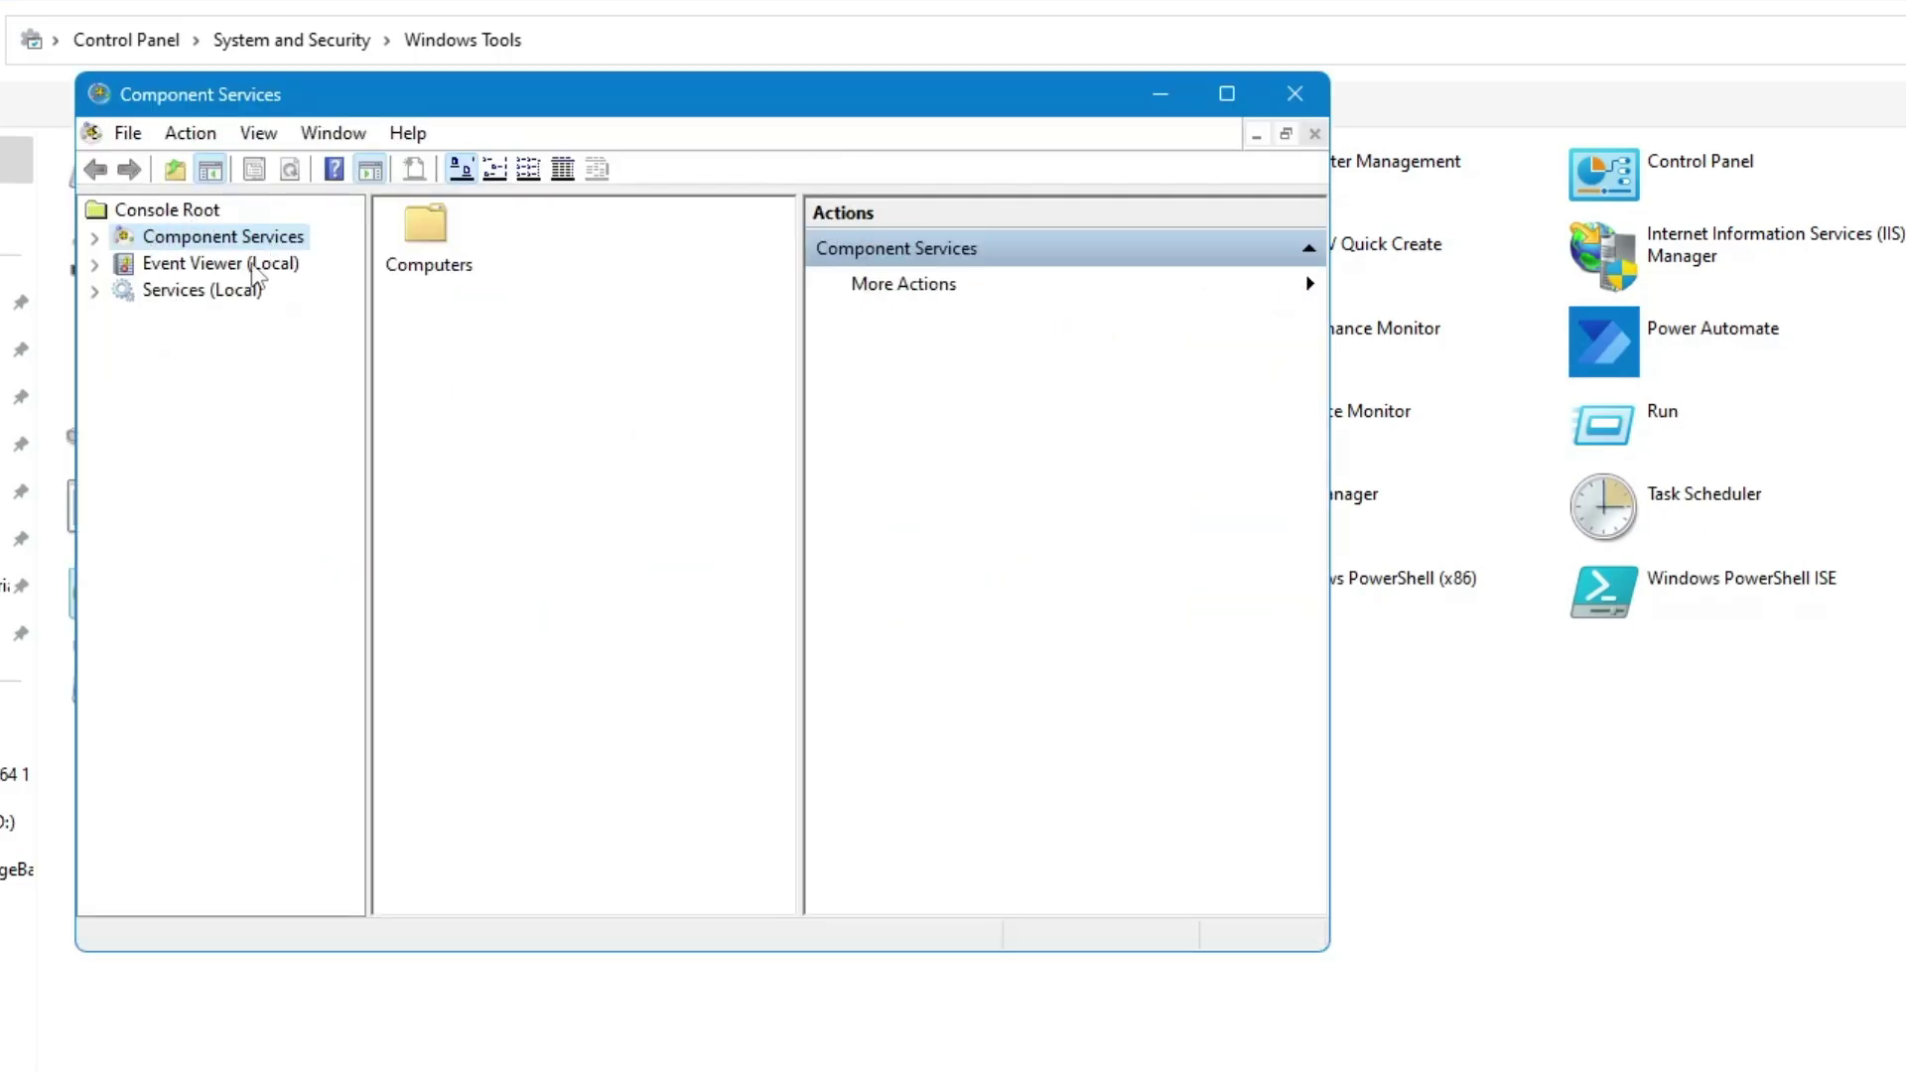
pyautogui.click(256, 269)
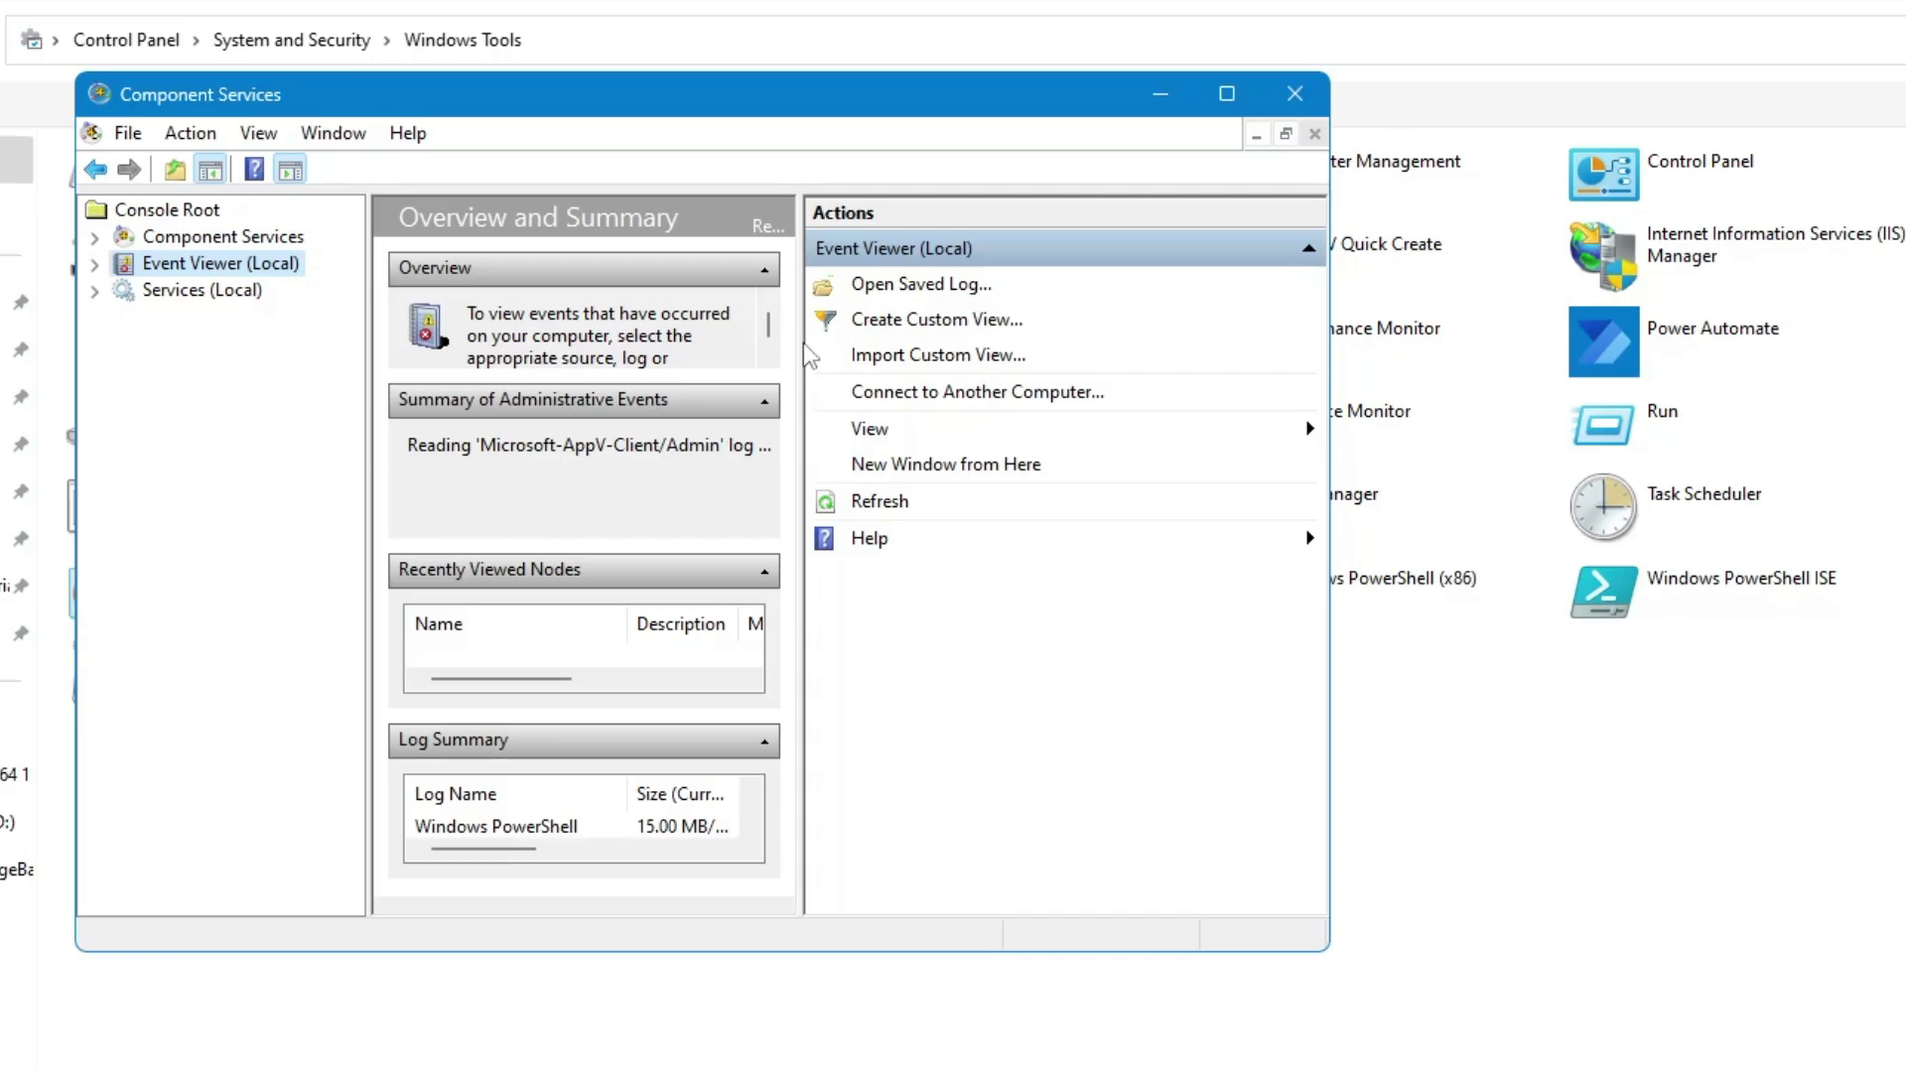
pyautogui.moveTo(799, 340); pyautogui.dragTo(1038, 379)
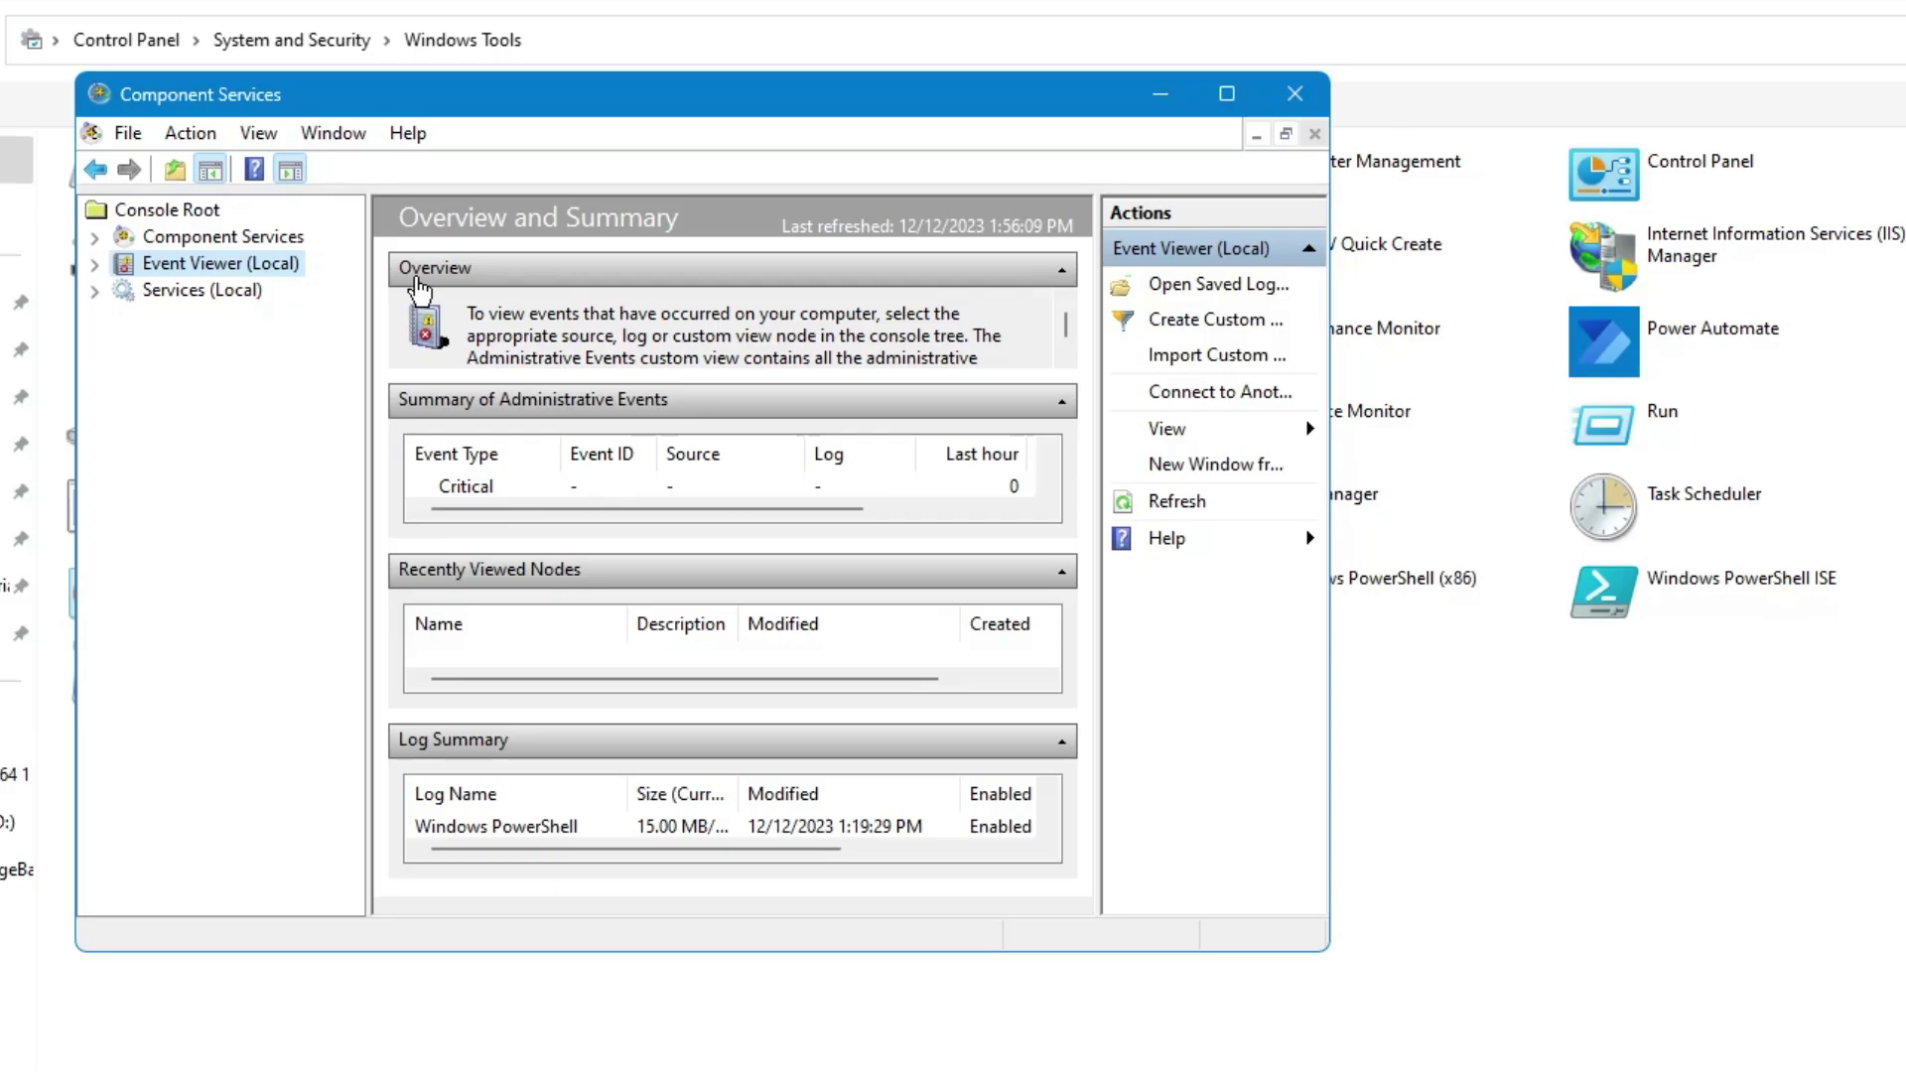
pyautogui.click(1295, 94)
pyautogui.click(1324, 193)
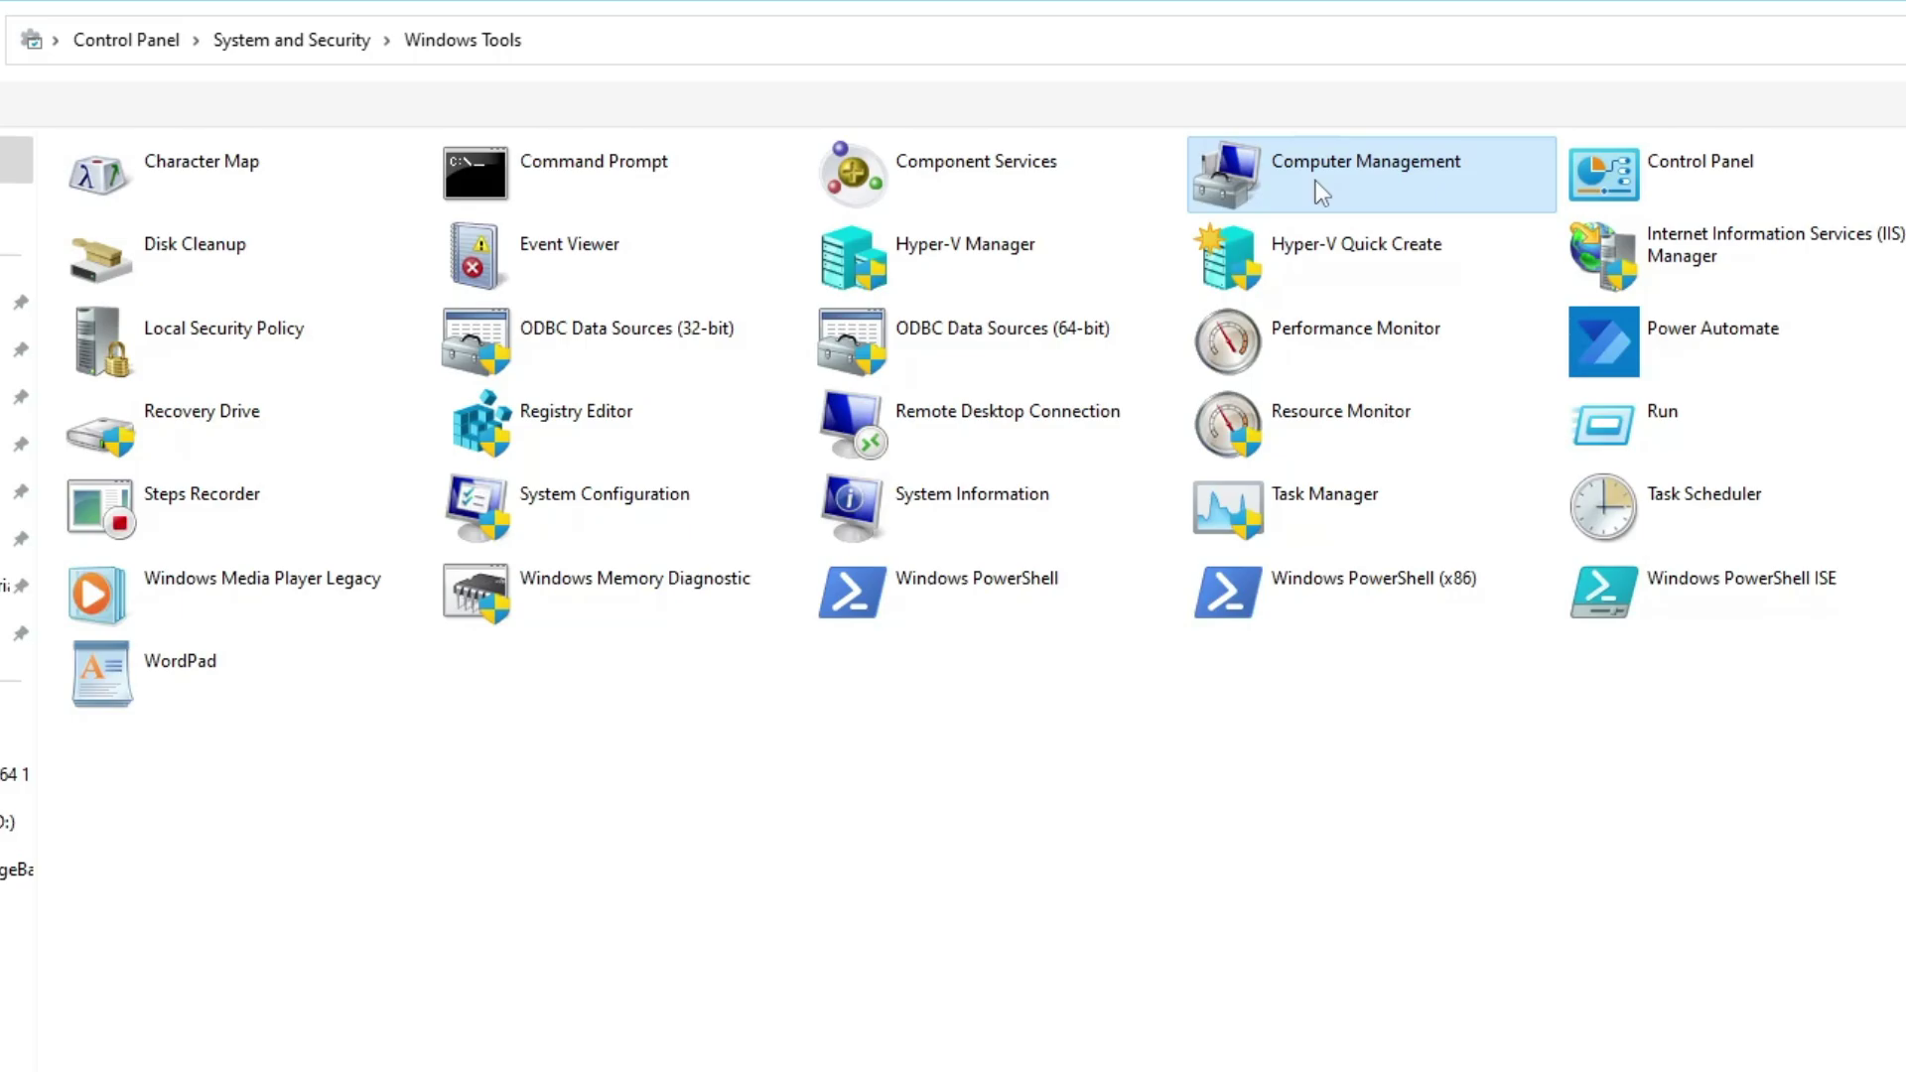
# Open Computer Management and browse Task Scheduler, Event Viewer, Shared Folders, then Local Users and Groups.
pyautogui.doubleClick(1315, 181)
pyautogui.moveTo(758, 34); pyautogui.dragTo(1419, 192)
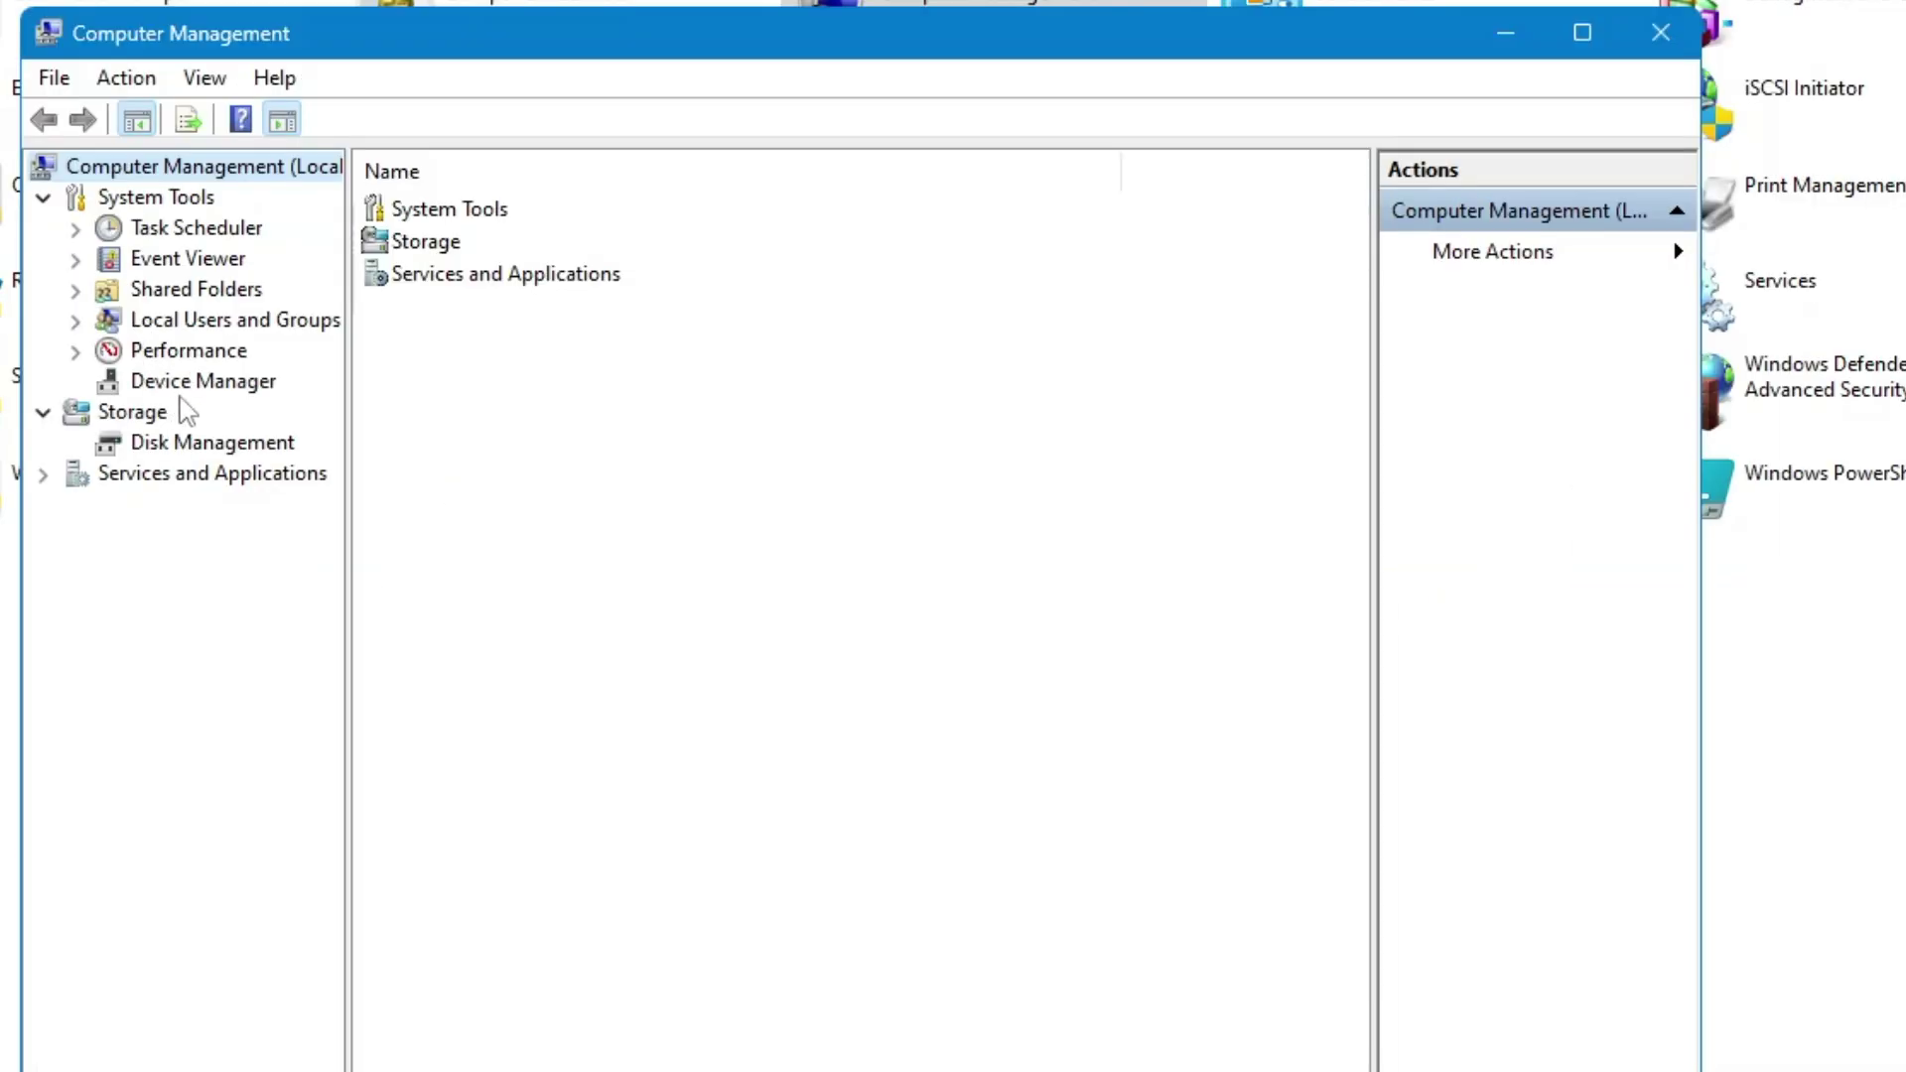
pyautogui.click(216, 234)
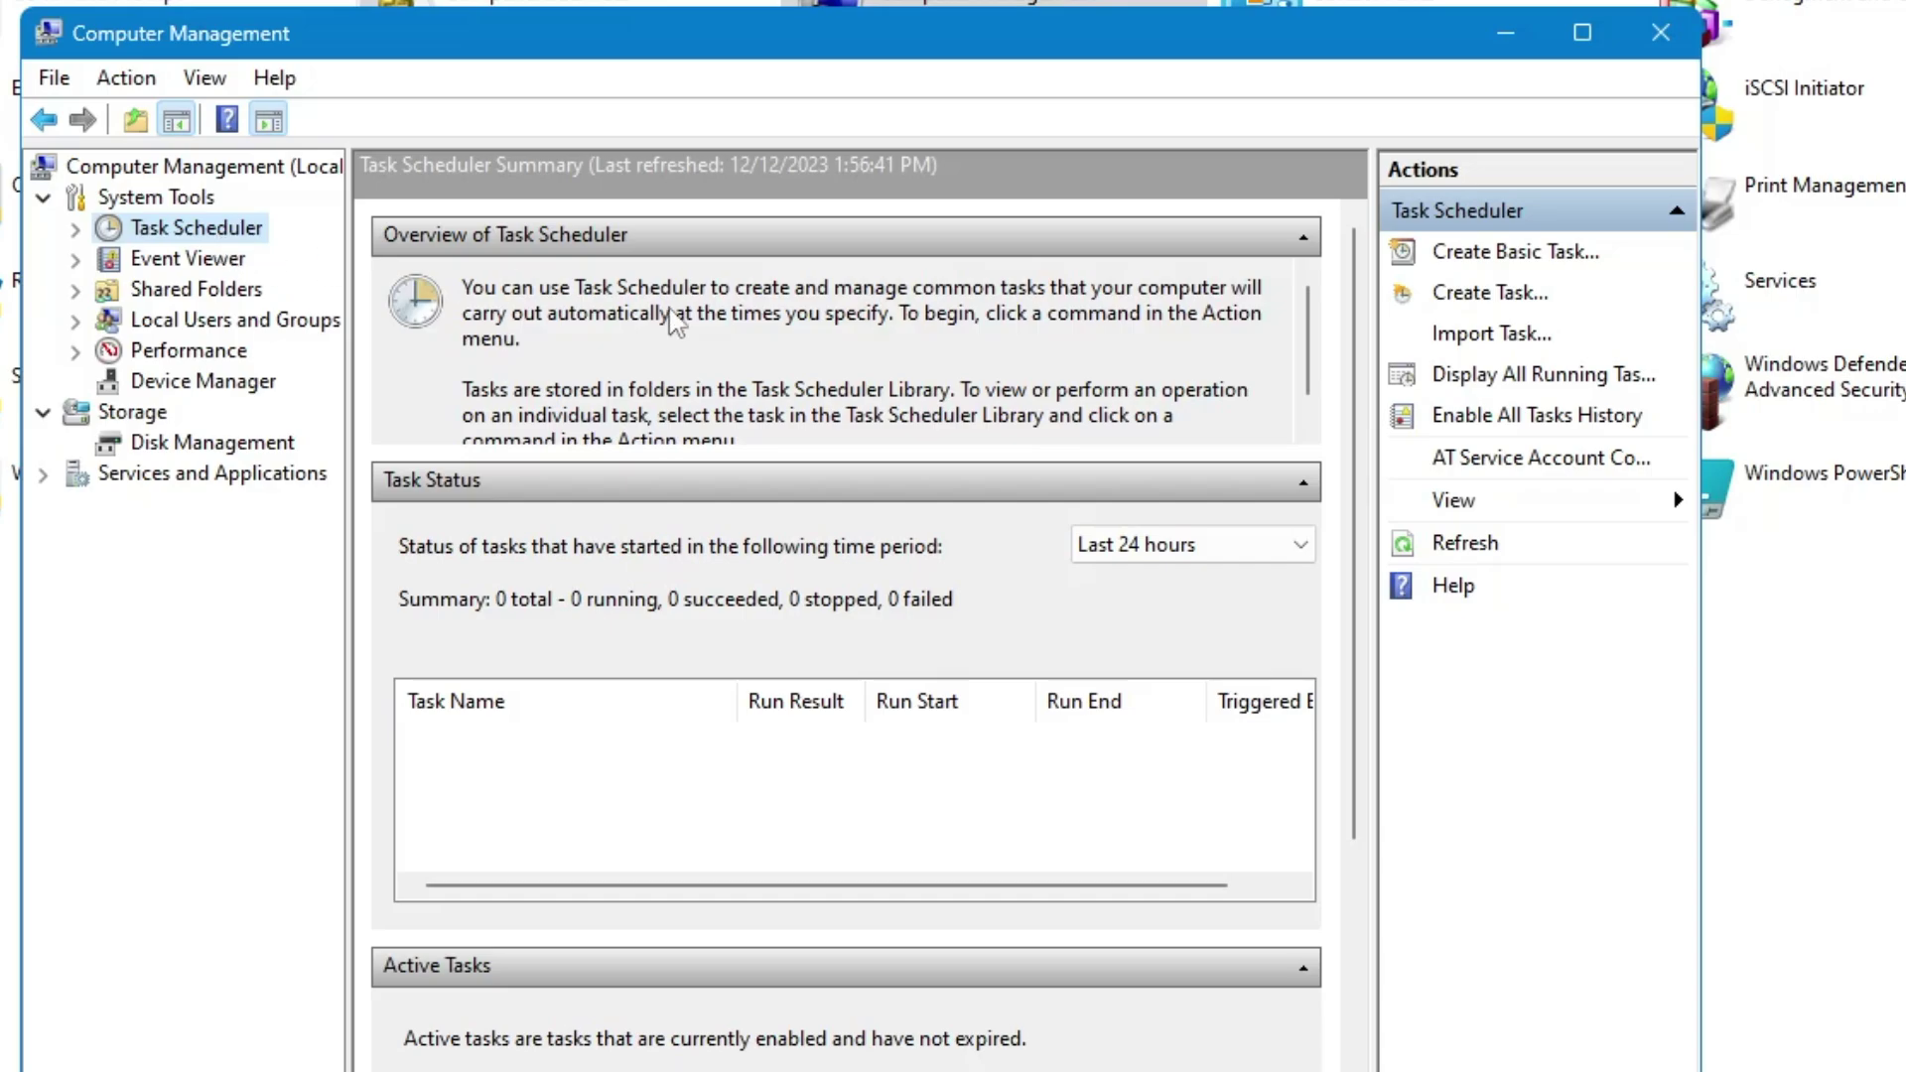
pyautogui.click(209, 264)
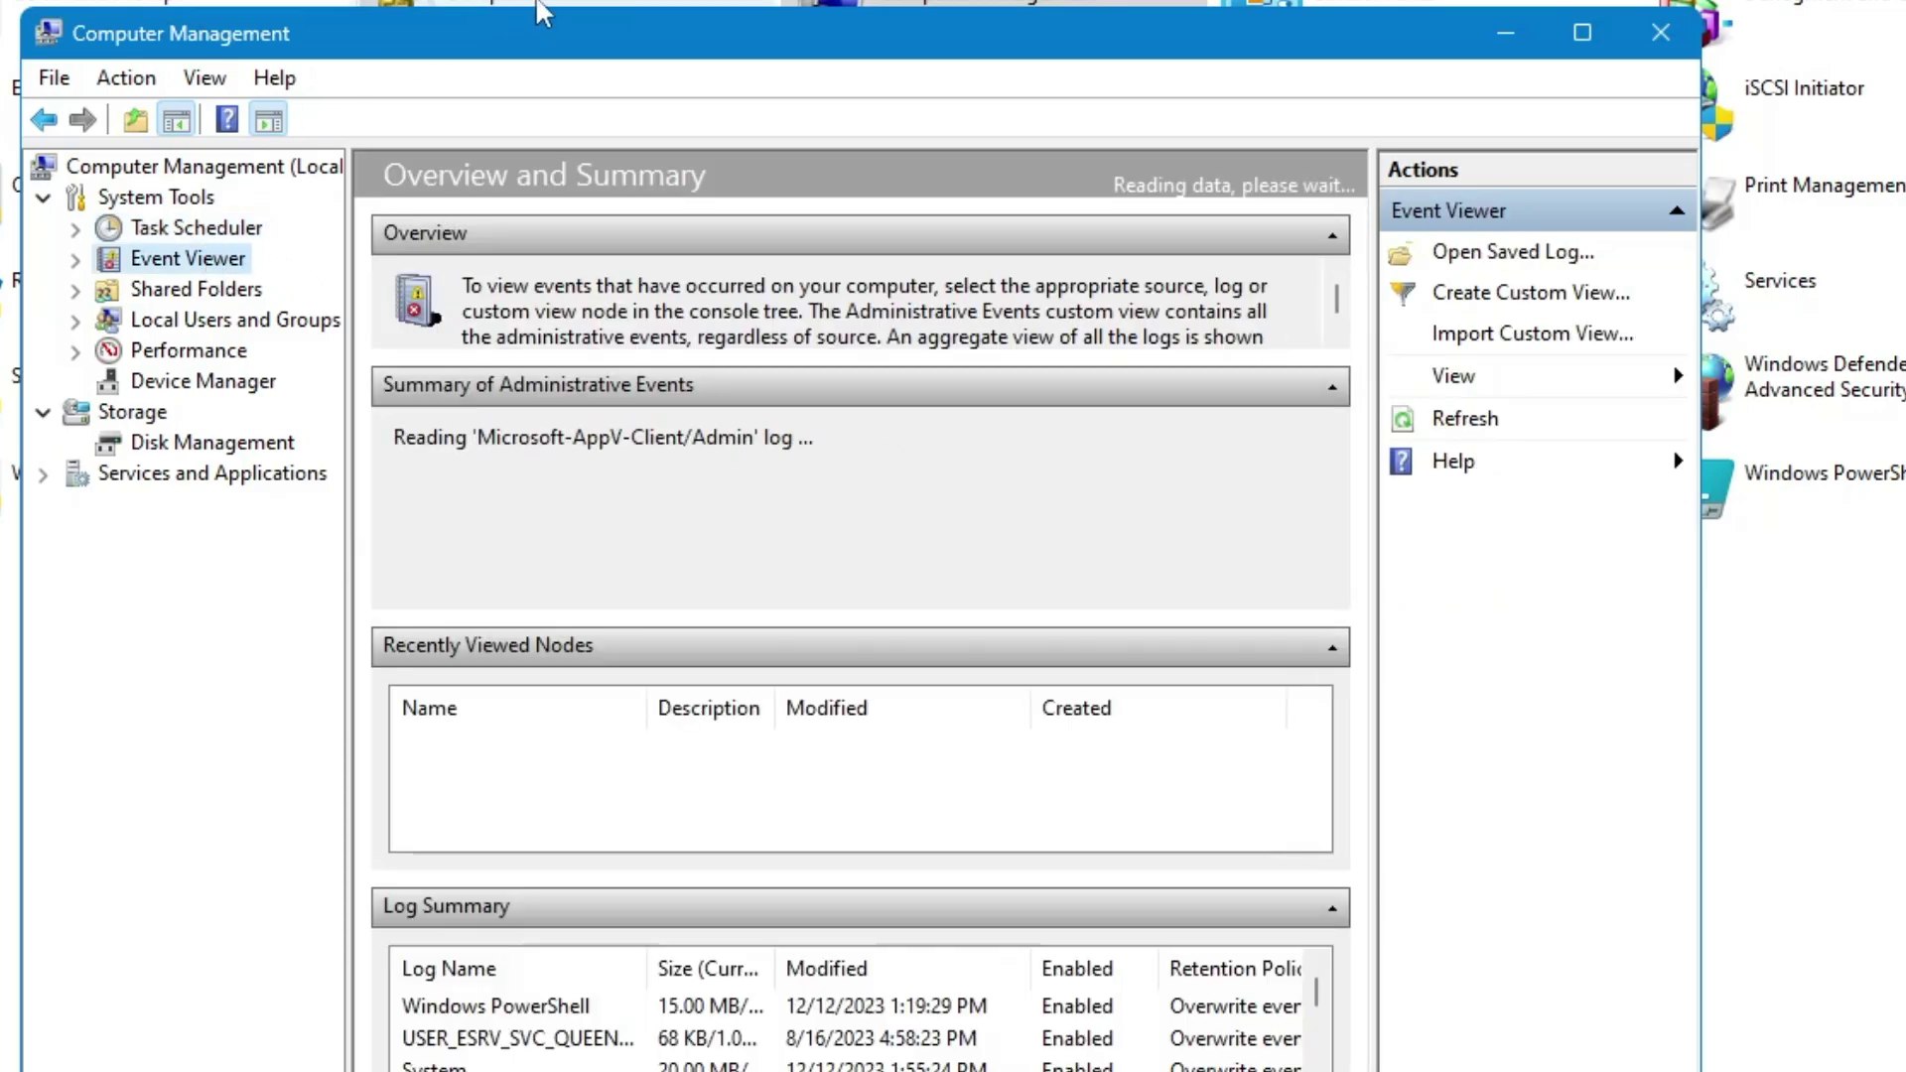
pyautogui.click(227, 294)
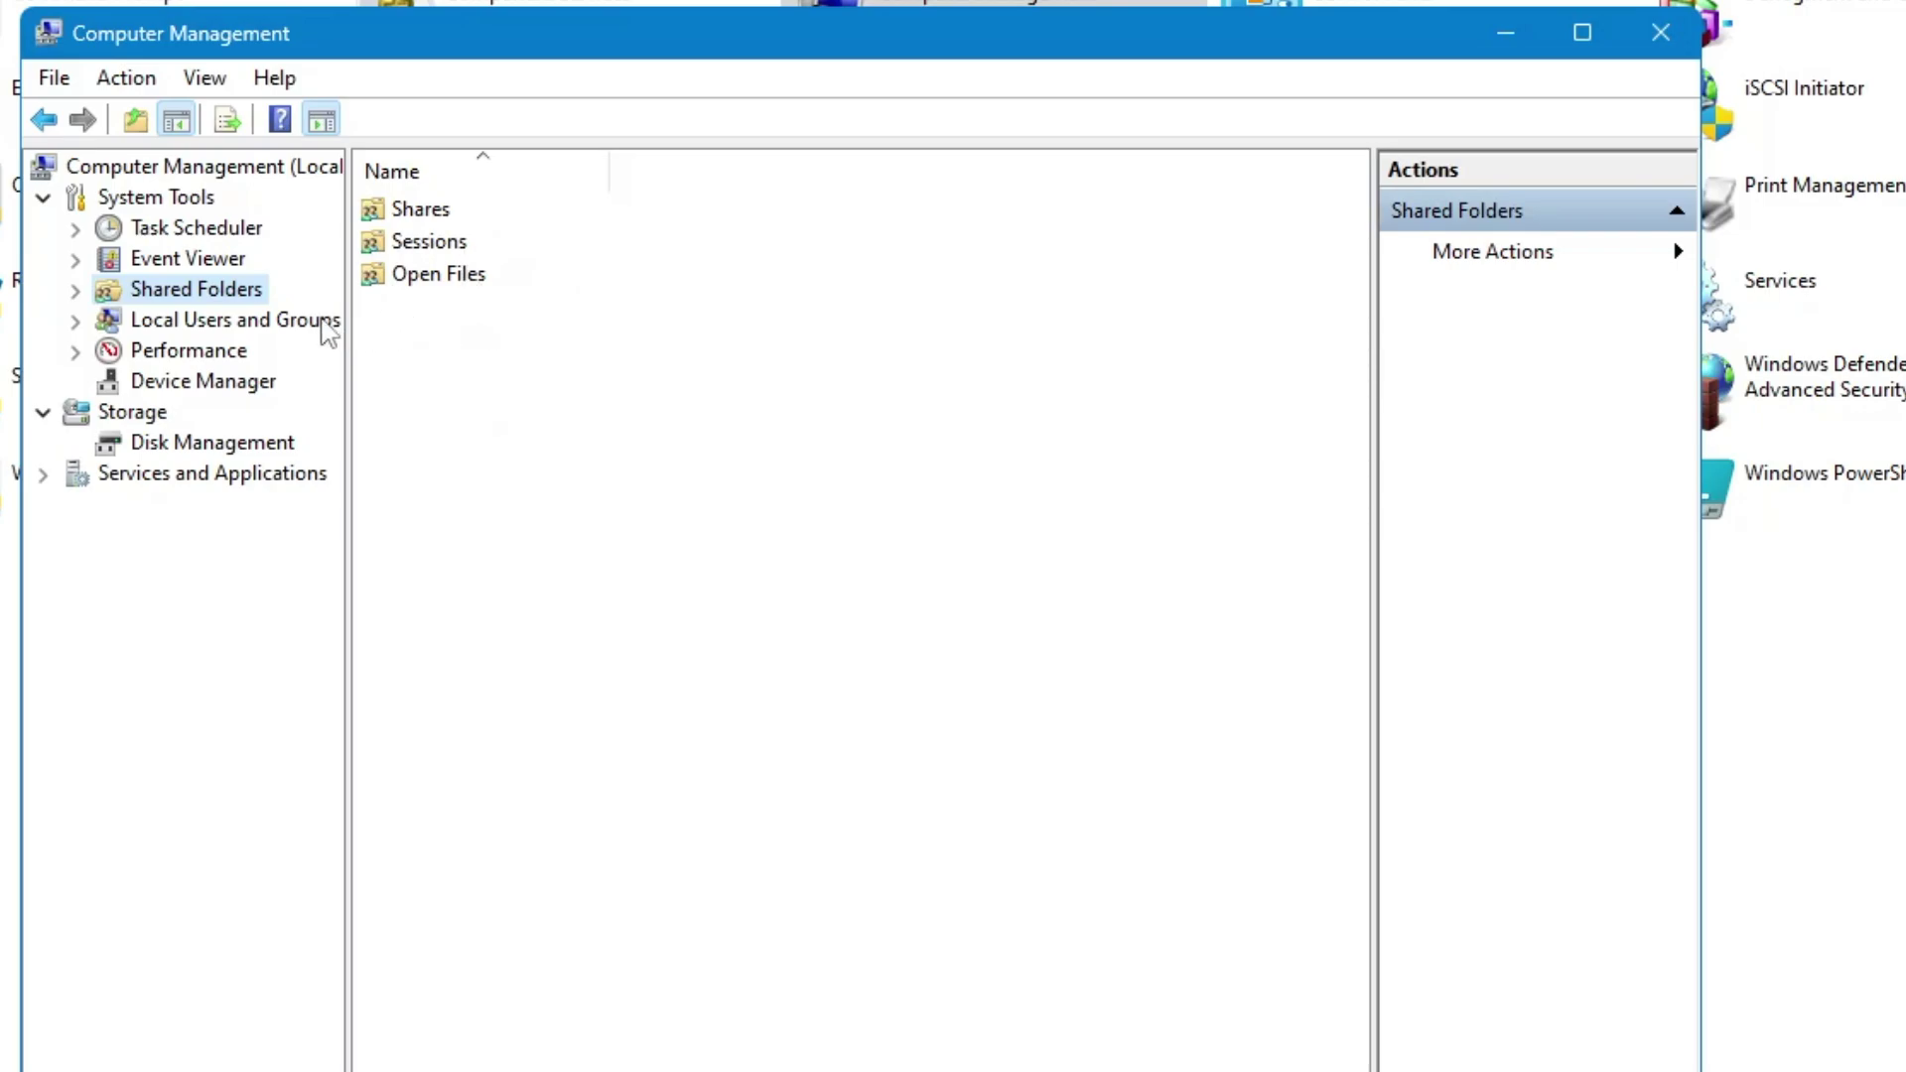
pyautogui.click(290, 334)
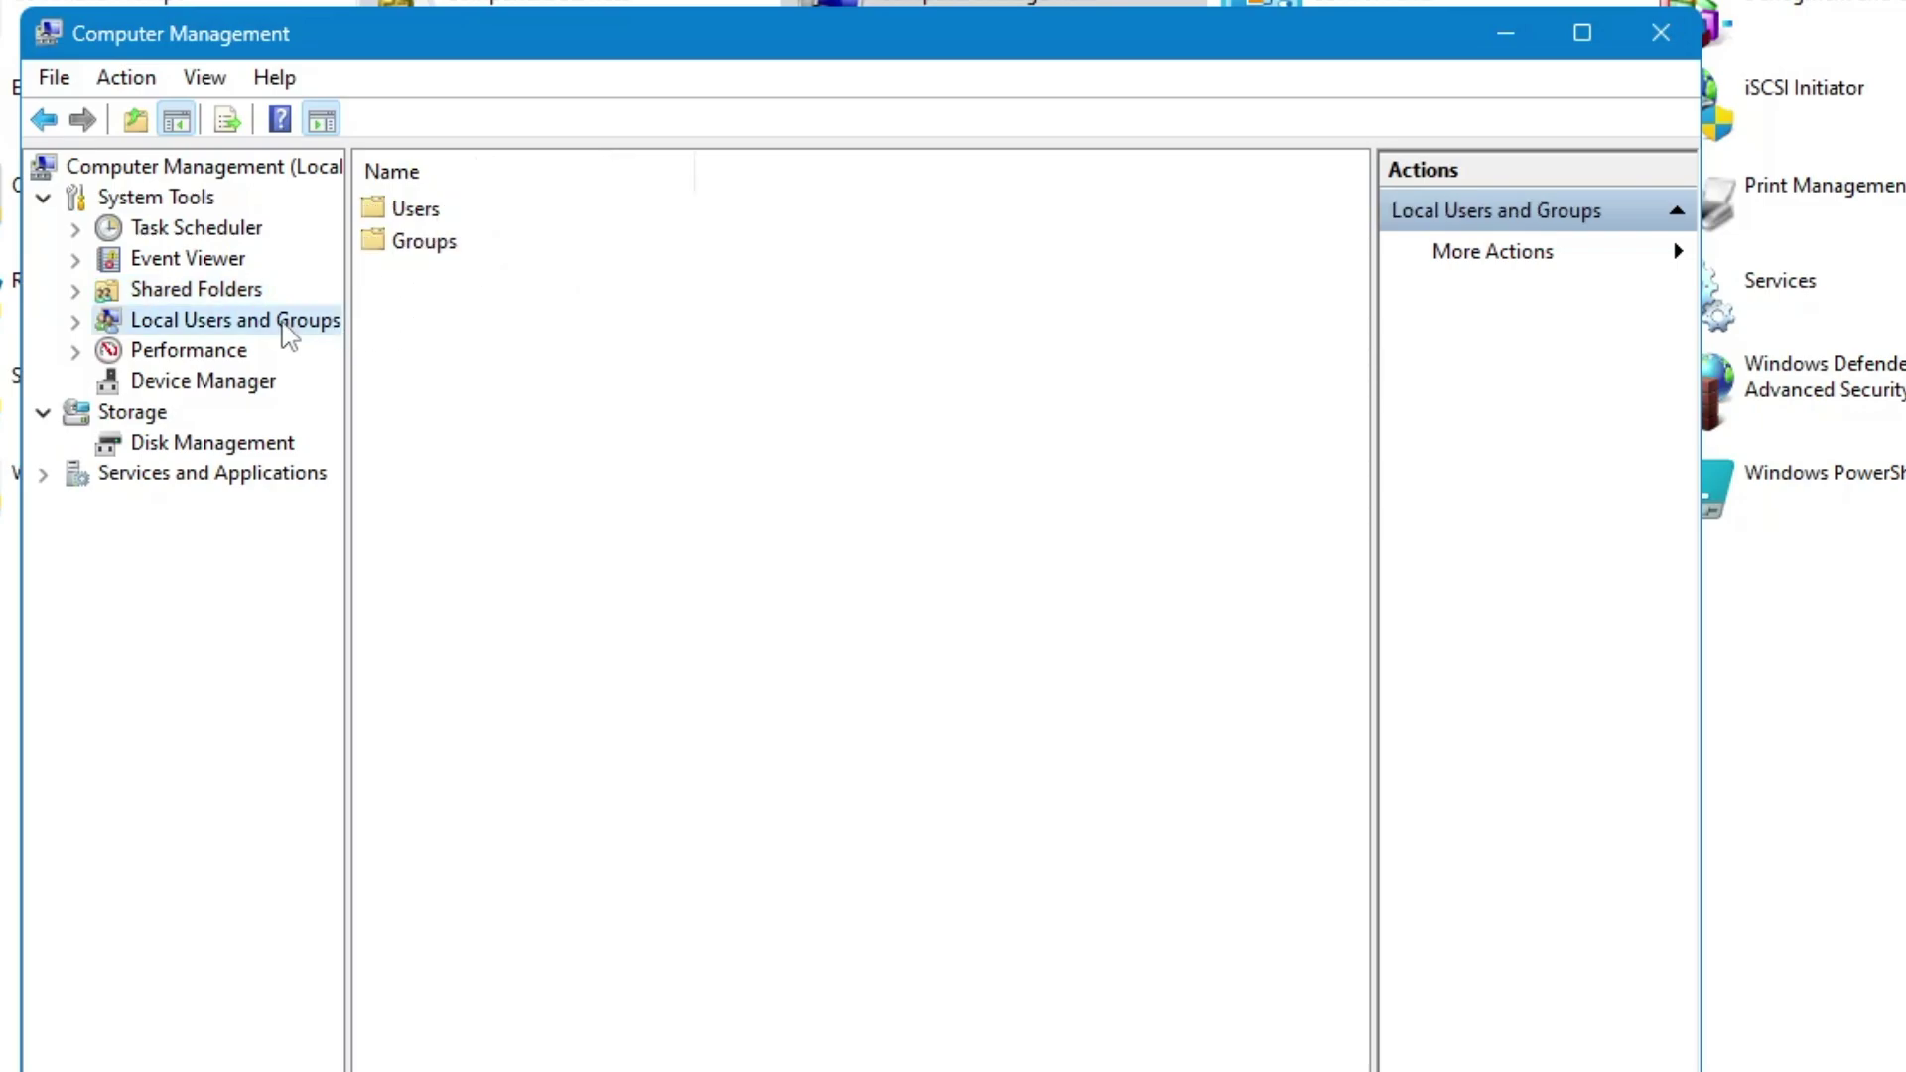
# Browse the local user accounts, then view Performance and open Device Manager's hardware list.
pyautogui.doubleClick(443, 213)
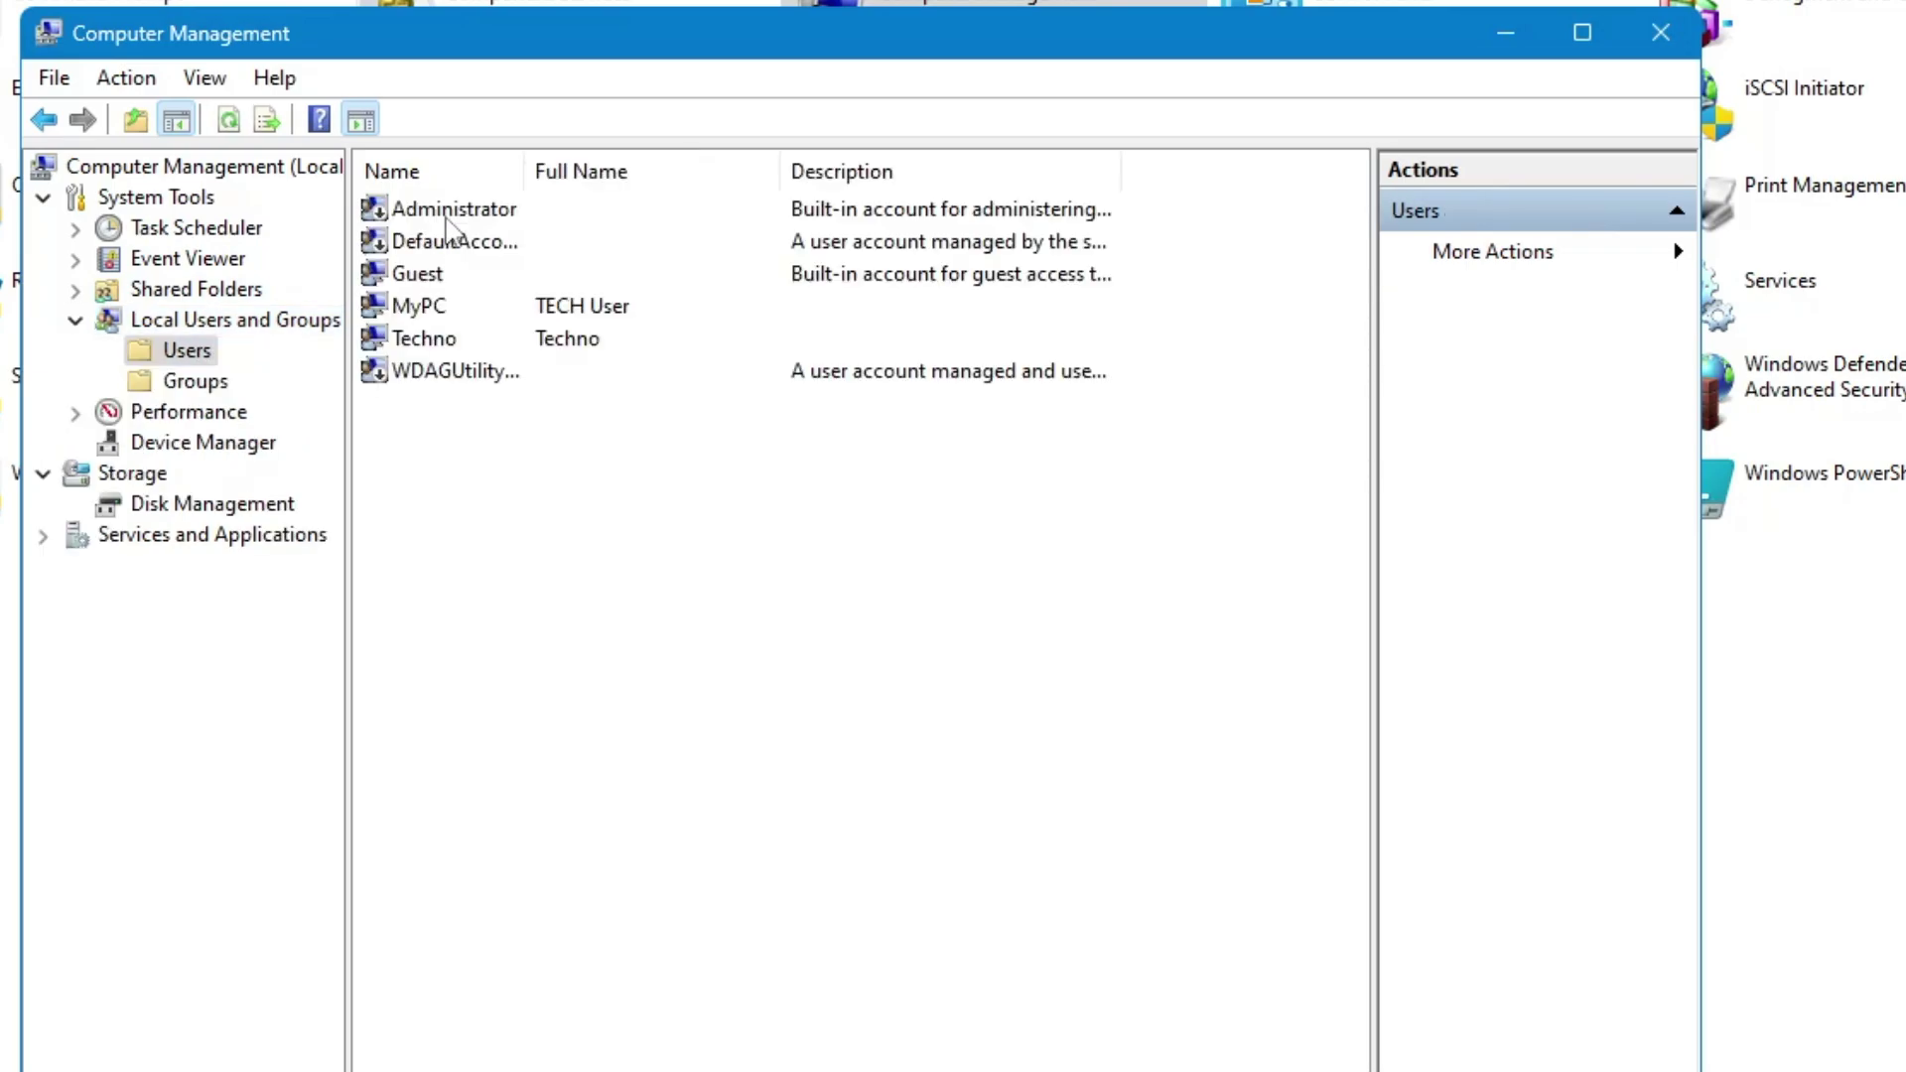
pyautogui.rightClick(568, 514)
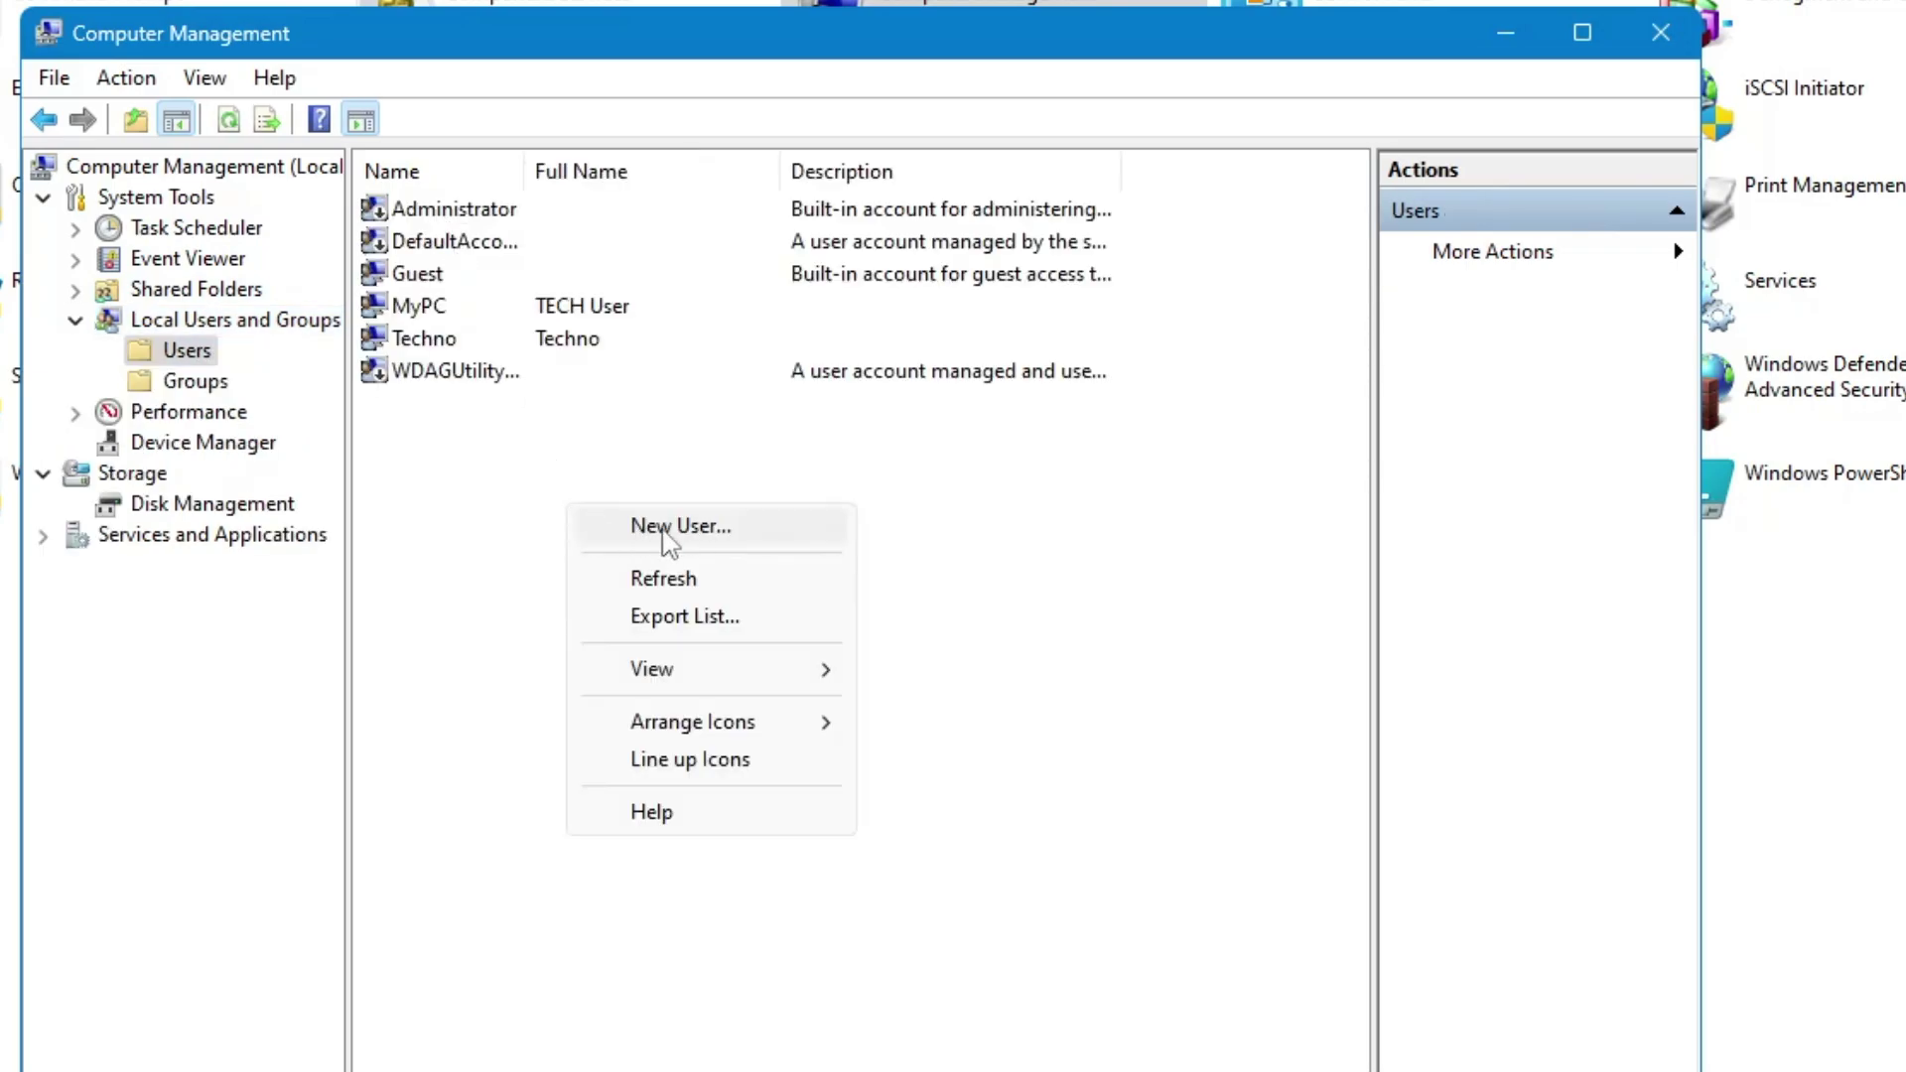
pyautogui.click(515, 454)
pyautogui.click(459, 375)
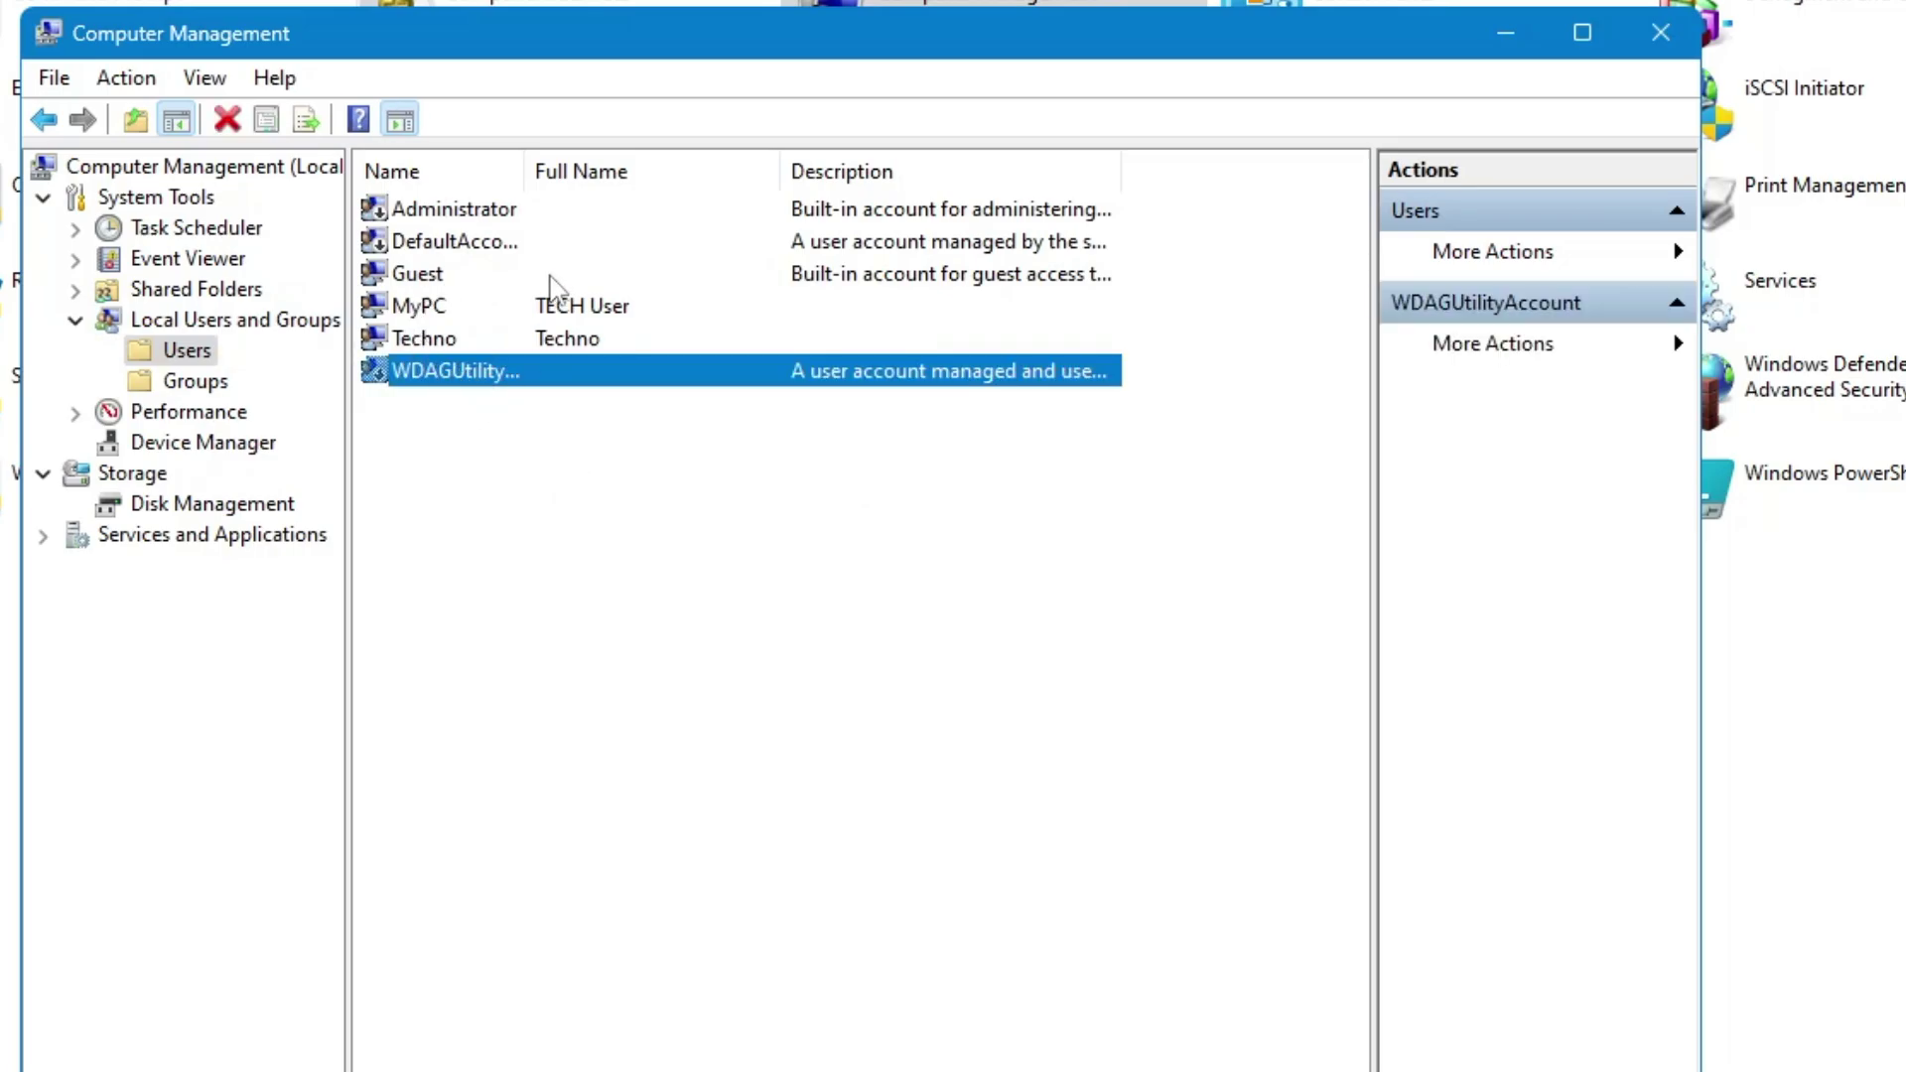
pyautogui.click(235, 416)
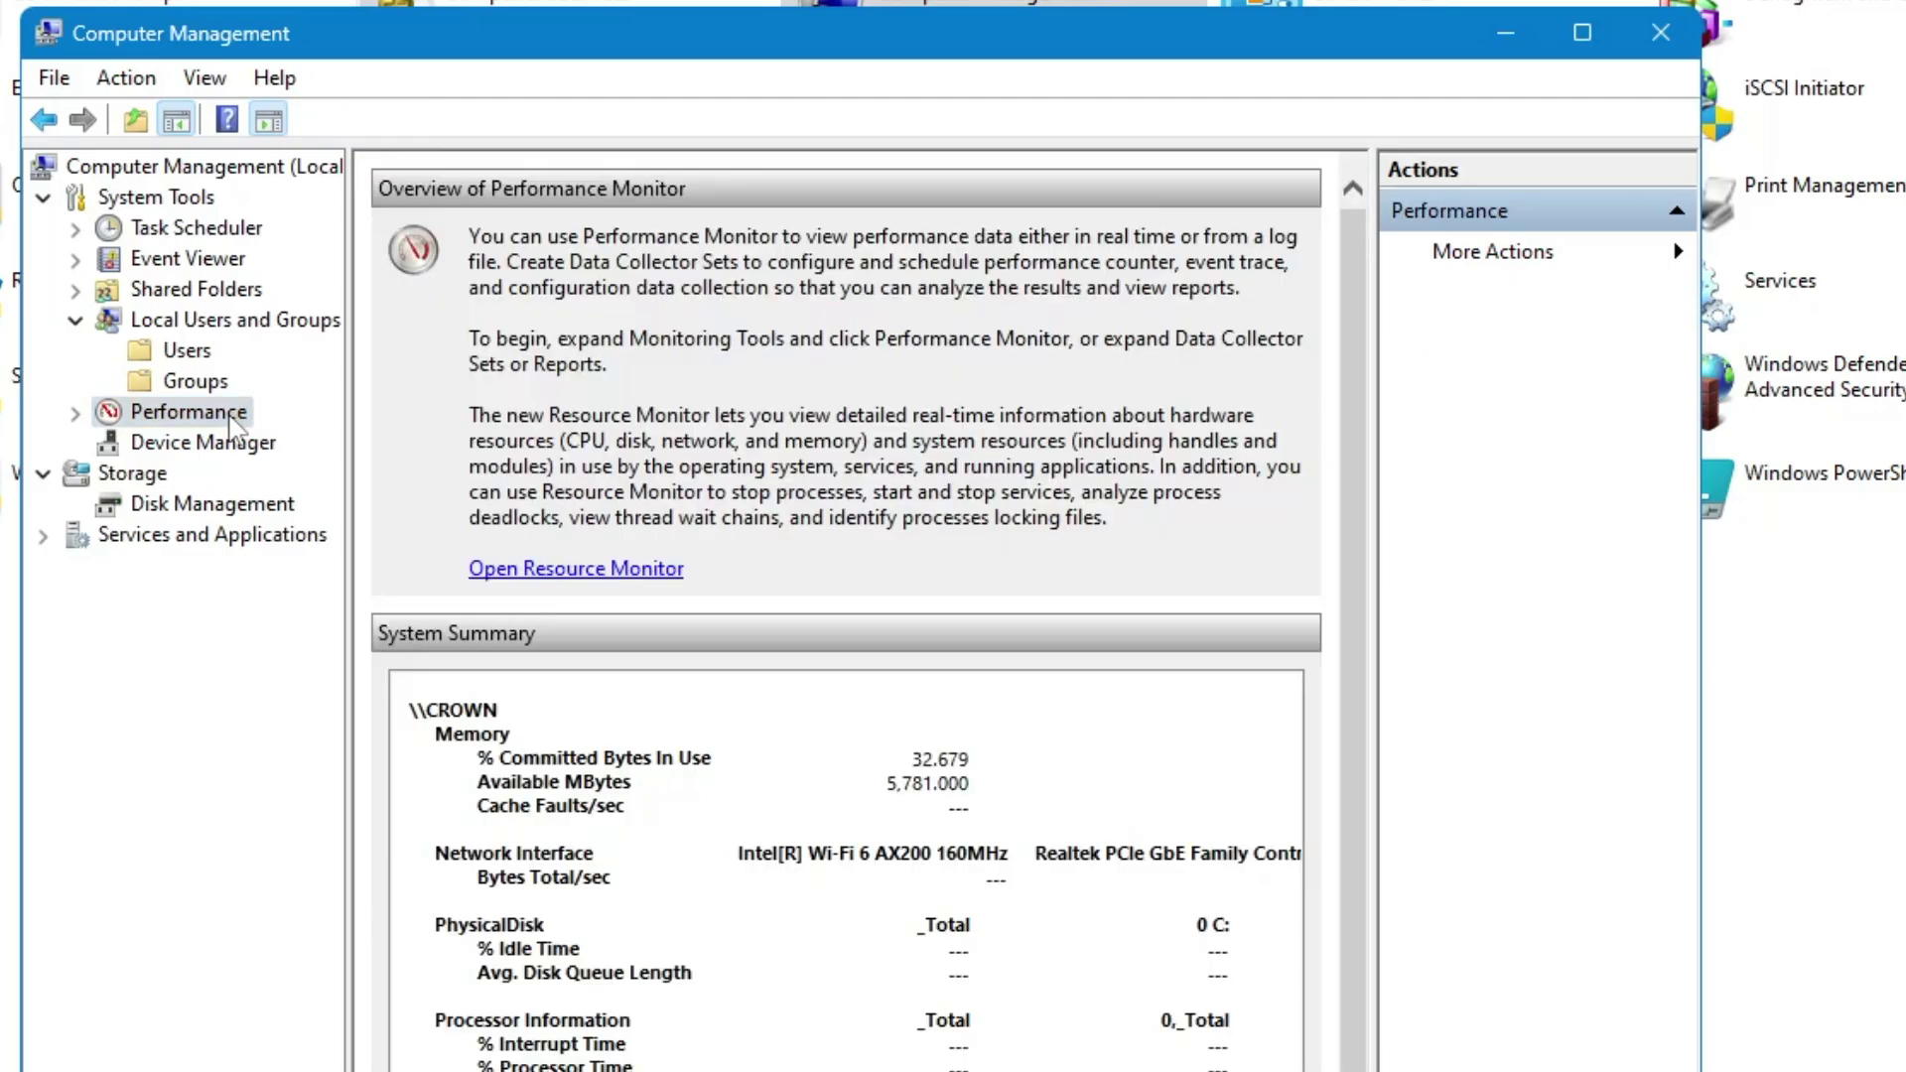
pyautogui.click(216, 444)
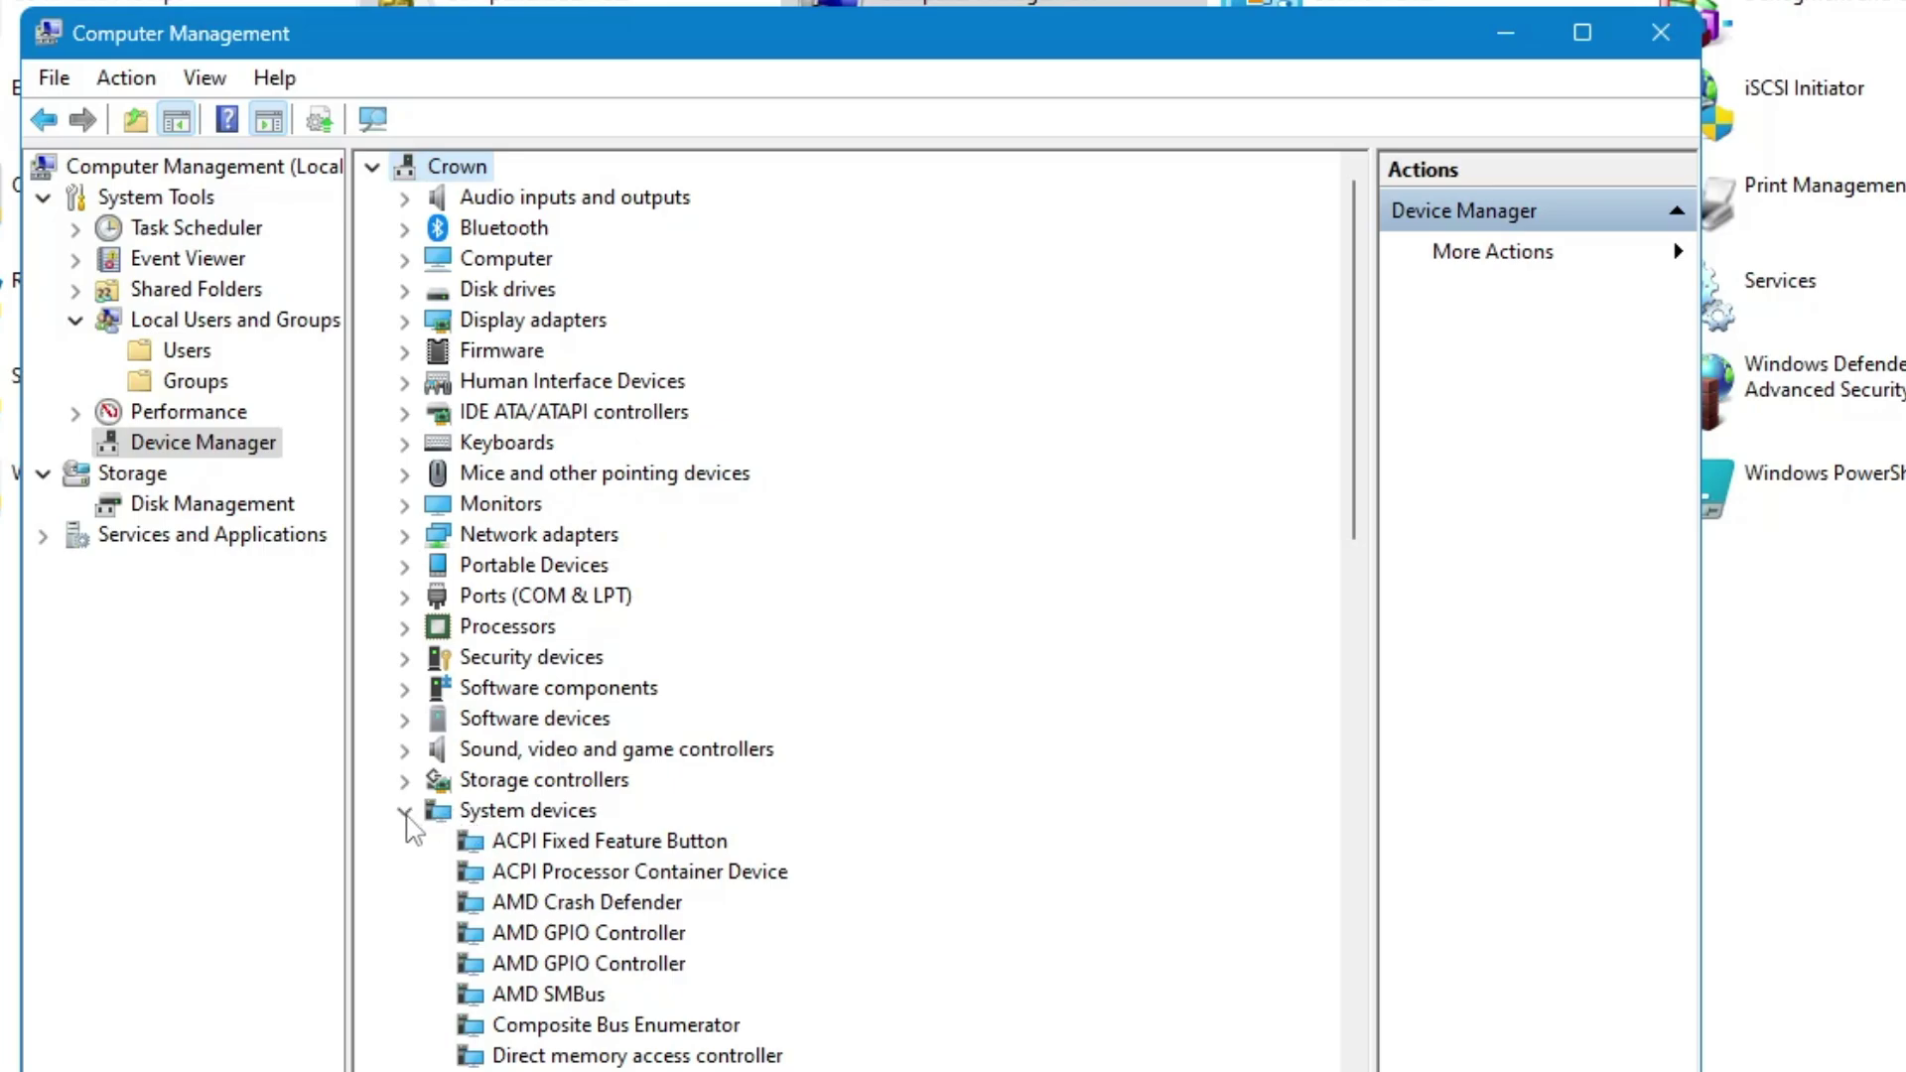
# Collapse System devices, expand Network adapters to inspect the Intel Wi-Fi 6 AX200, then go to Disk Management.
pyautogui.click(404, 812)
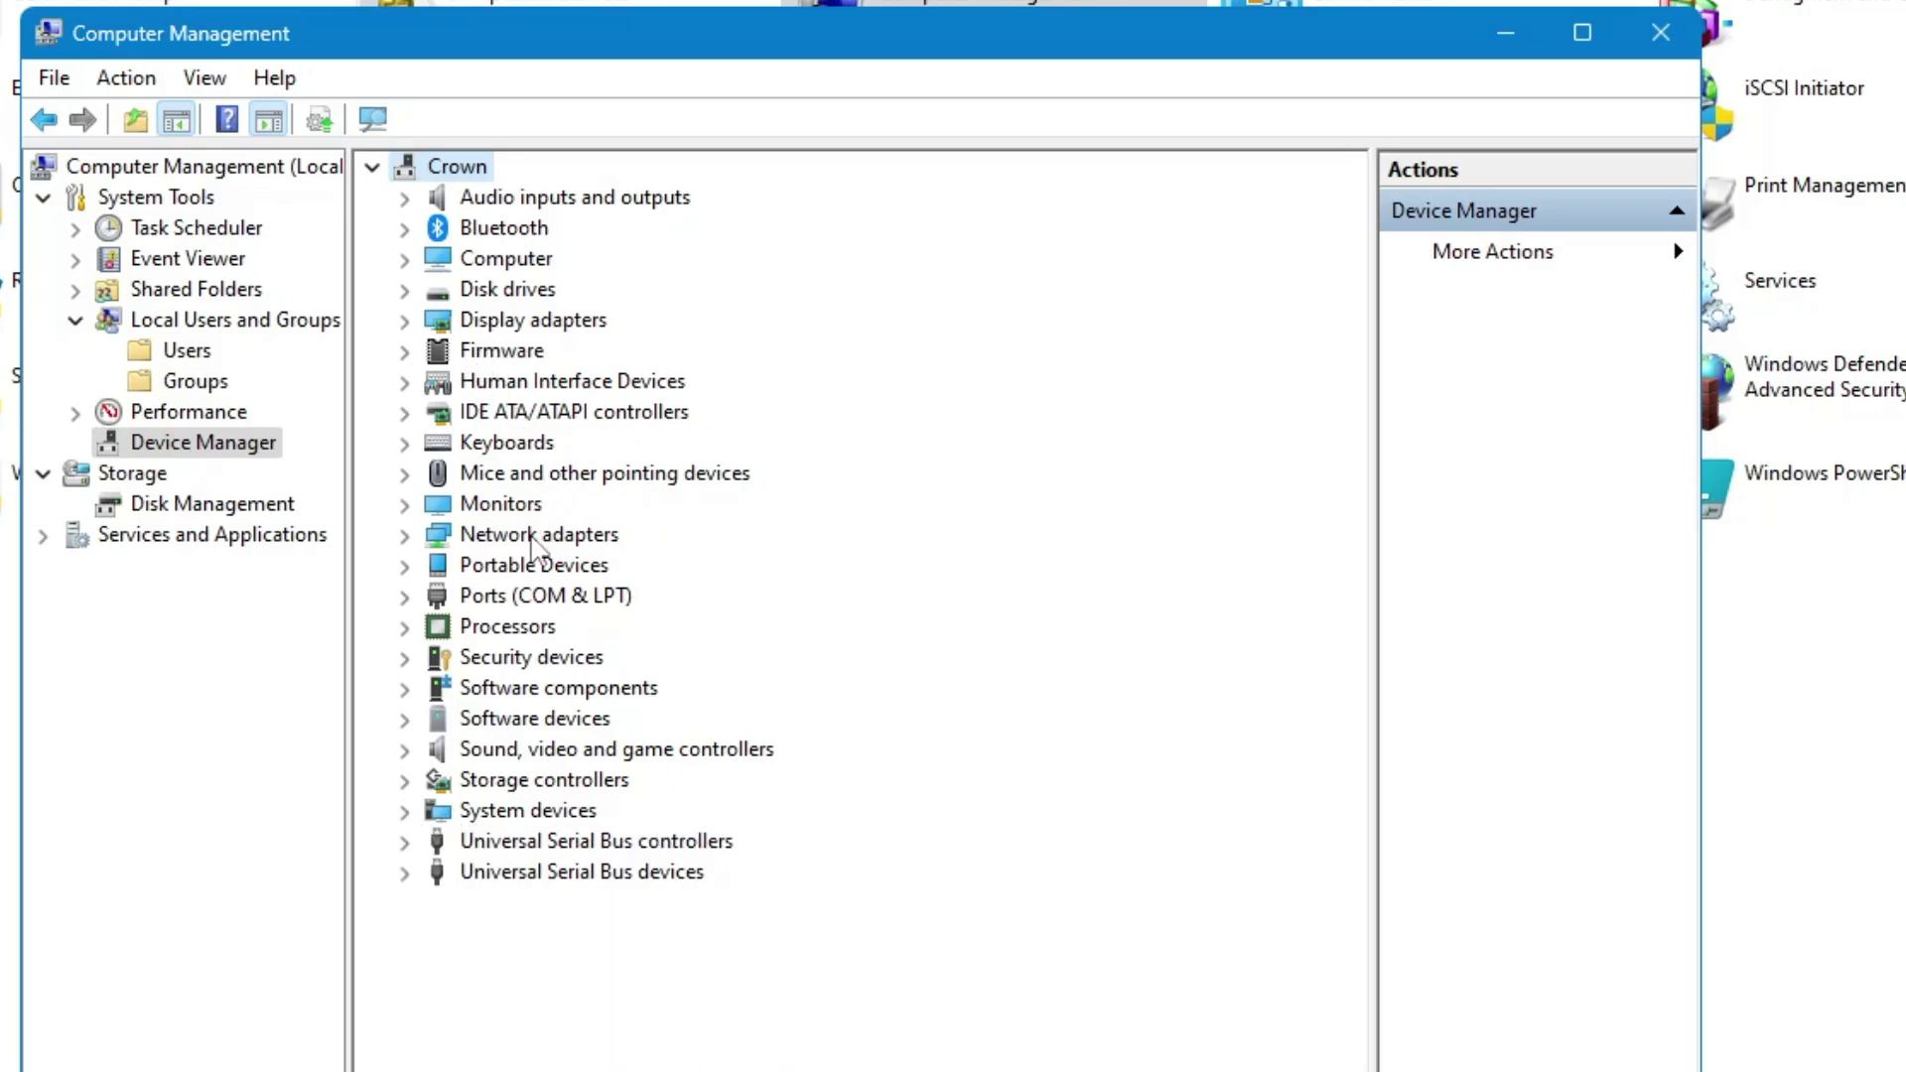
pyautogui.doubleClick(532, 538)
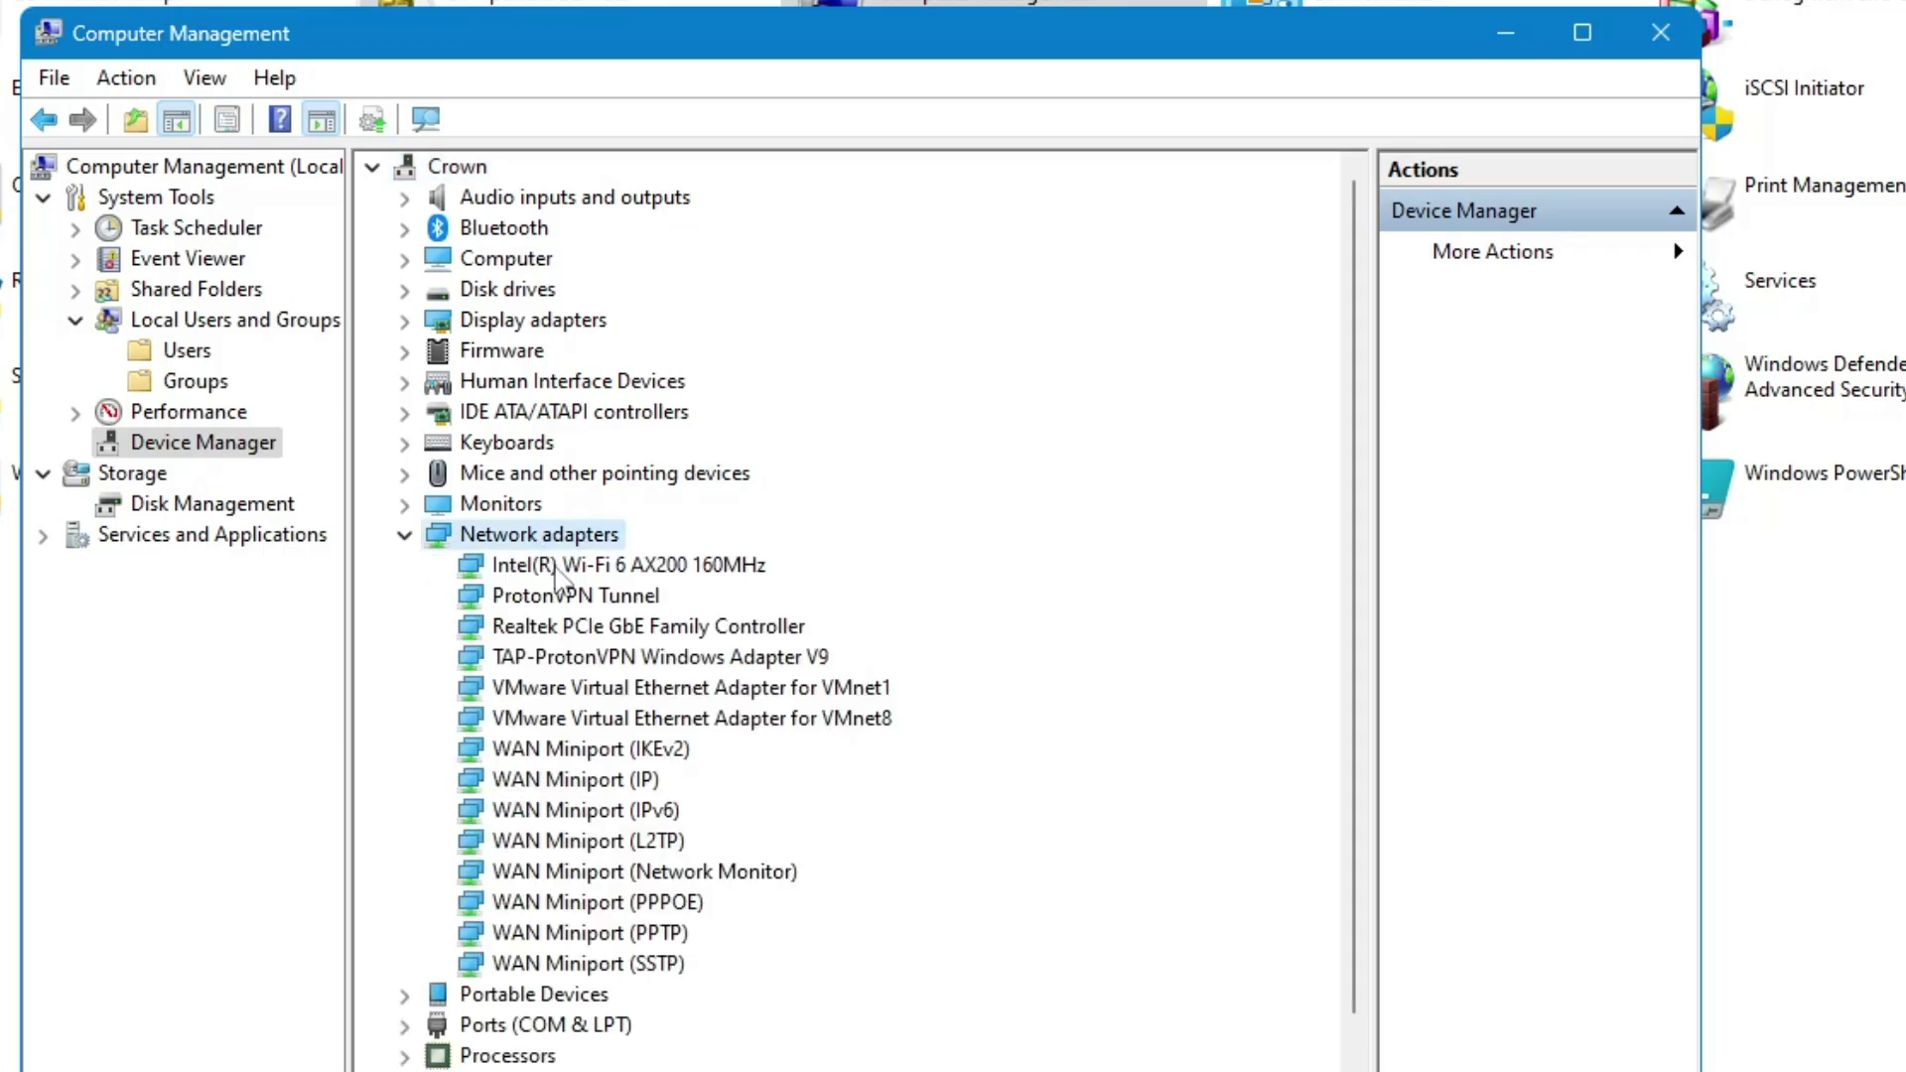
pyautogui.click(556, 568)
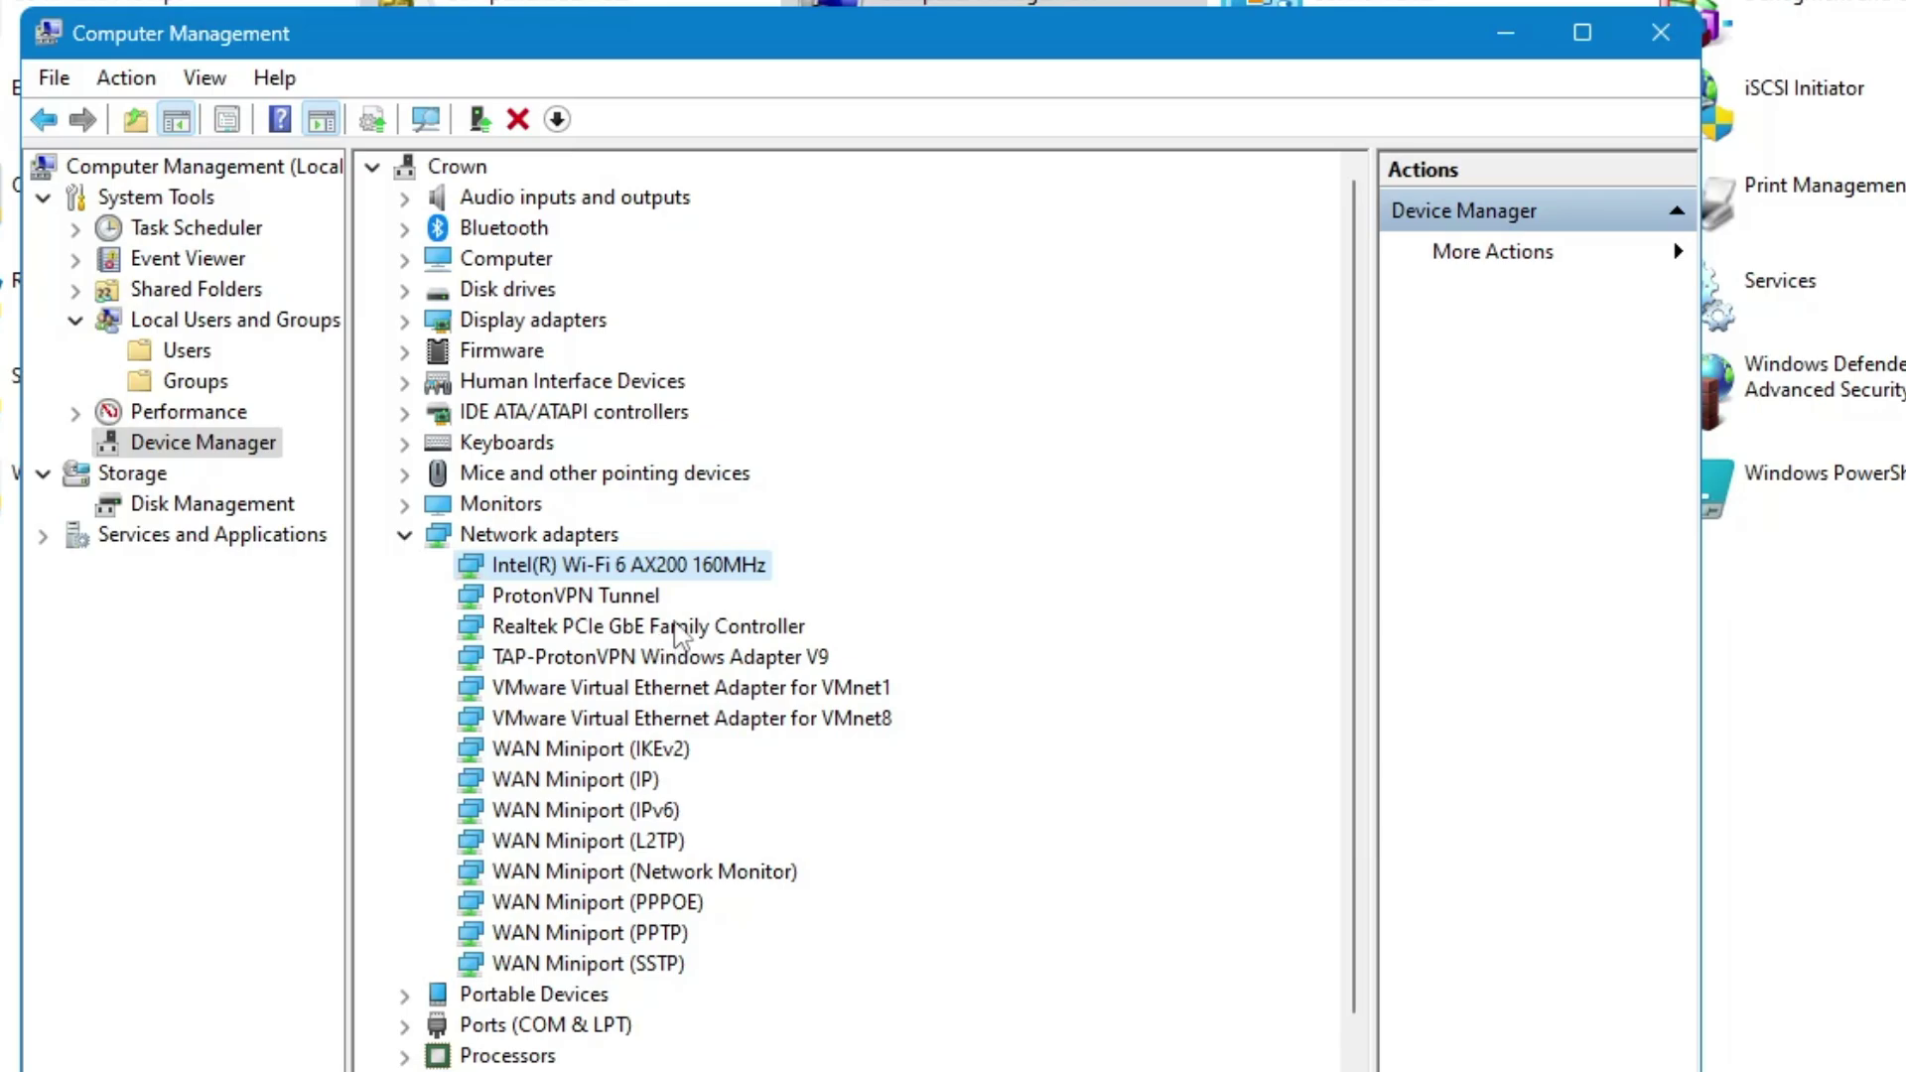
pyautogui.rightClick(671, 567)
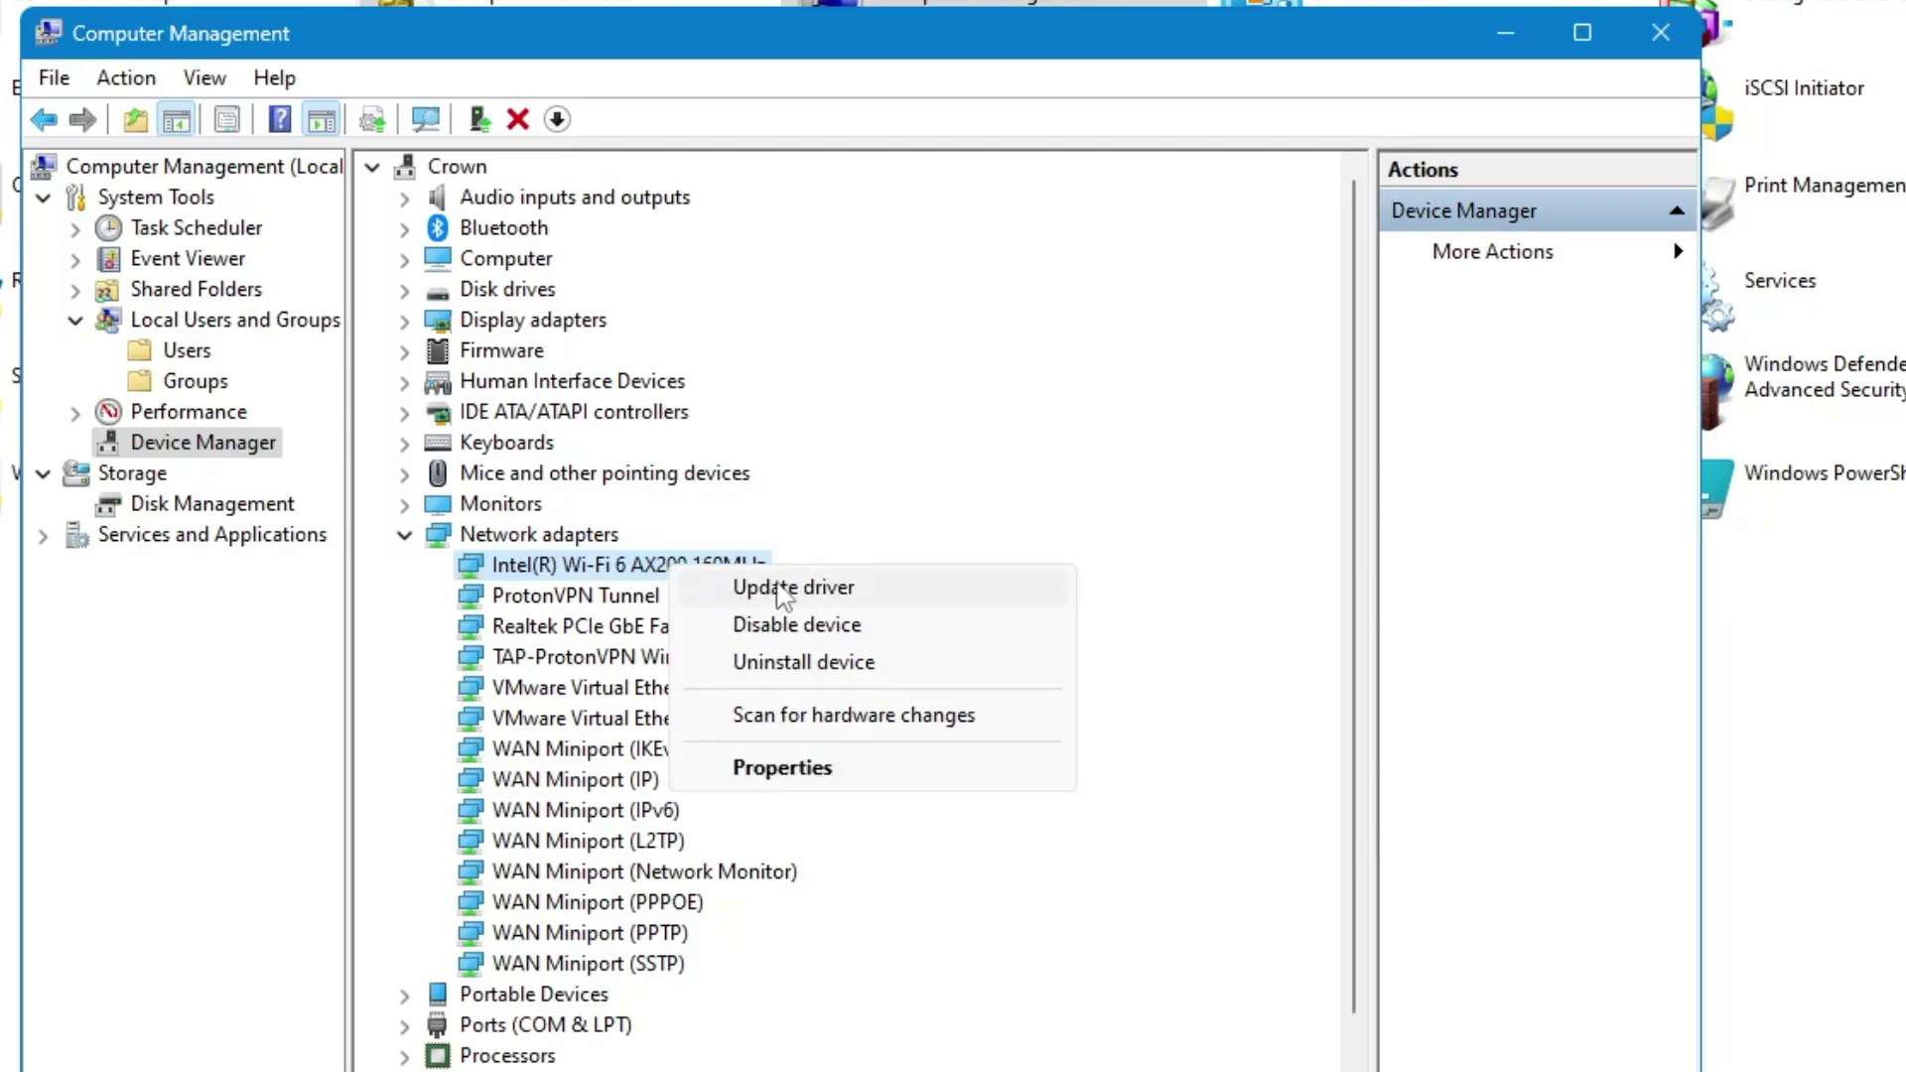
pyautogui.click(828, 495)
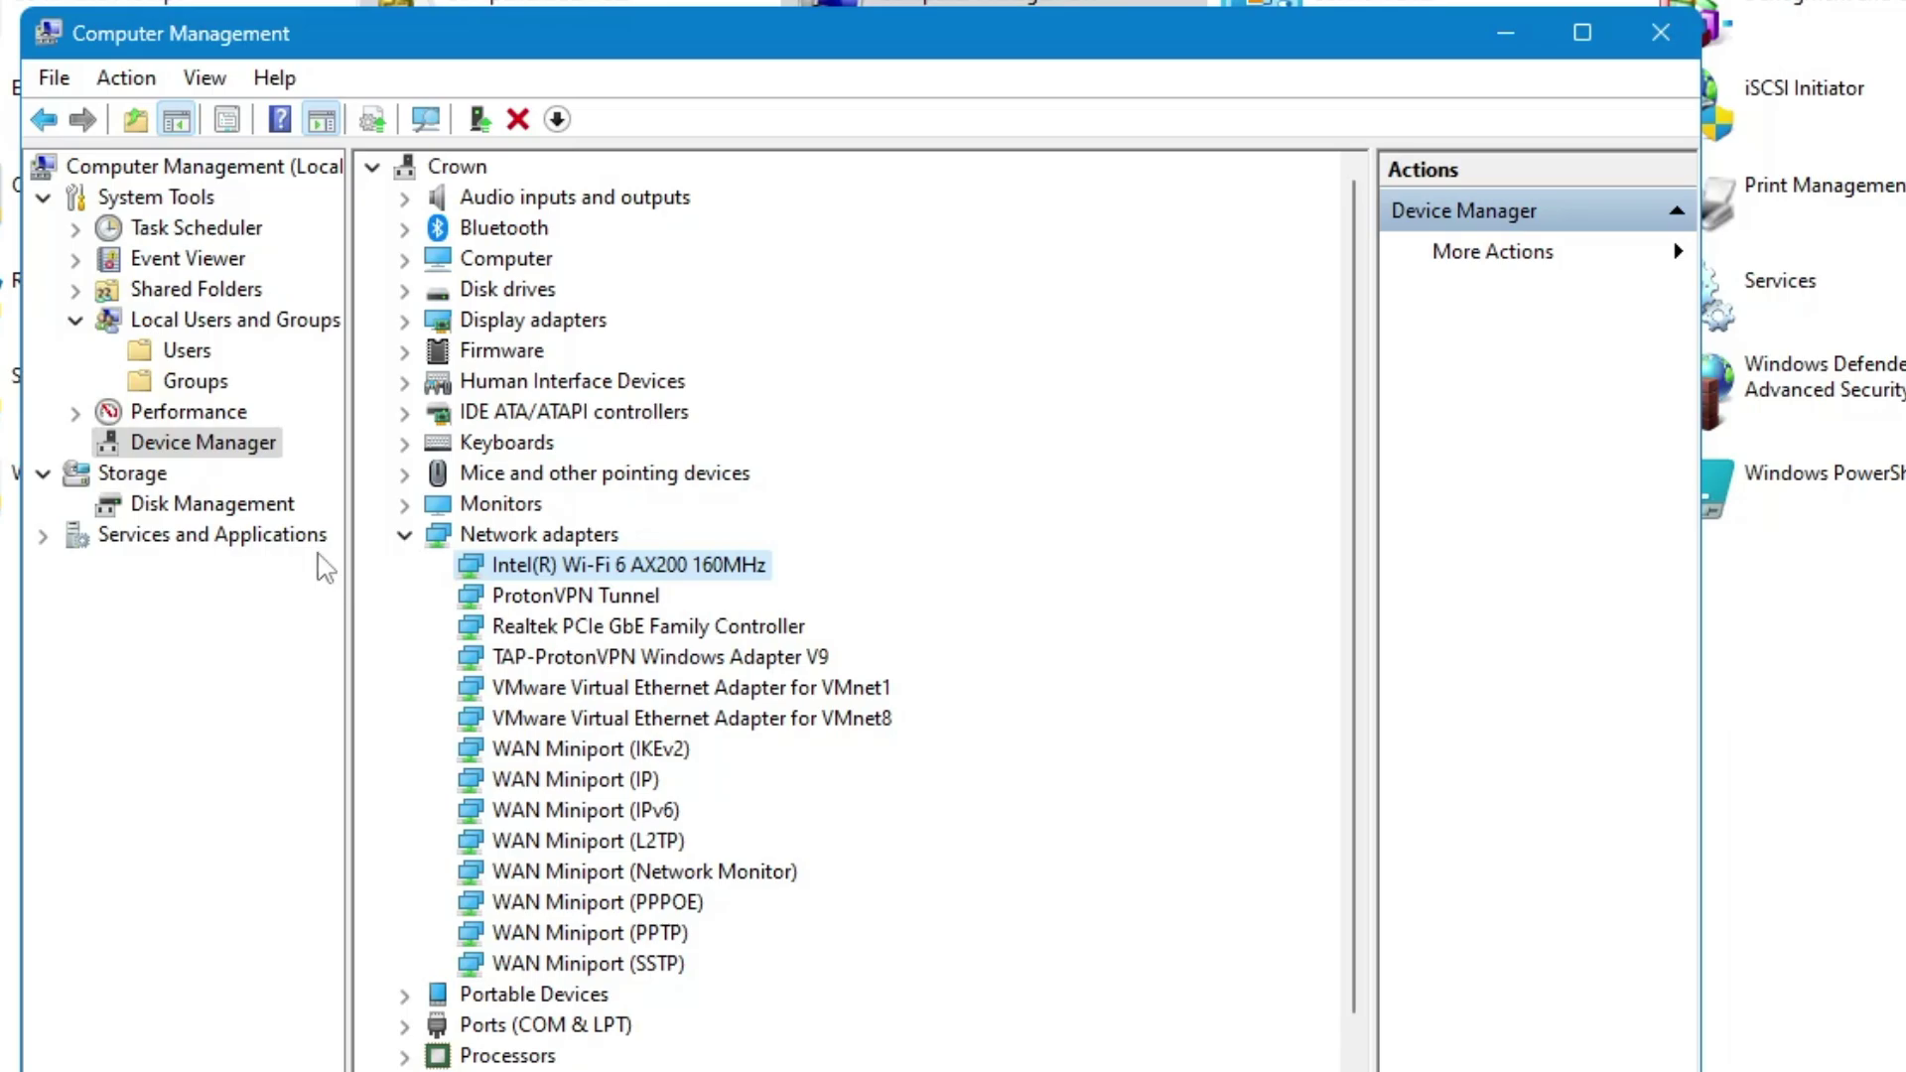
pyautogui.click(251, 515)
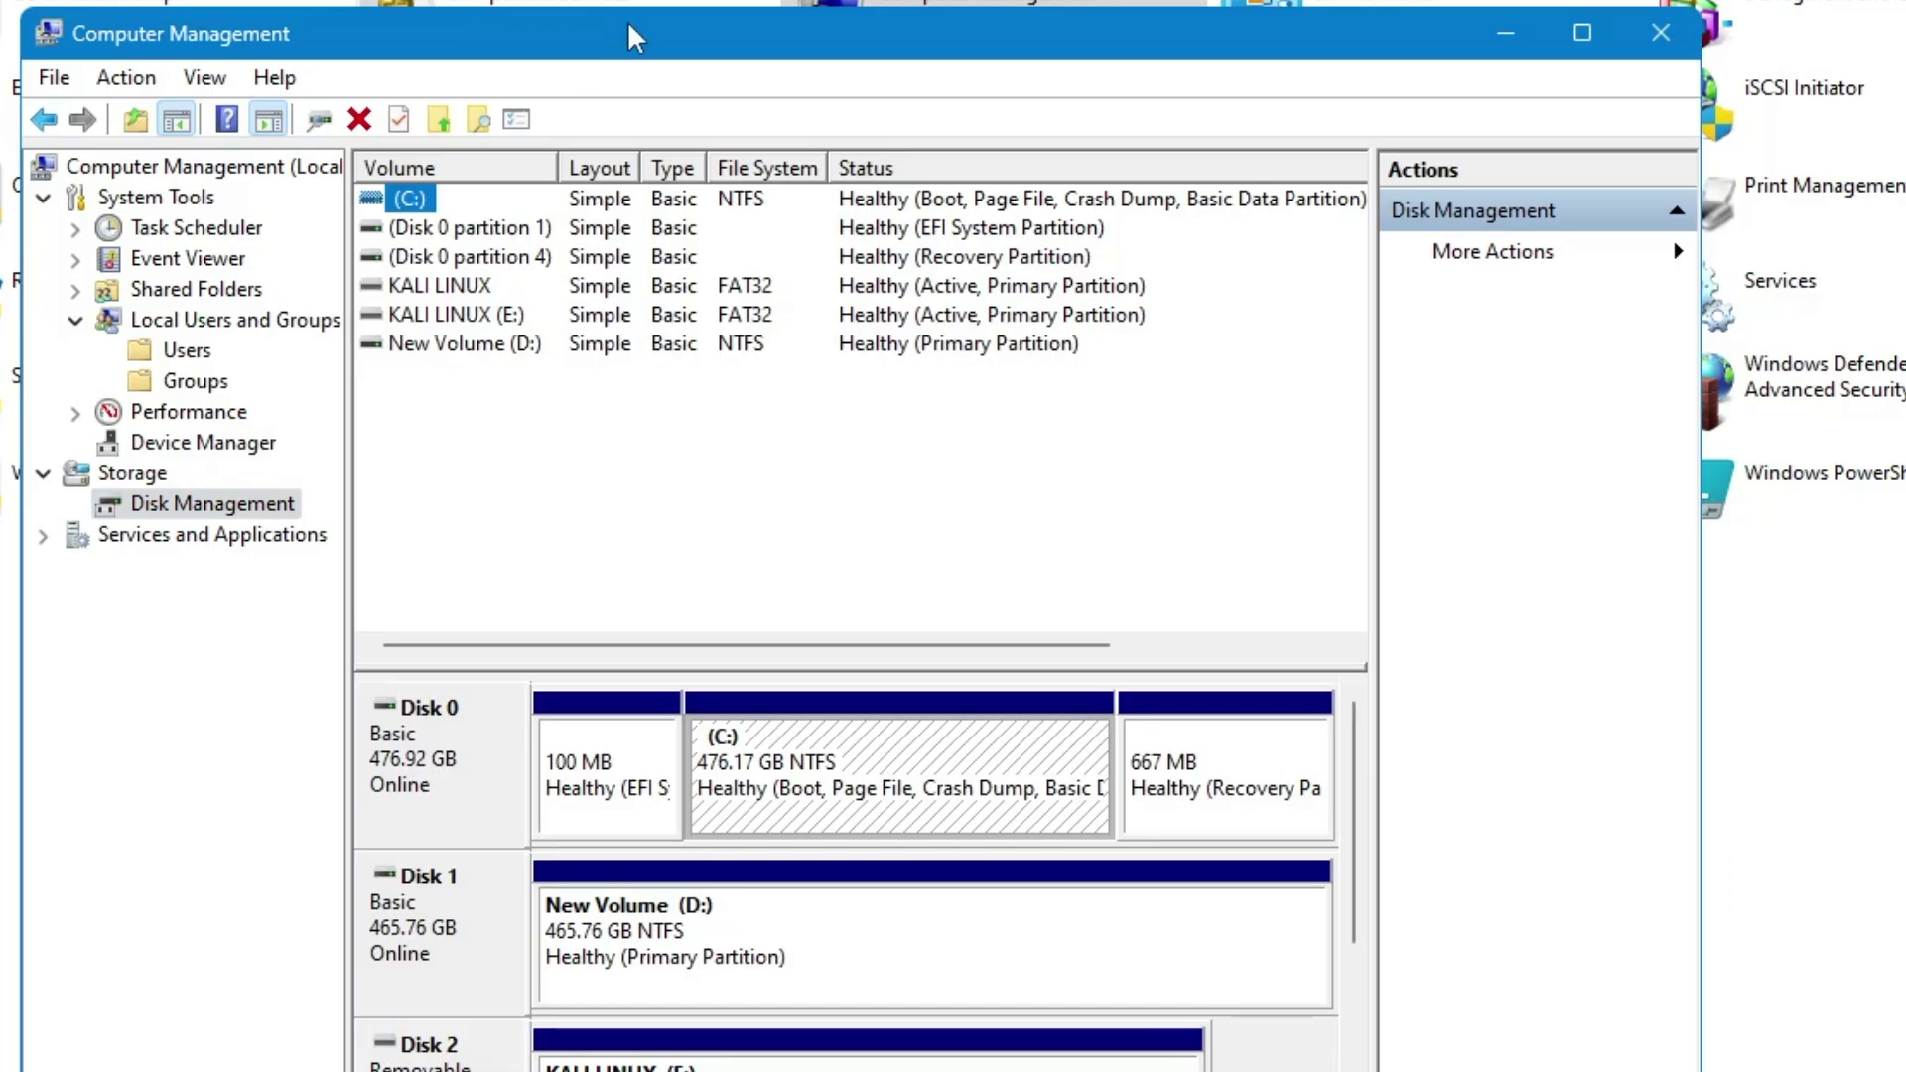
# Inspect the C: and New Volume (D:) partitions in Disk Management, then close Computer Management.
pyautogui.moveTo(629, 24); pyautogui.dragTo(510, 0)
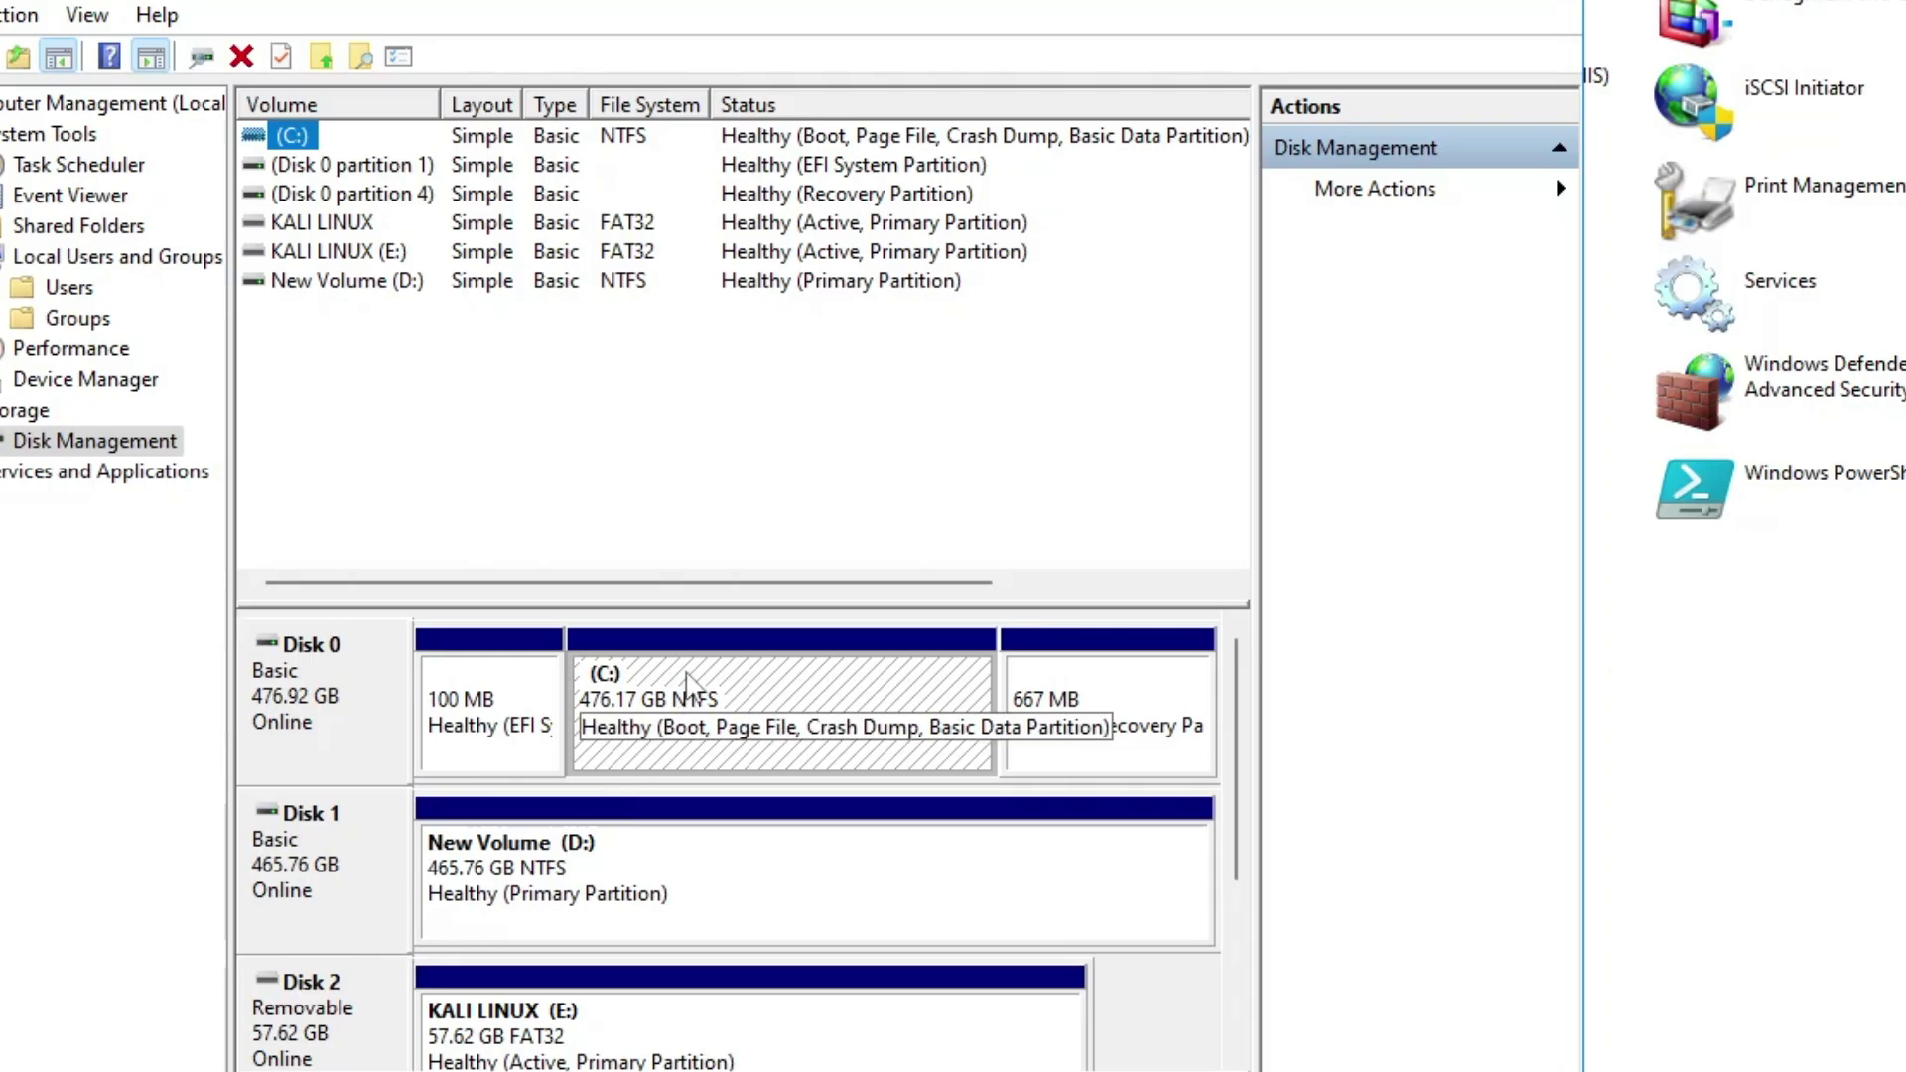
pyautogui.rightClick(687, 678)
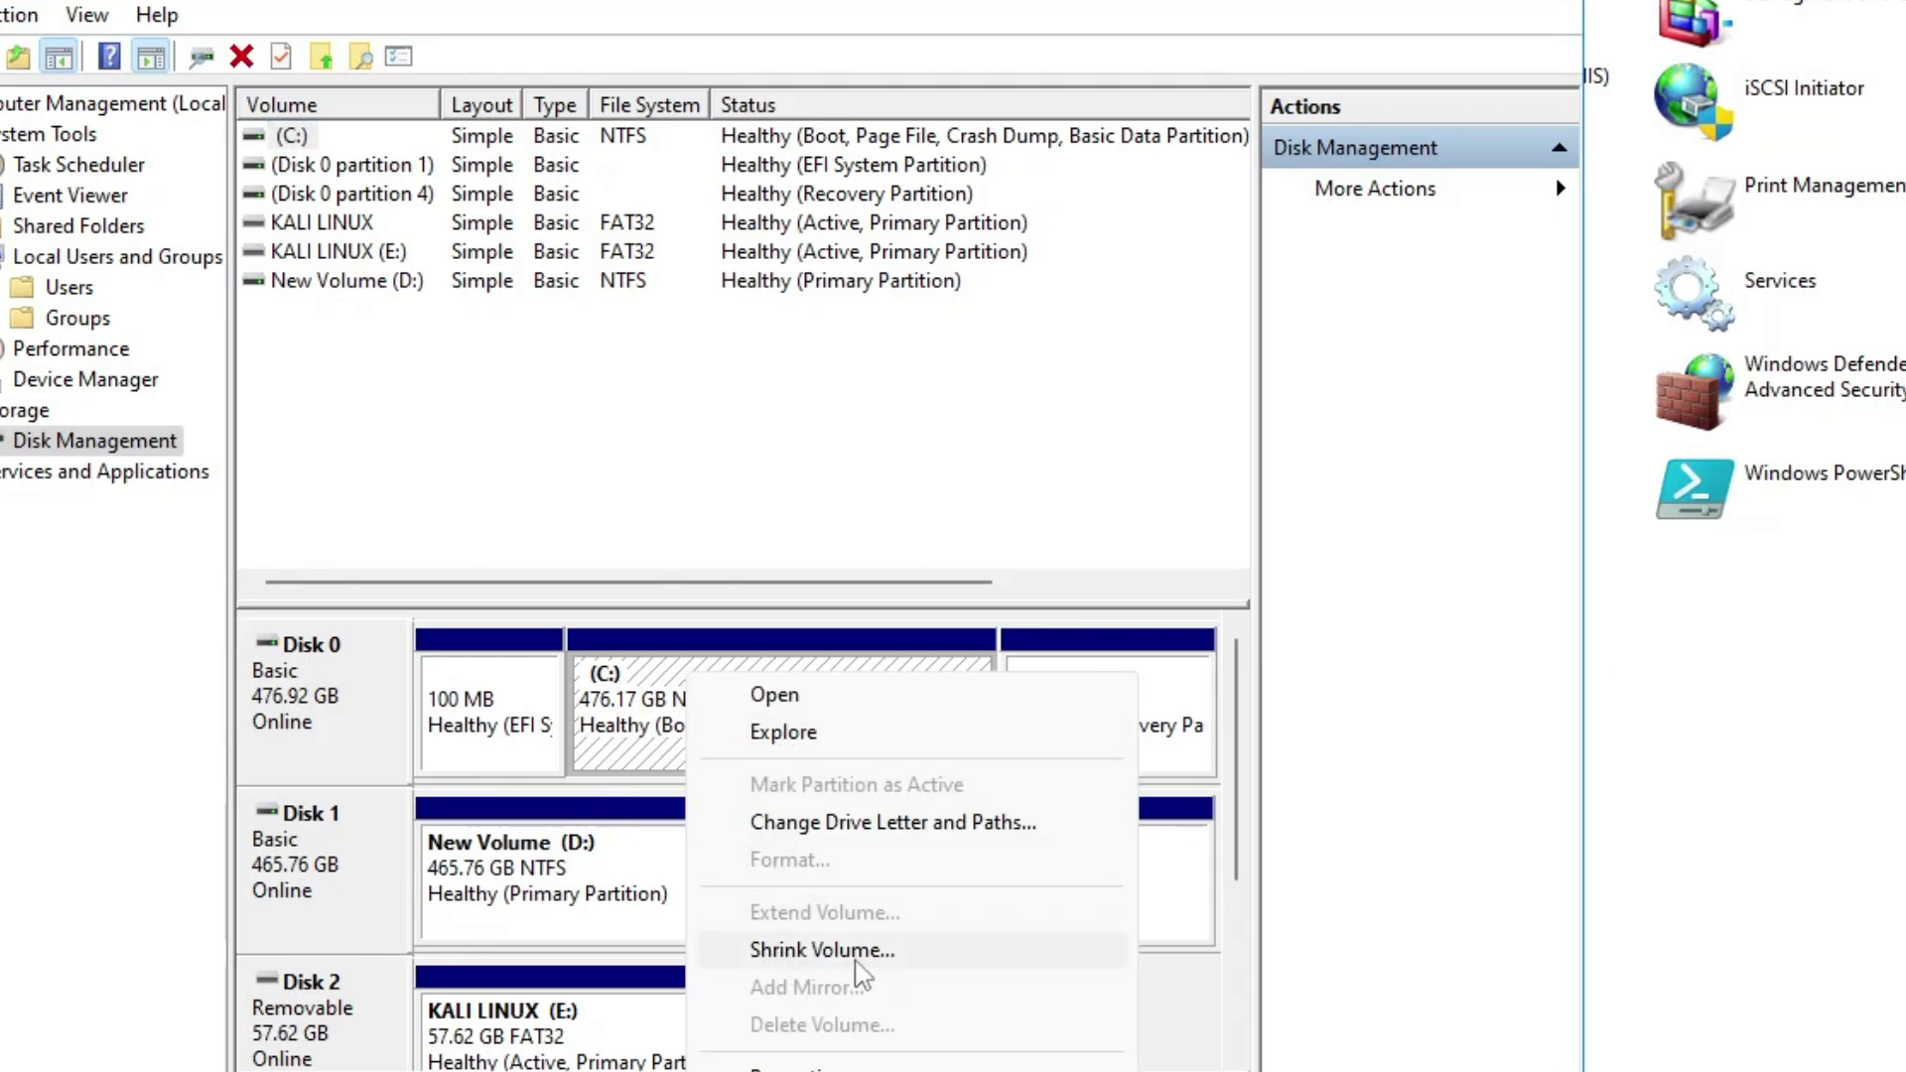
pyautogui.click(584, 933)
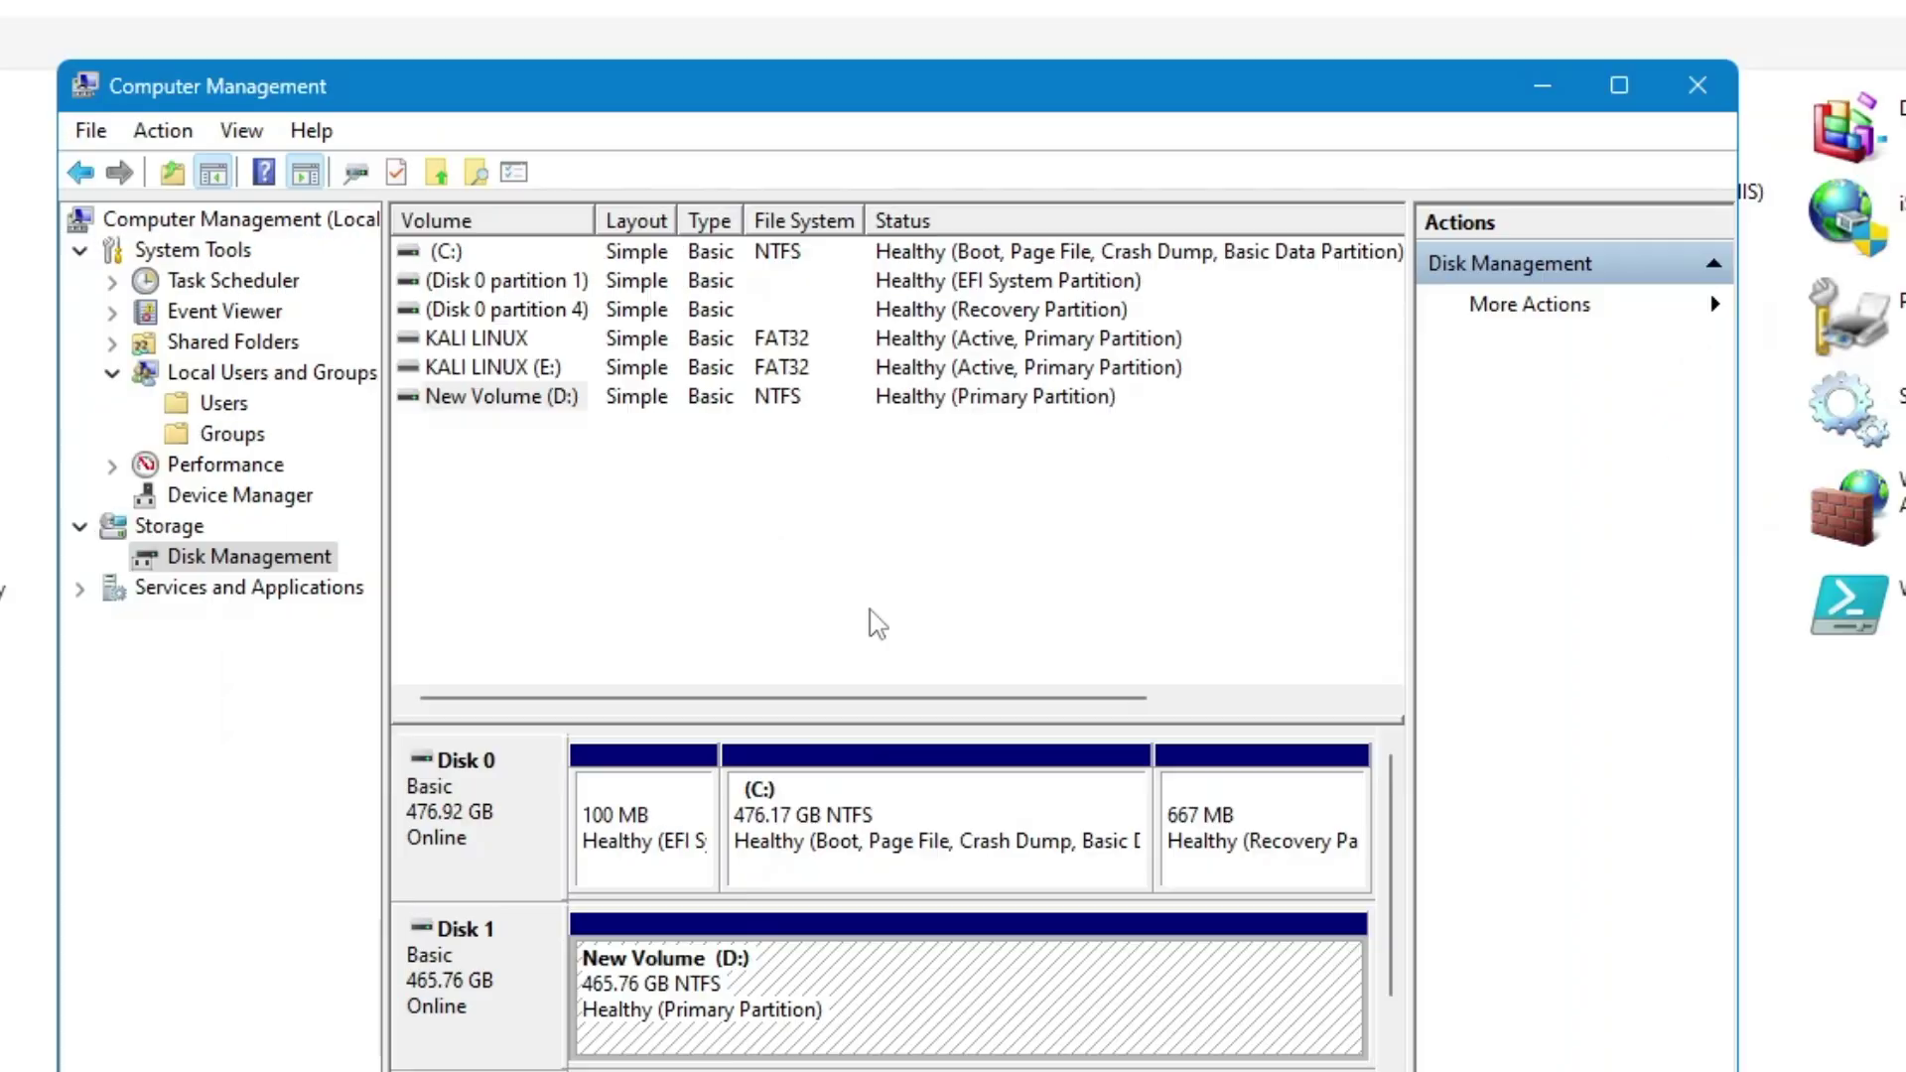
pyautogui.click(1696, 84)
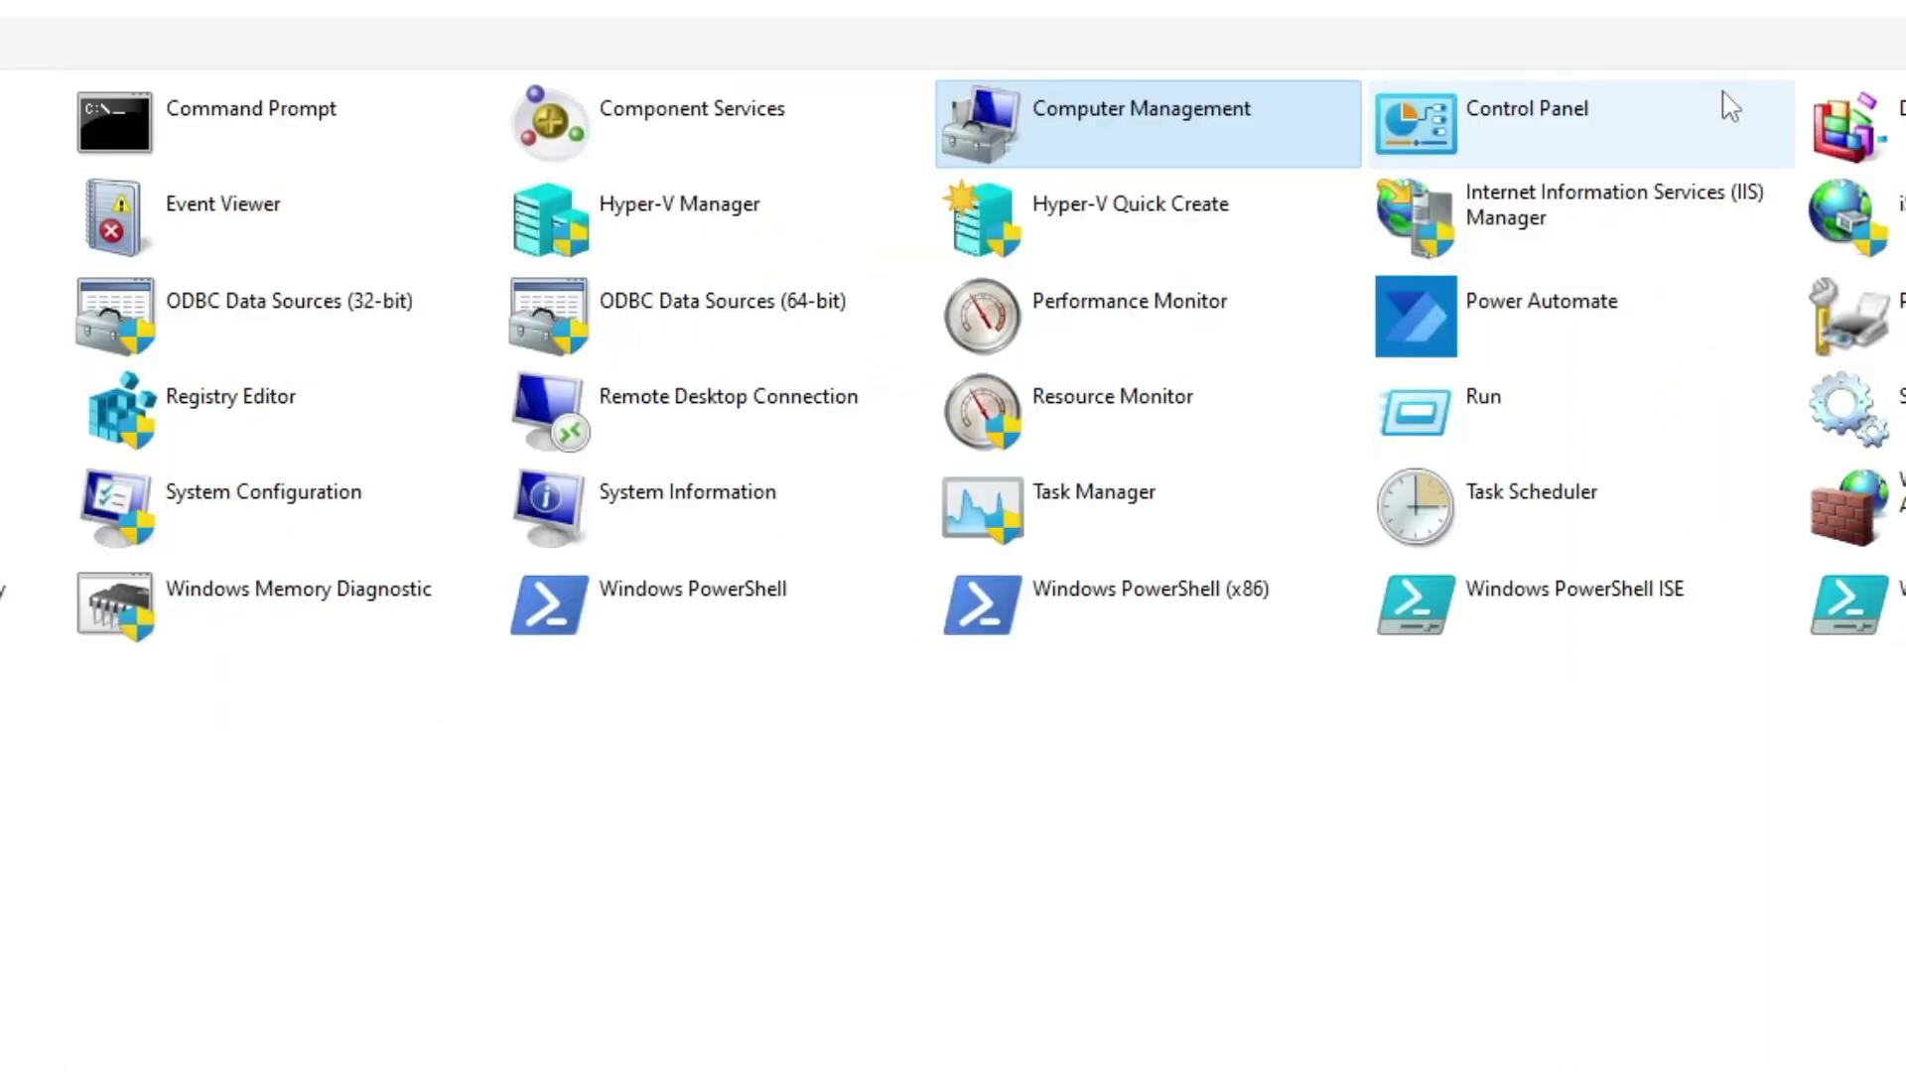
# Open Control Panel and look at System and Security, then Network and Internet, returning home each time.
pyautogui.doubleClick(1589, 140)
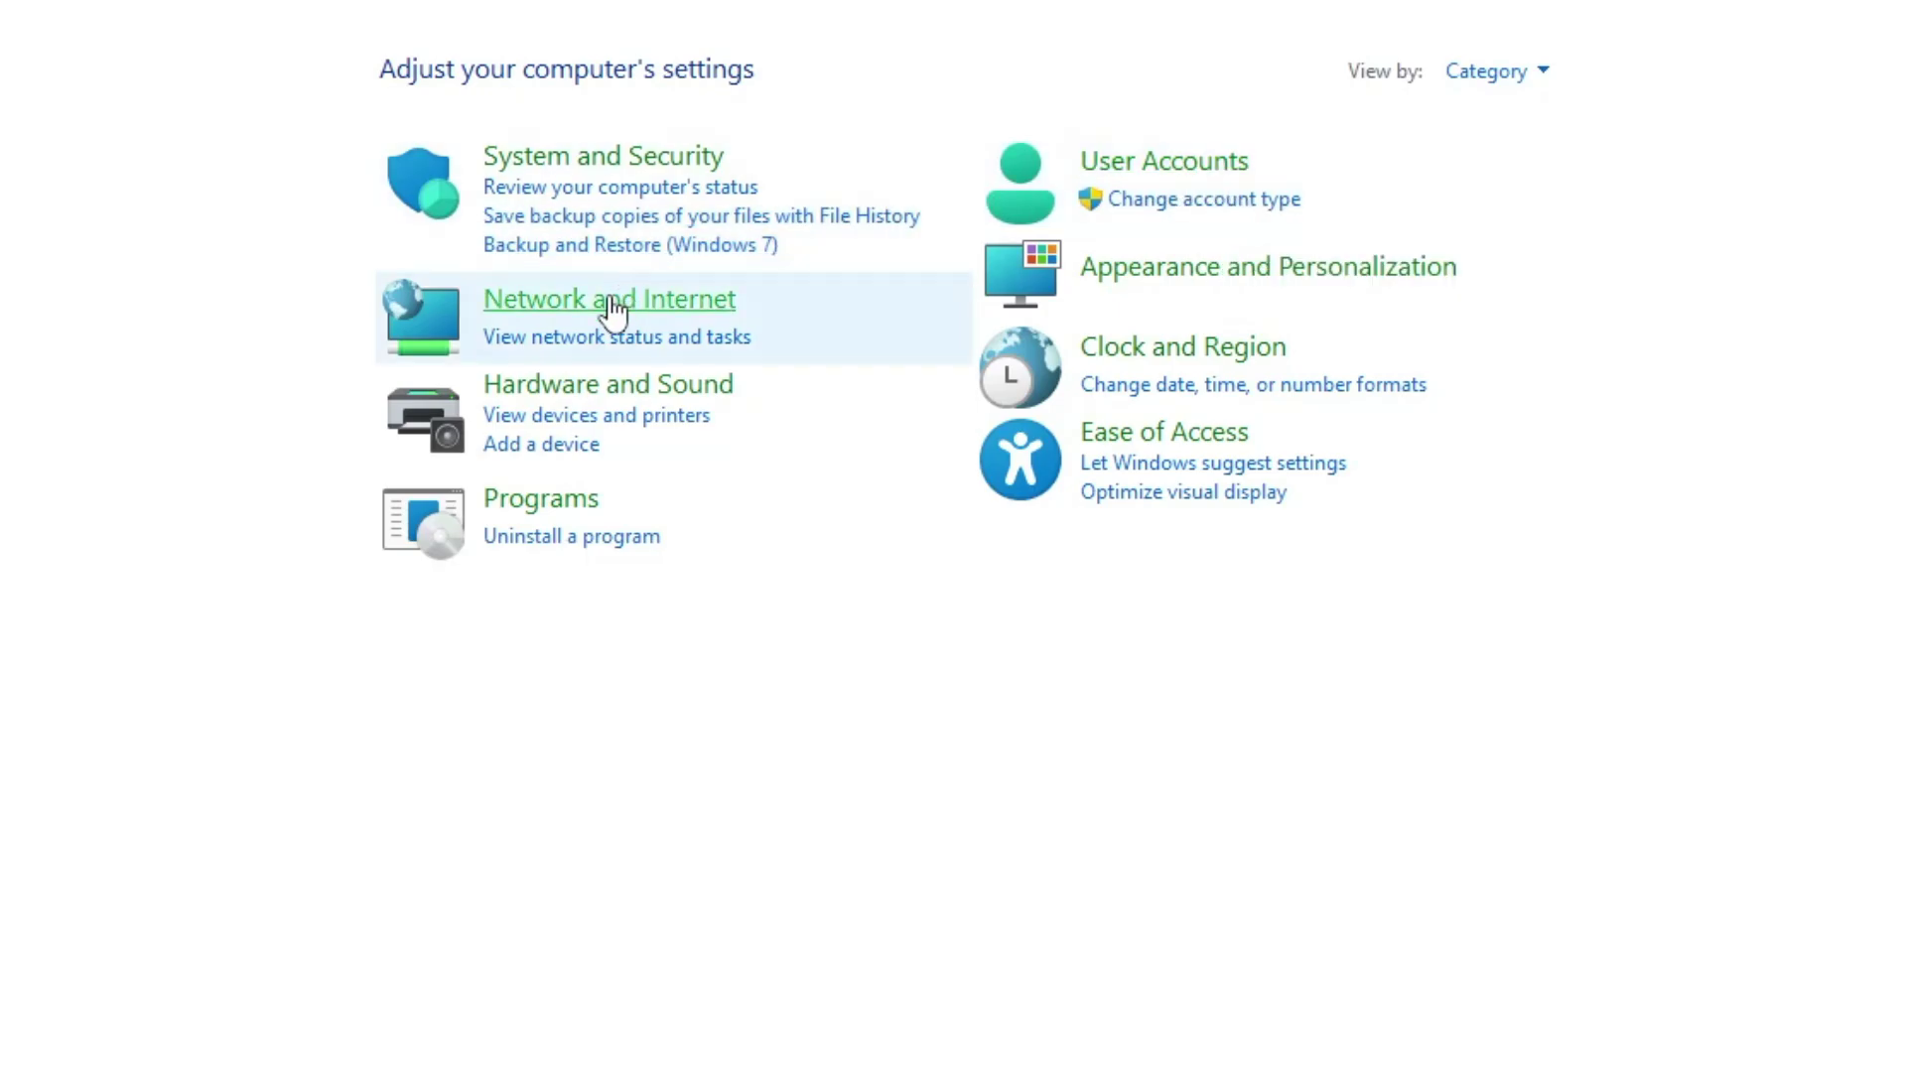
pyautogui.click(800, 137)
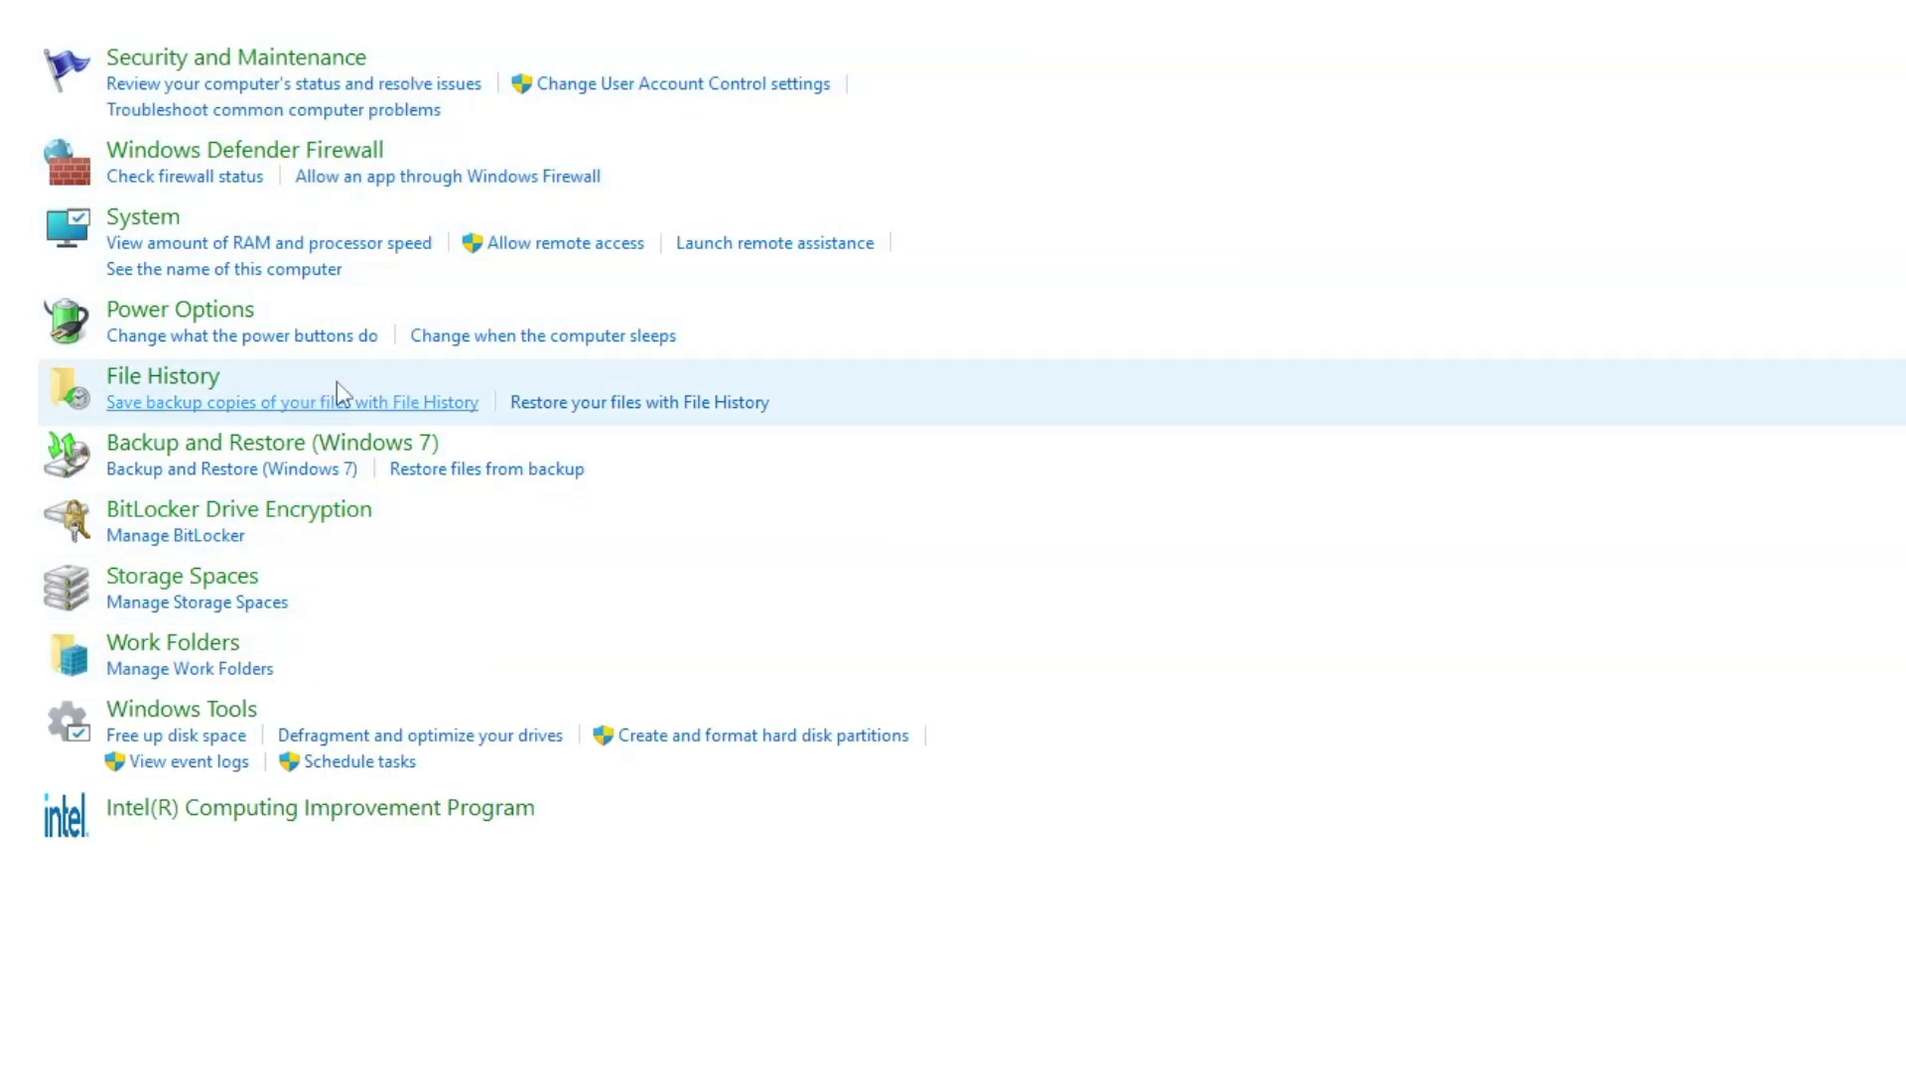
pyautogui.hotkey('alt', 'Left')
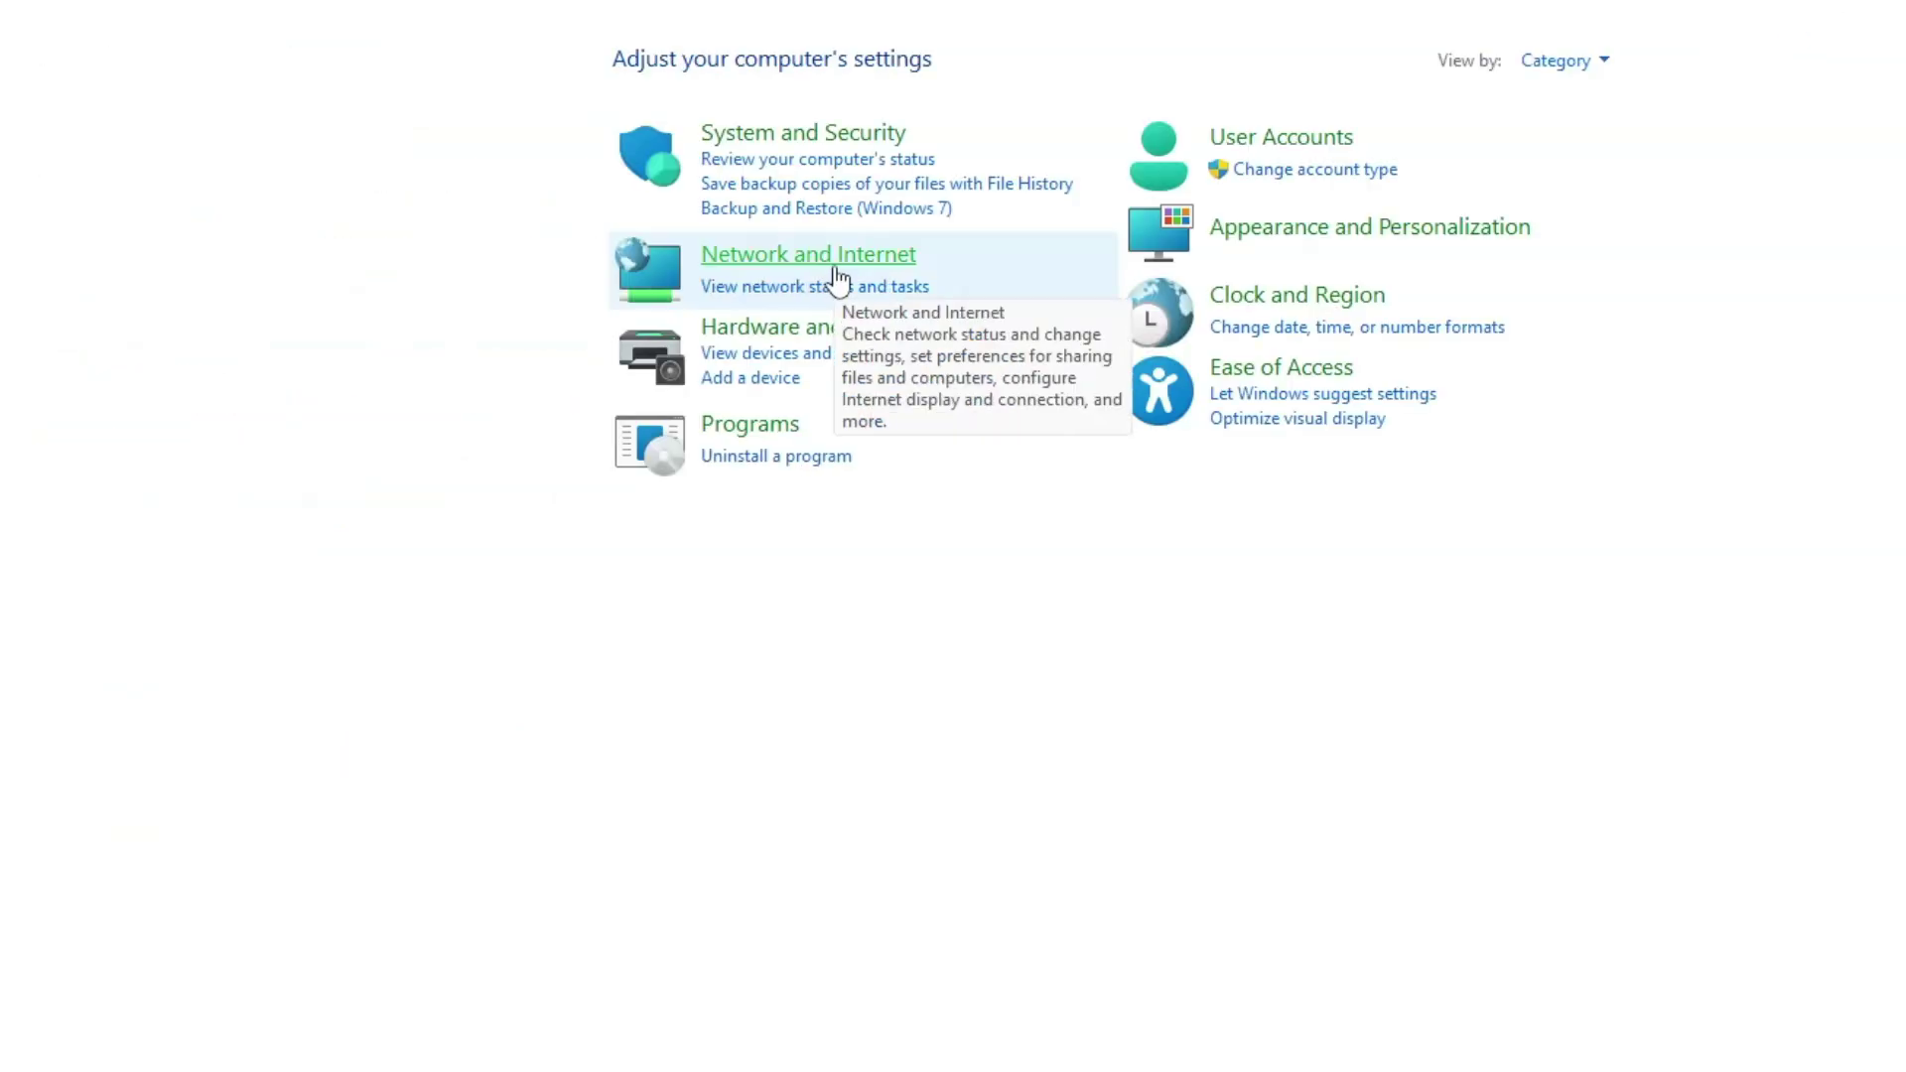
pyautogui.click(834, 265)
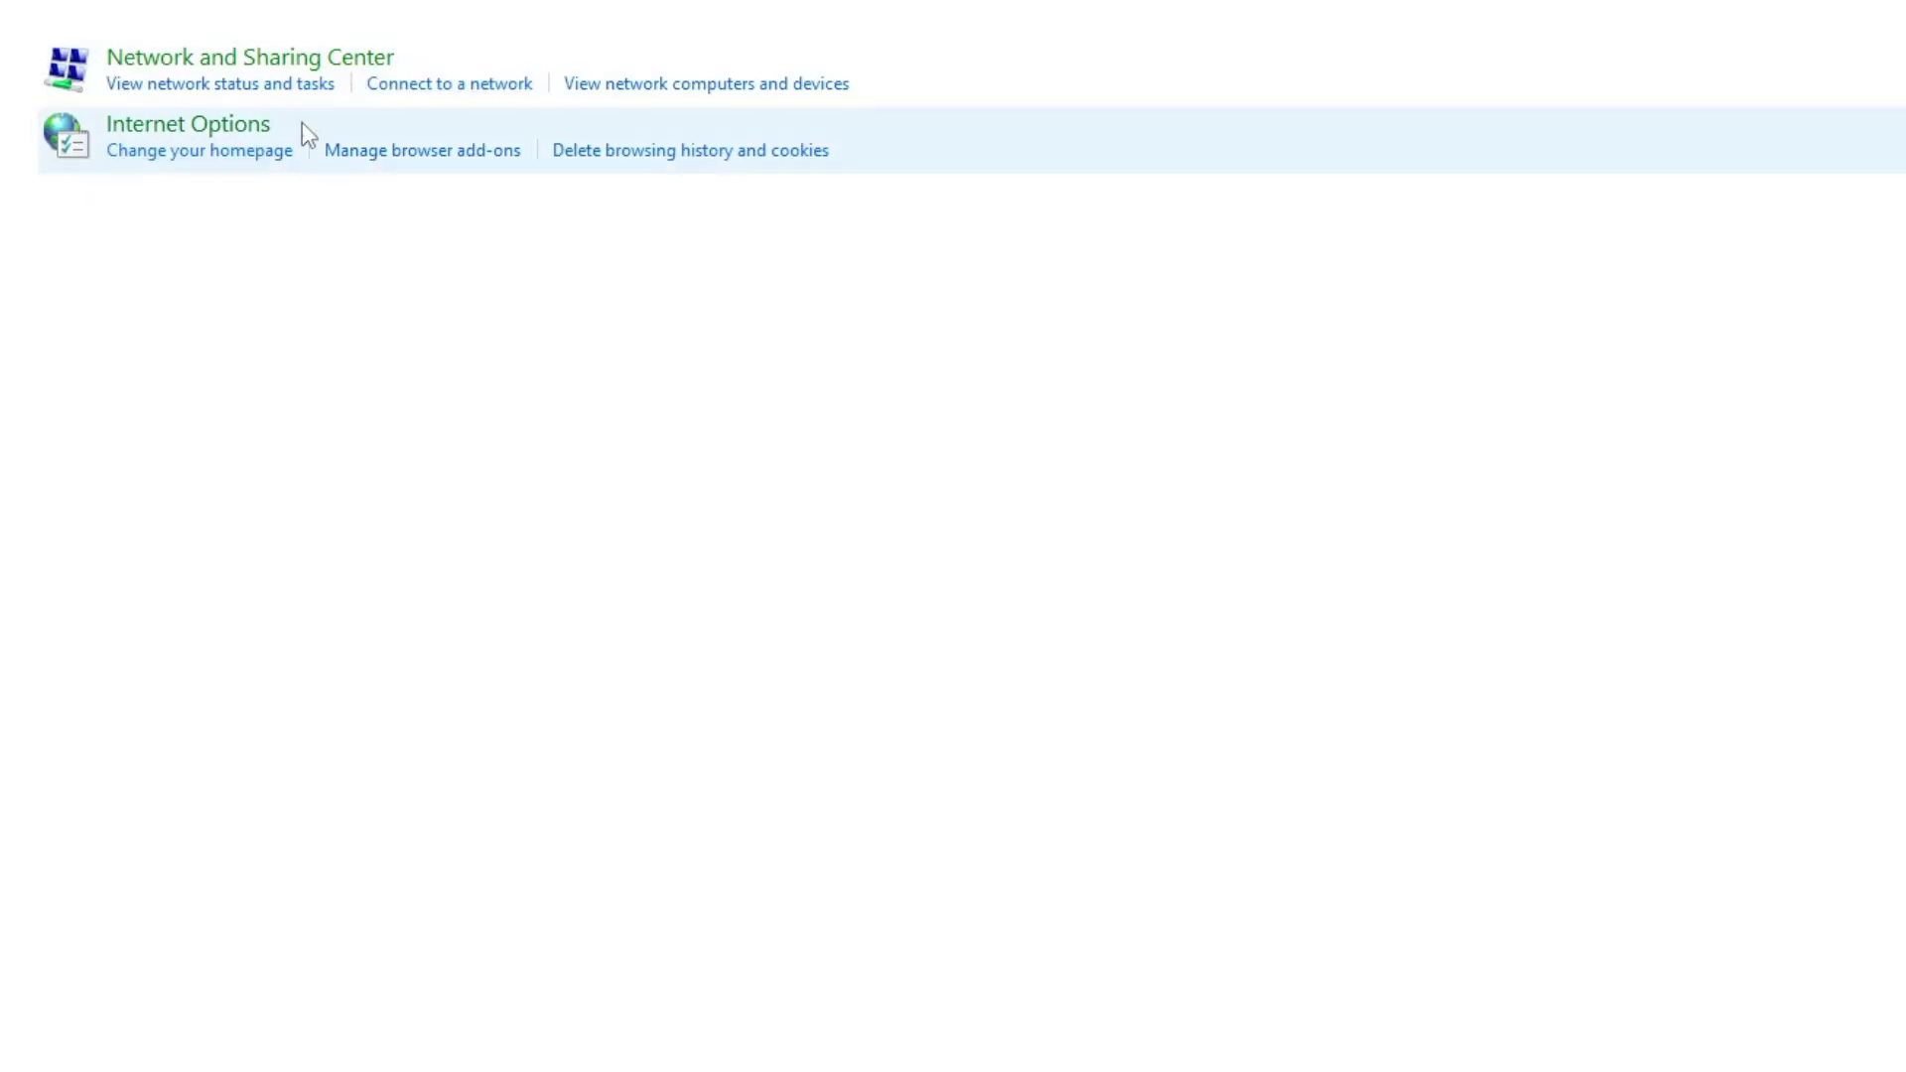
pyautogui.hotkey('alt', 'Left')
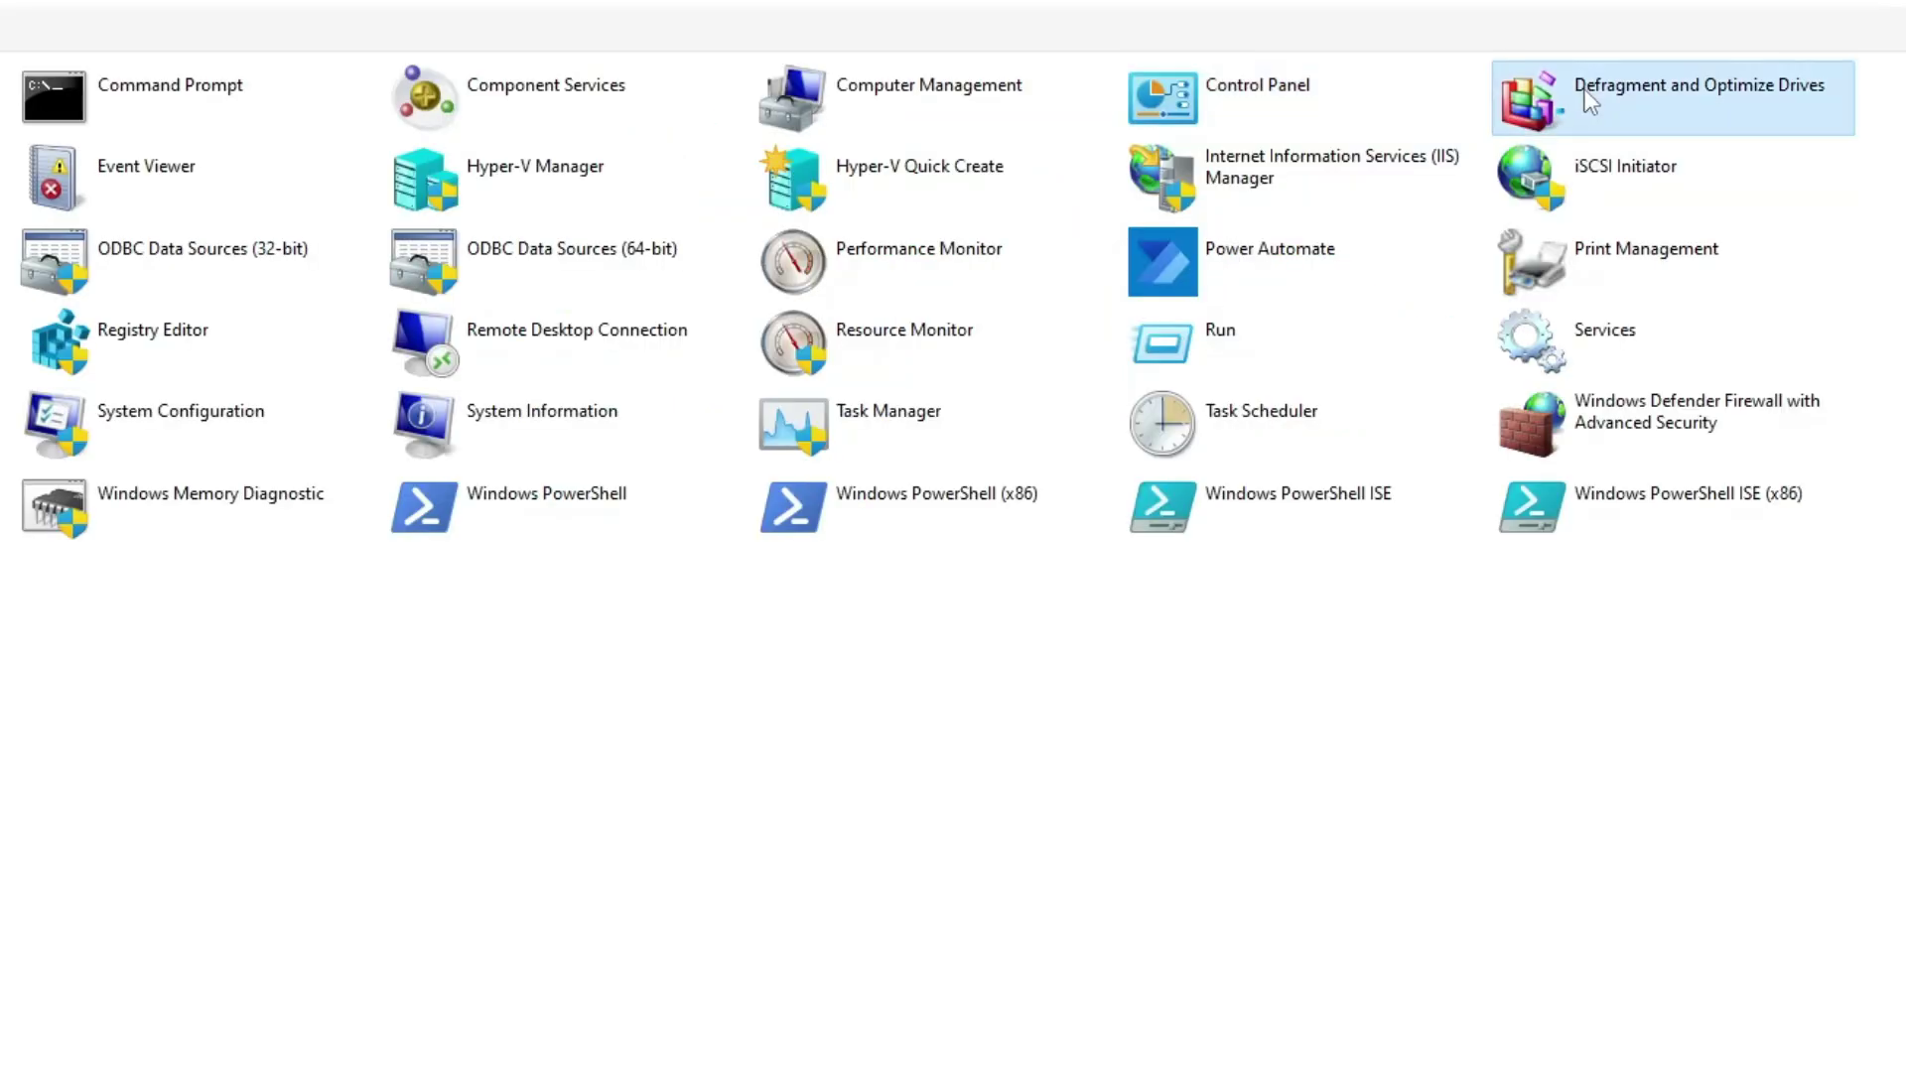
# Open Optimize Drives, select New Volume (D:), enable Advanced View, then close it.
pyautogui.doubleClick(1677, 93)
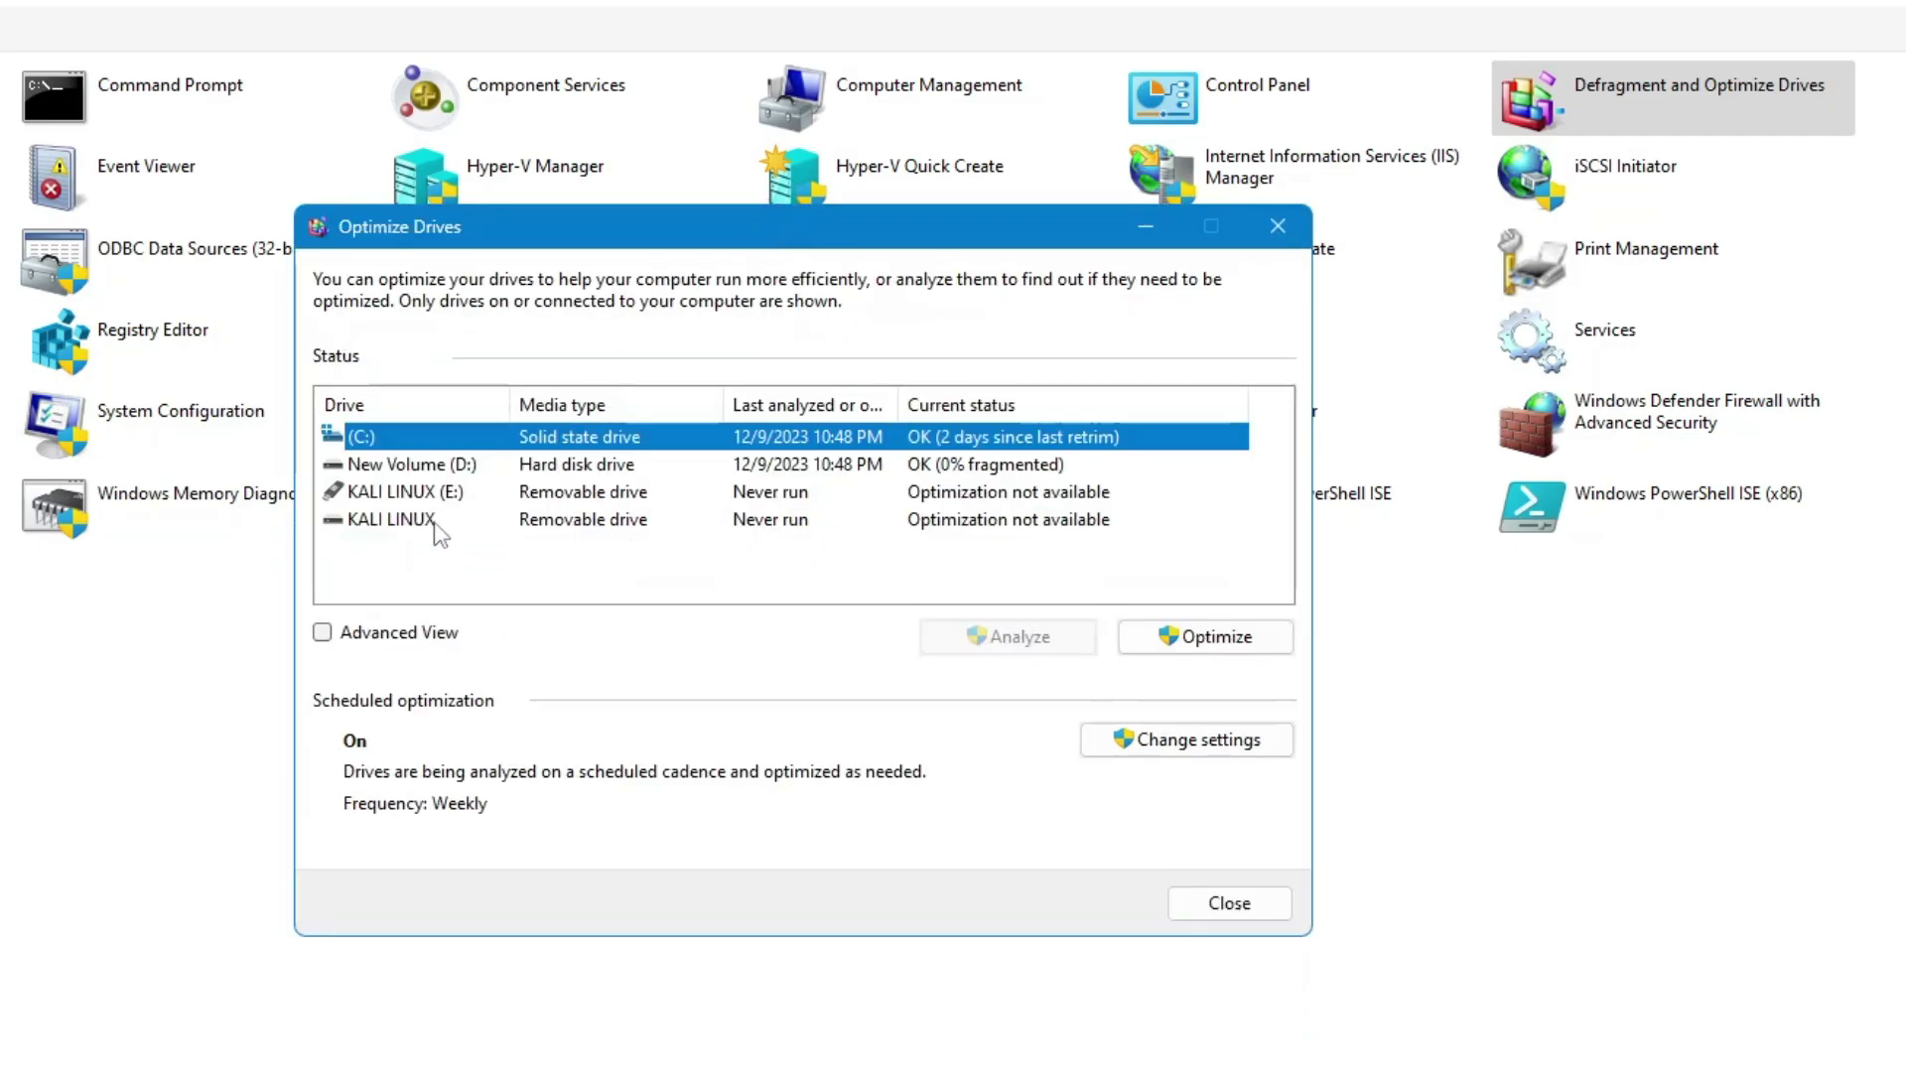
pyautogui.click(442, 465)
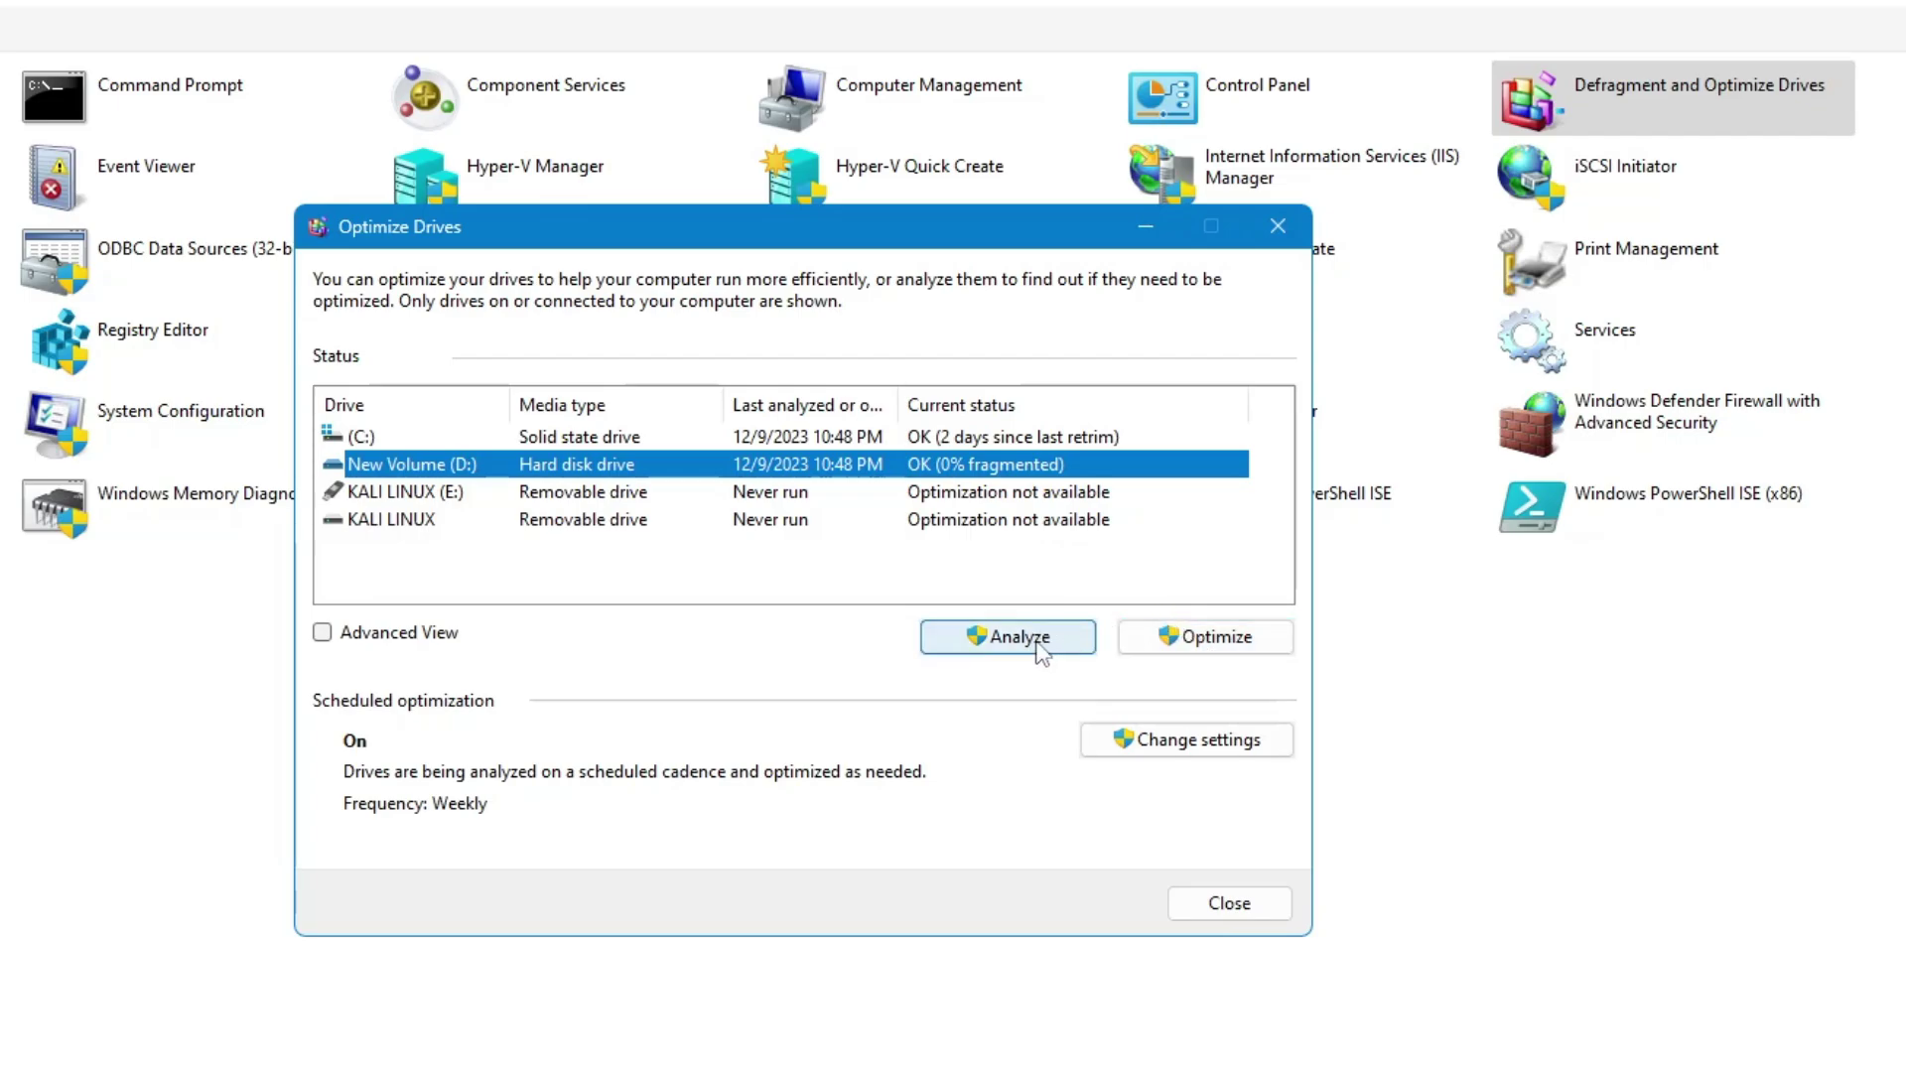
pyautogui.click(323, 637)
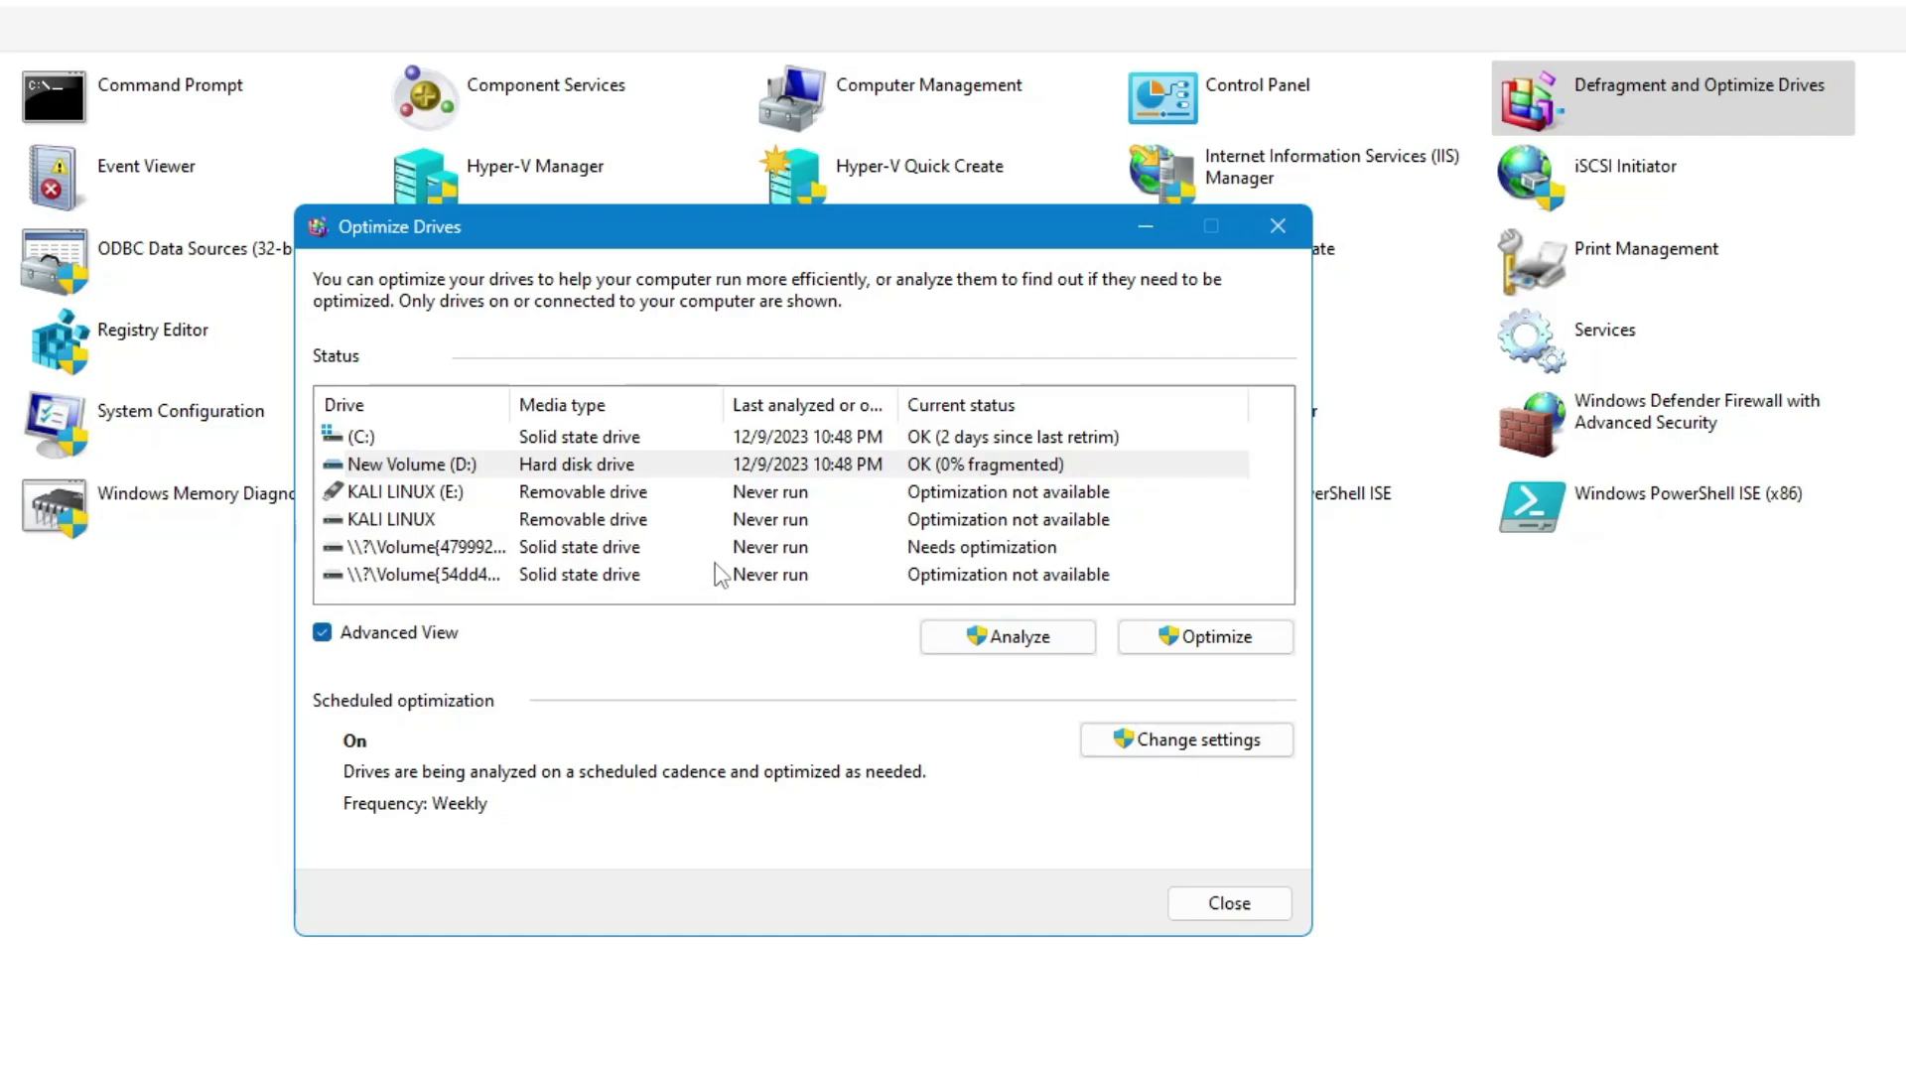
pyautogui.click(1280, 230)
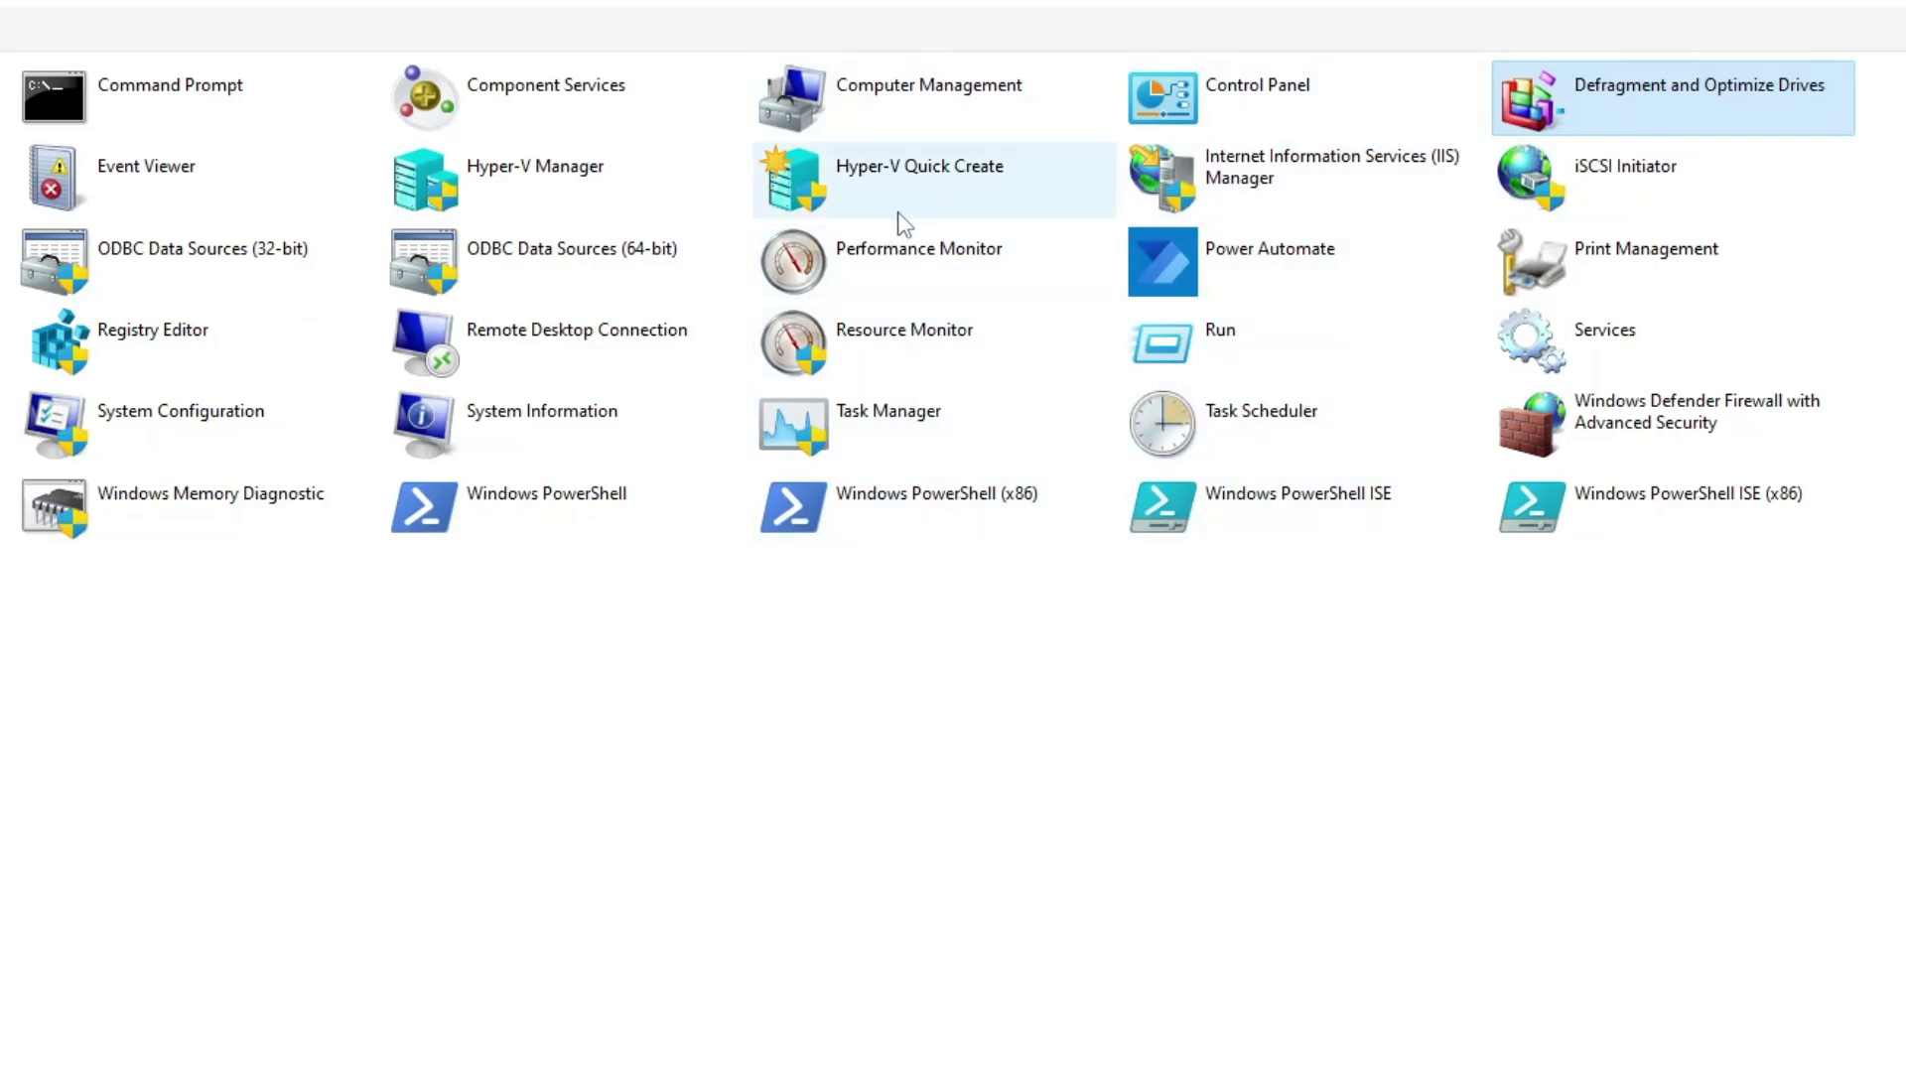
# Run Disk Cleanup on drive C:, note the 15.7 MB it can free, then close it.
pyautogui.doubleClick(140, 163)
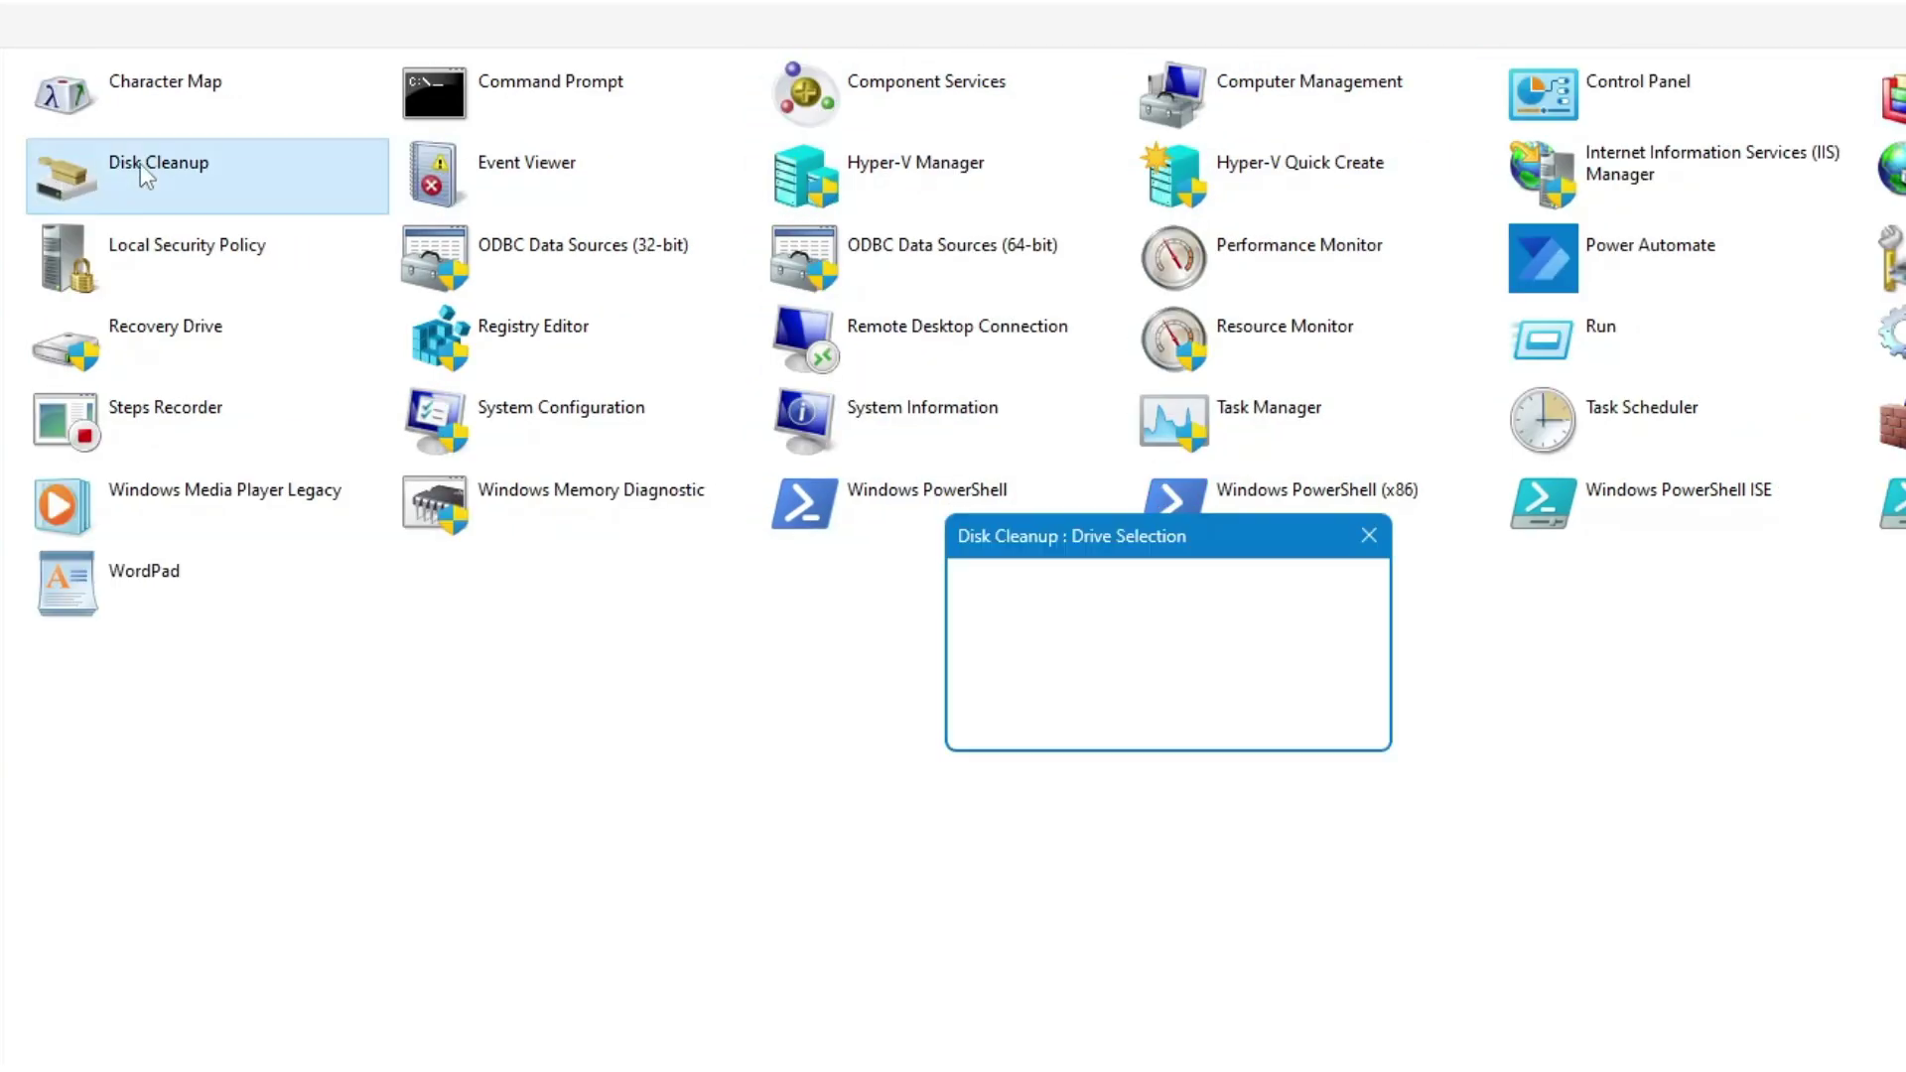
pyautogui.moveTo(1201, 520); pyautogui.dragTo(1121, 422)
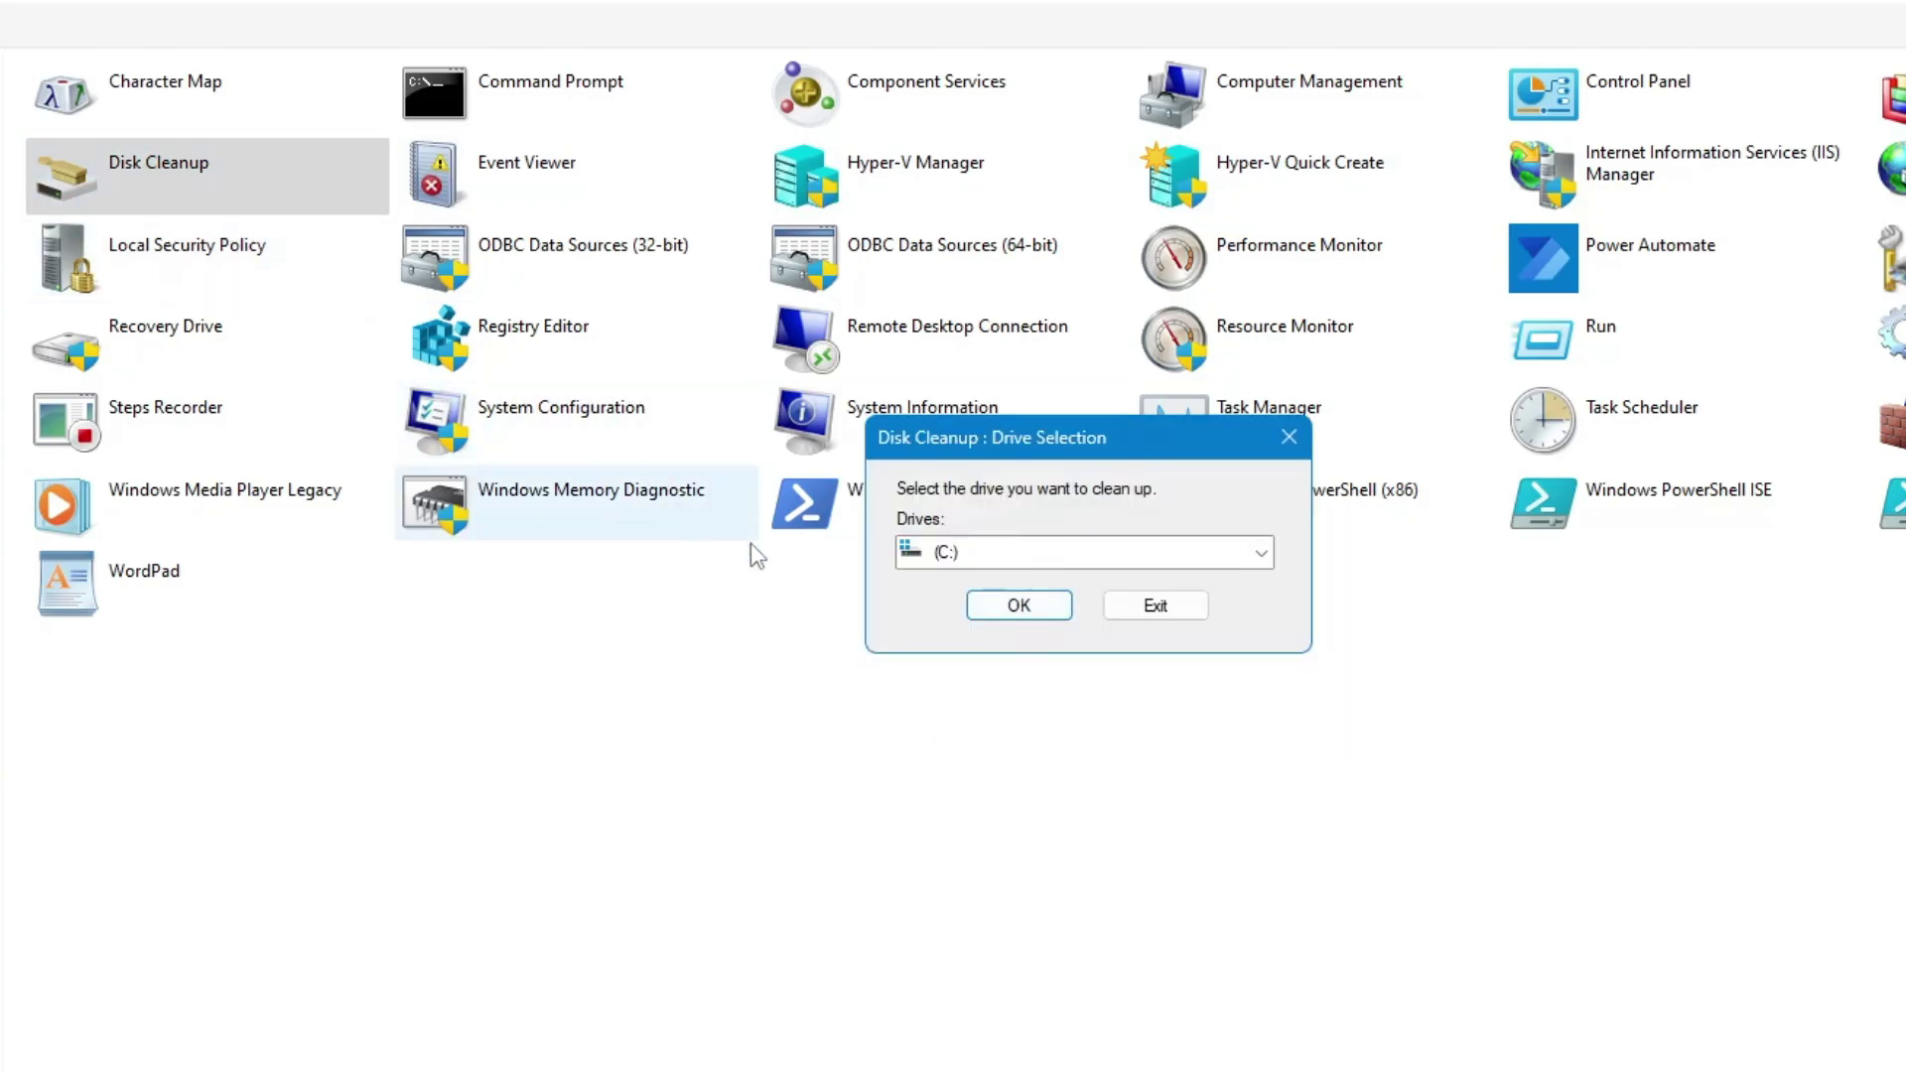
pyautogui.click(1010, 610)
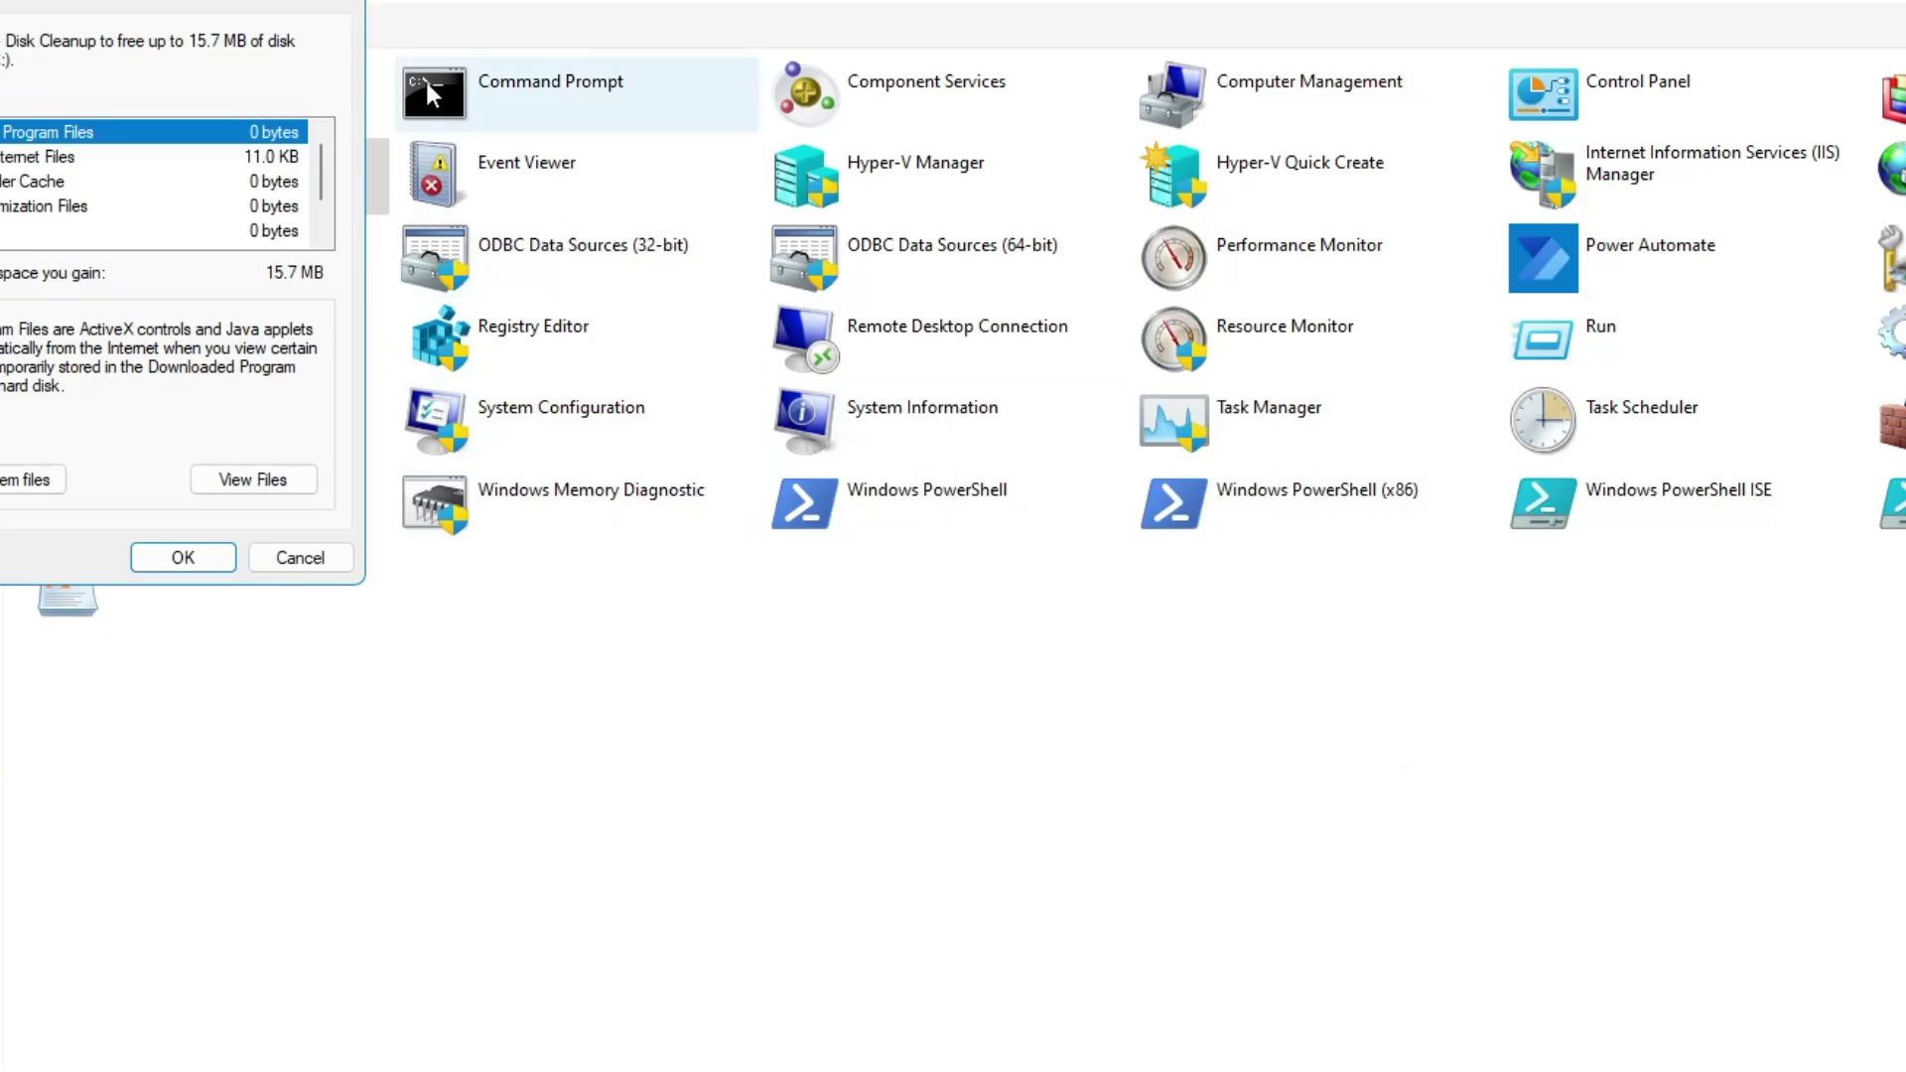
pyautogui.hotkey('alt', 'space')
pyautogui.press('m')
pyautogui.click(1370, 342)
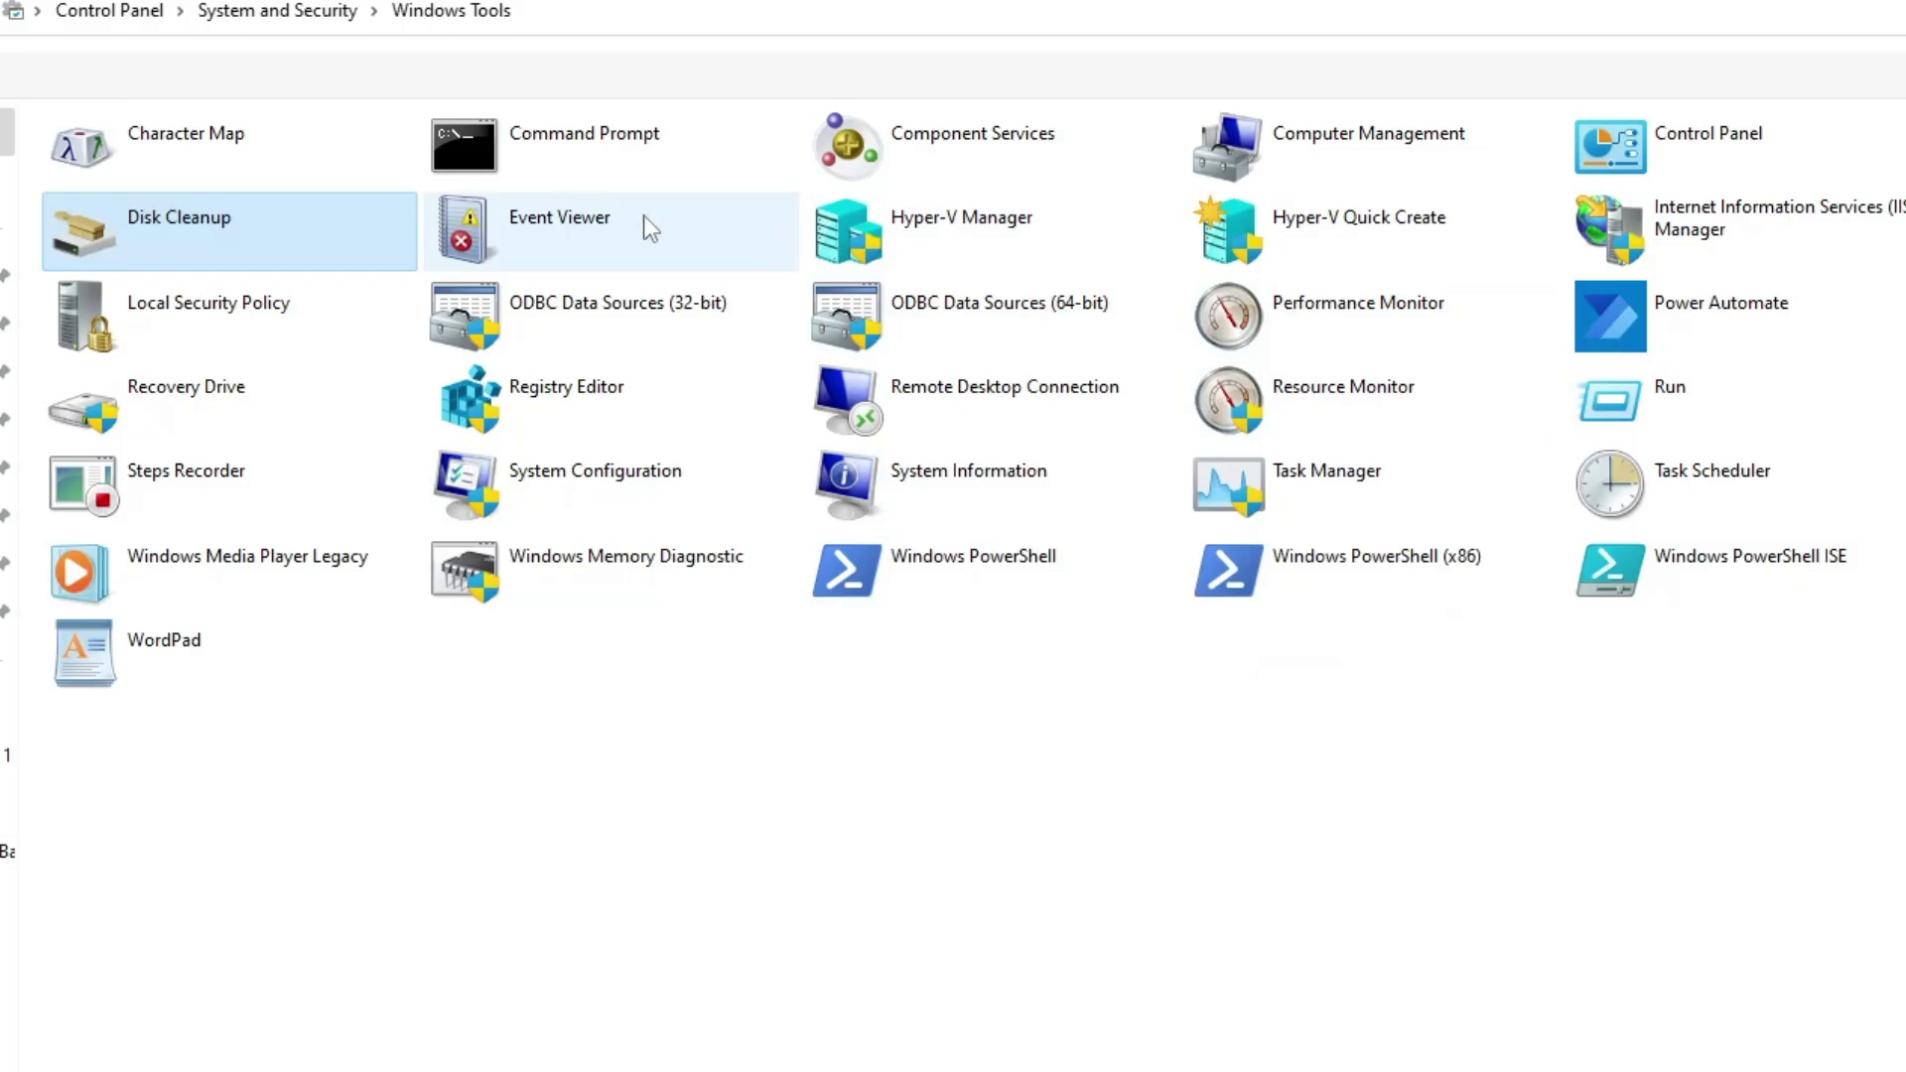
pyautogui.click(643, 217)
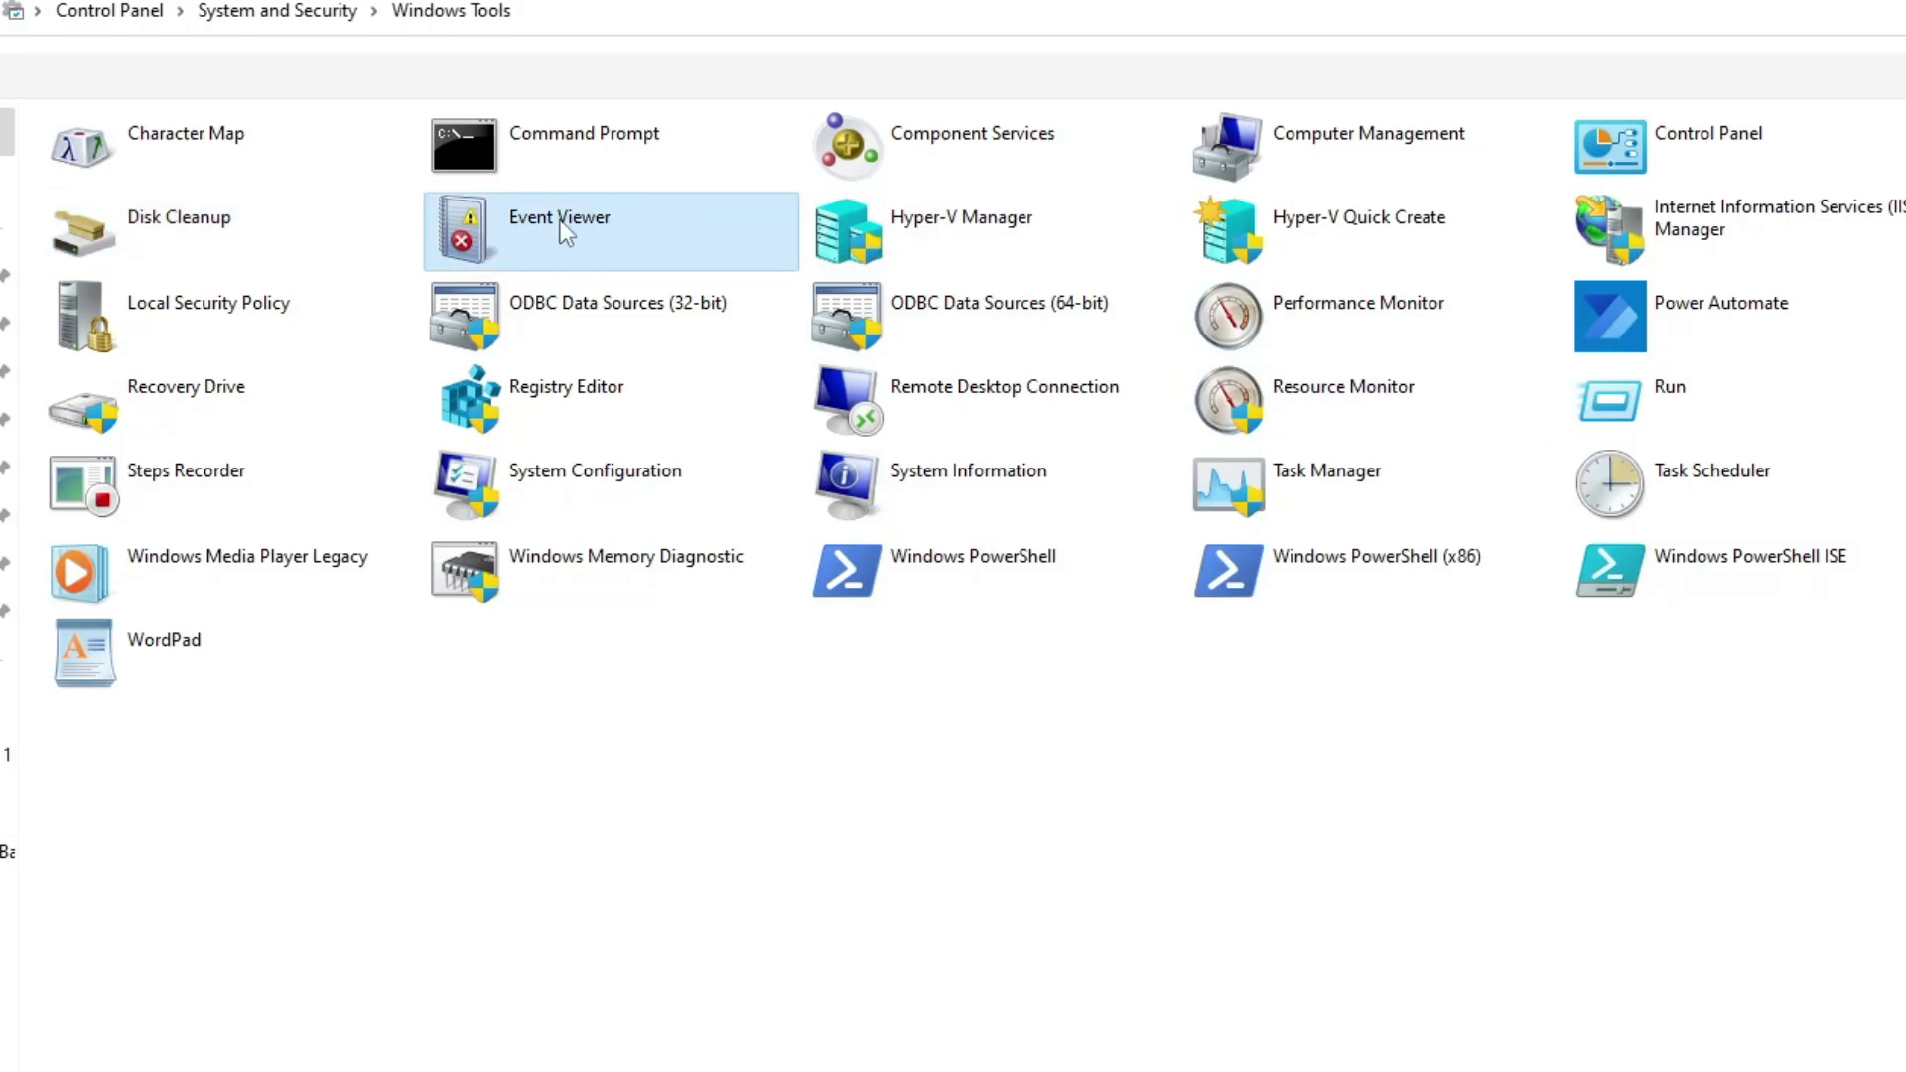
pyautogui.doubleClick(999, 234)
pyautogui.moveTo(997, 235); pyautogui.dragTo(1338, 133)
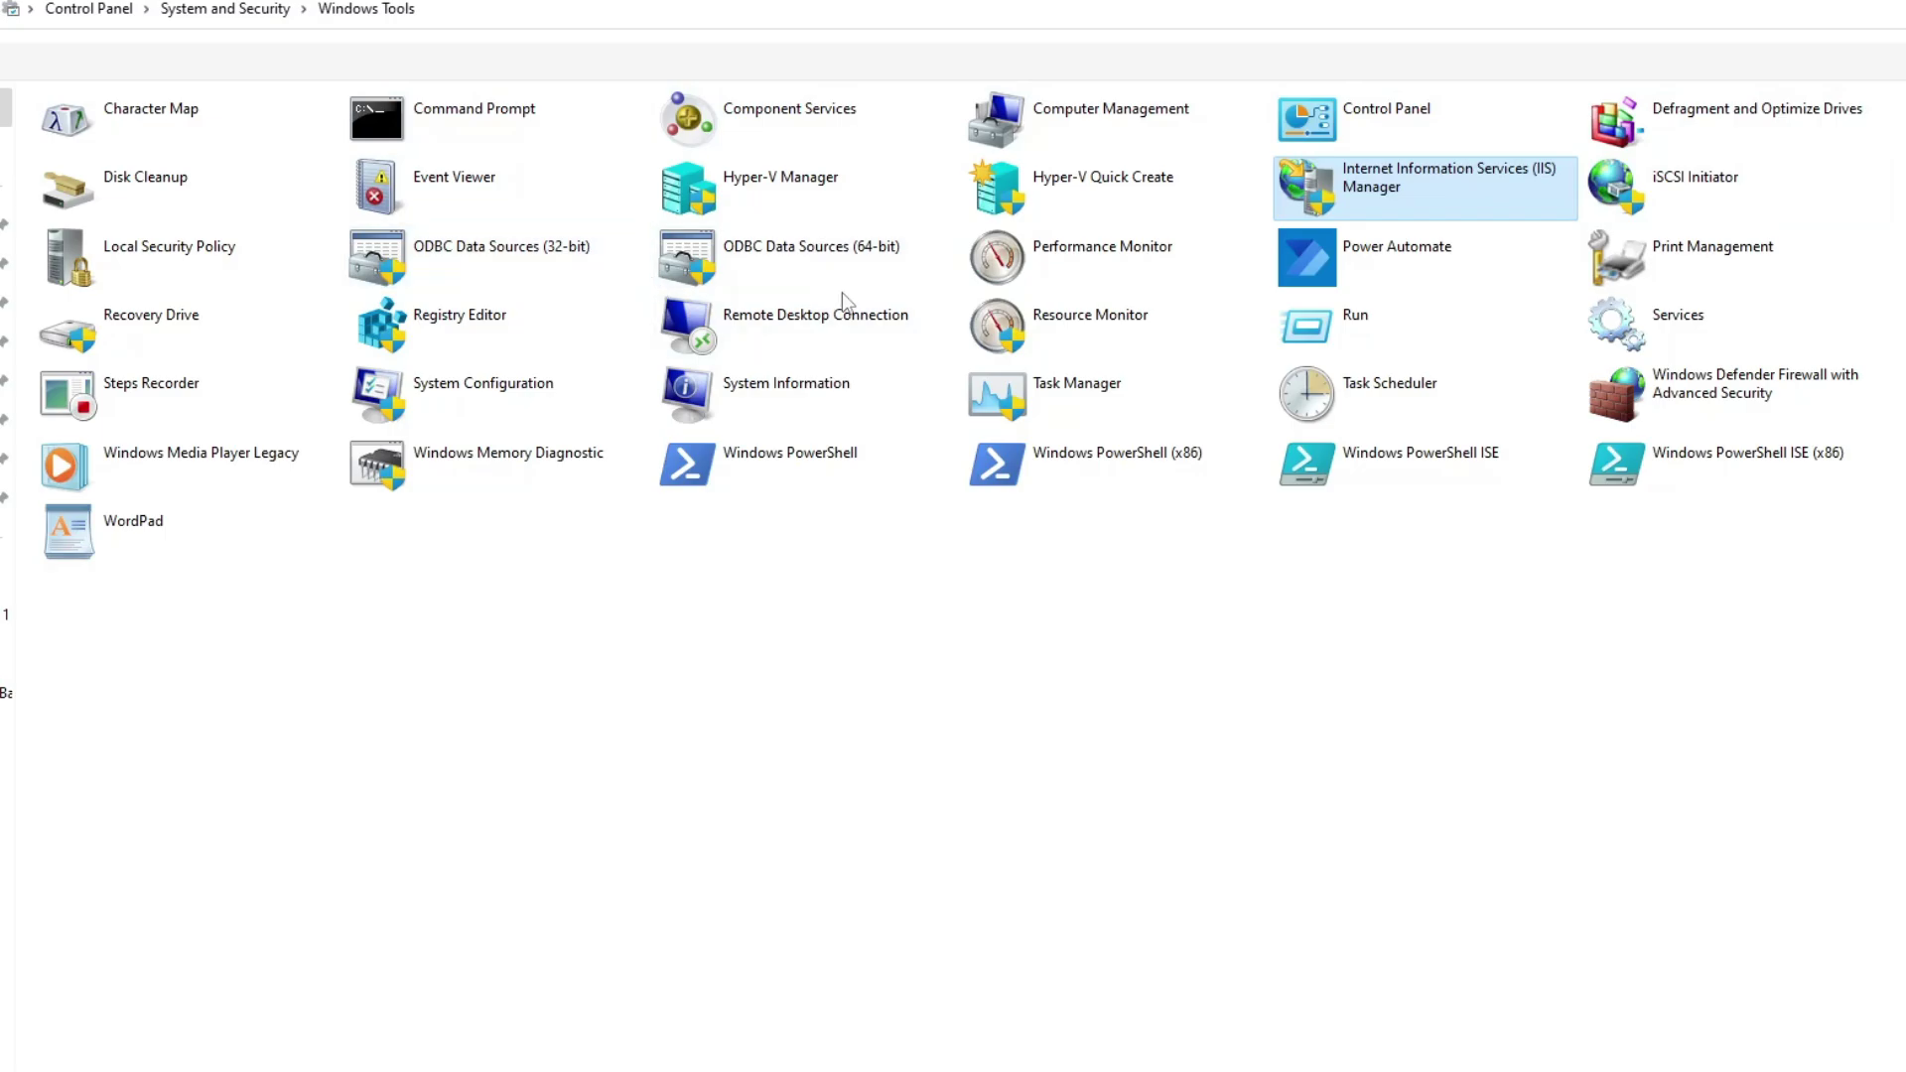
pyautogui.click(187, 252)
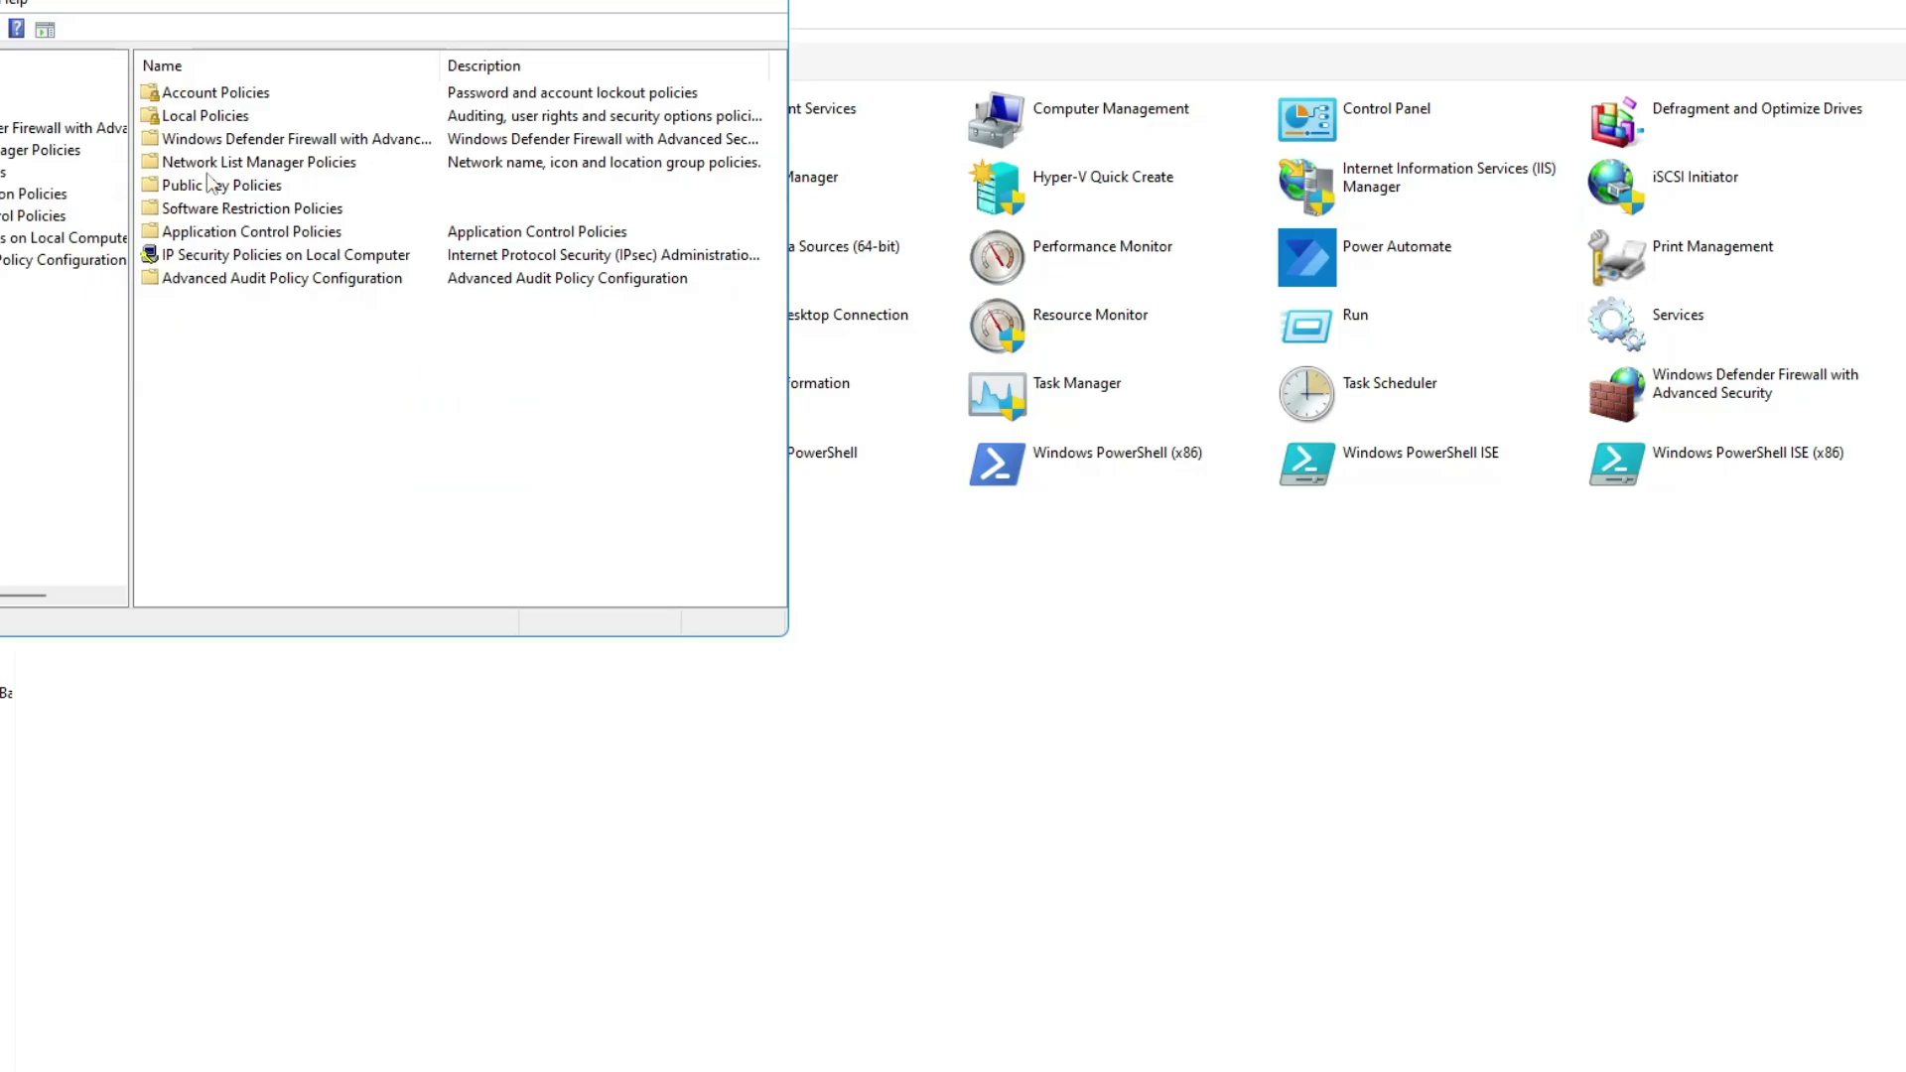
pyautogui.moveTo(498, 2); pyautogui.dragTo(1175, 189)
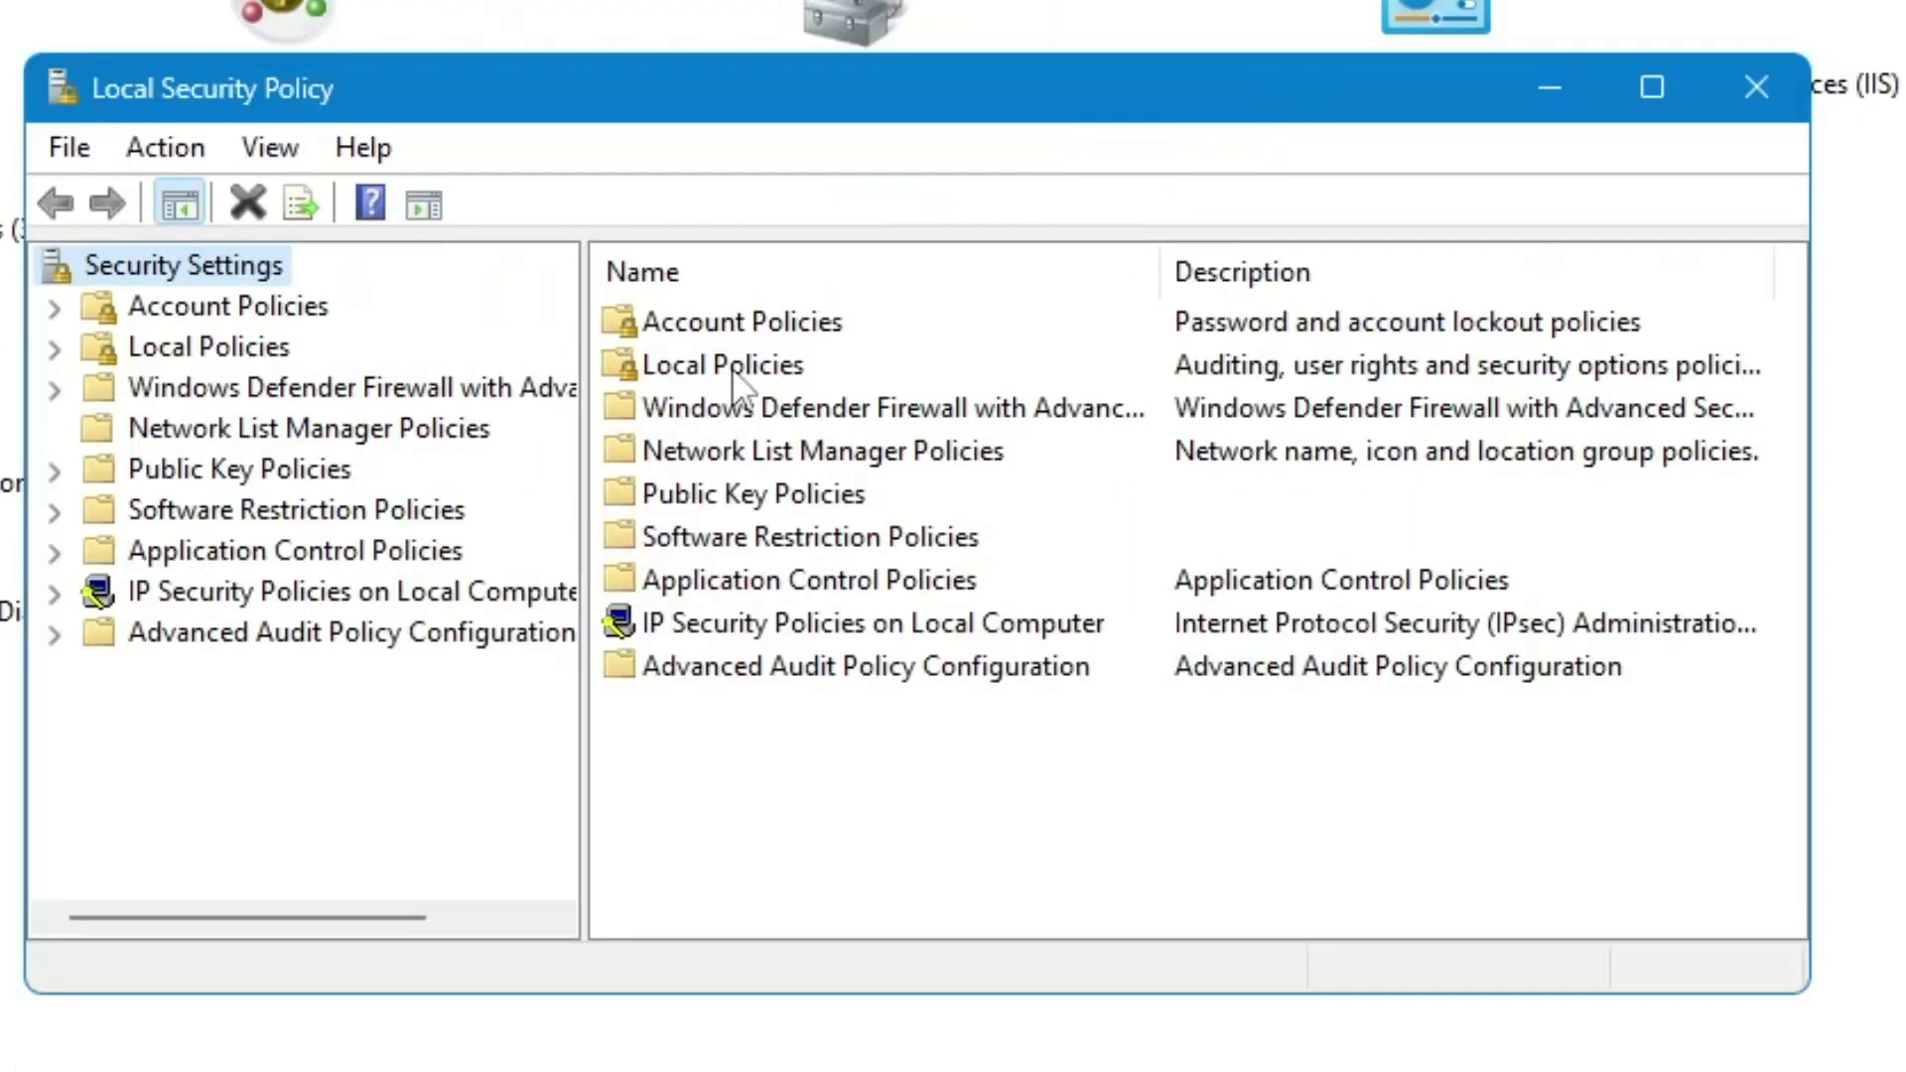
pyautogui.doubleClick(666, 309)
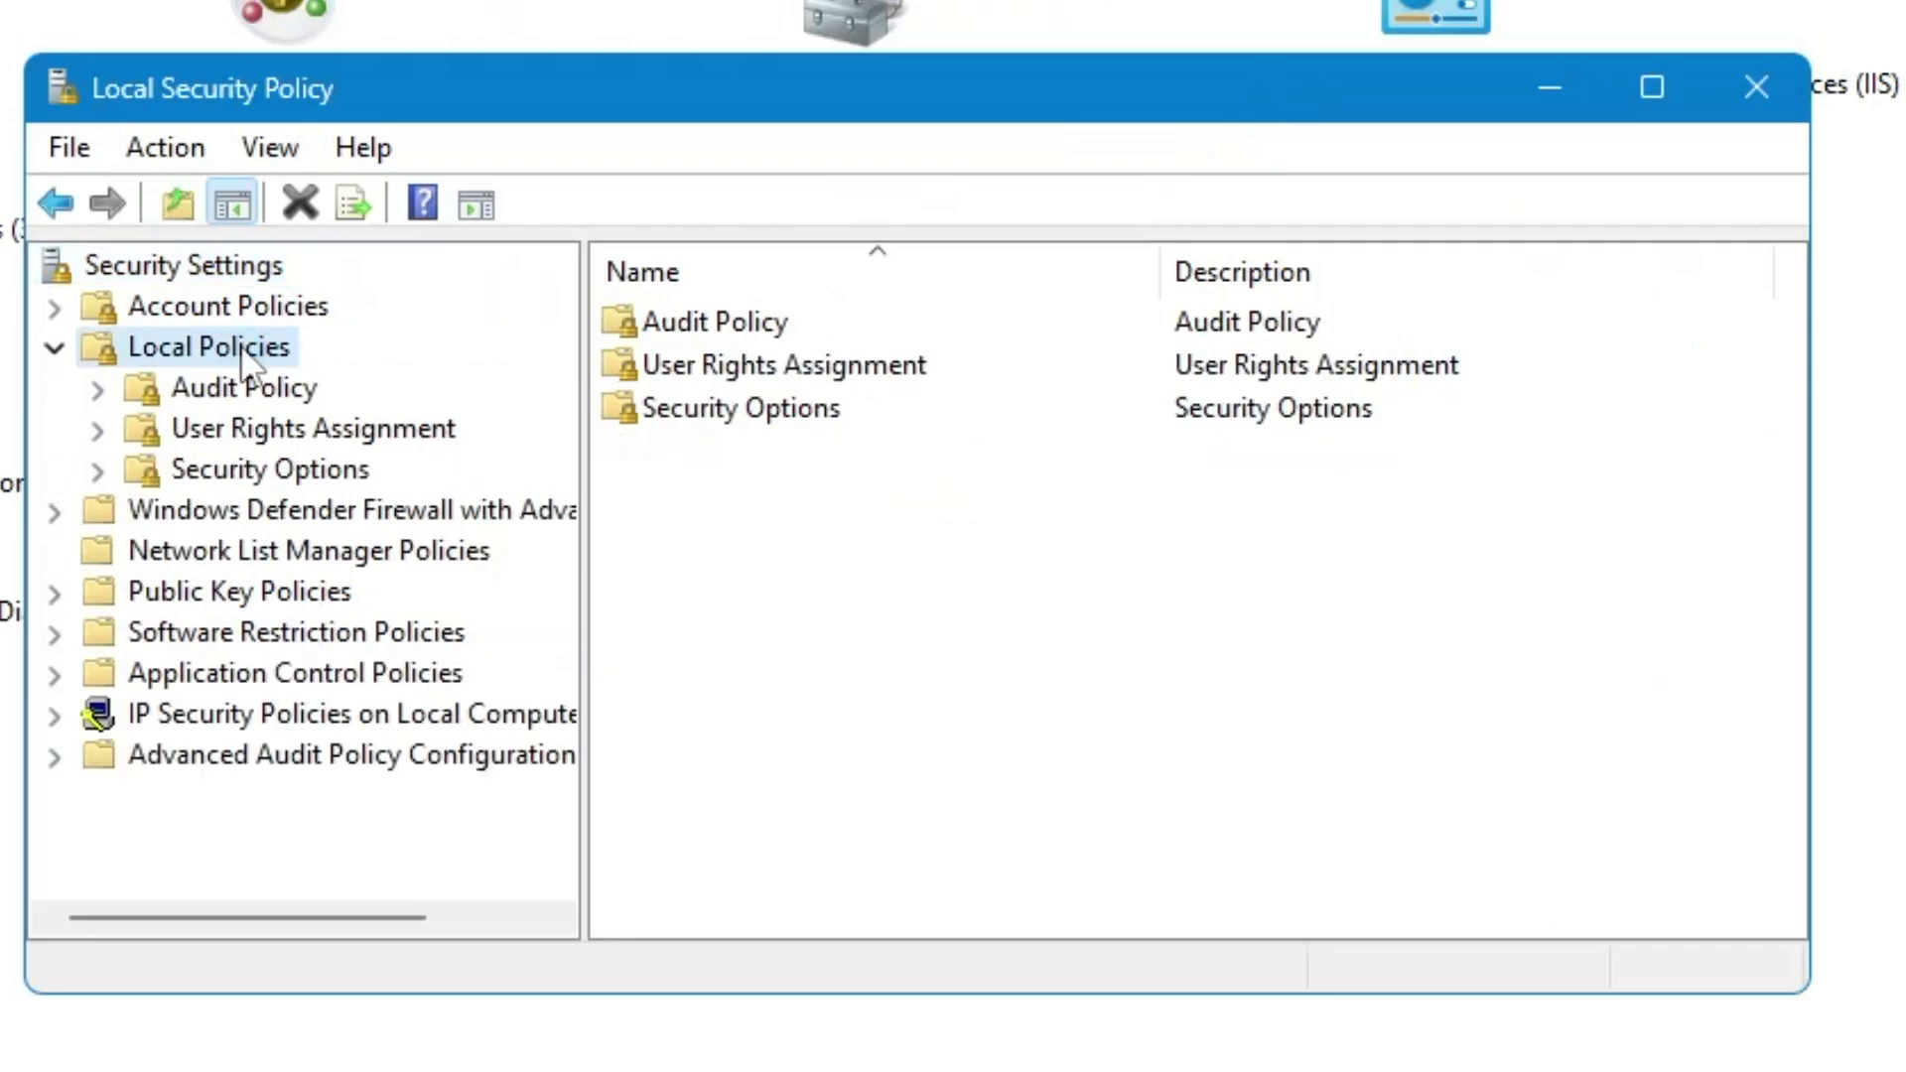
pyautogui.doubleClick(756, 373)
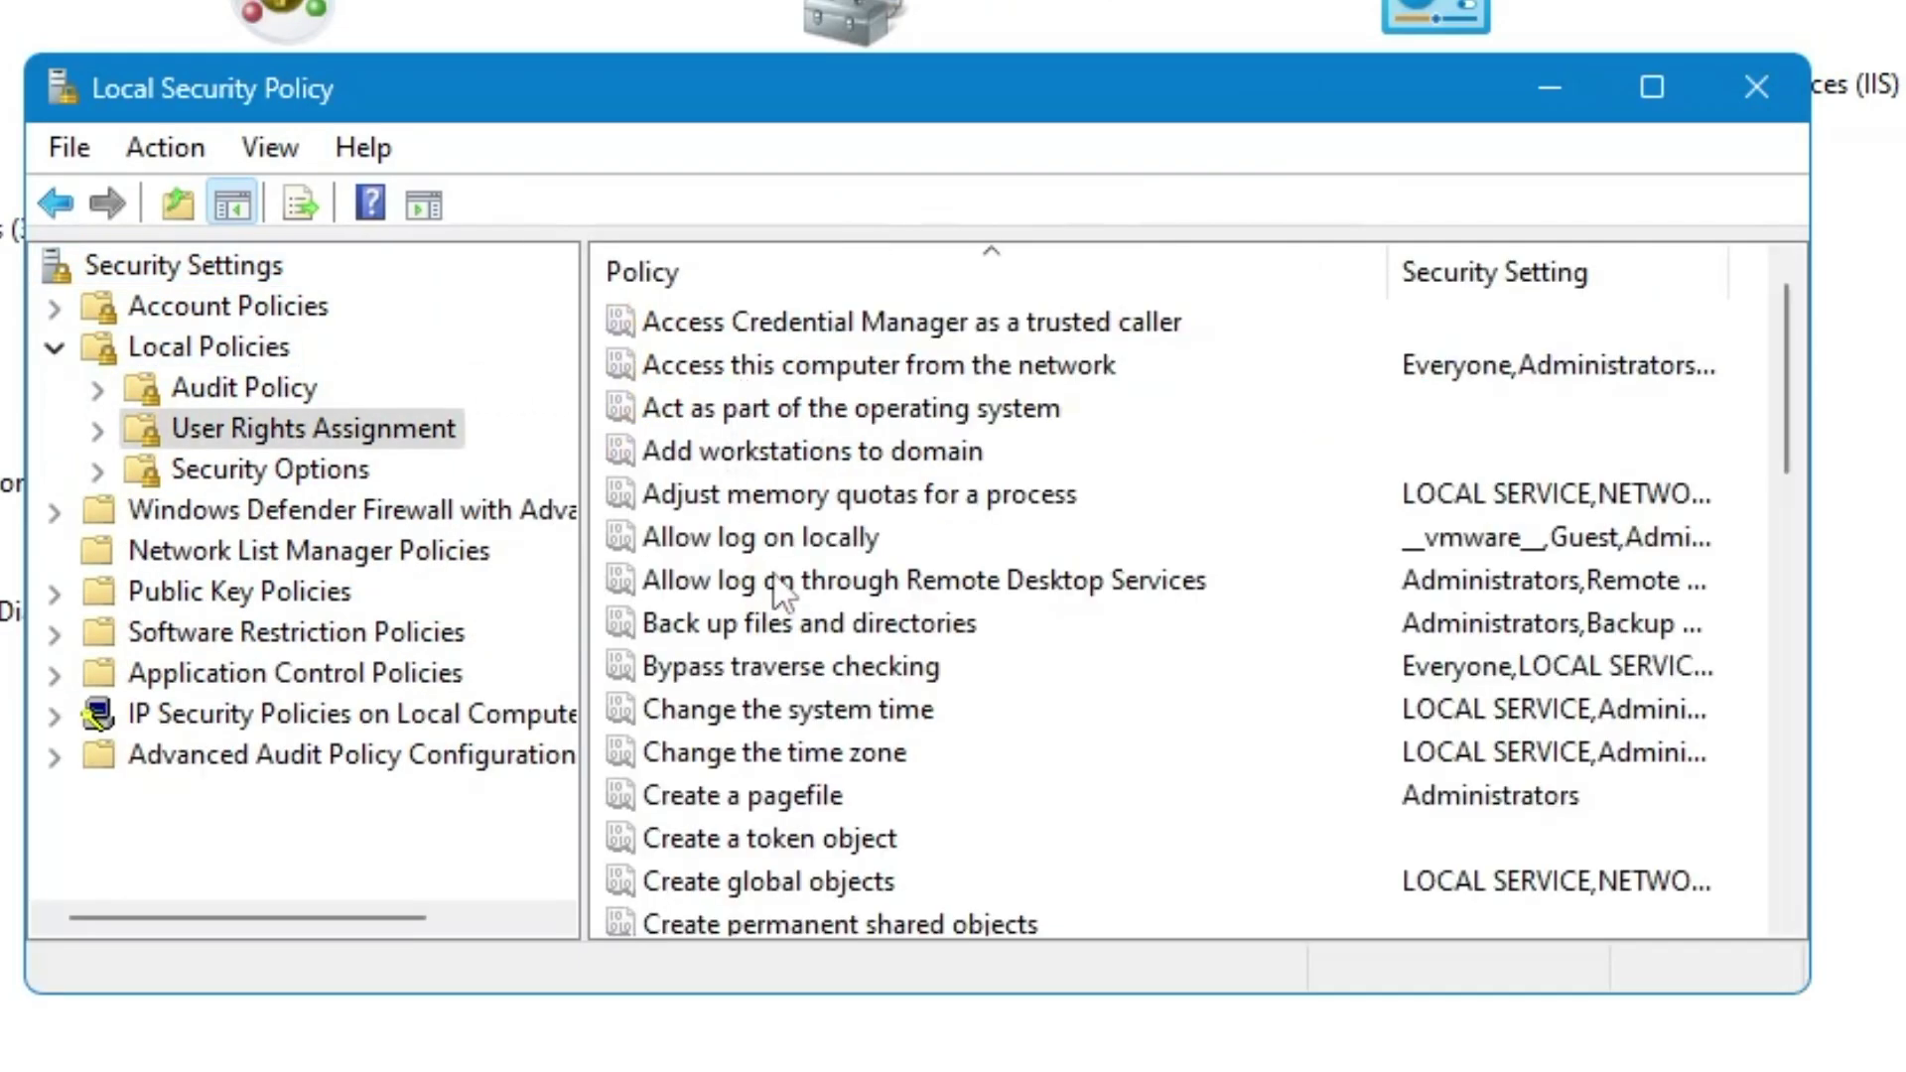
pyautogui.click(816, 540)
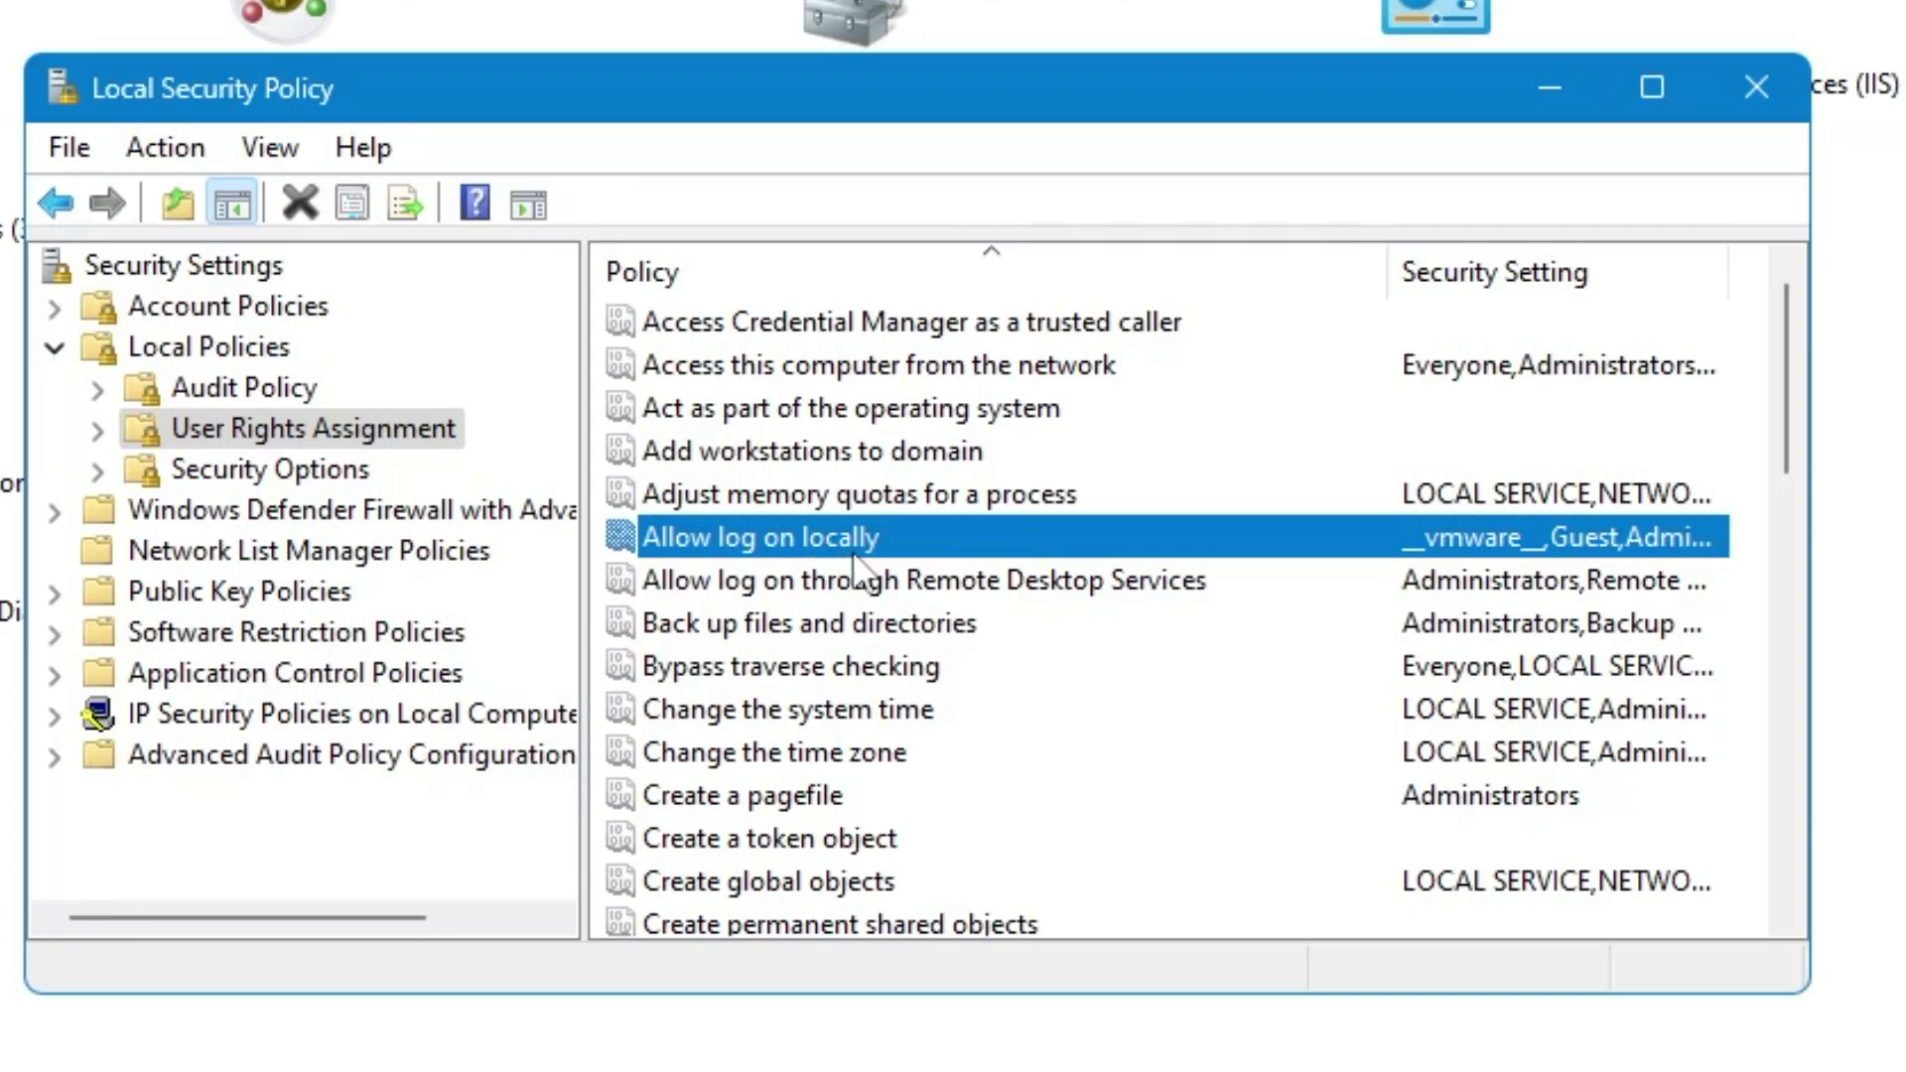
pyautogui.click(804, 628)
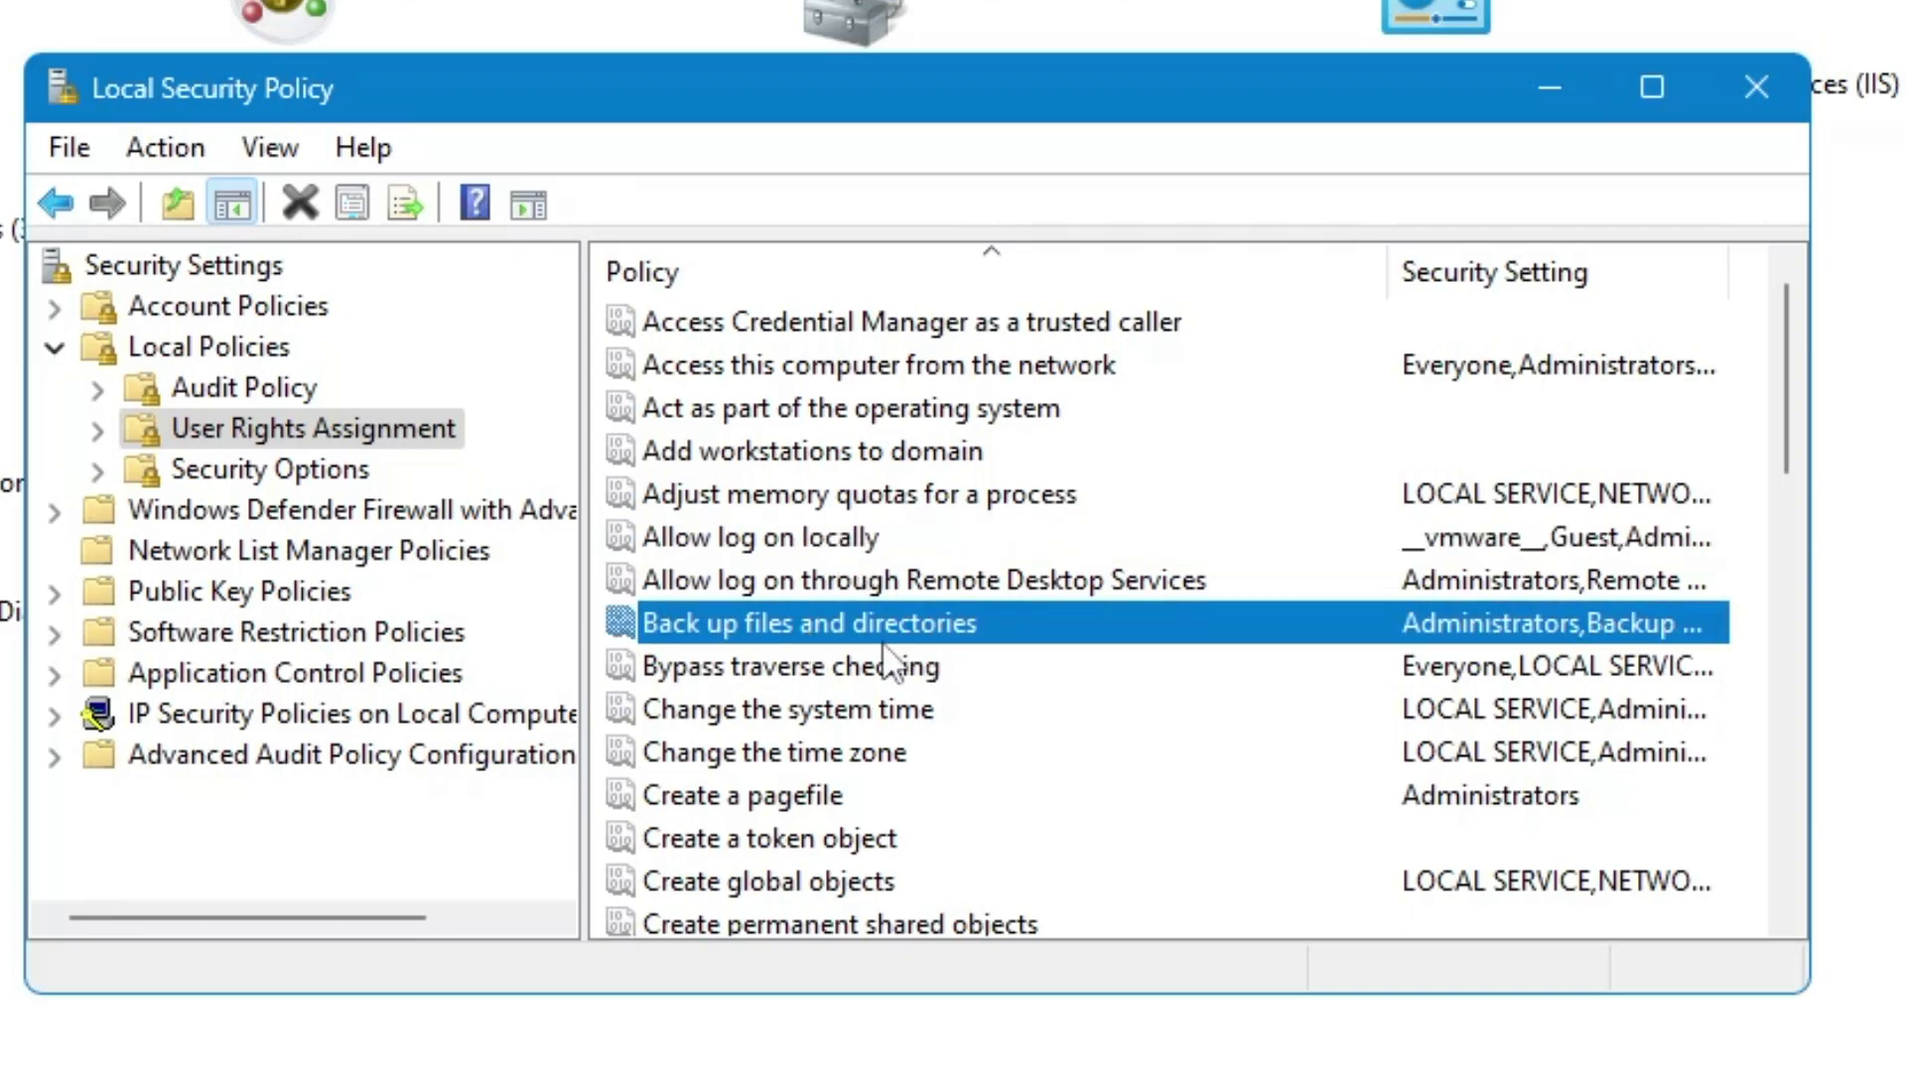
pyautogui.click(754, 715)
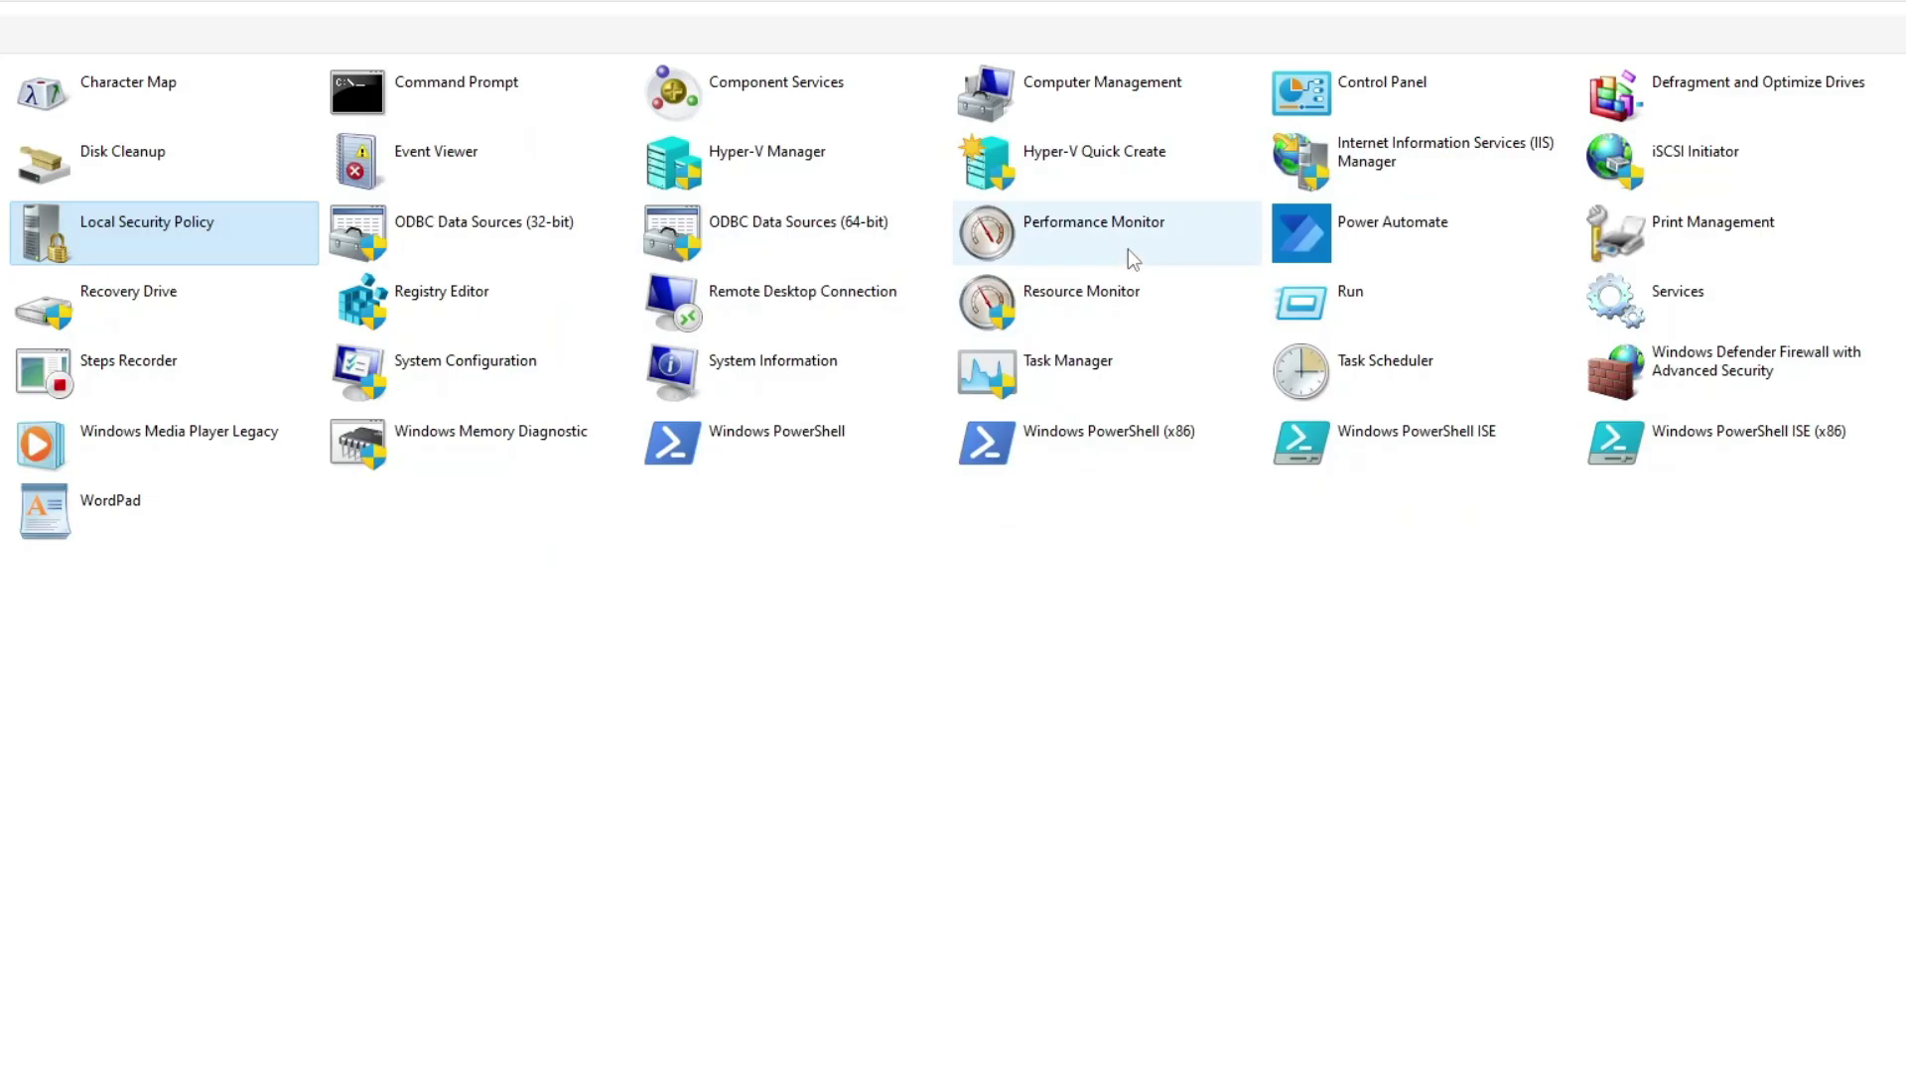
# Open Performance Monitor, show the live % Processor Time graph, then close it.
pyautogui.doubleClick(1133, 281)
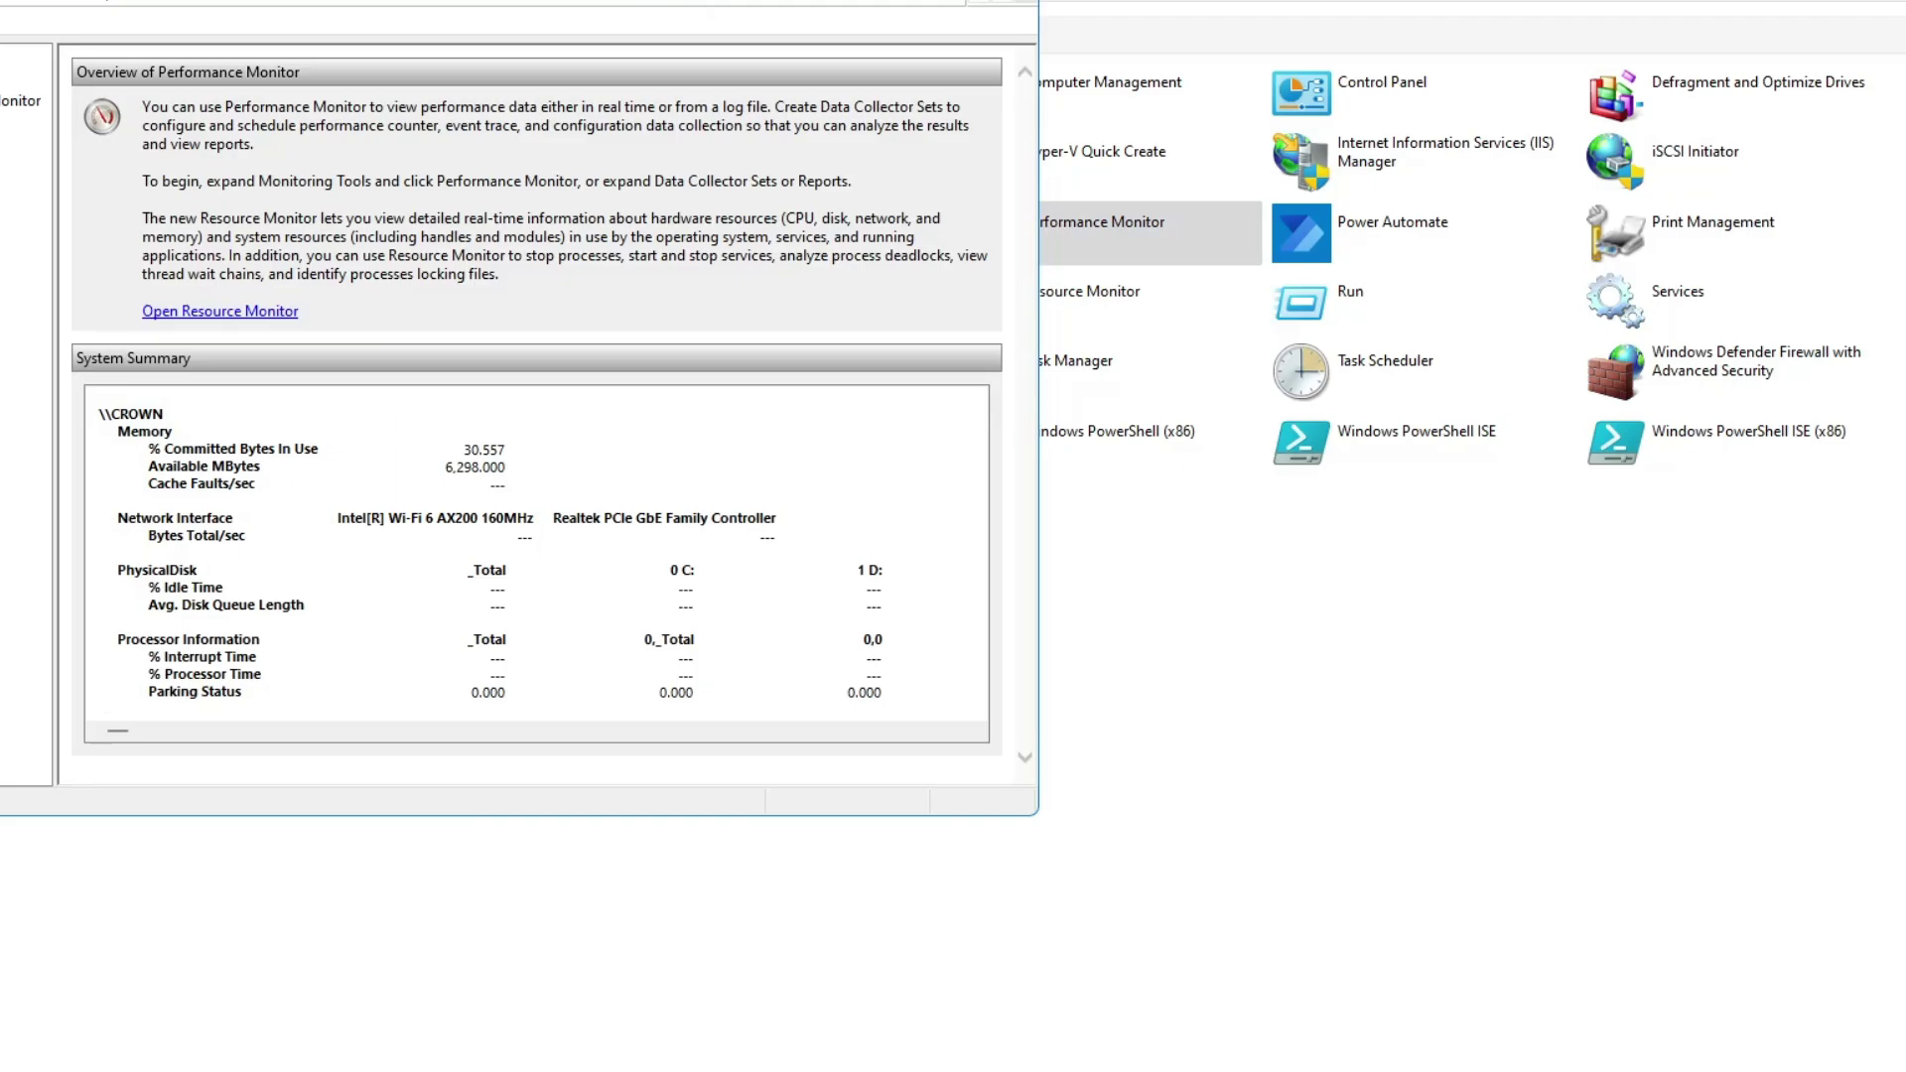
pyautogui.click(513, 174)
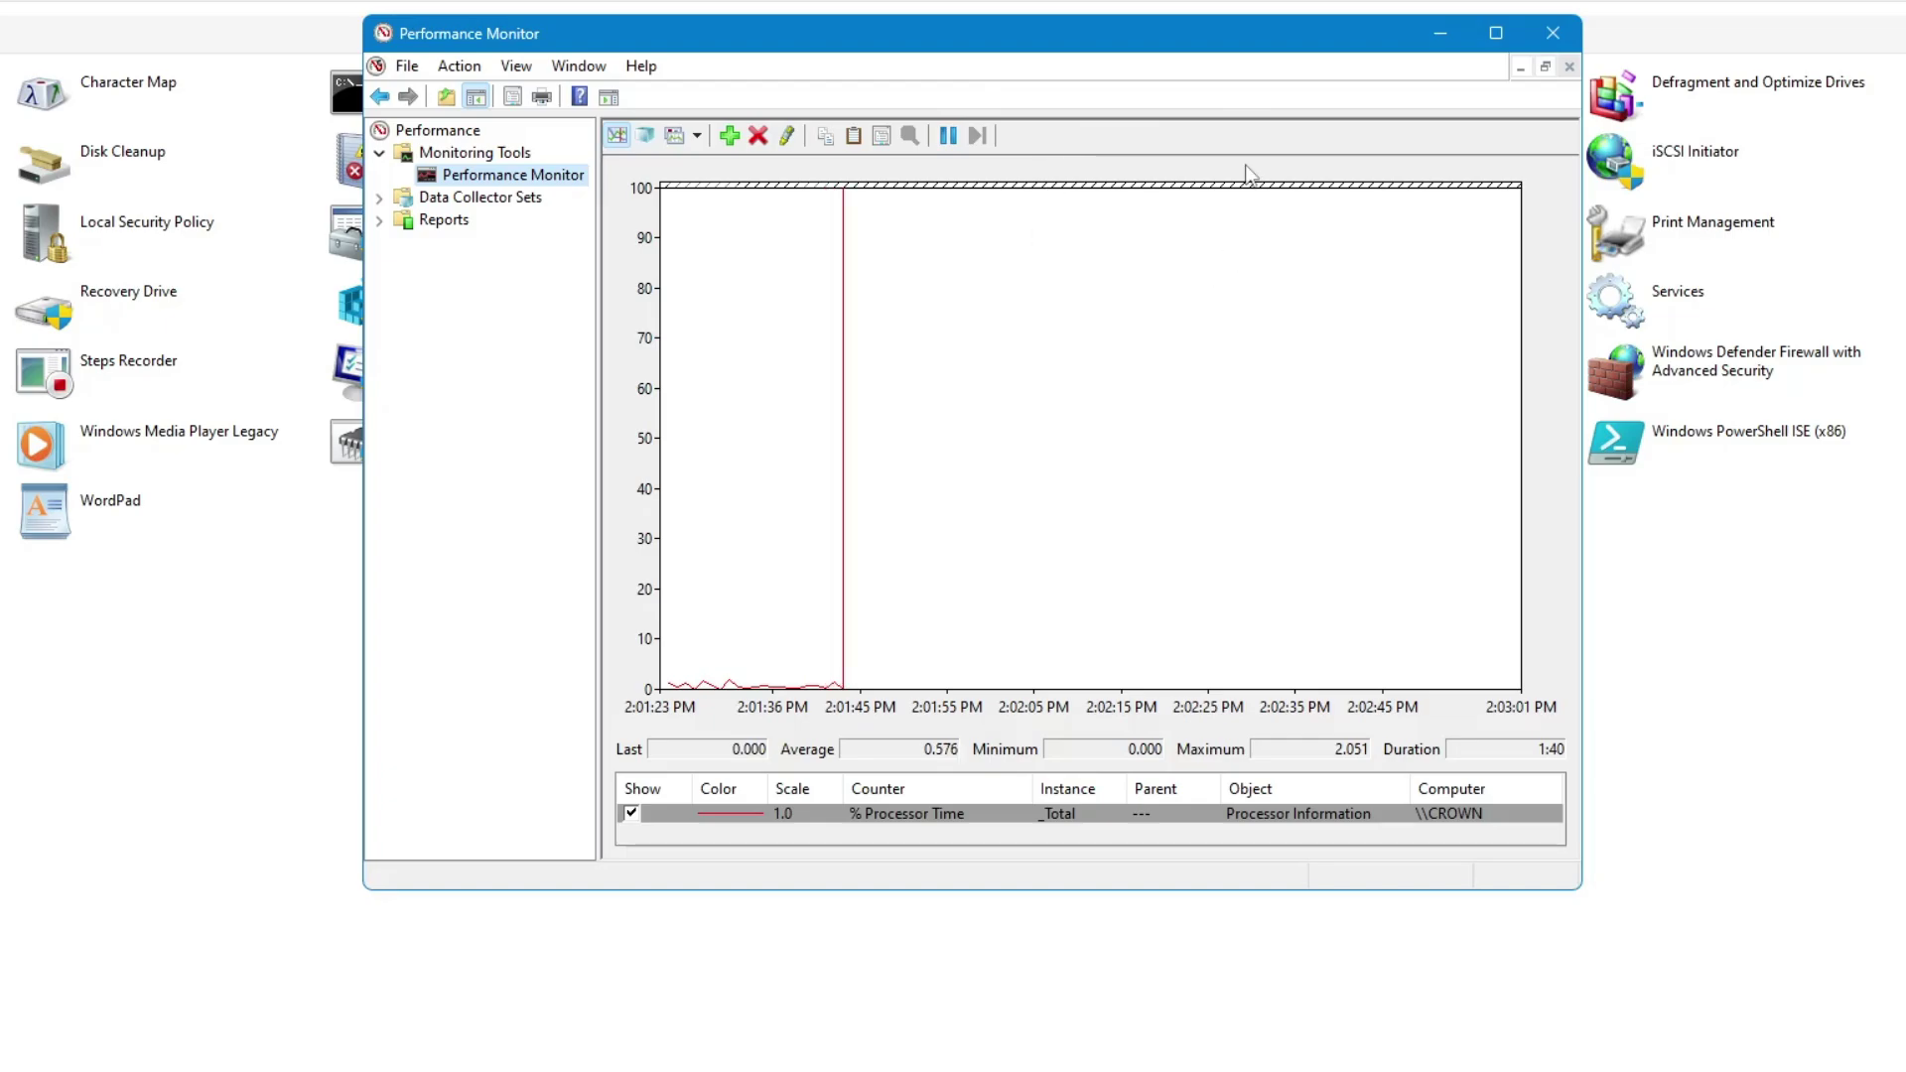
pyautogui.click(1553, 33)
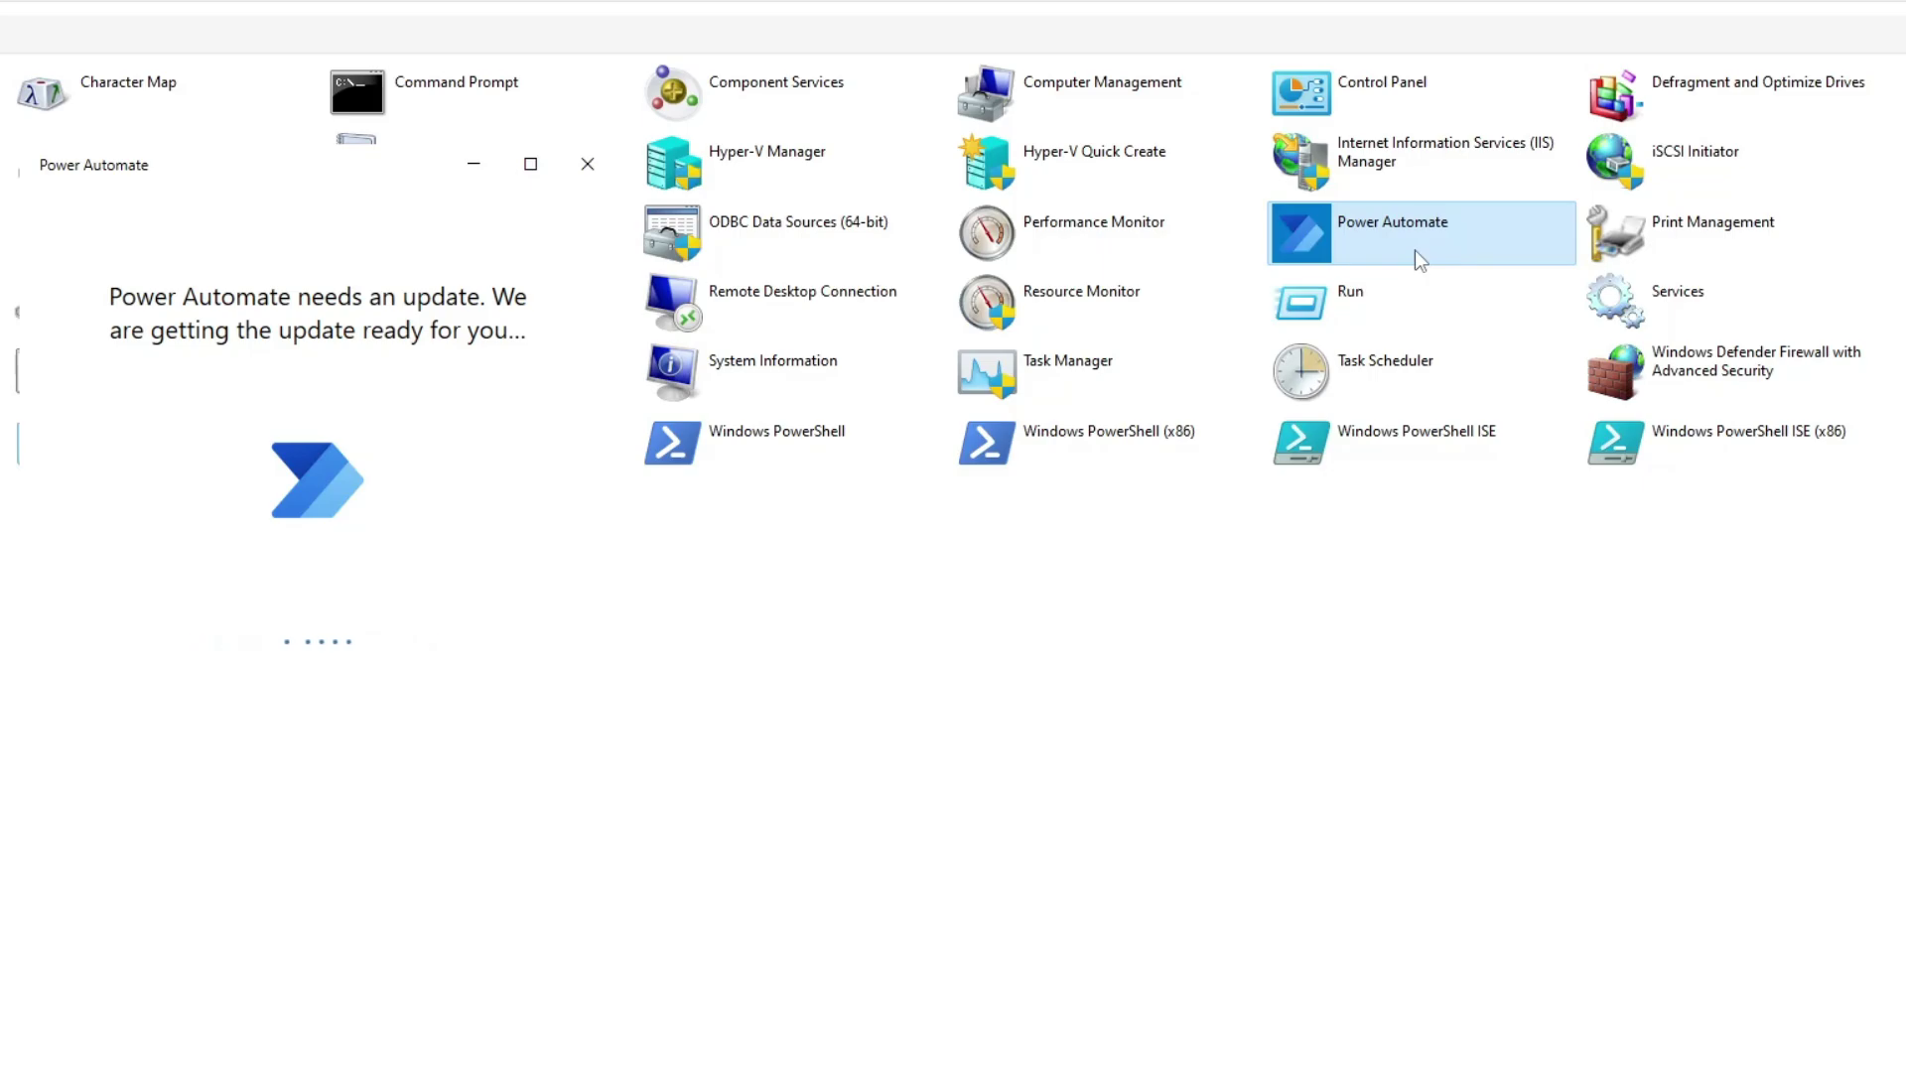
pyautogui.doubleClick(1711, 241)
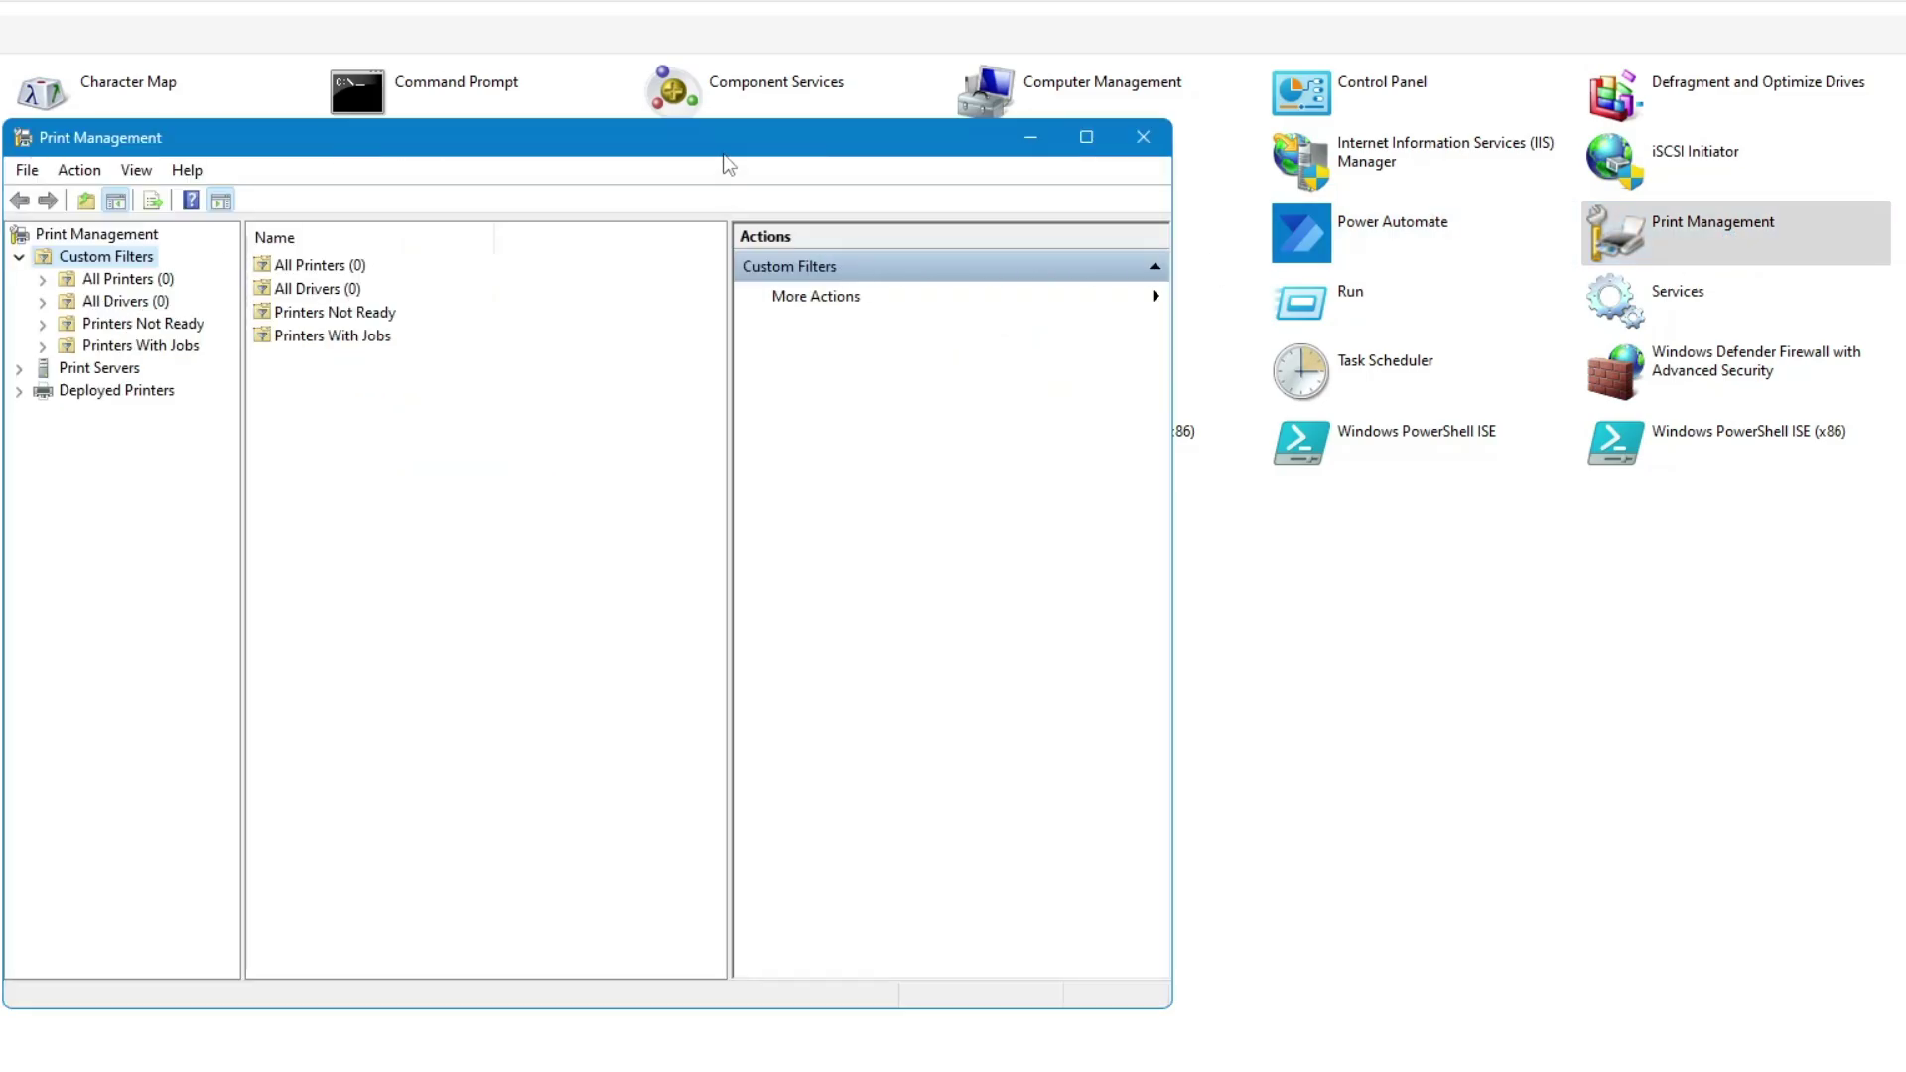
pyautogui.moveTo(723, 148); pyautogui.dragTo(944, 121)
pyautogui.click(566, 246)
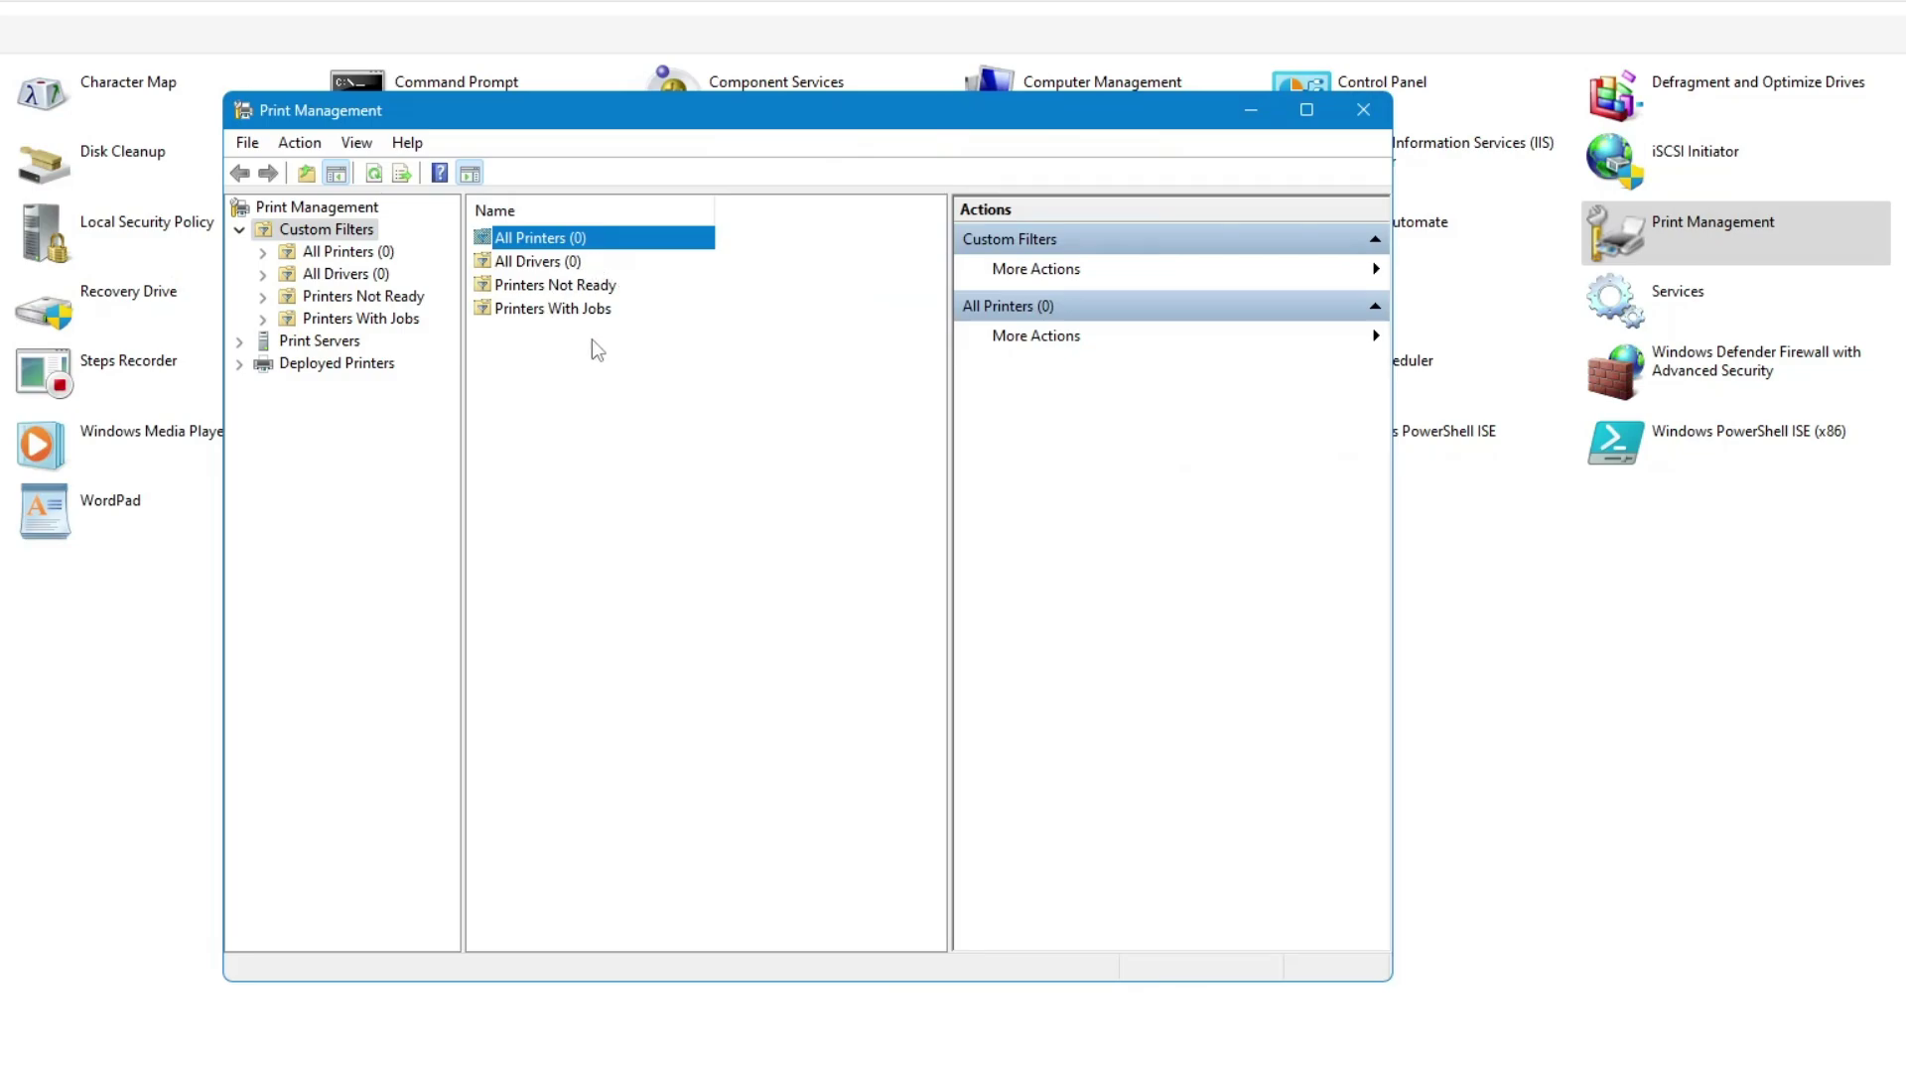
pyautogui.click(1365, 111)
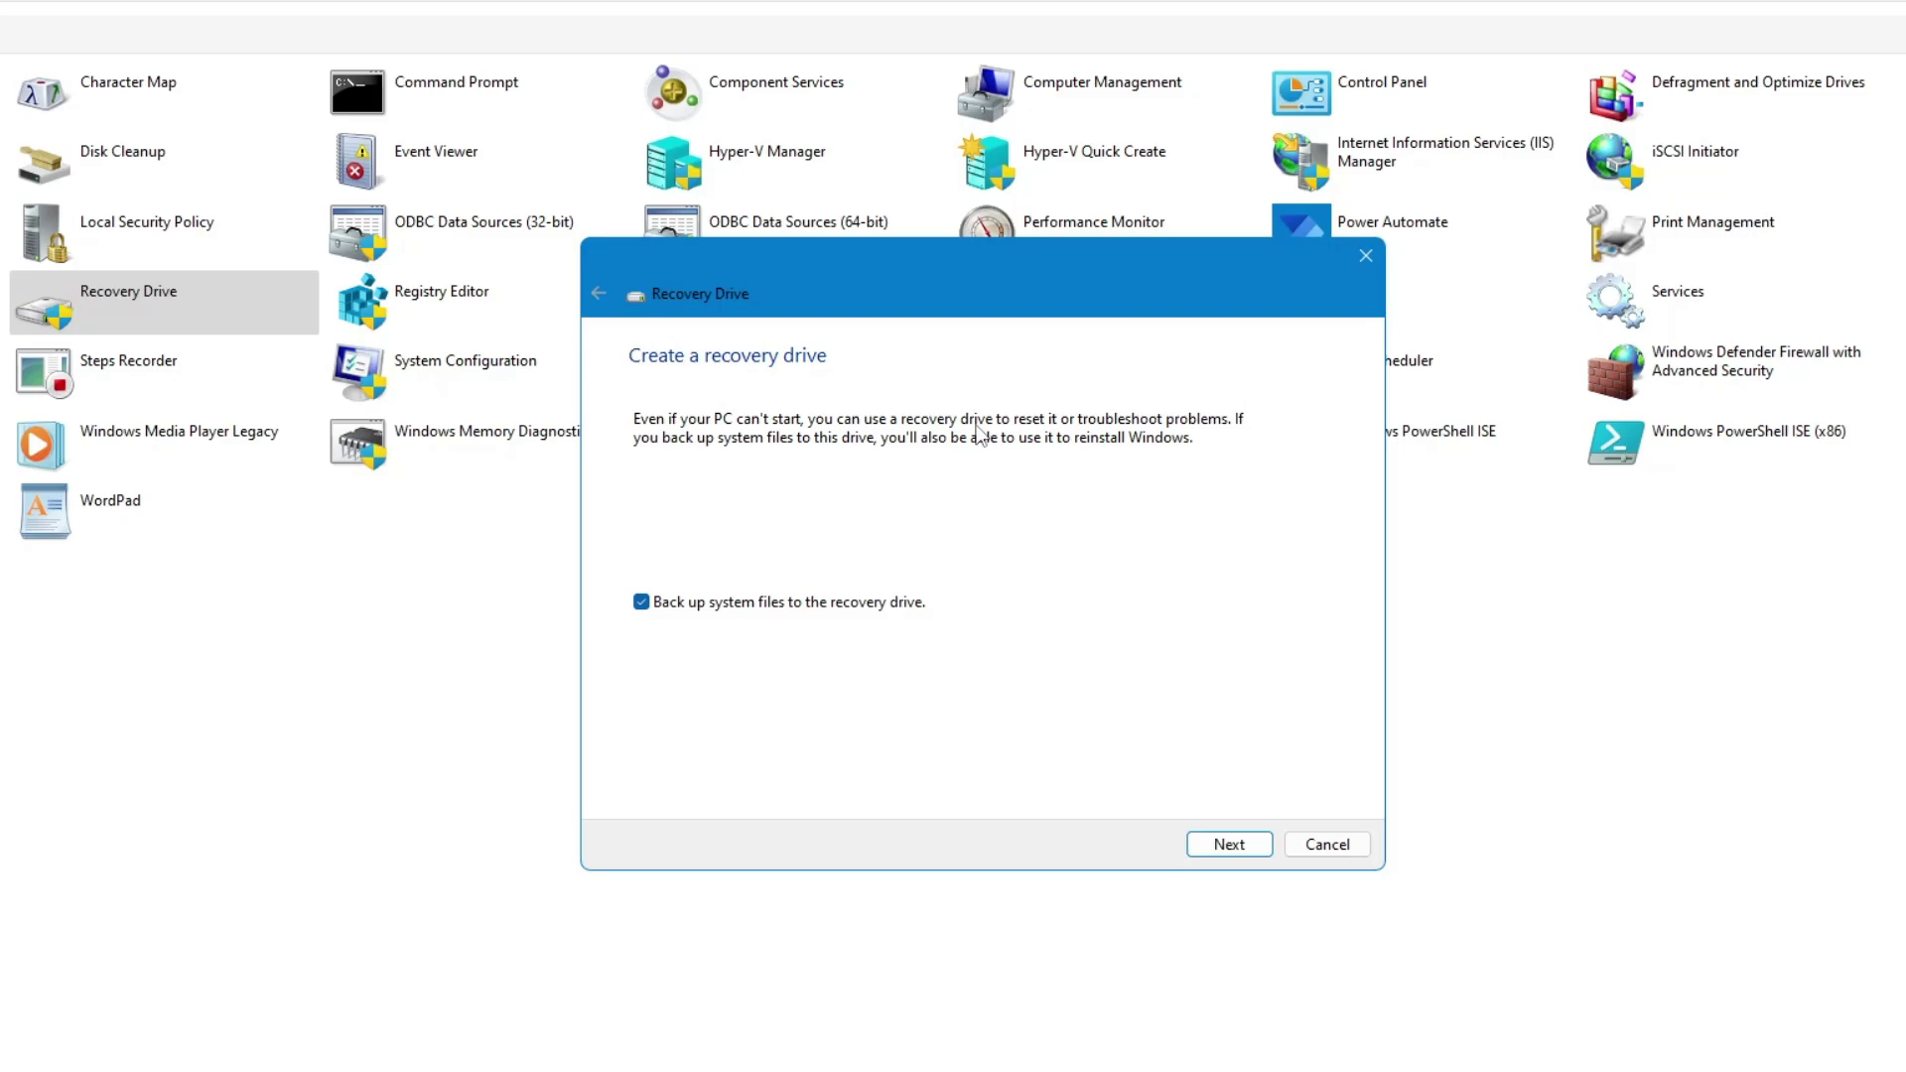
pyautogui.click(1368, 256)
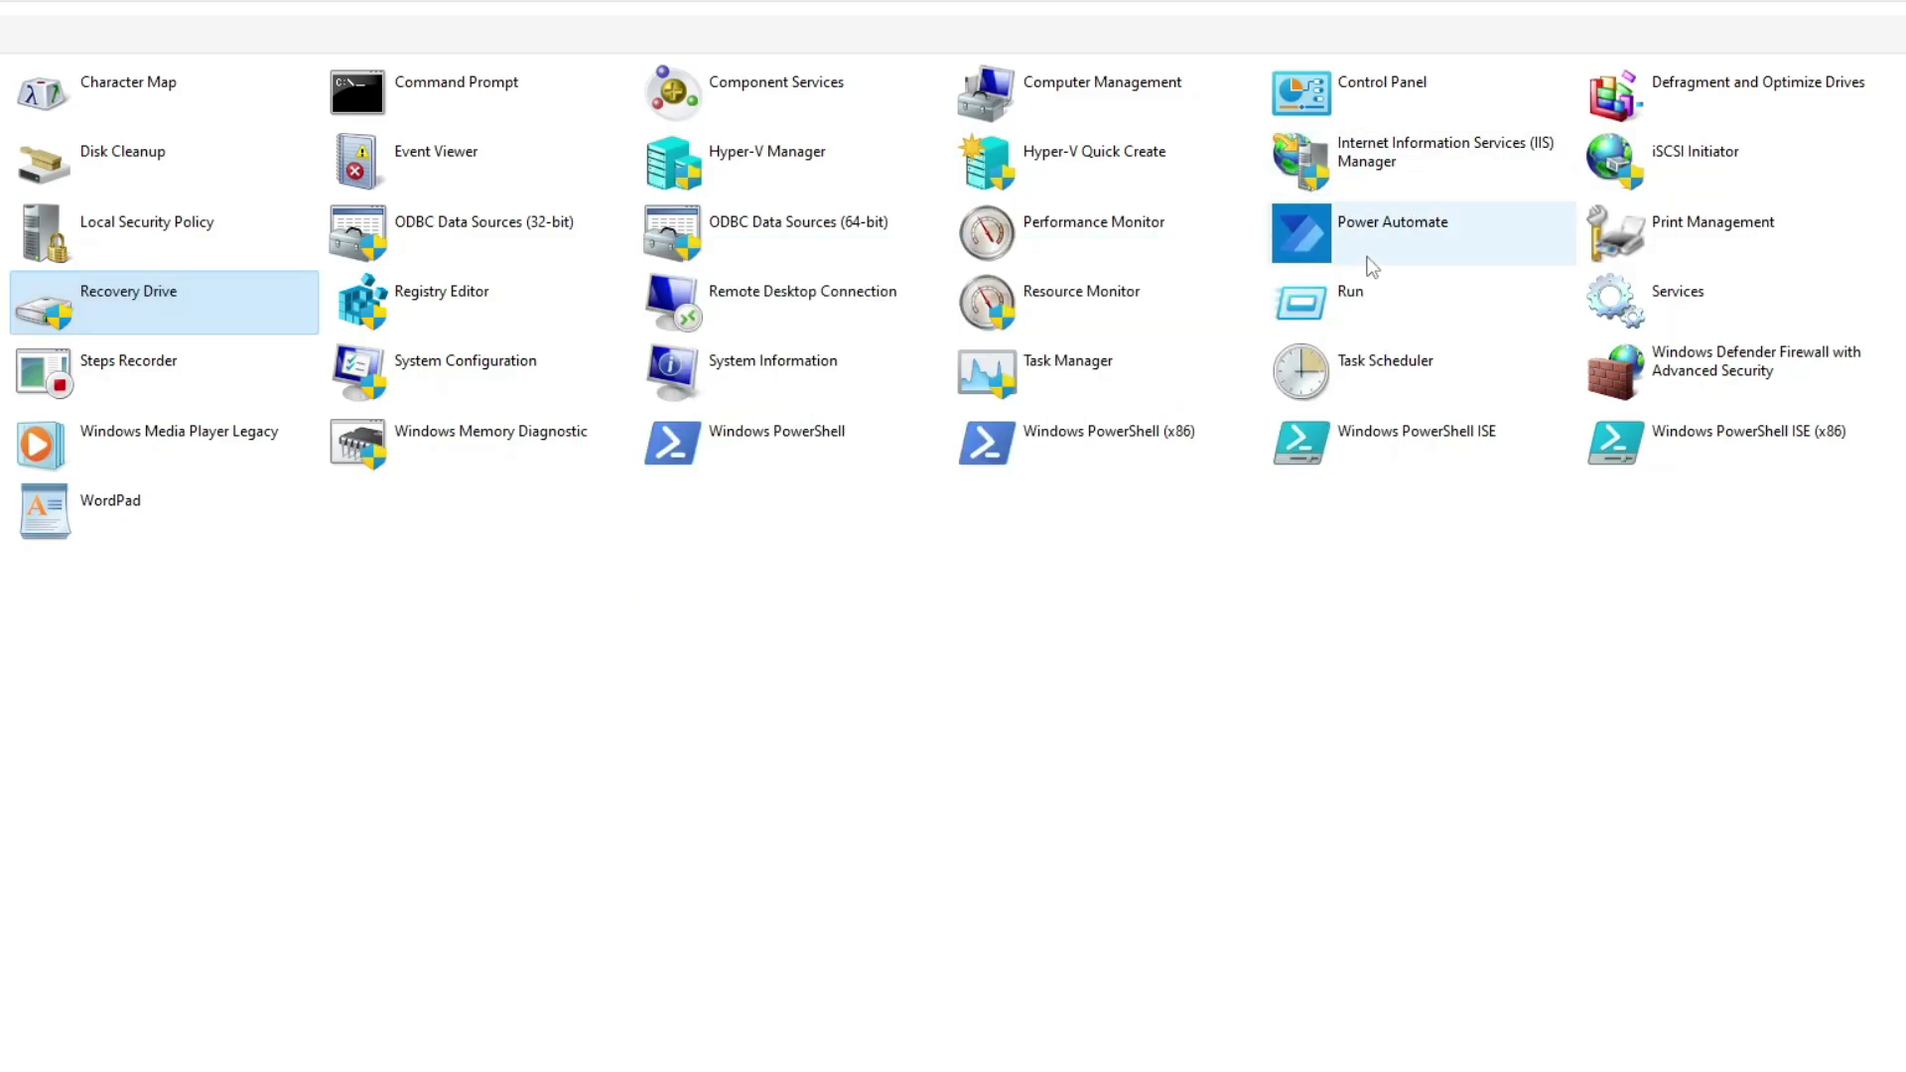
pyautogui.click(483, 298)
pyautogui.doubleClick(479, 288)
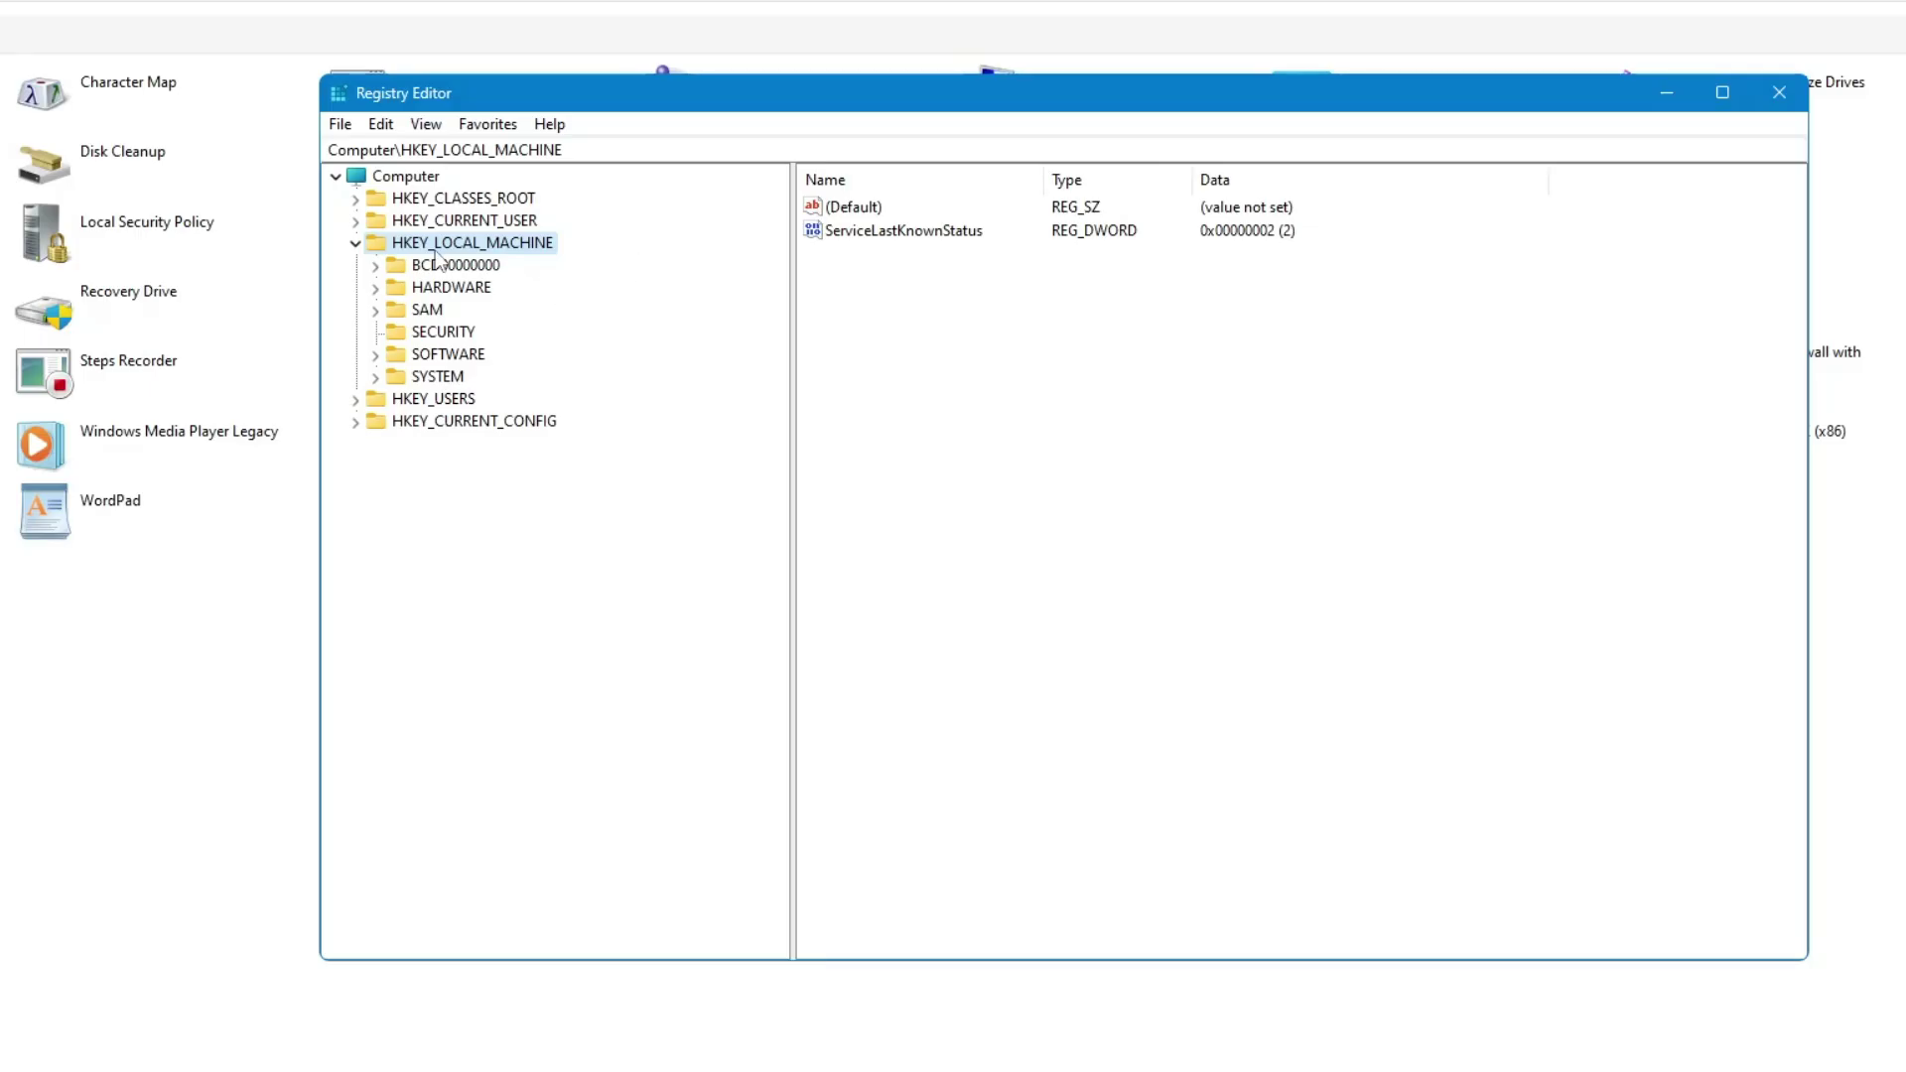
pyautogui.click(354, 244)
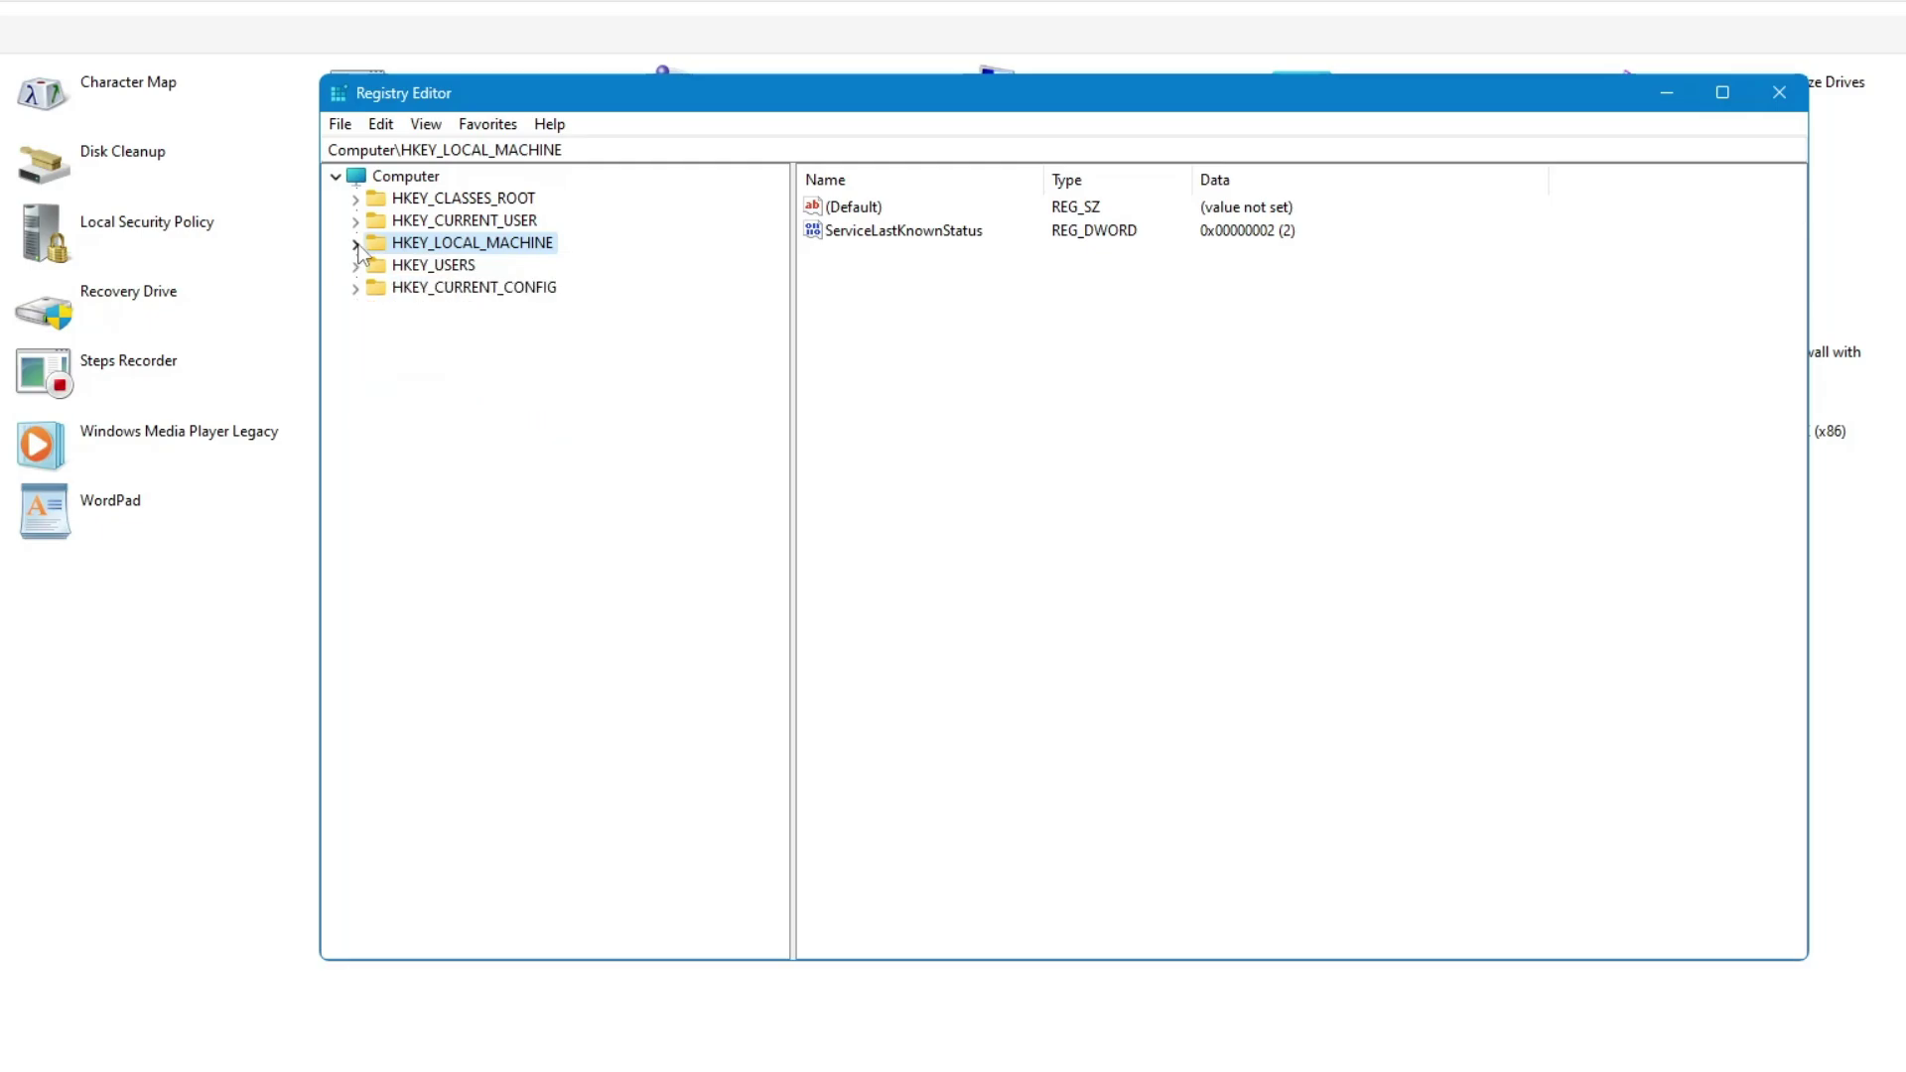
pyautogui.moveTo(701, 108); pyautogui.dragTo(724, 146)
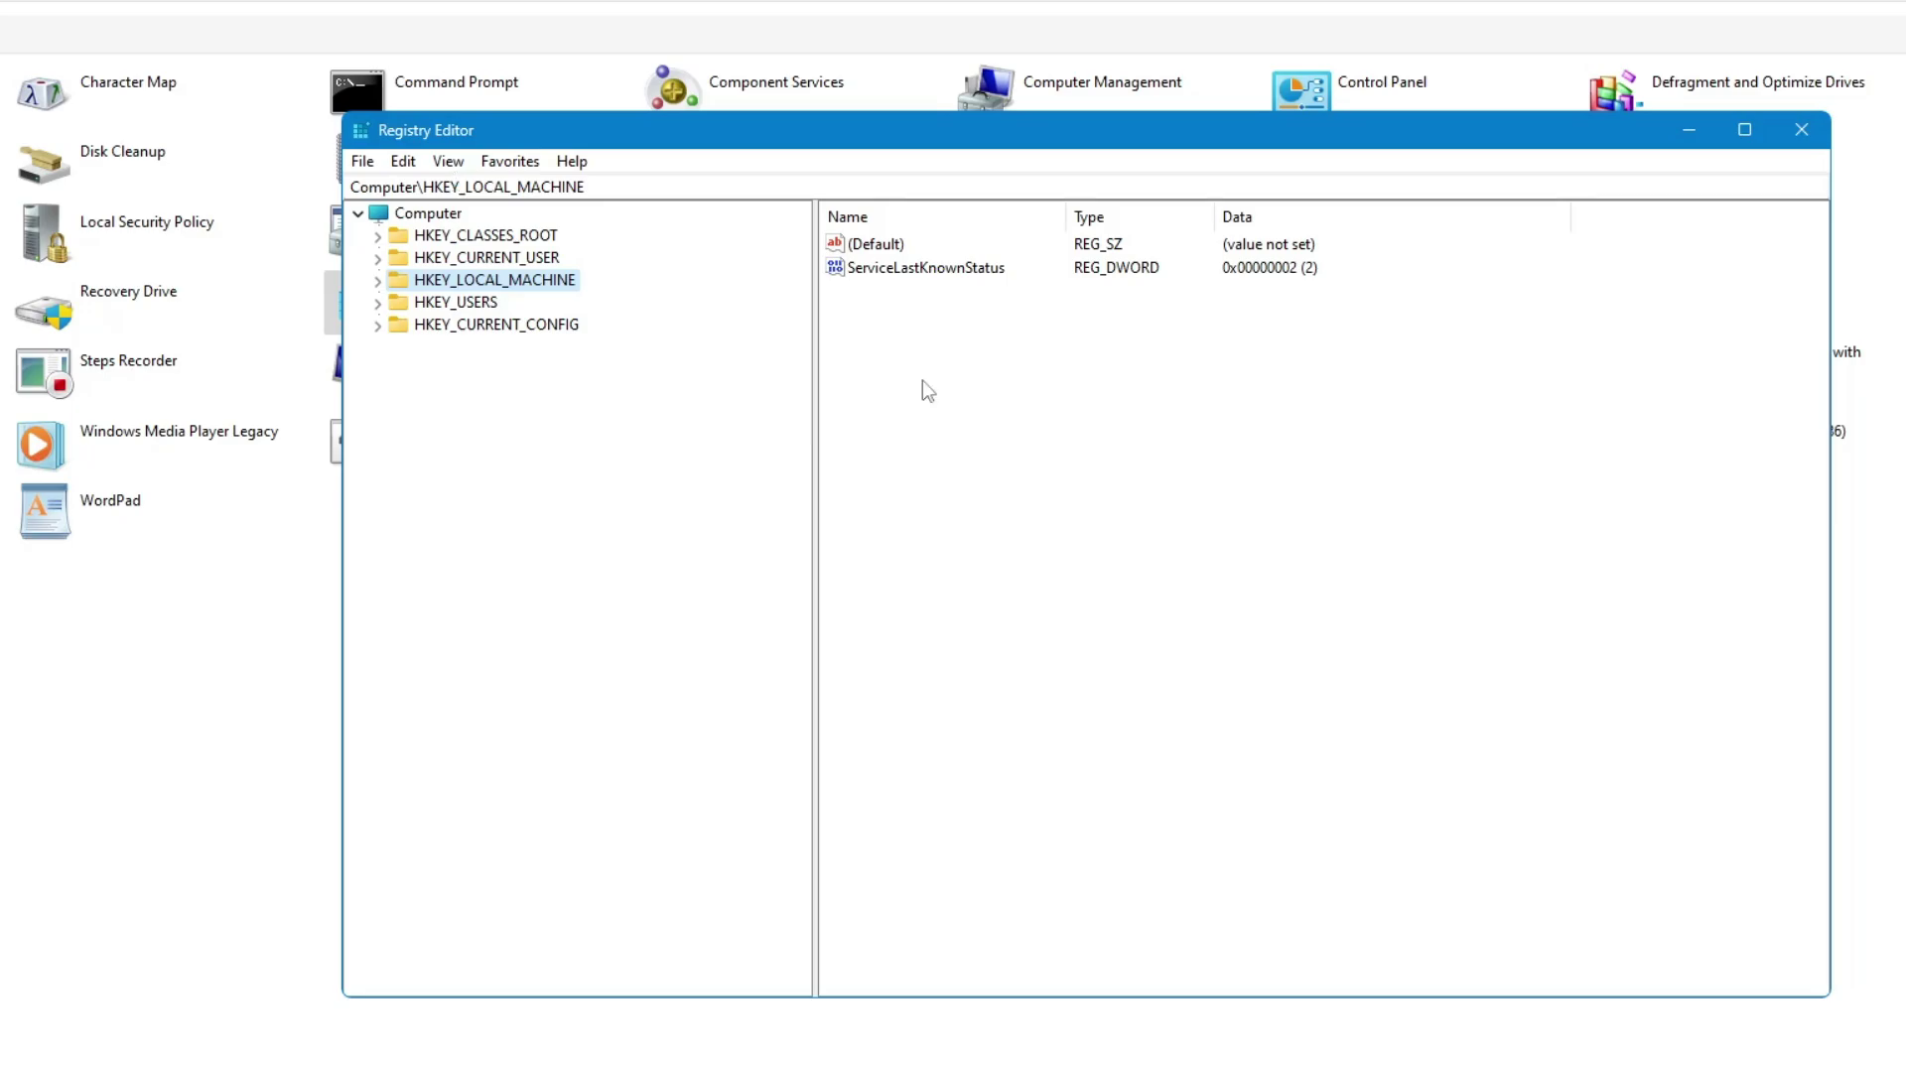
pyautogui.click(1802, 129)
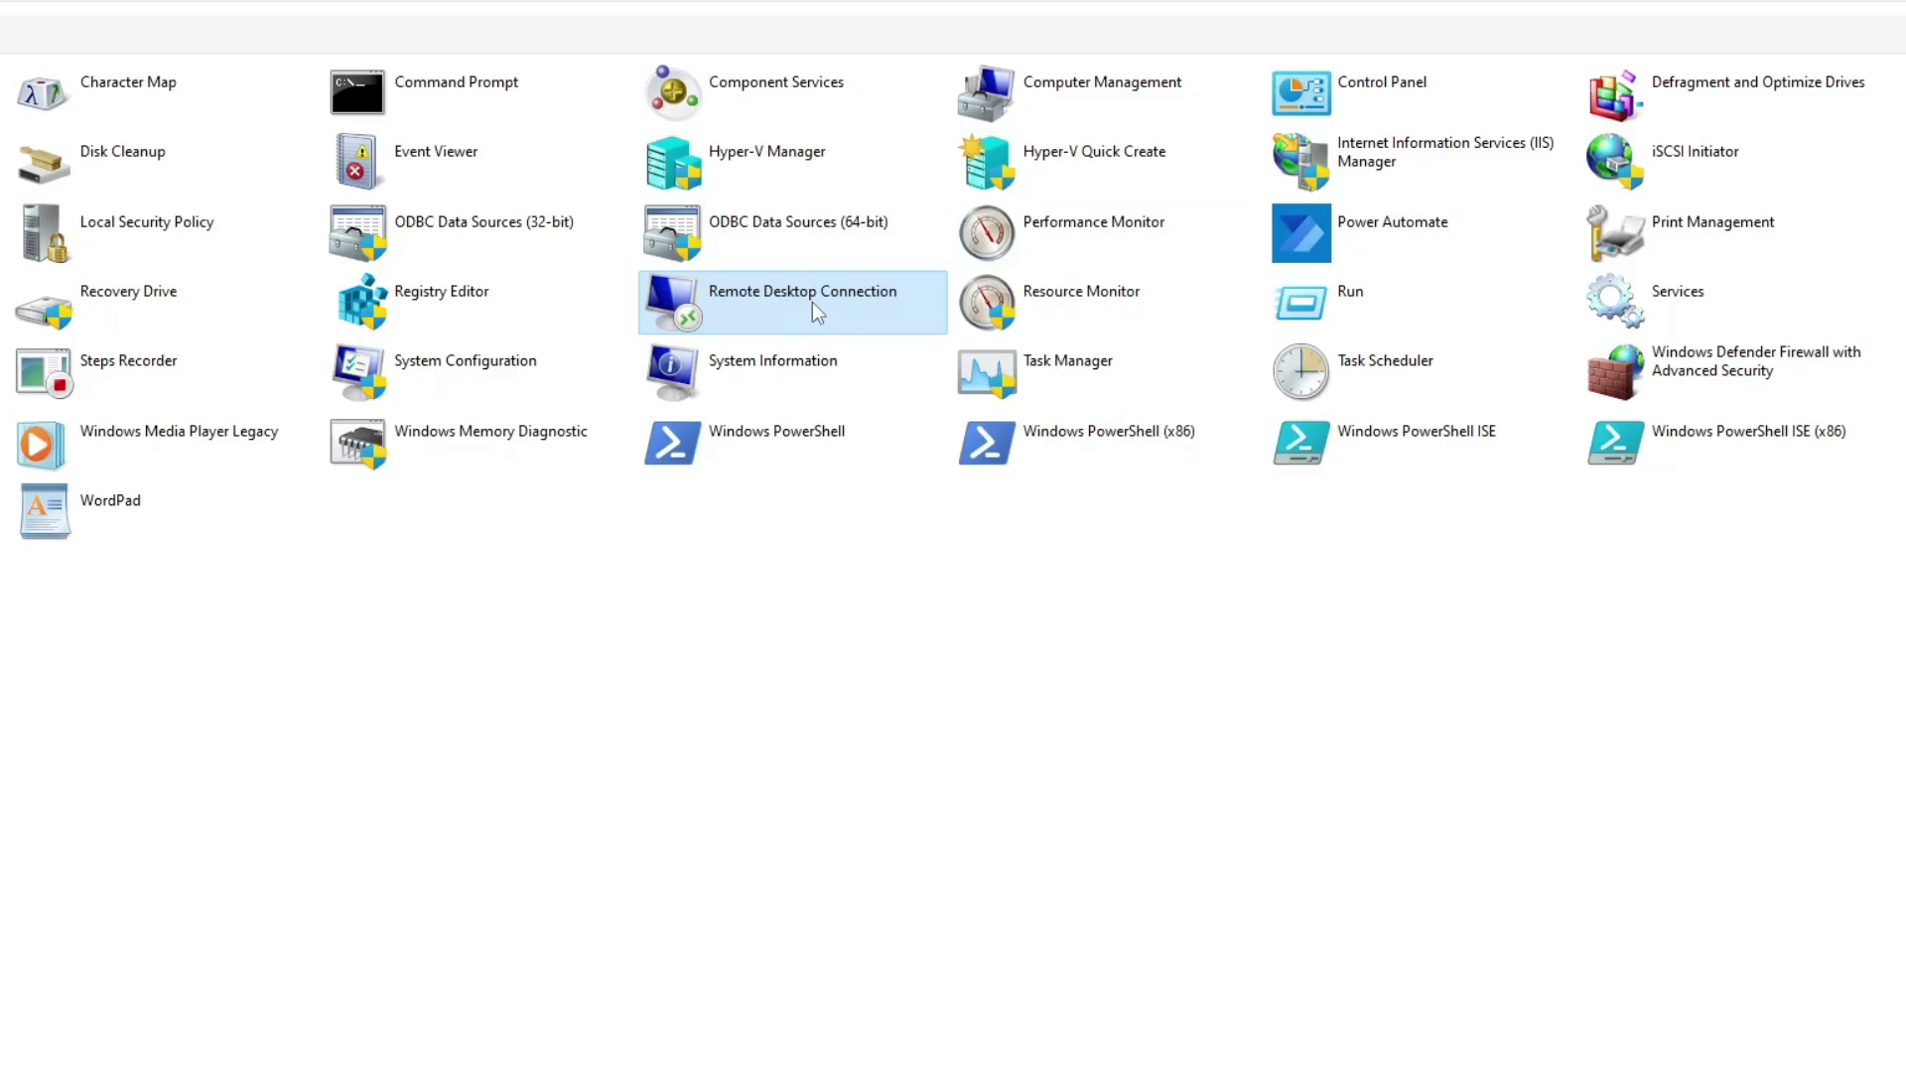
# Dismiss Remote Desktop Connection without connecting, then launch Resource Monitor.
pyautogui.doubleClick(812, 301)
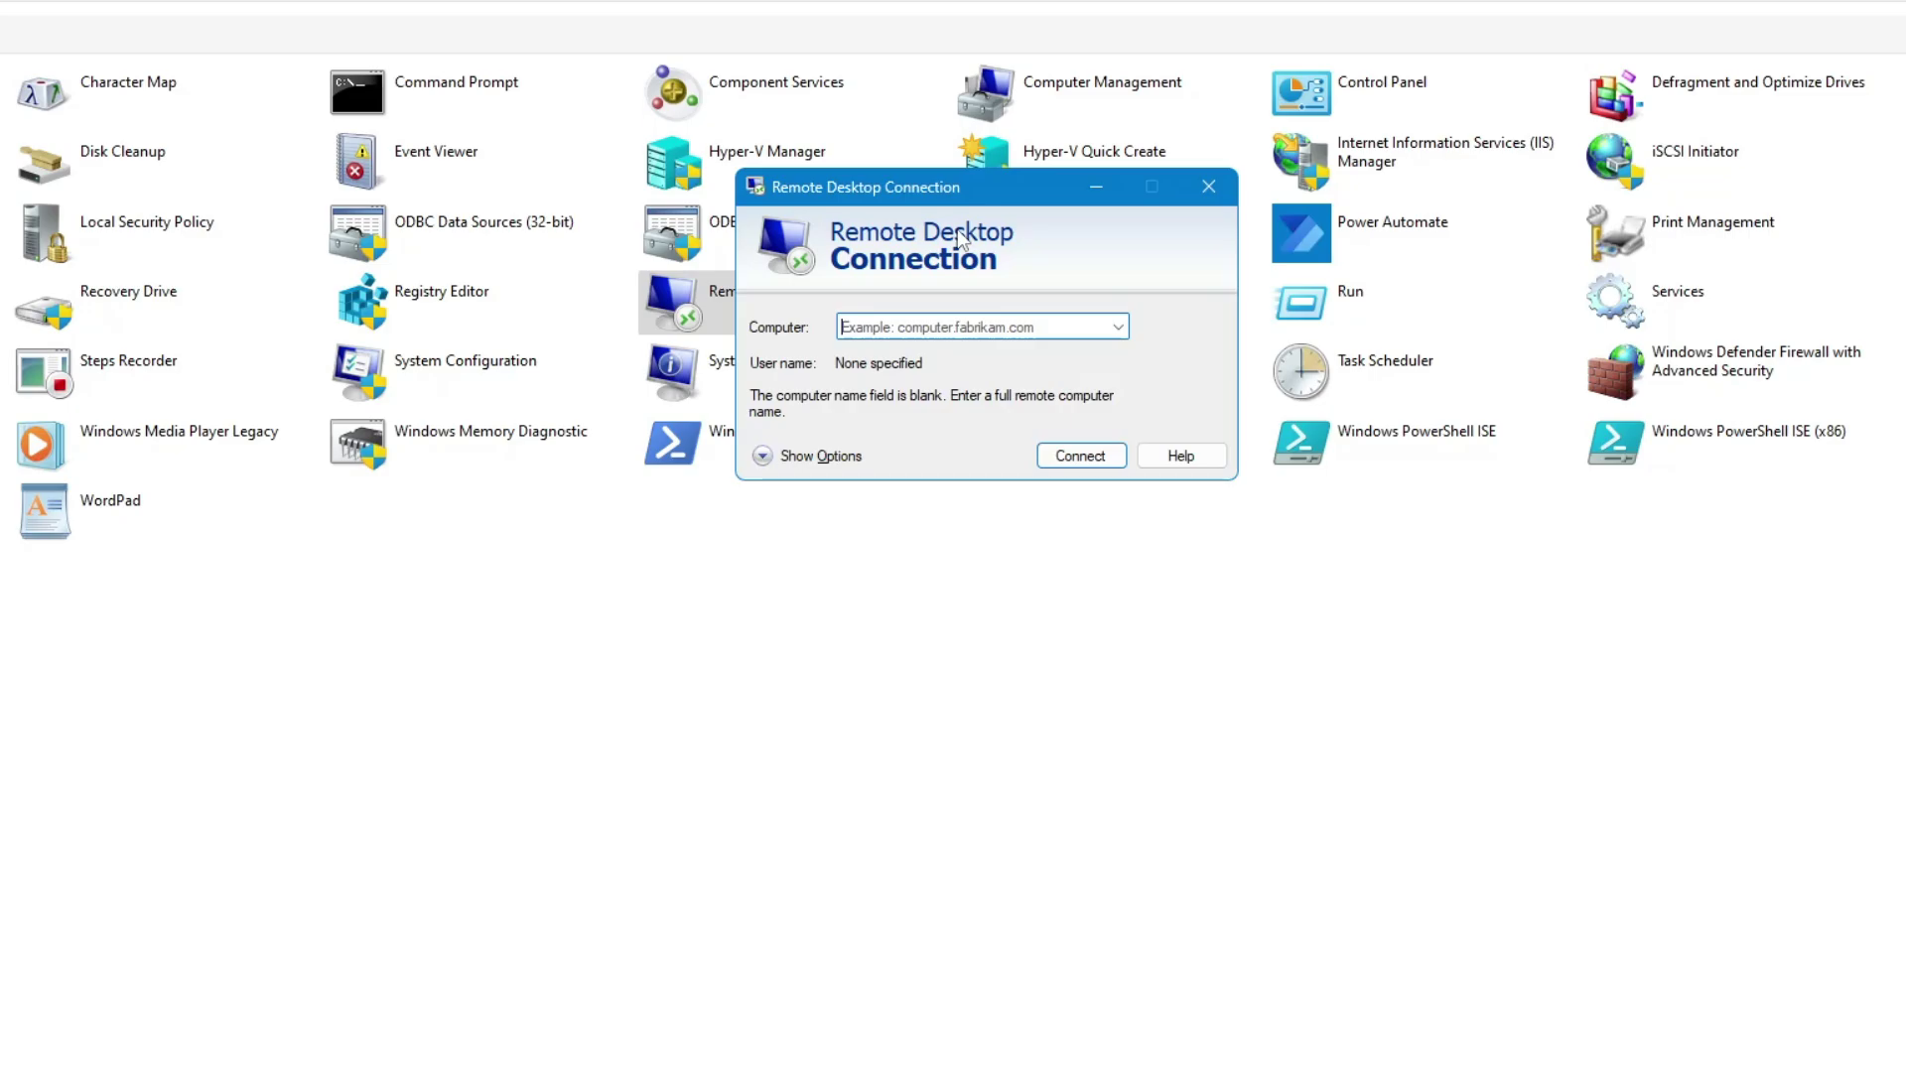
pyautogui.press('Escape')
pyautogui.doubleClick(1128, 310)
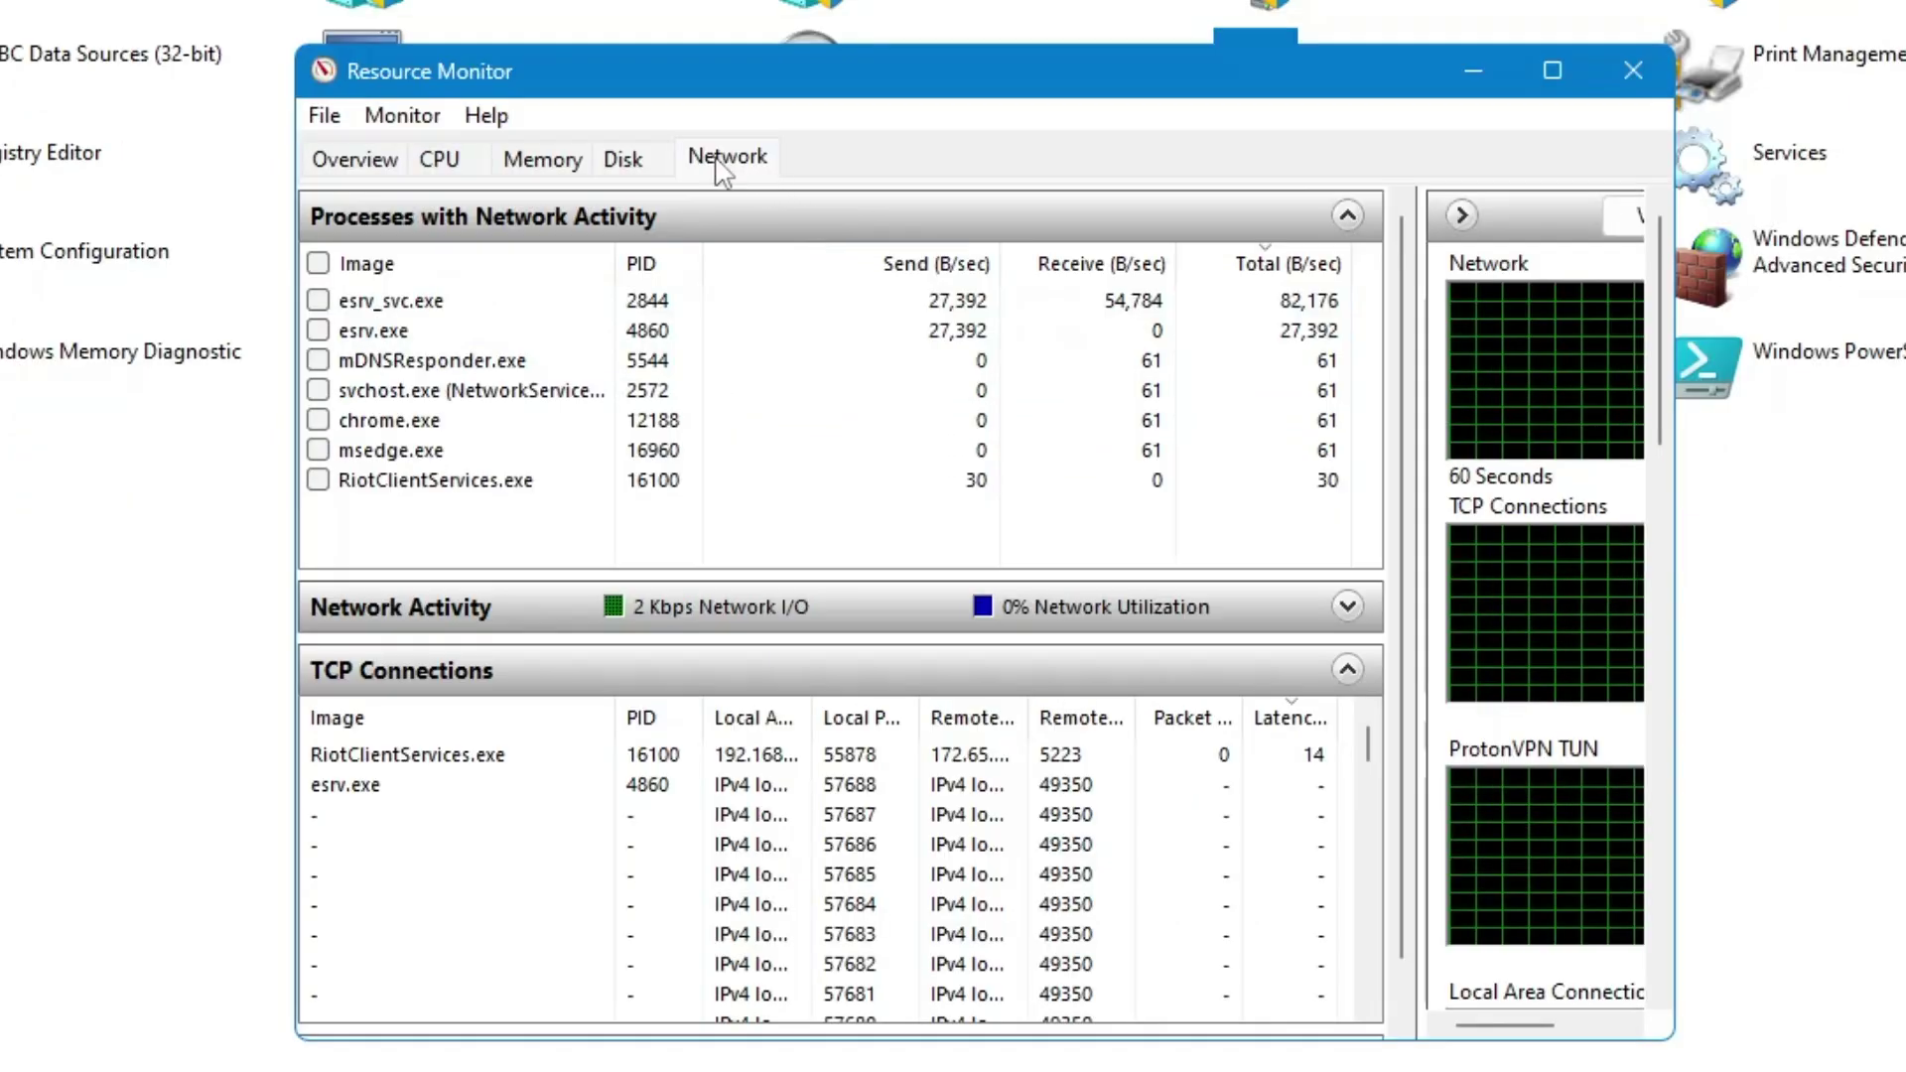
# Browse the Disk, Memory, CPU and Network tabs, selecting esrv_svc.exe in the Network view.
pyautogui.click(857, 296)
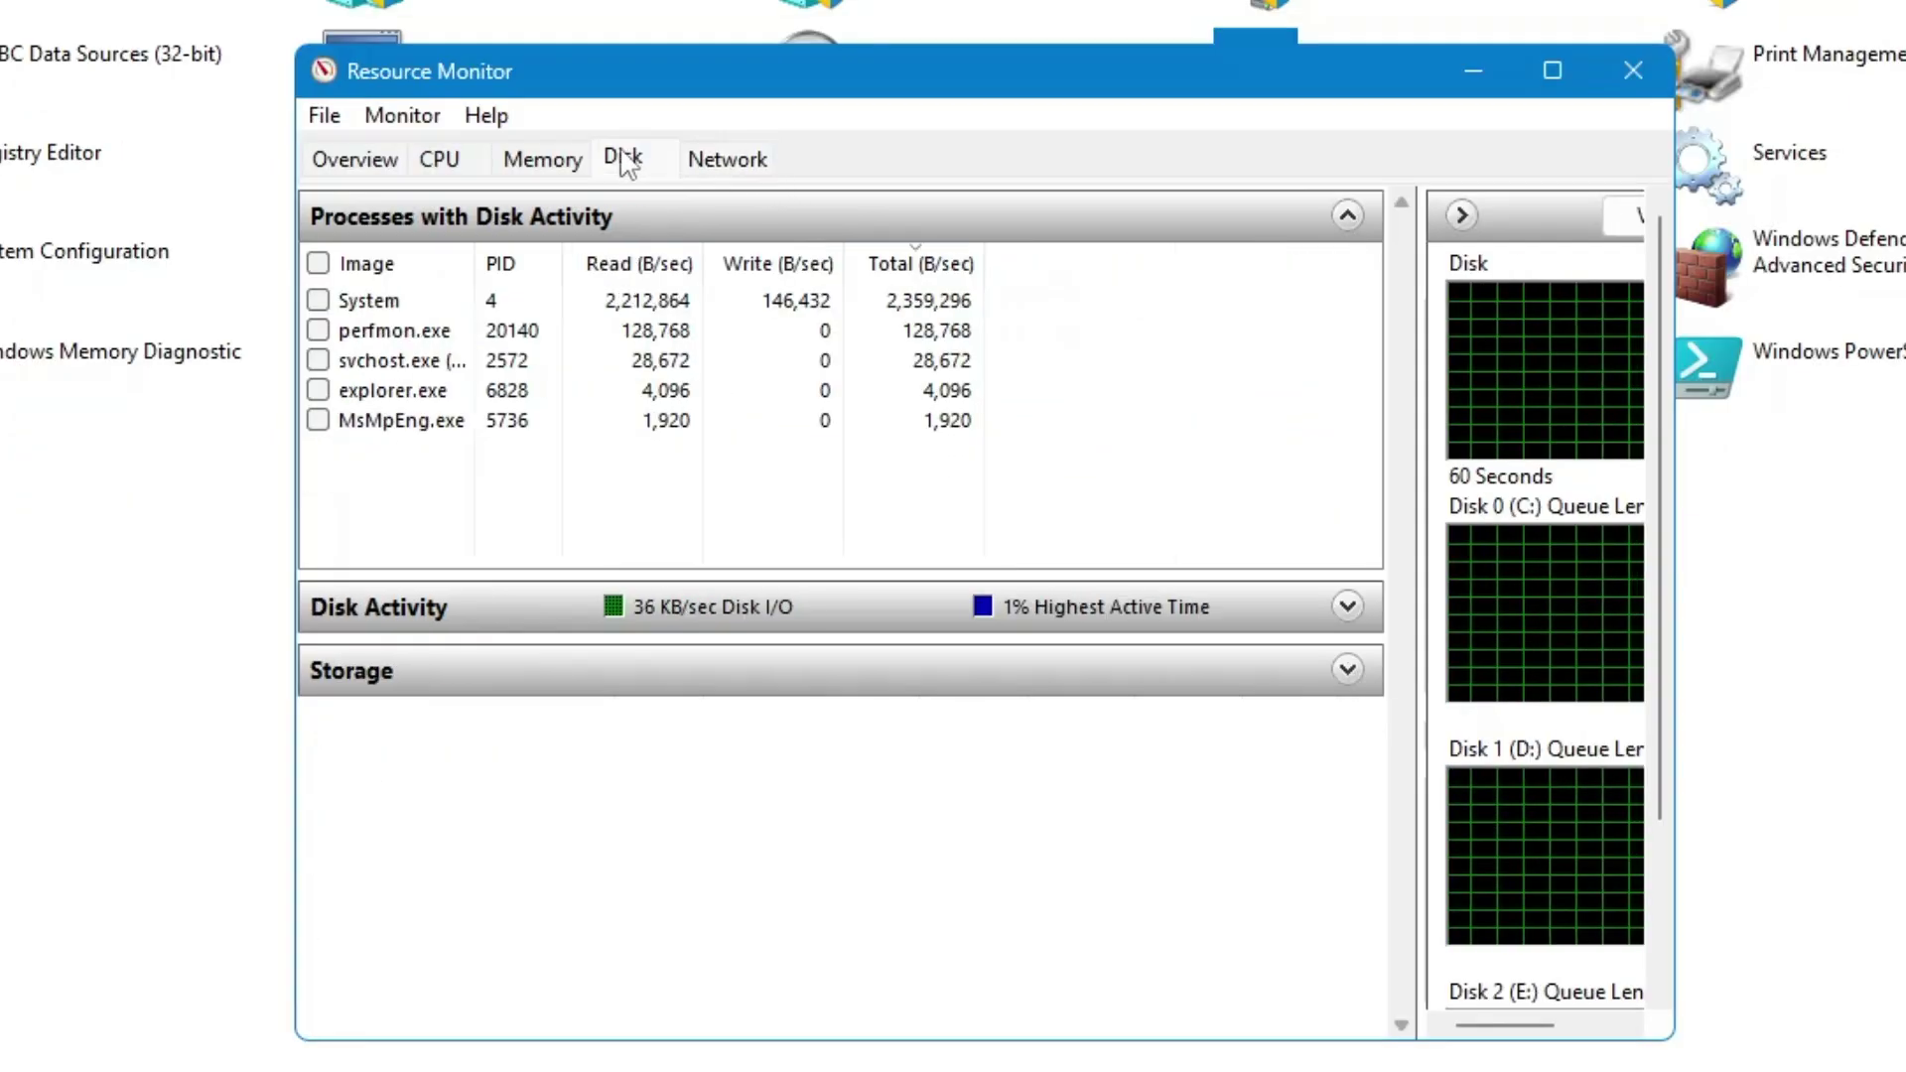
pyautogui.click(566, 162)
pyautogui.click(438, 159)
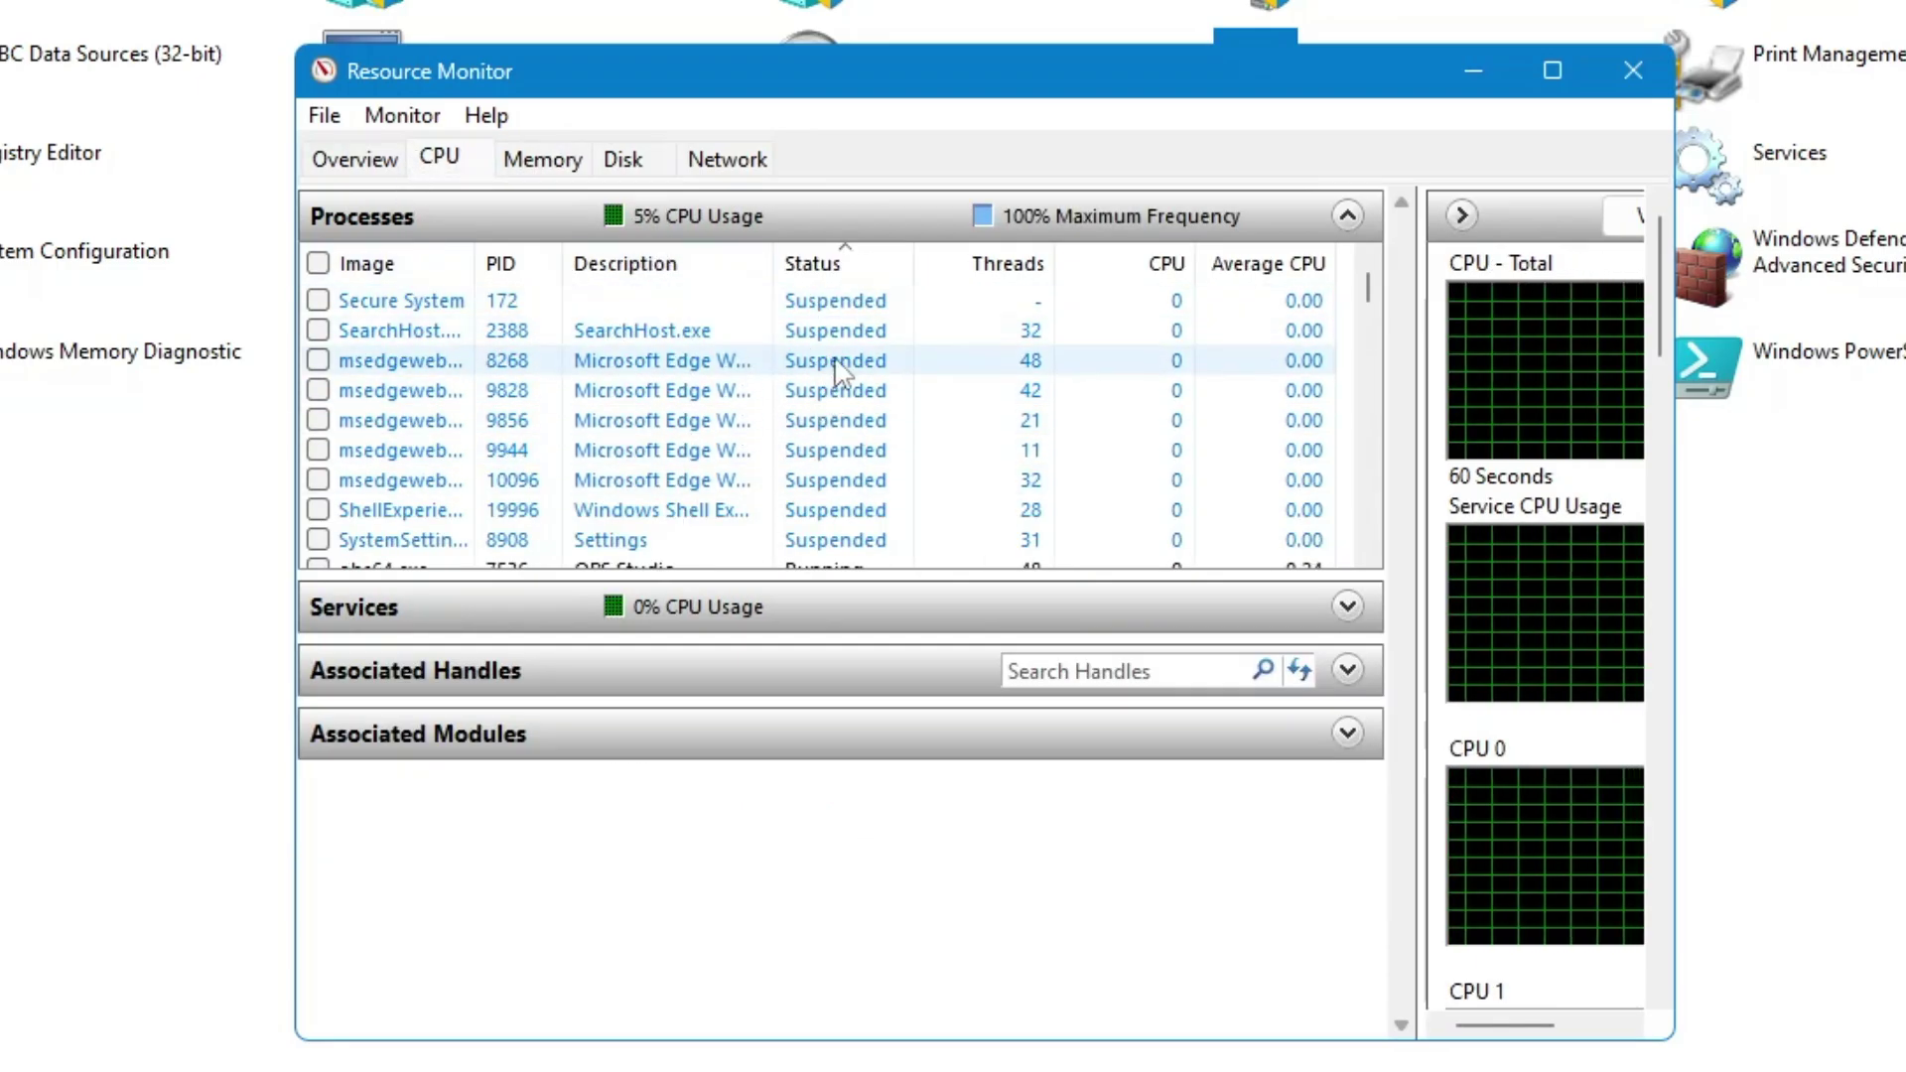
pyautogui.click(728, 160)
pyautogui.click(592, 301)
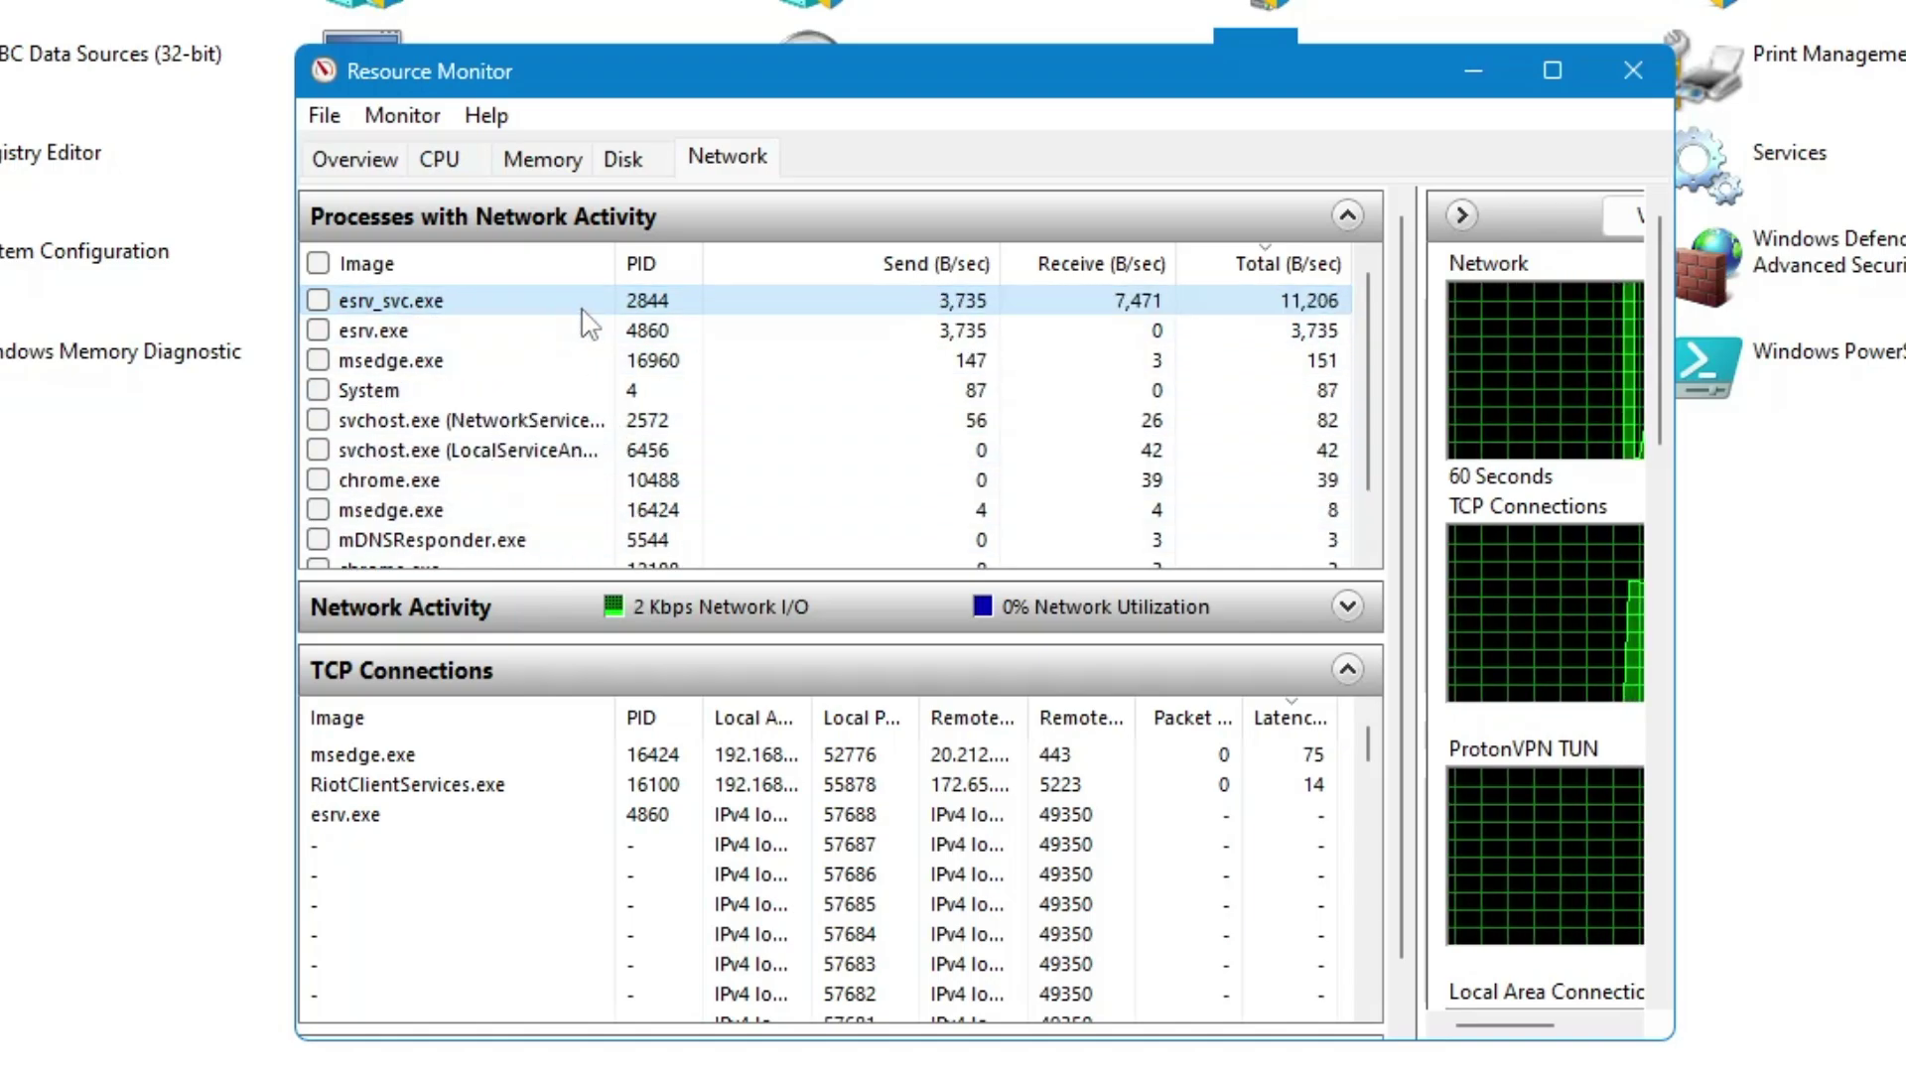
# Close Resource Monitor and dismiss a briefly opened Run dialog.
pyautogui.click(1633, 70)
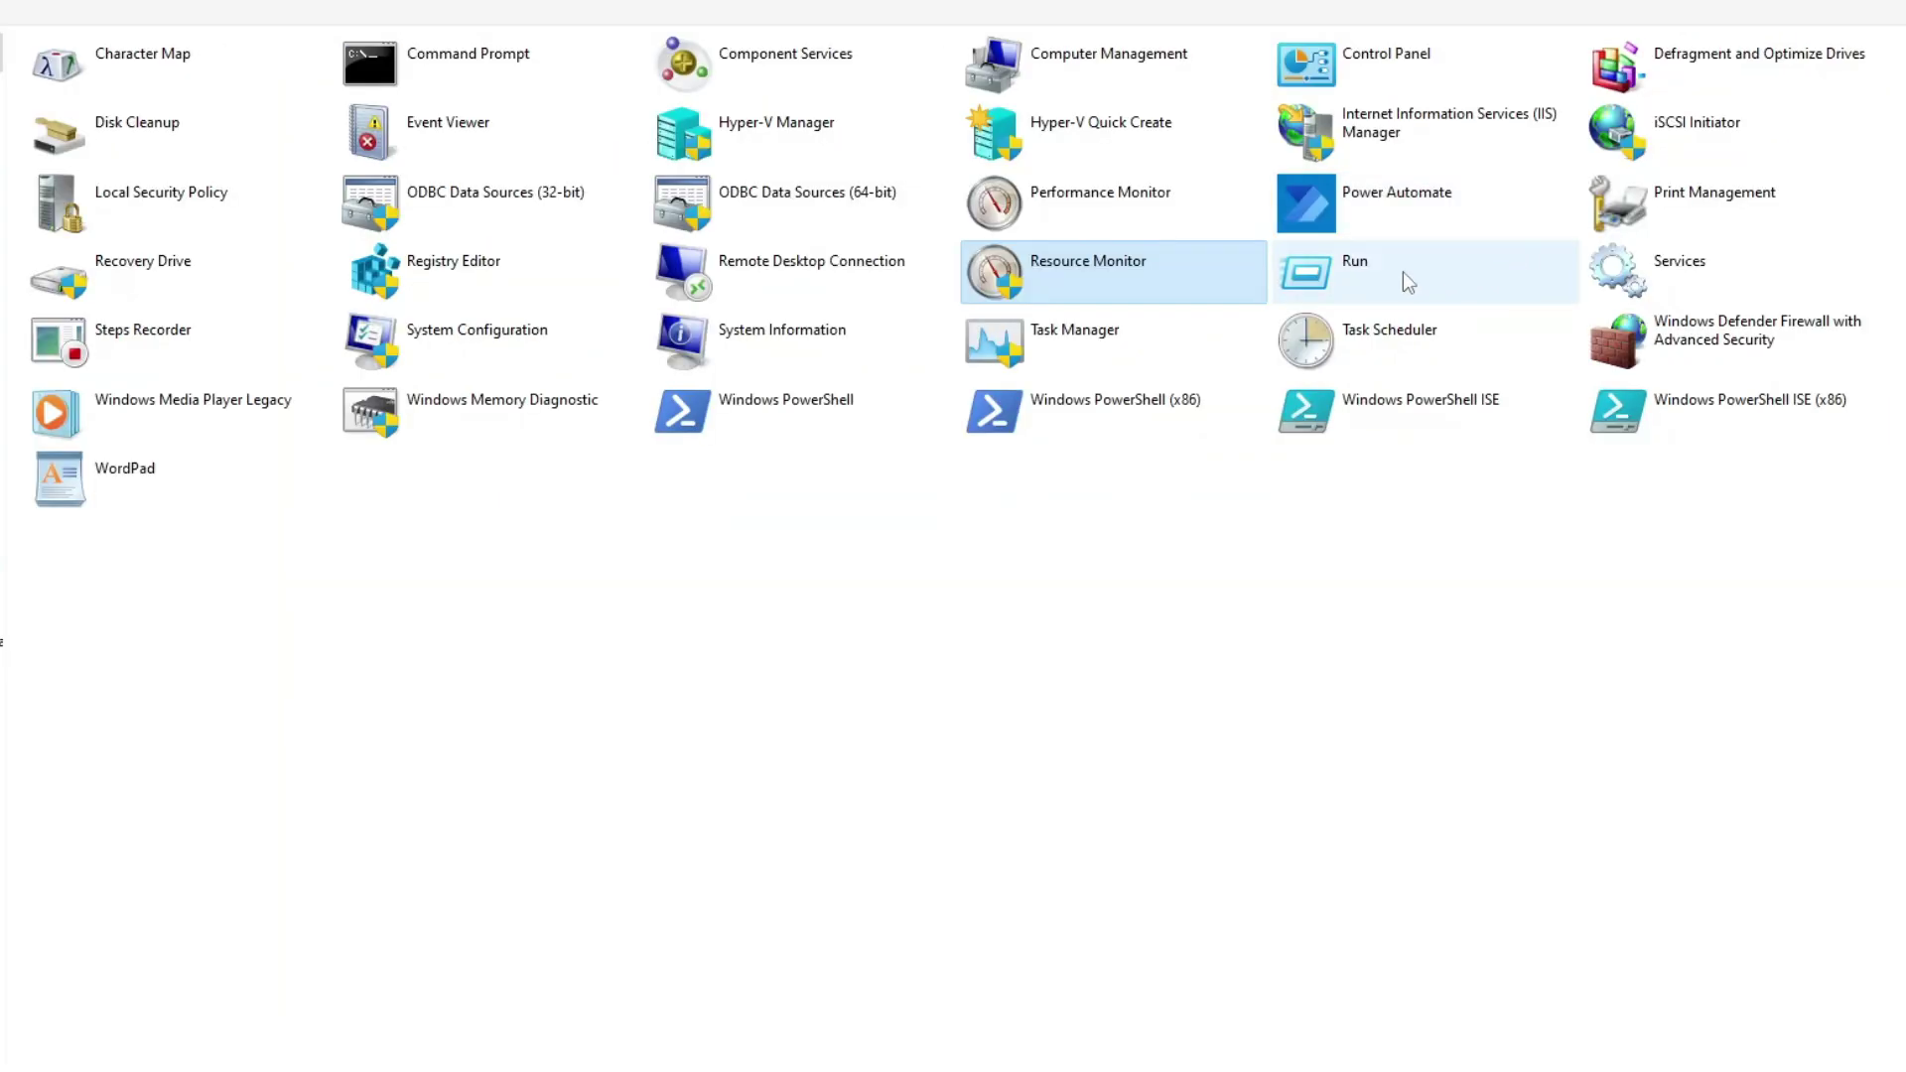
pyautogui.doubleClick(1403, 271)
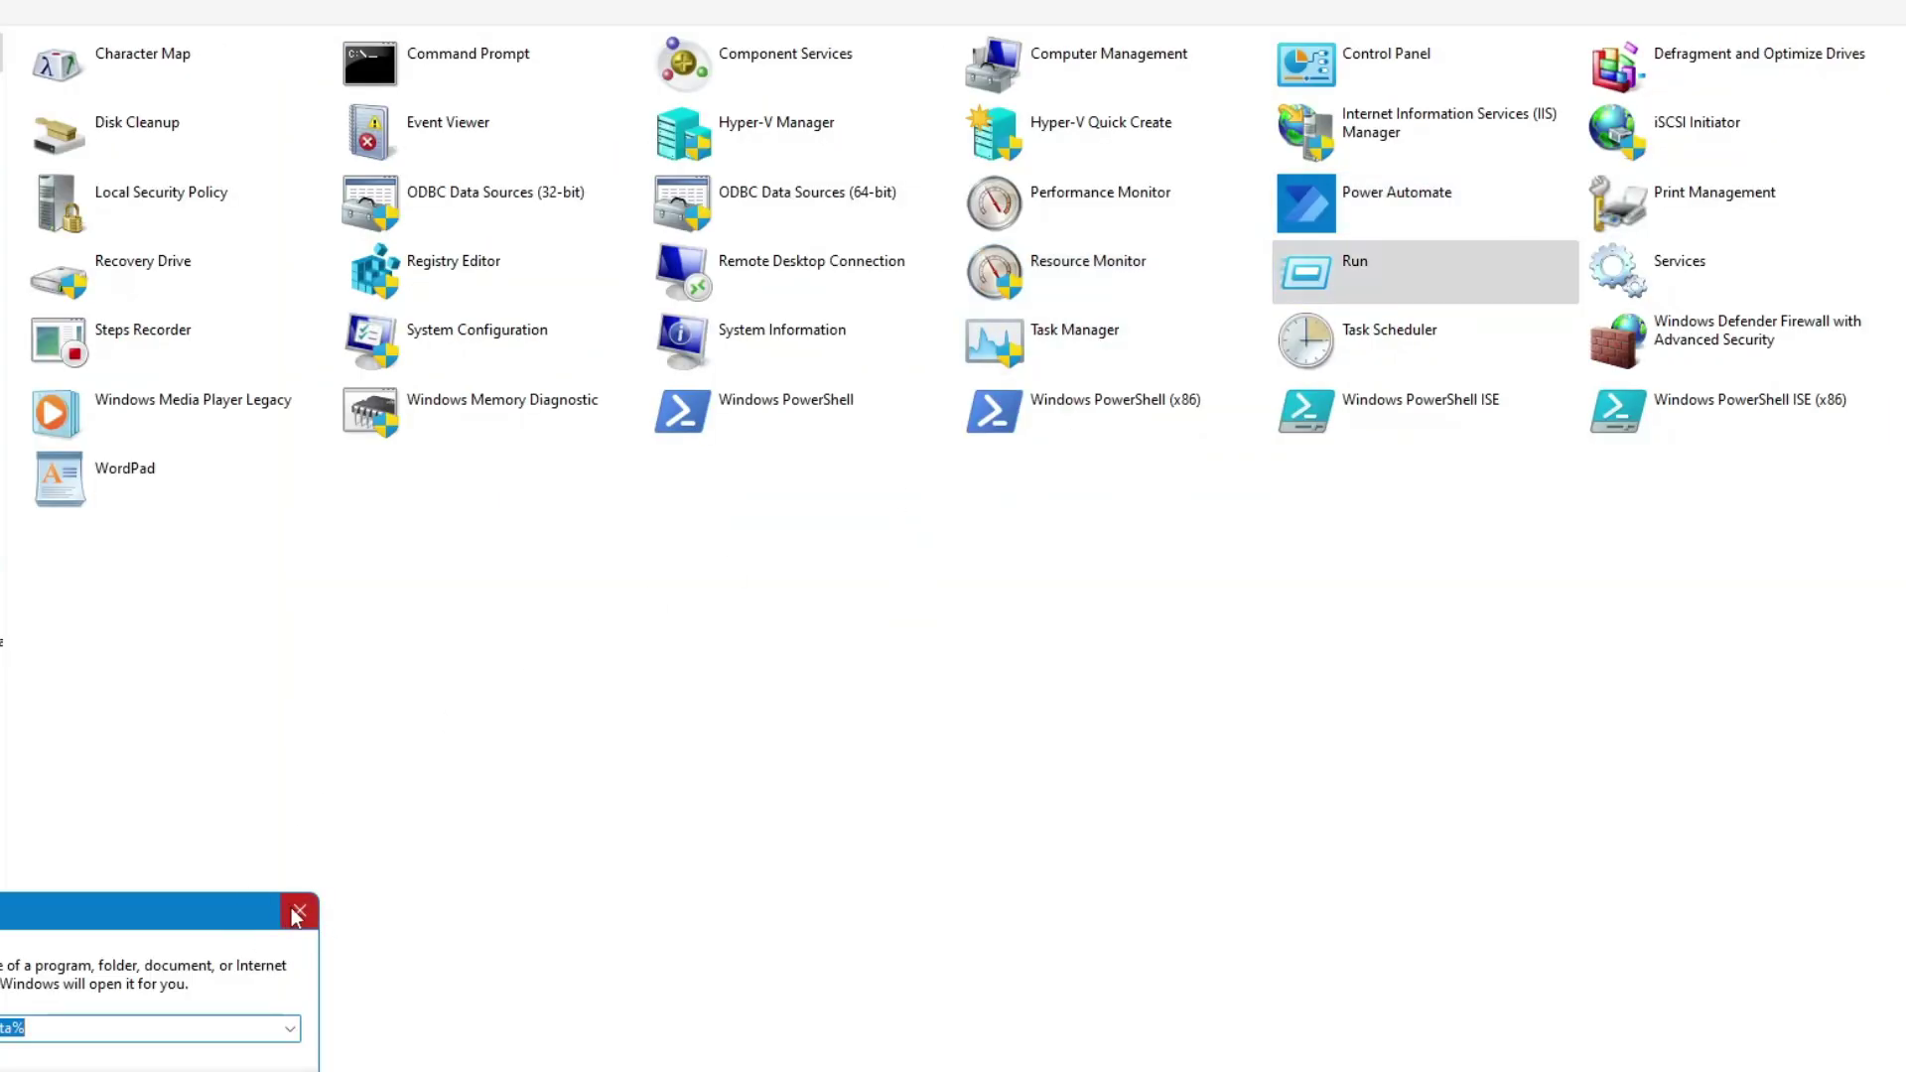
pyautogui.click(298, 911)
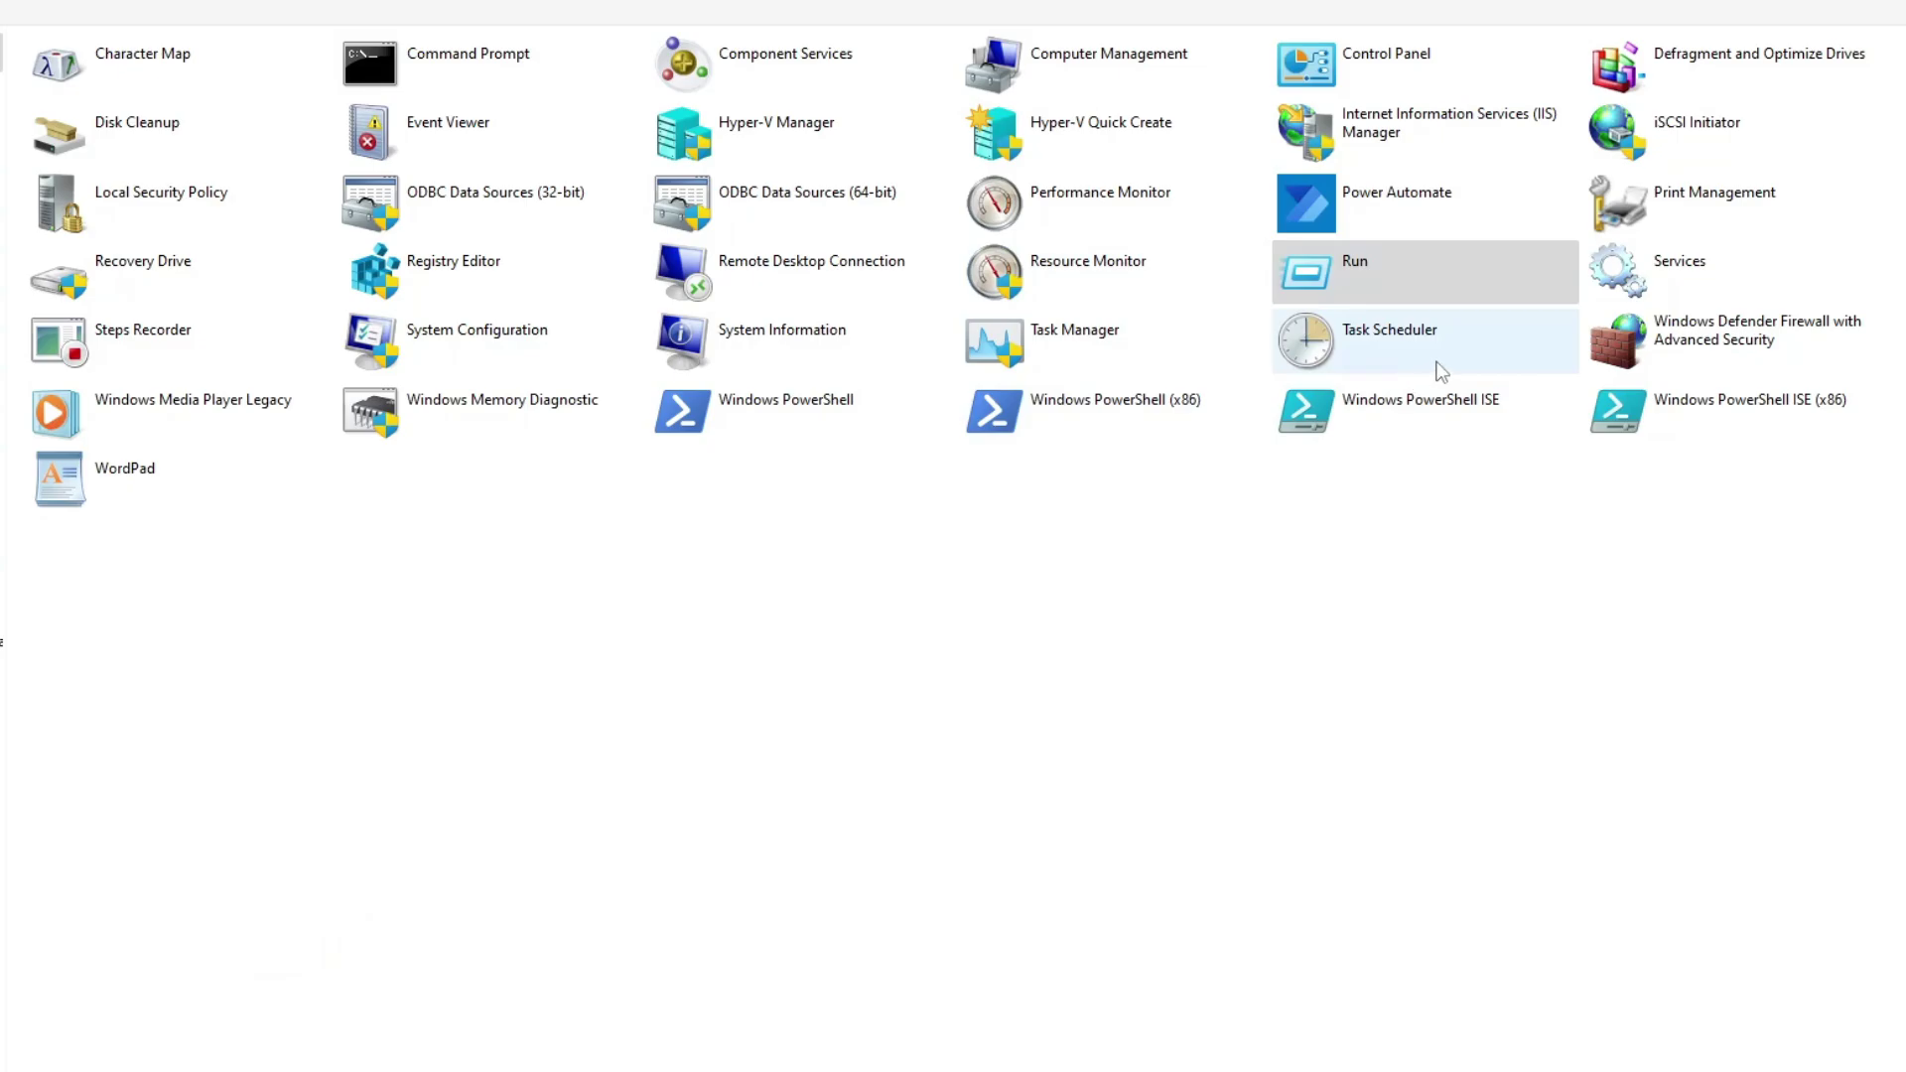
pyautogui.click(1733, 288)
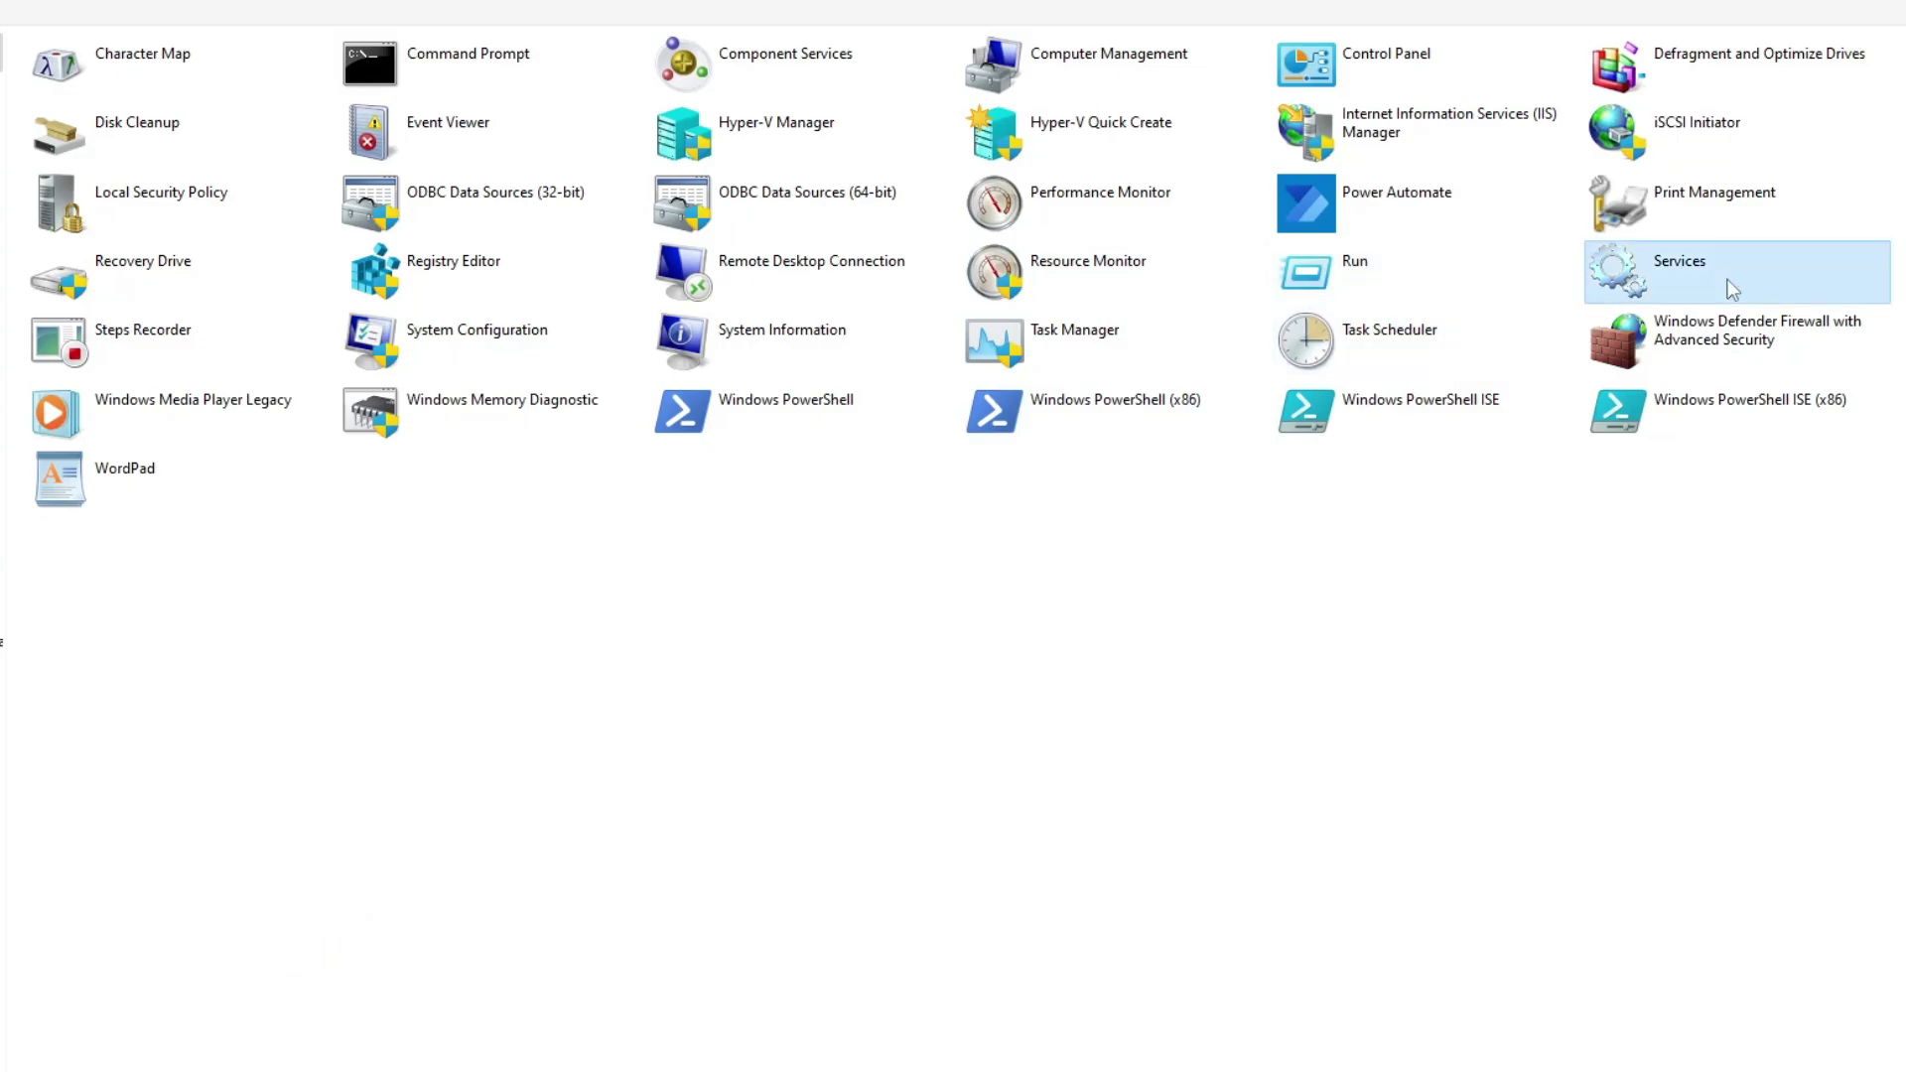
pyautogui.doubleClick(1728, 278)
pyautogui.moveTo(1380, 268); pyautogui.dragTo(689, 94)
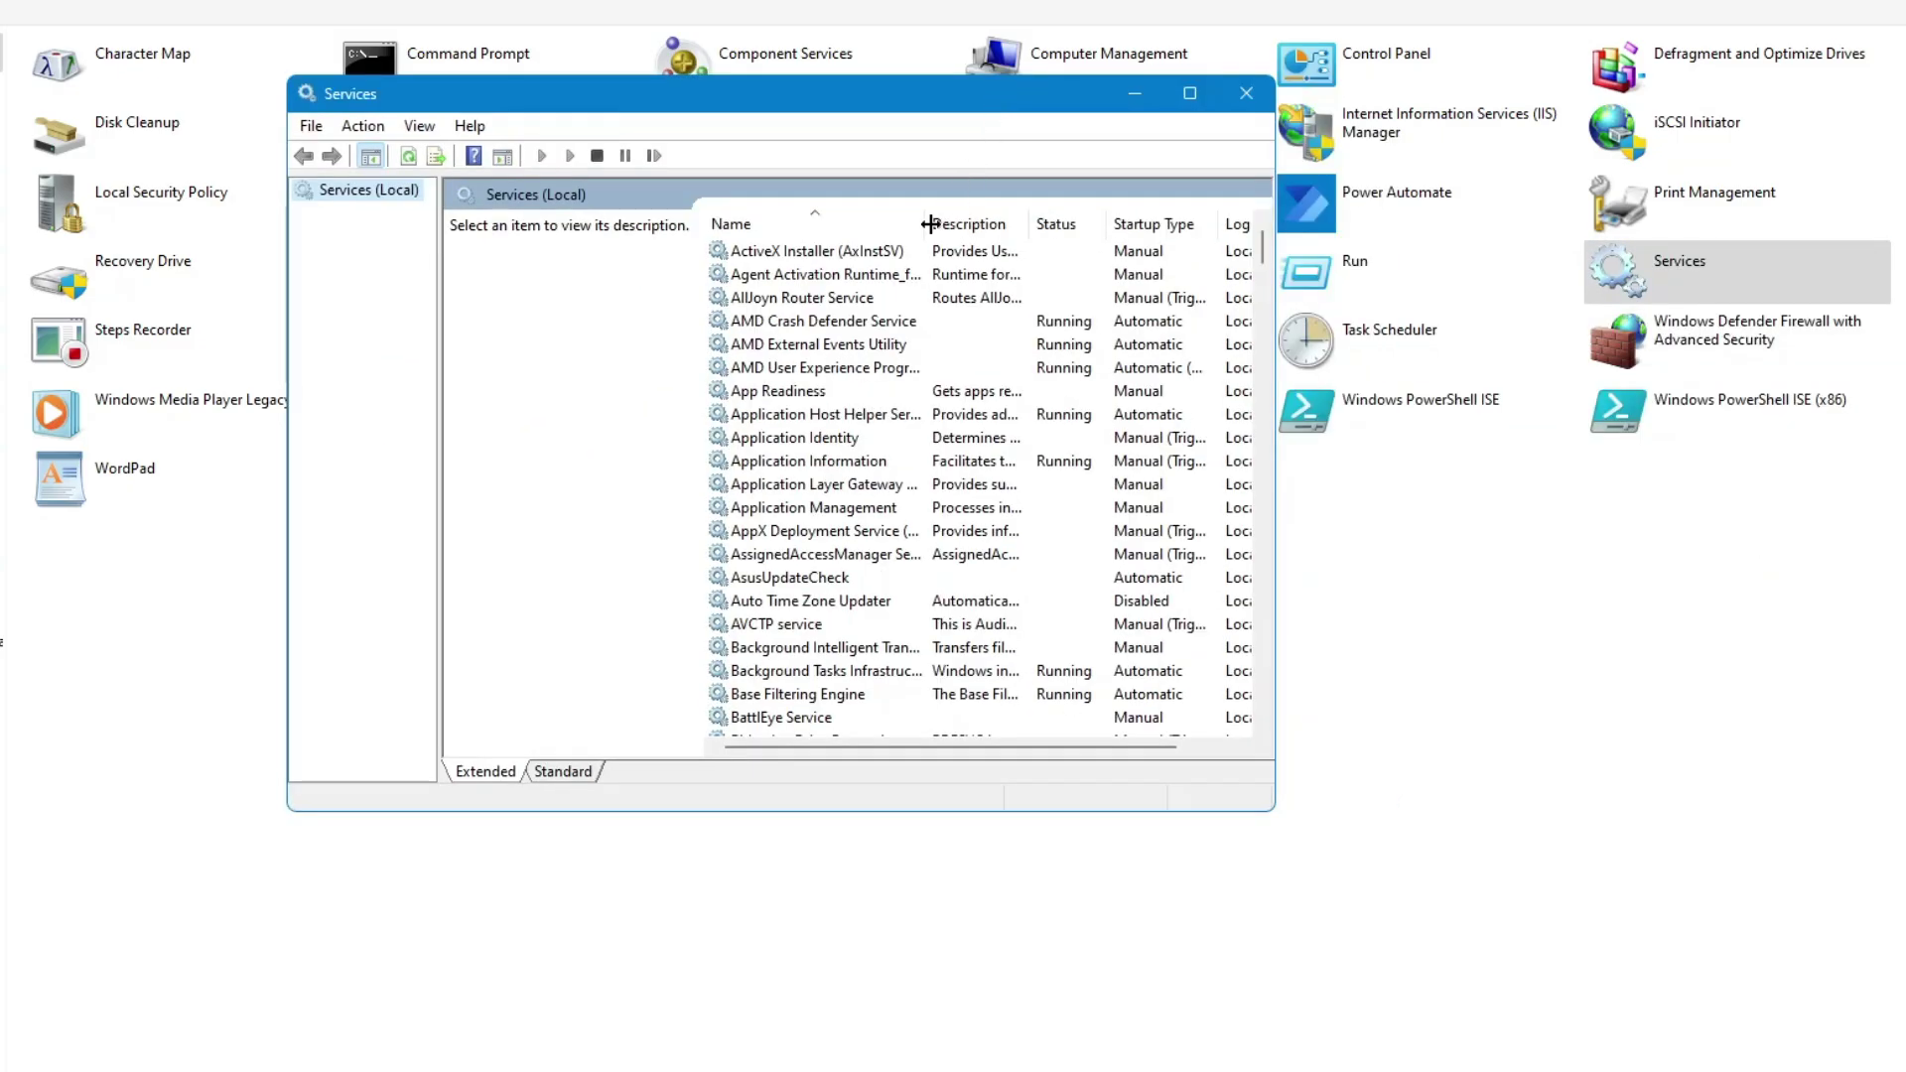
pyautogui.click(856, 368)
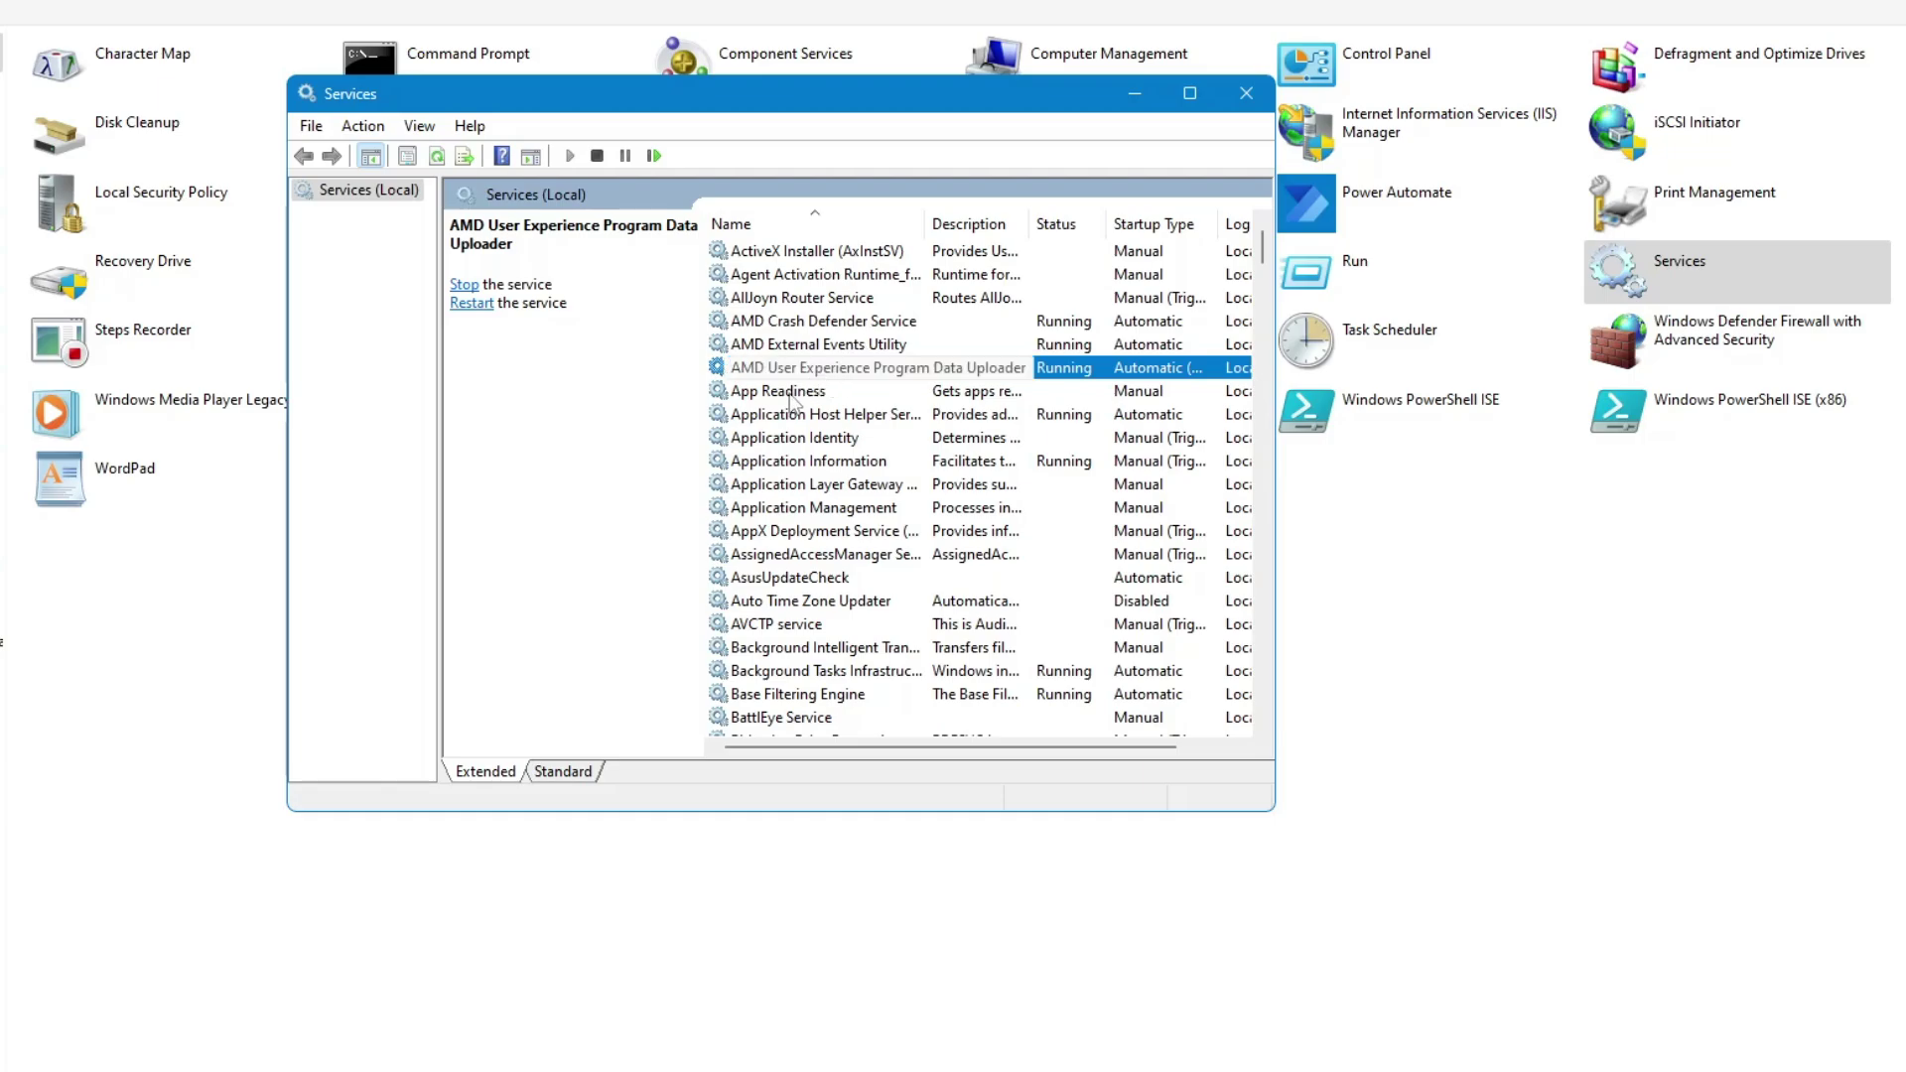
pyautogui.click(773, 462)
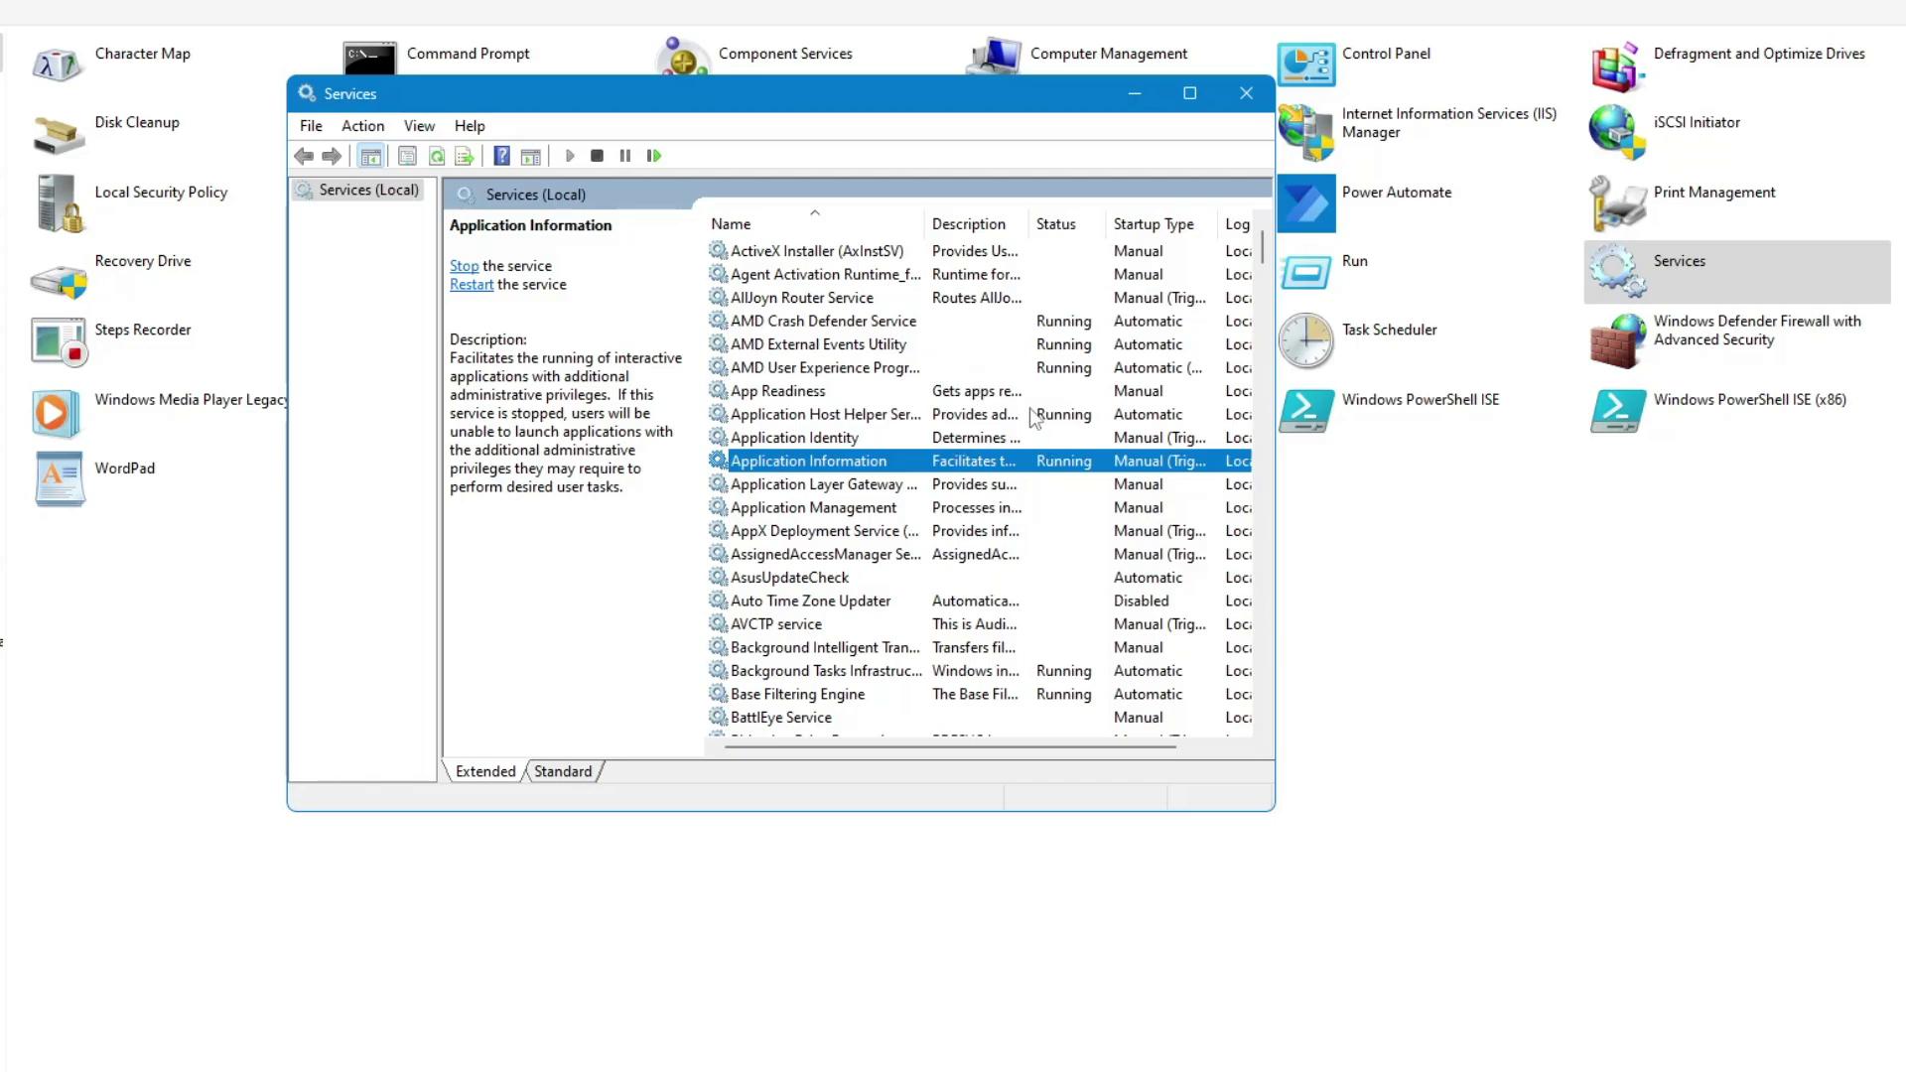
pyautogui.hotkey('alt', 'F4')
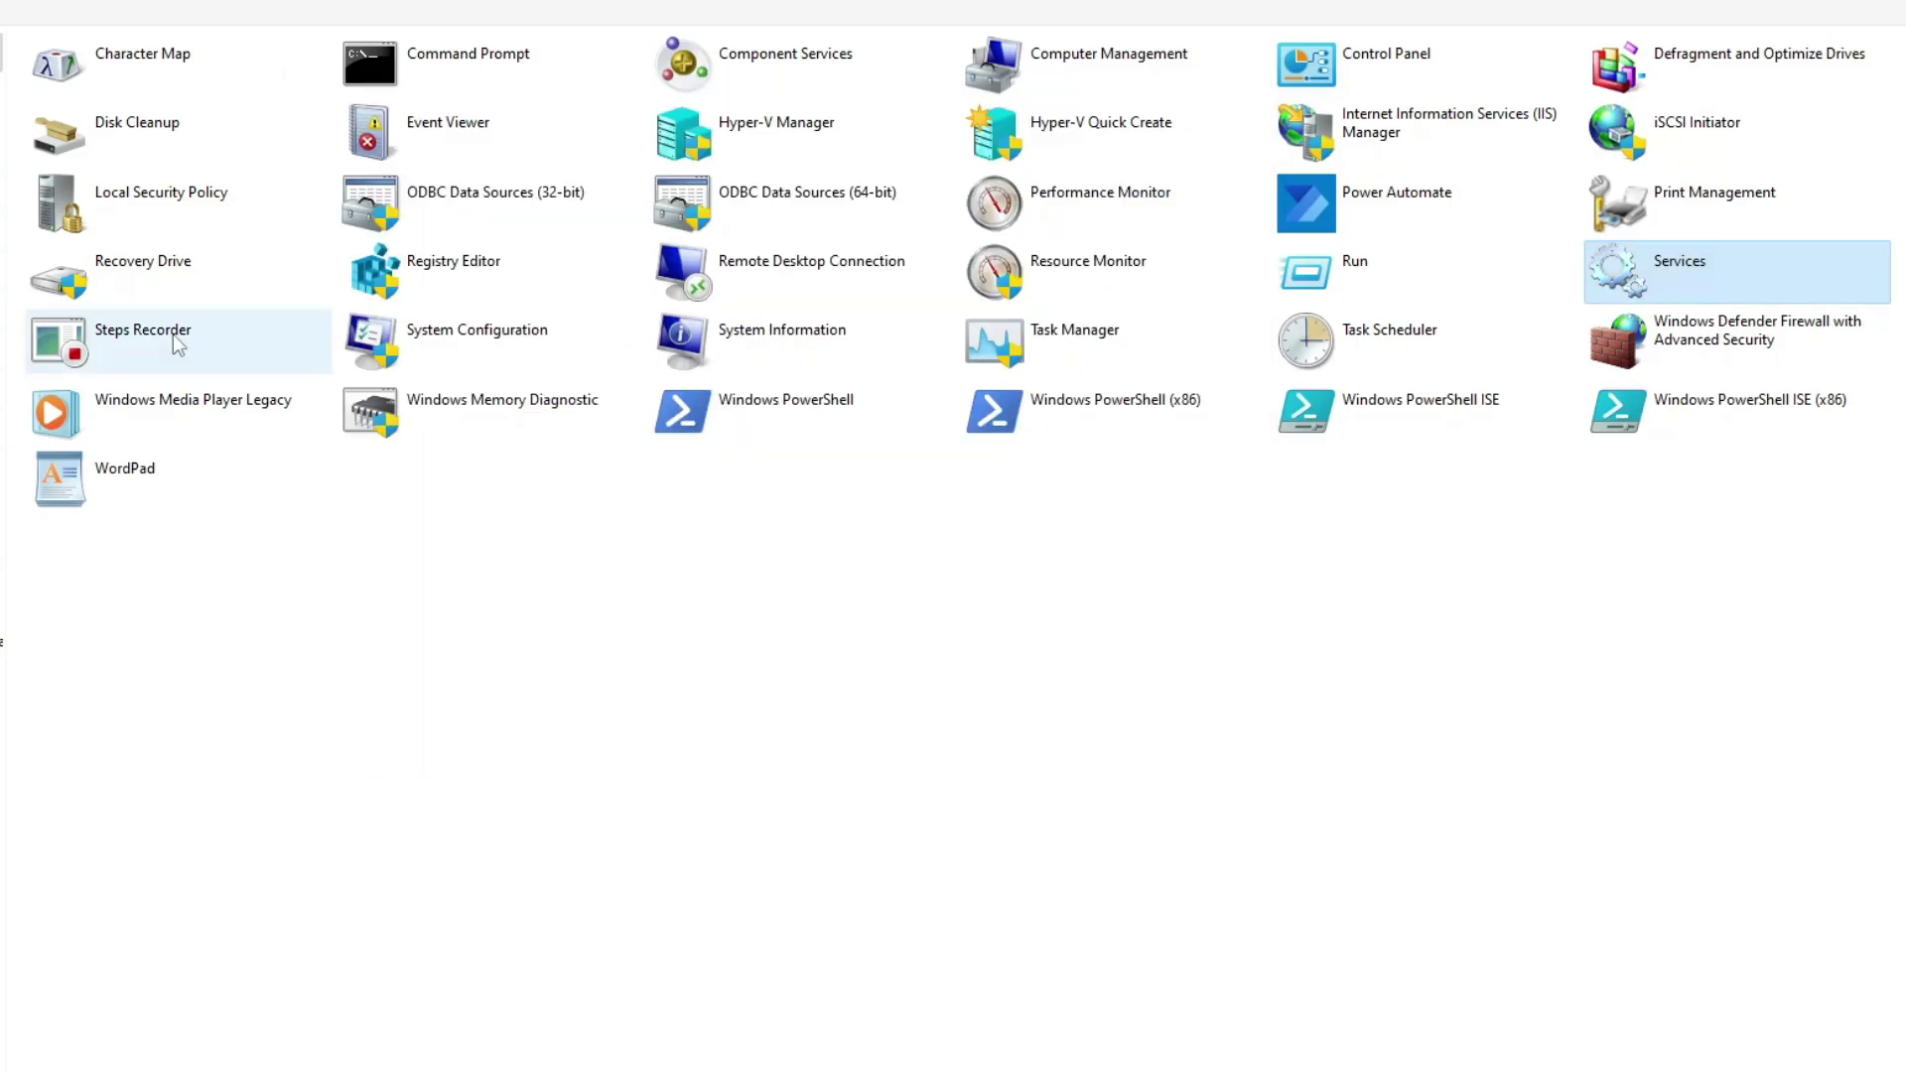
# Start a new Steps Recorder recording.
pyautogui.doubleClick(172, 334)
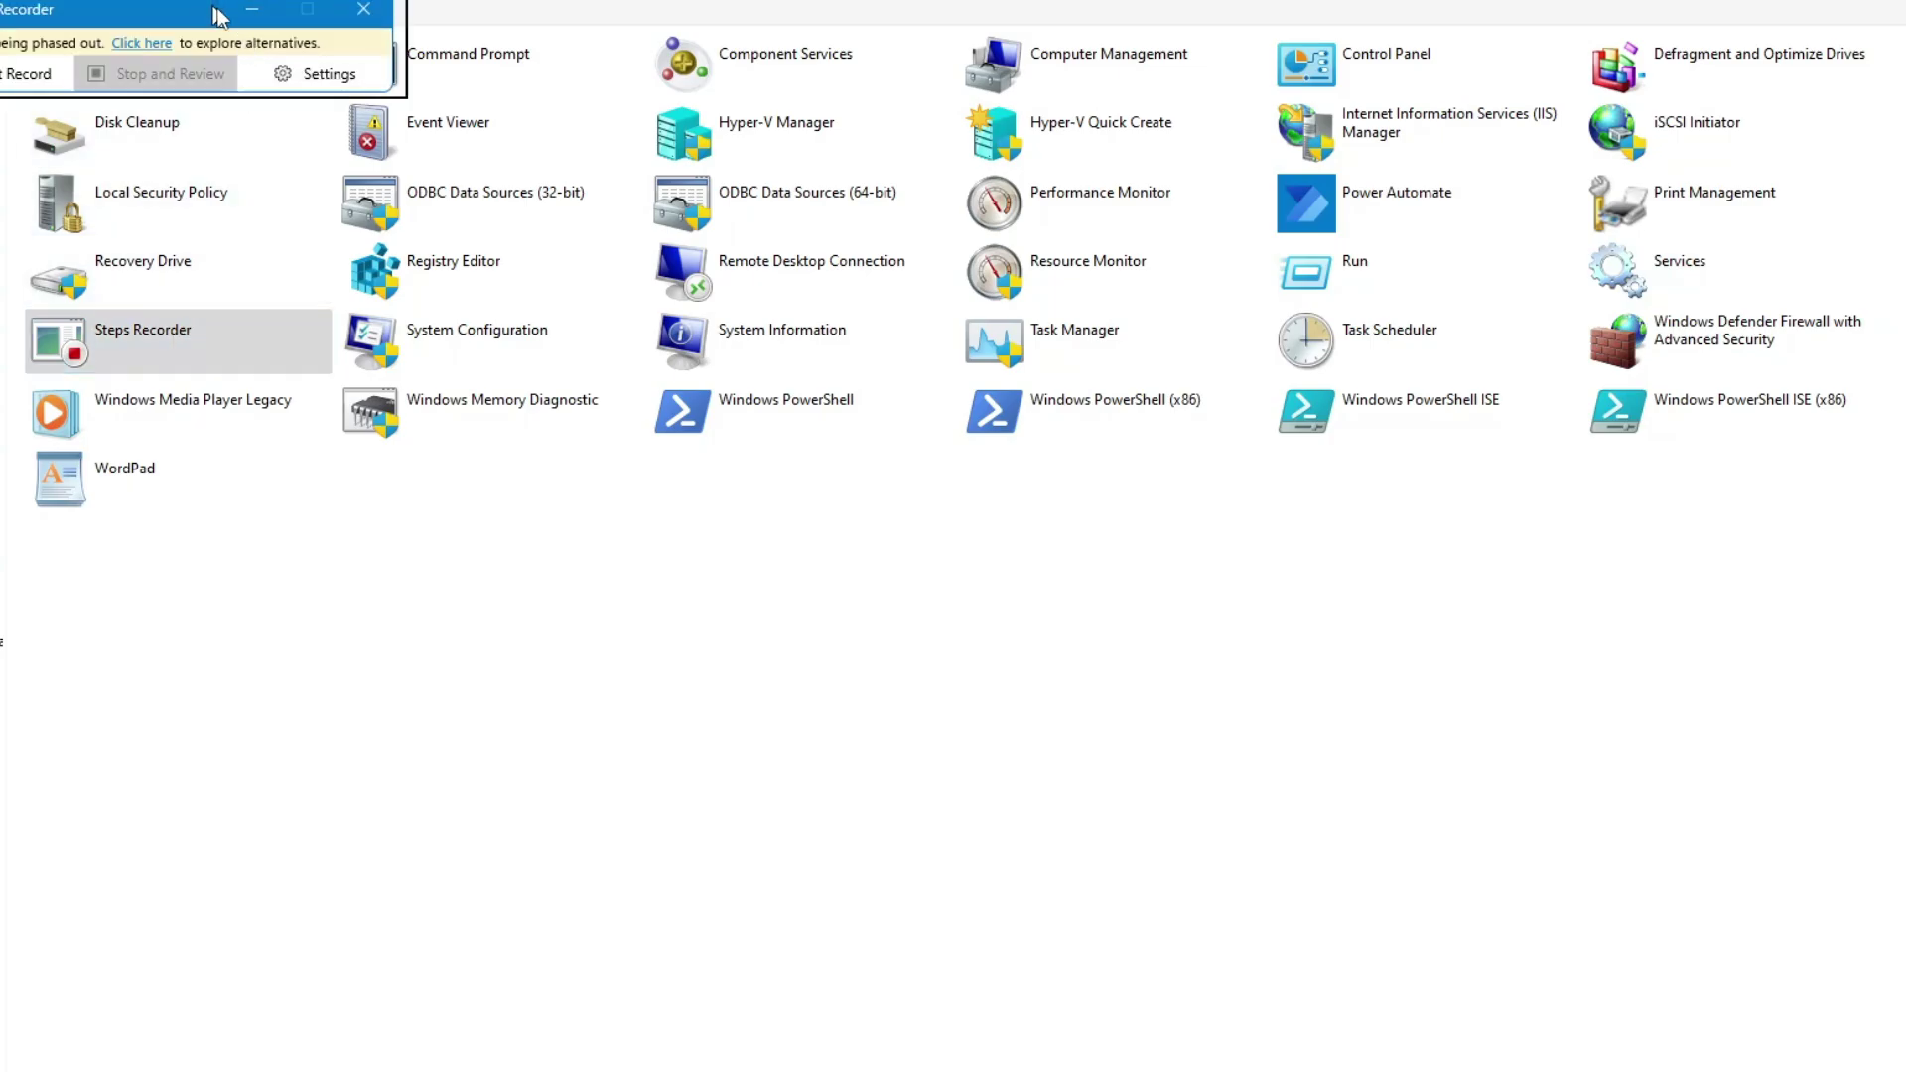
pyautogui.moveTo(206, 9); pyautogui.dragTo(514, 171)
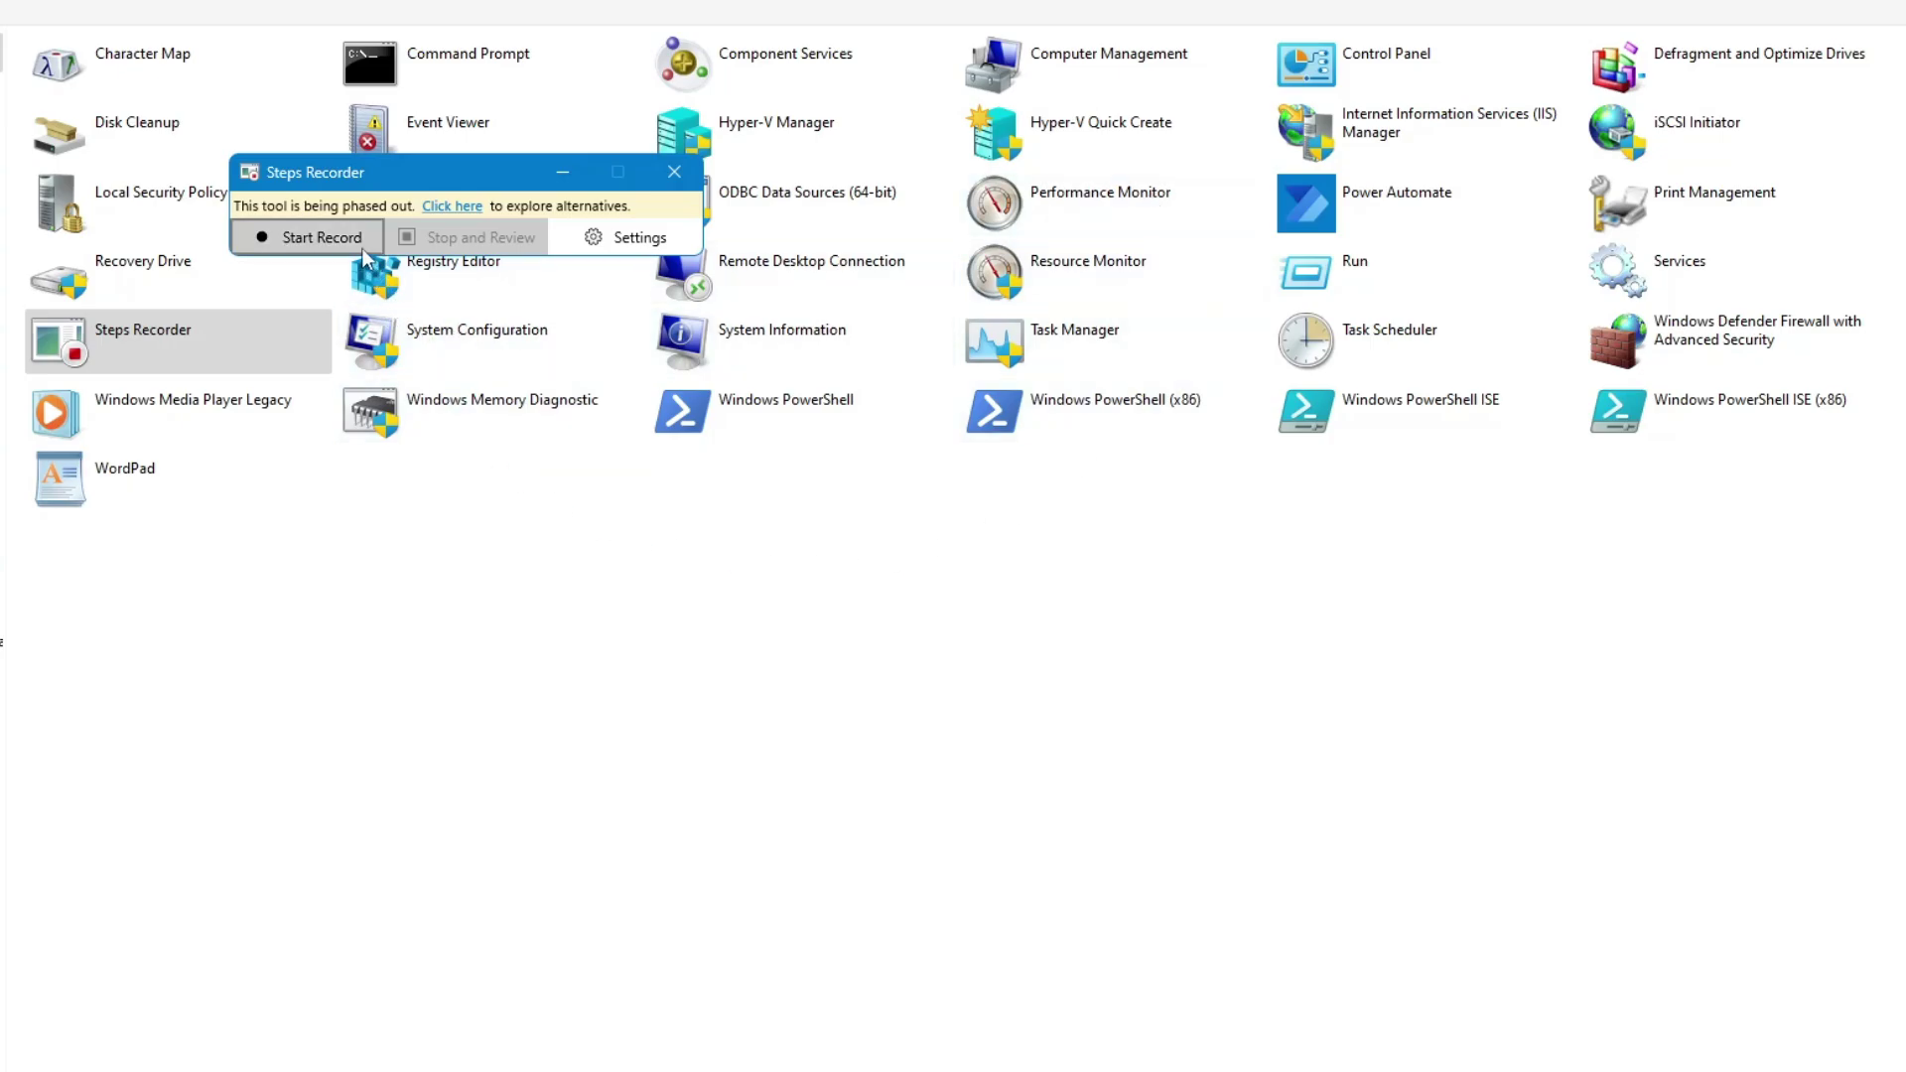
pyautogui.click(319, 240)
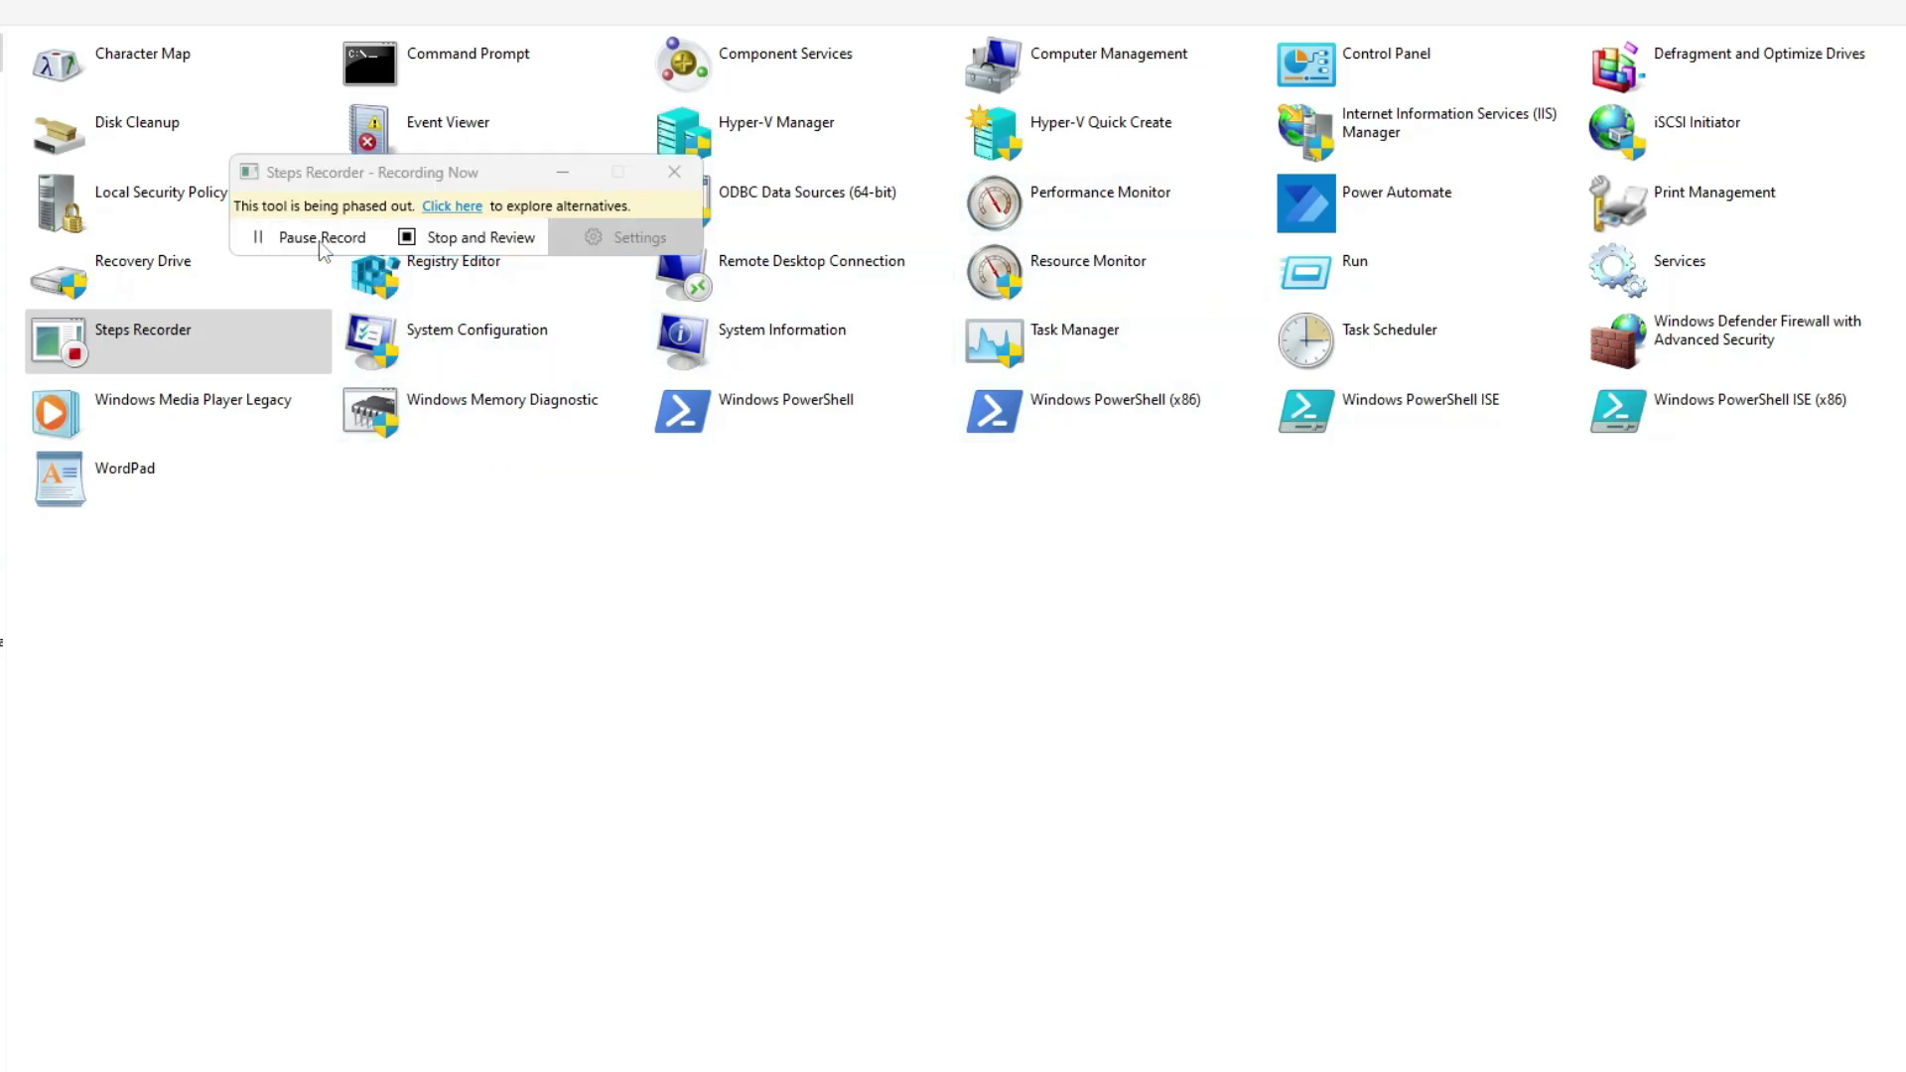
# Visit the Personalization page in Settings while recording, then close Settings.
pyautogui.click(1106, 586)
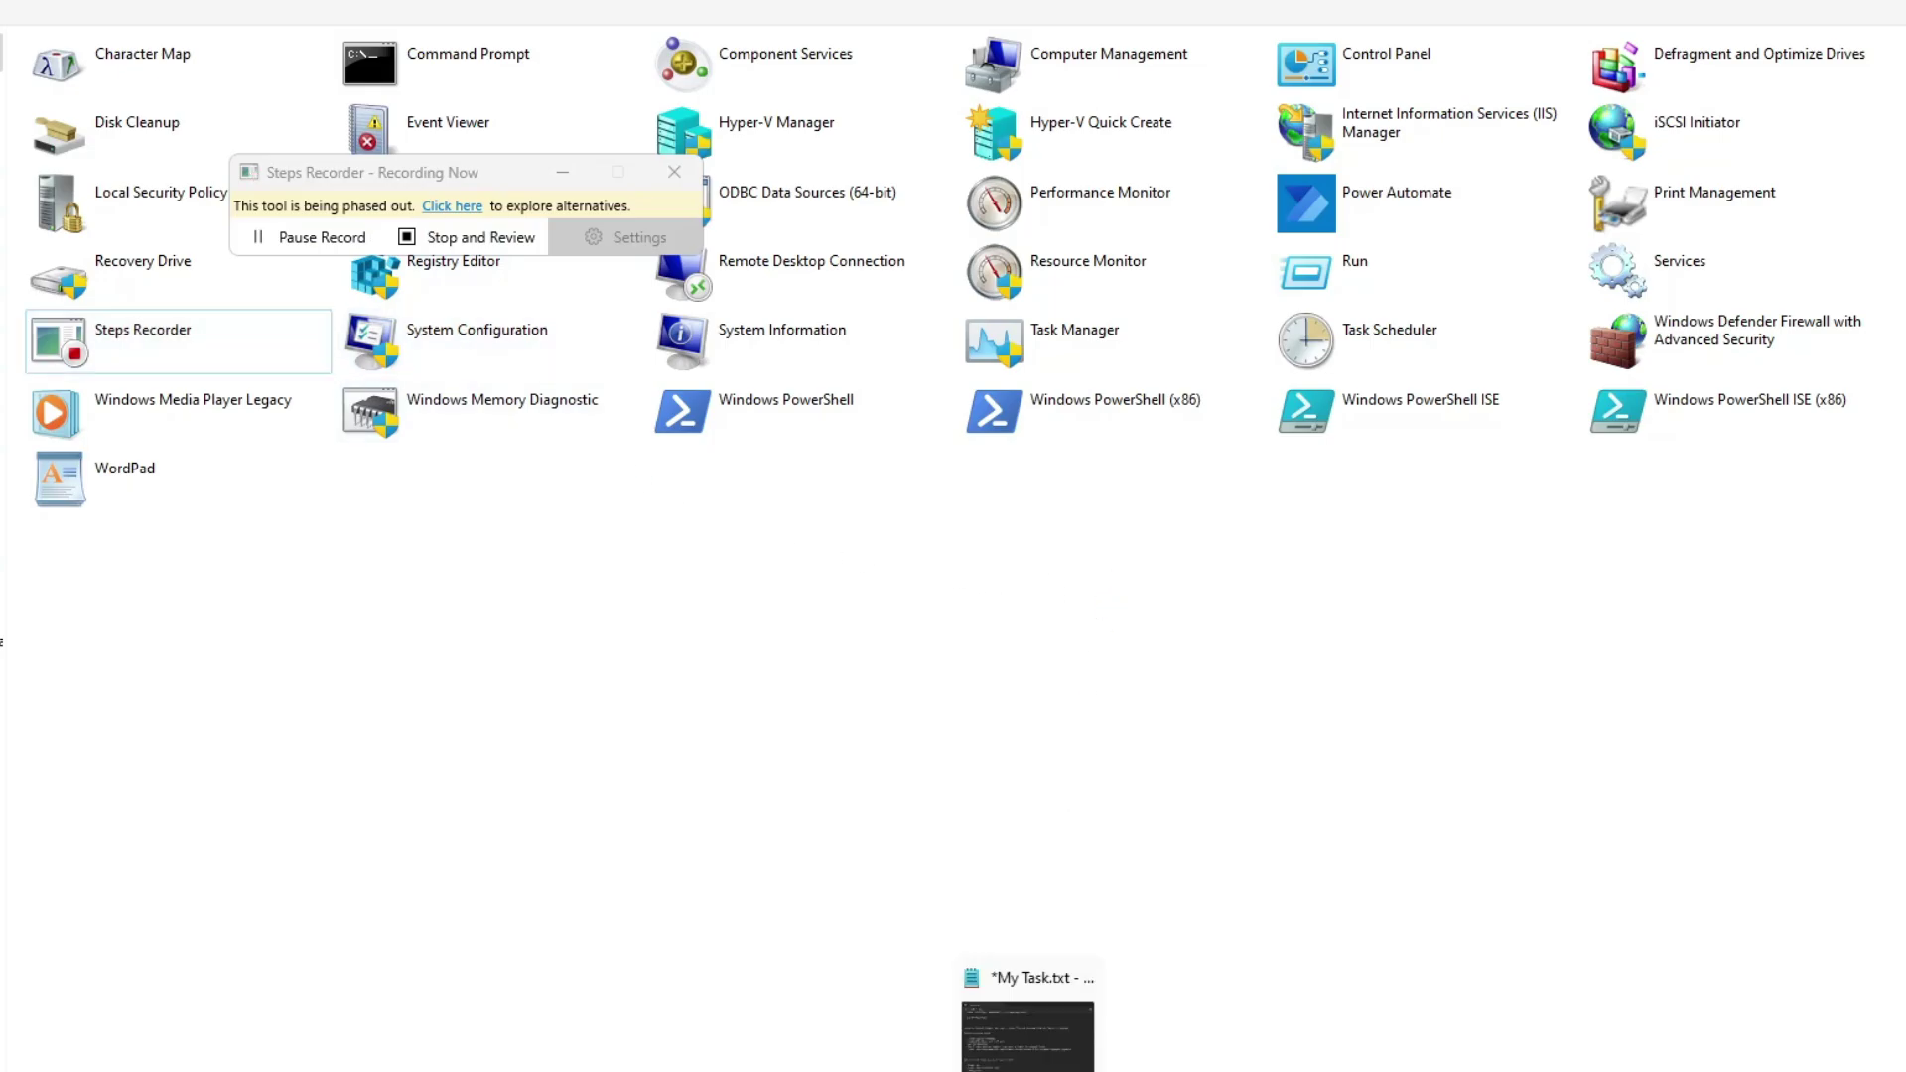
pyautogui.click(1073, 1067)
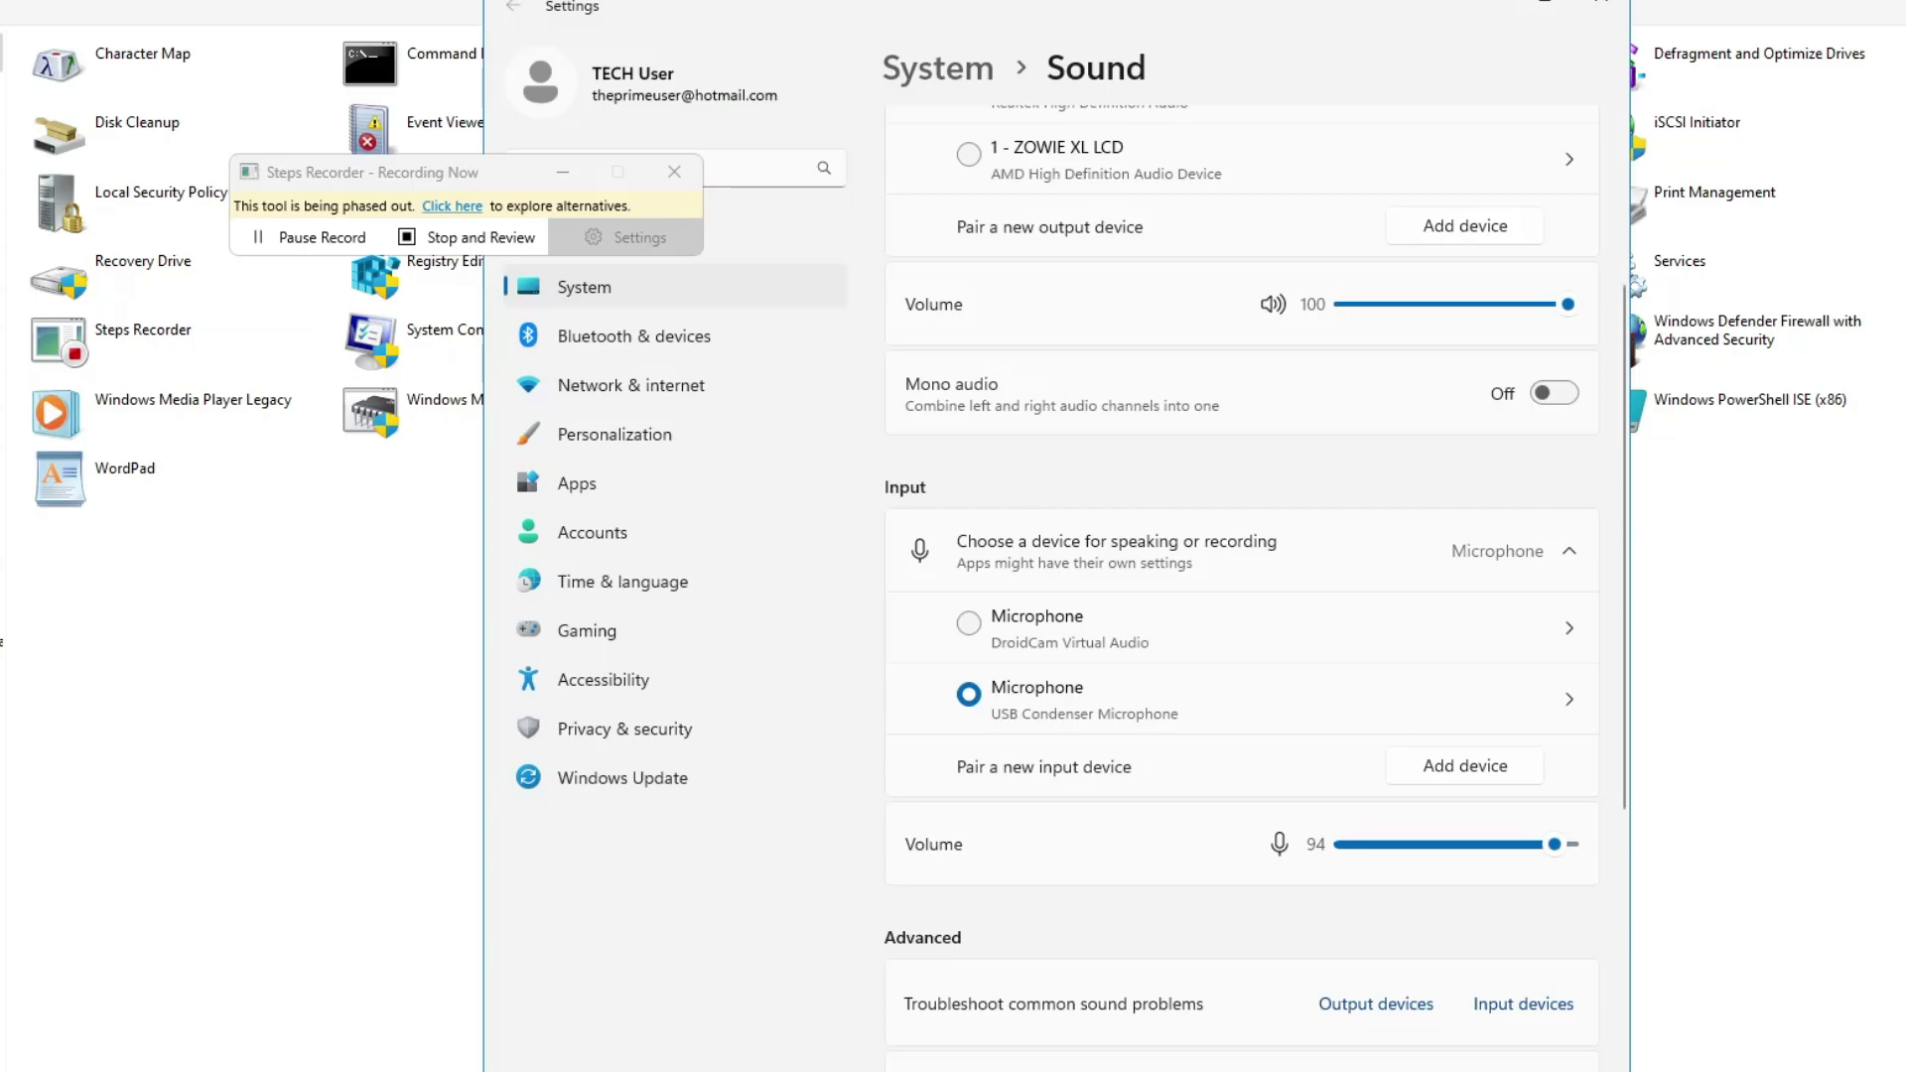
pyautogui.moveTo(1238, 15); pyautogui.dragTo(1431, 5)
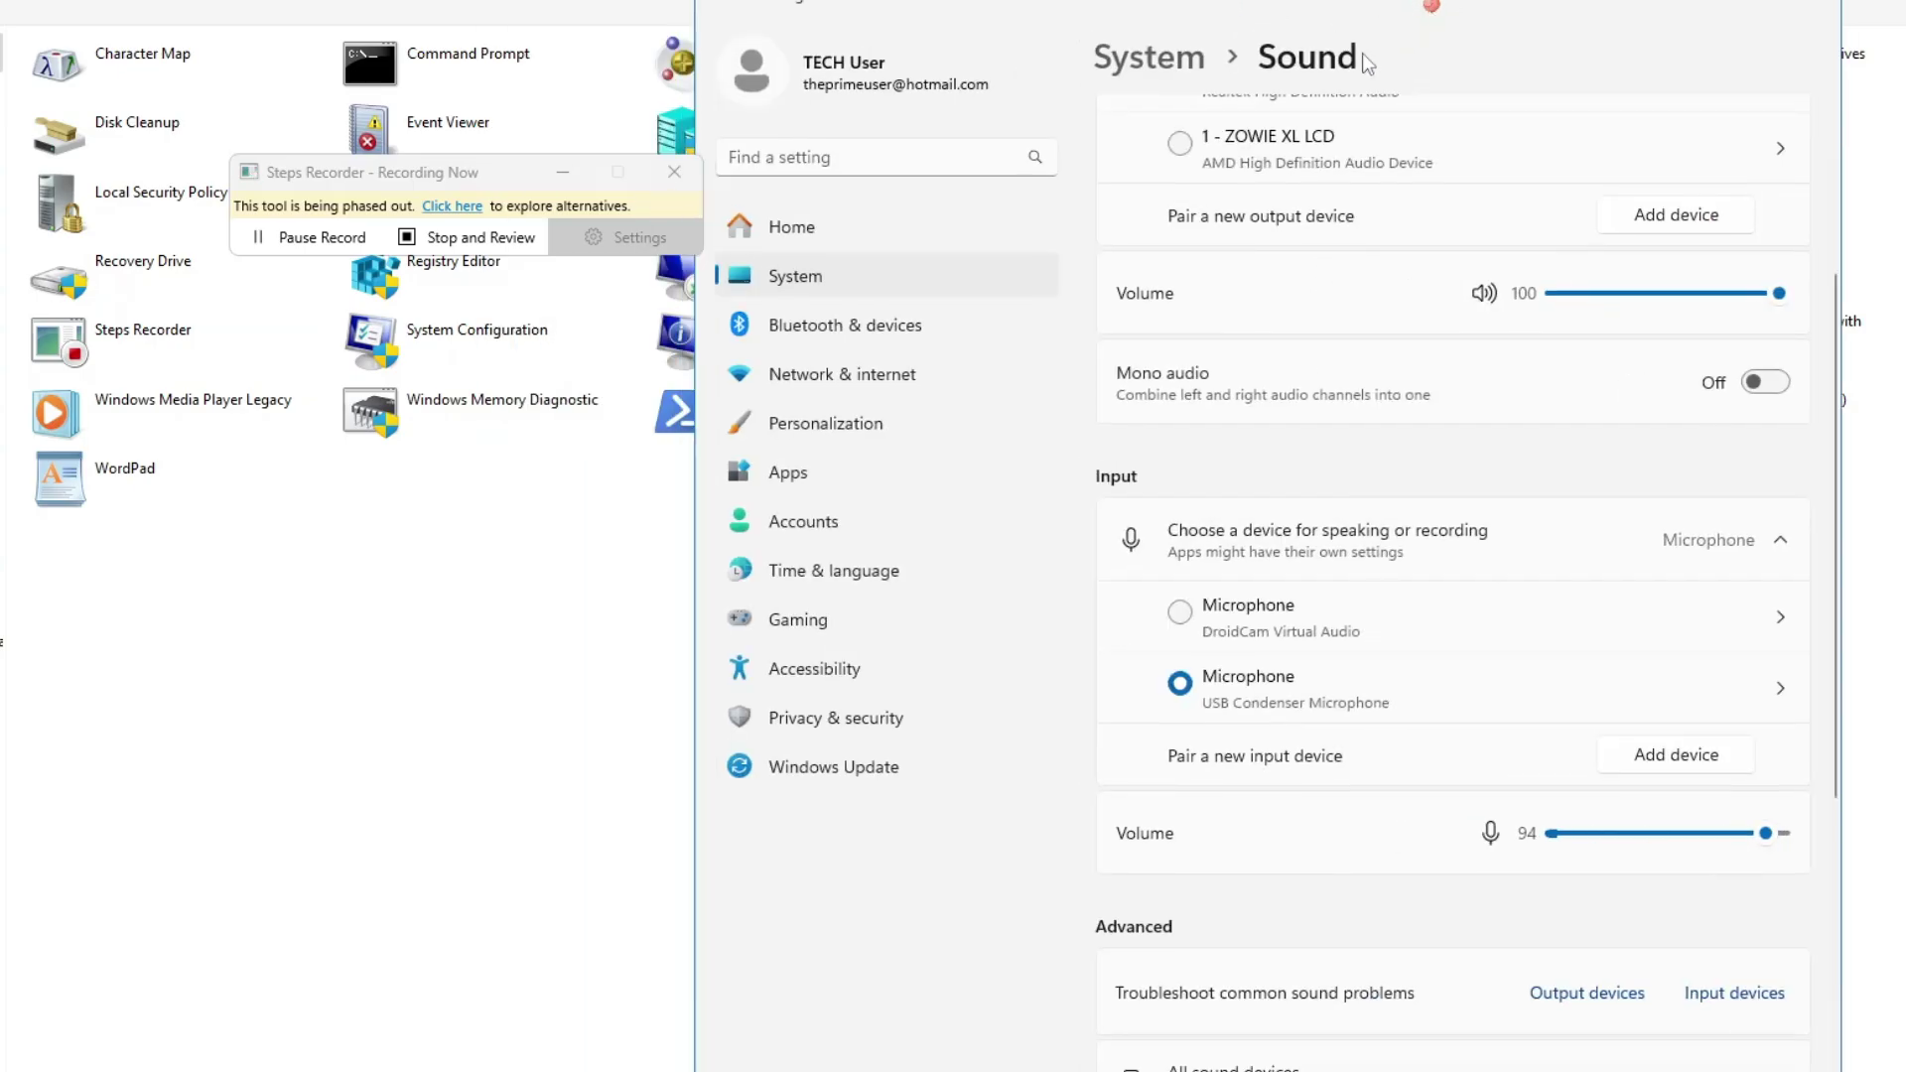
pyautogui.click(824, 437)
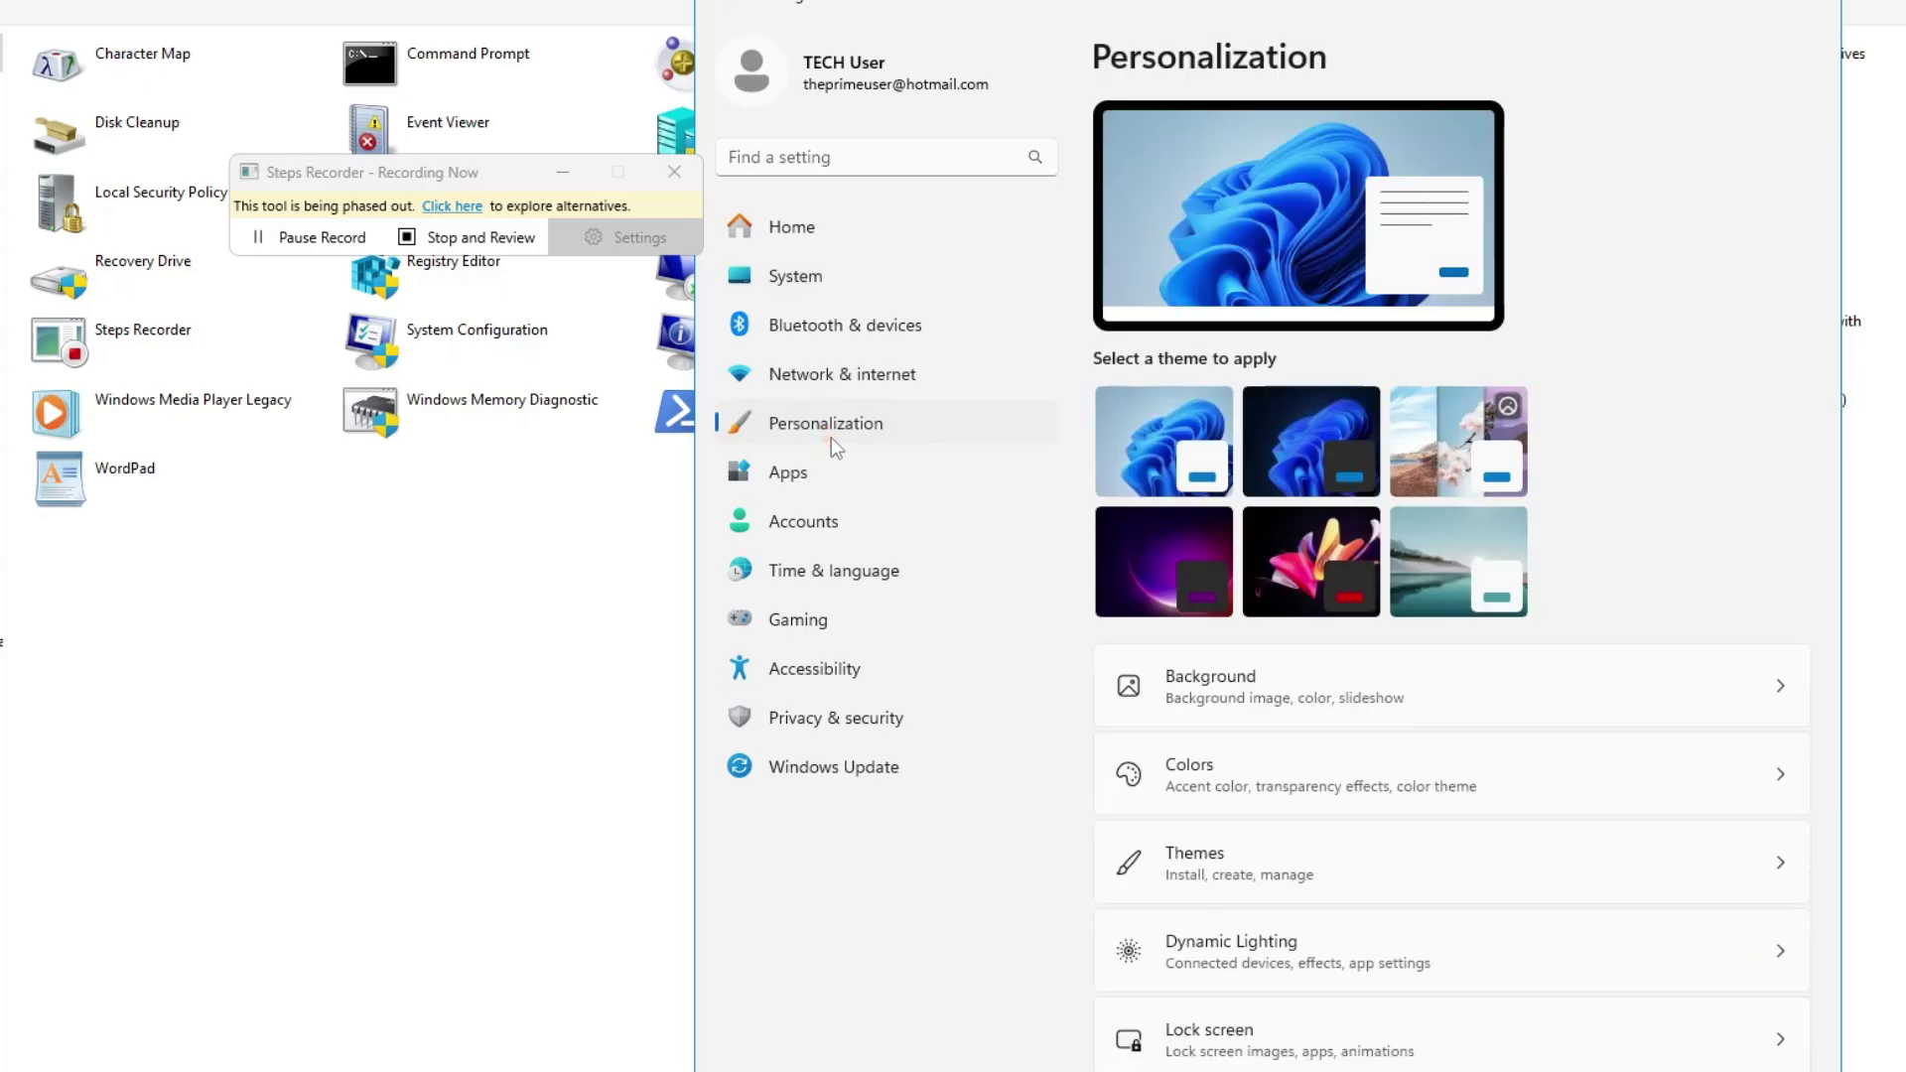
pyautogui.click(1713, 2)
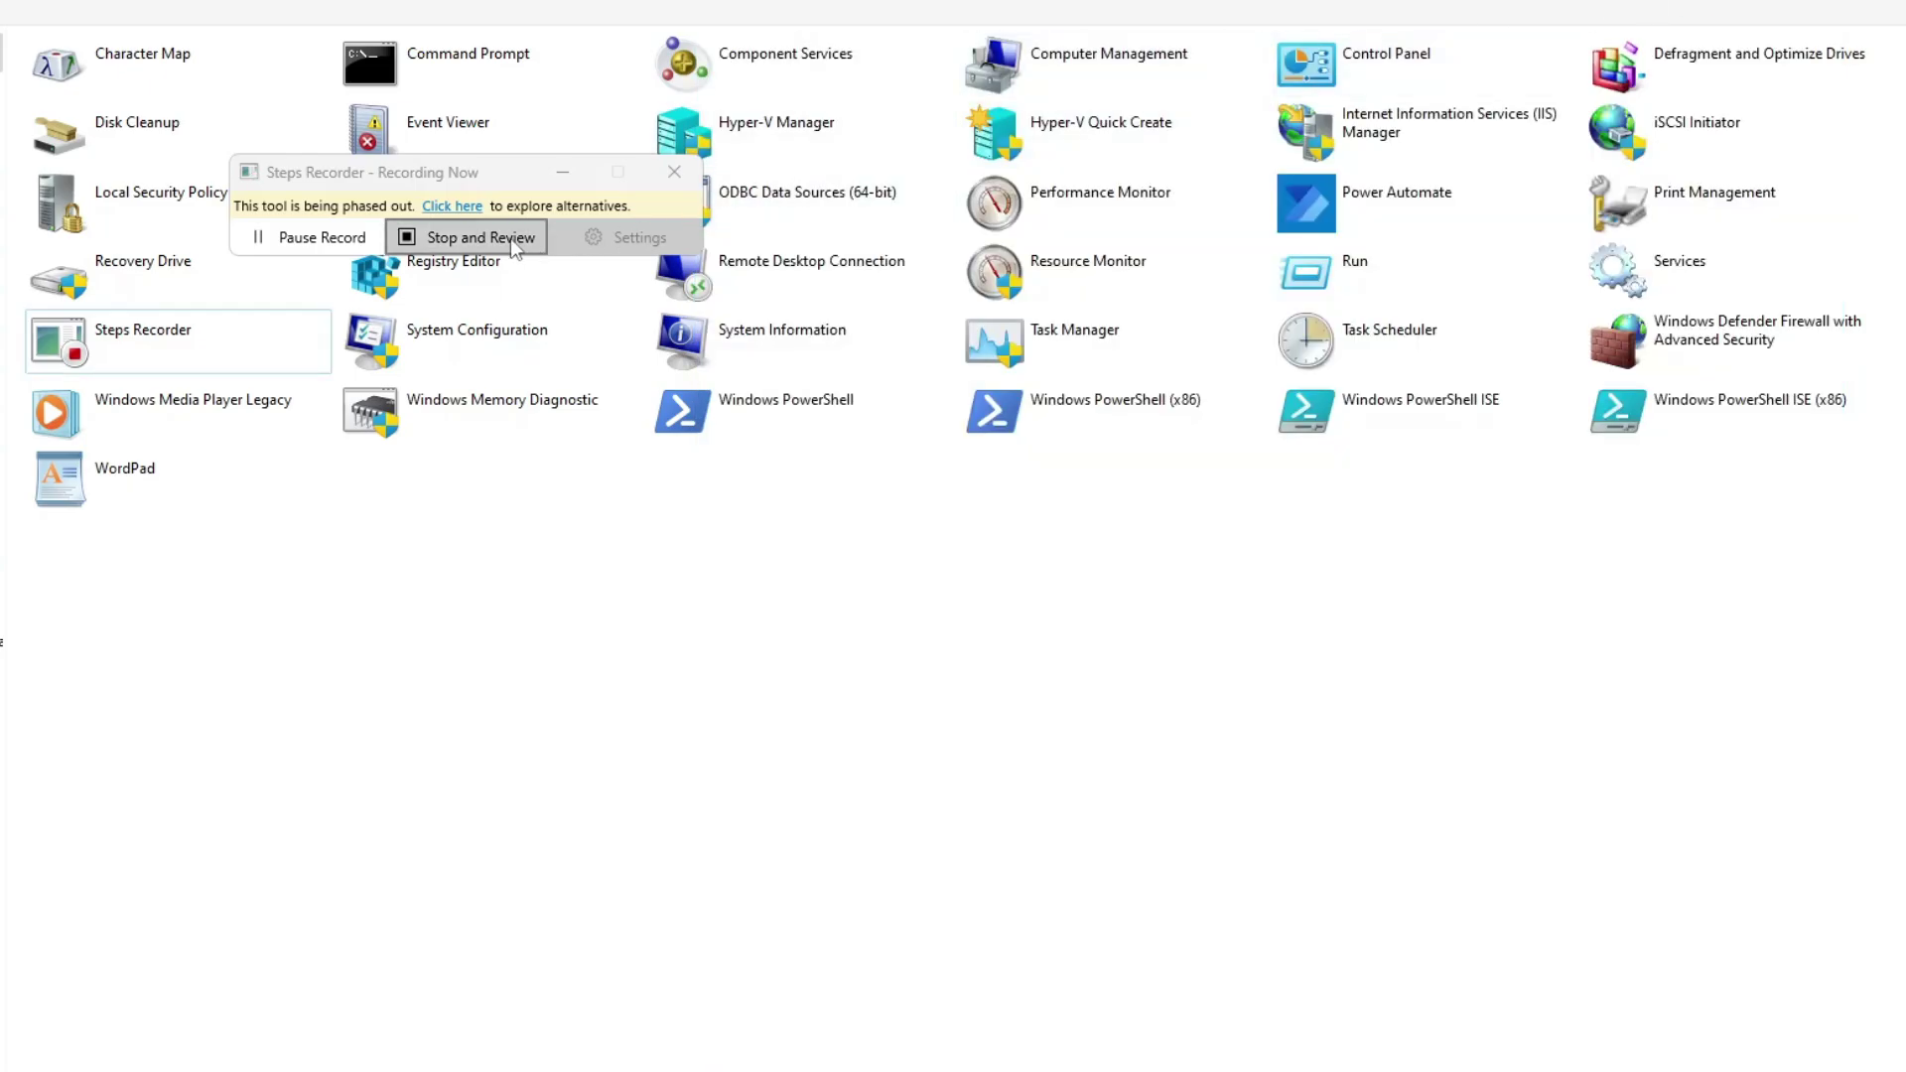
# Stop recording, scroll through the ten captured steps, and close Steps Recorder without saving.
pyautogui.click(468, 241)
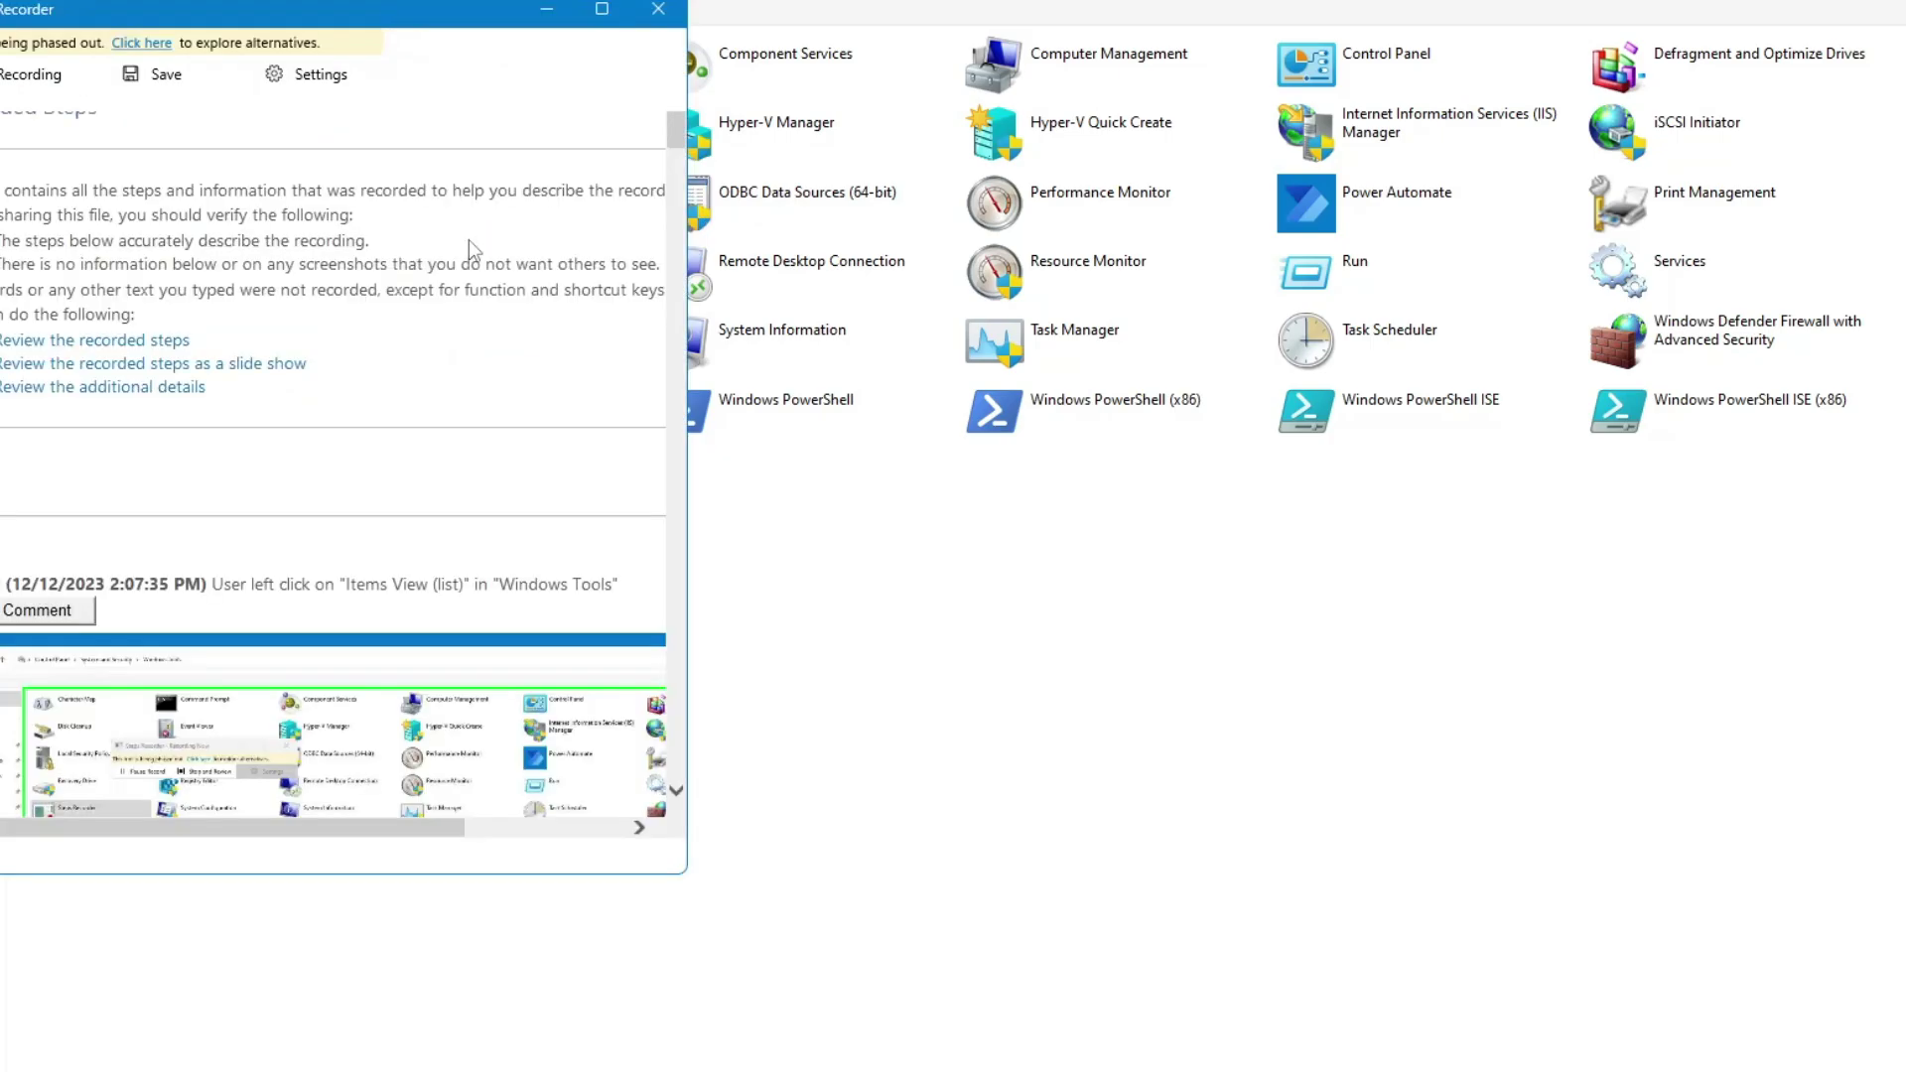
pyautogui.moveTo(425, 30); pyautogui.dragTo(751, 28)
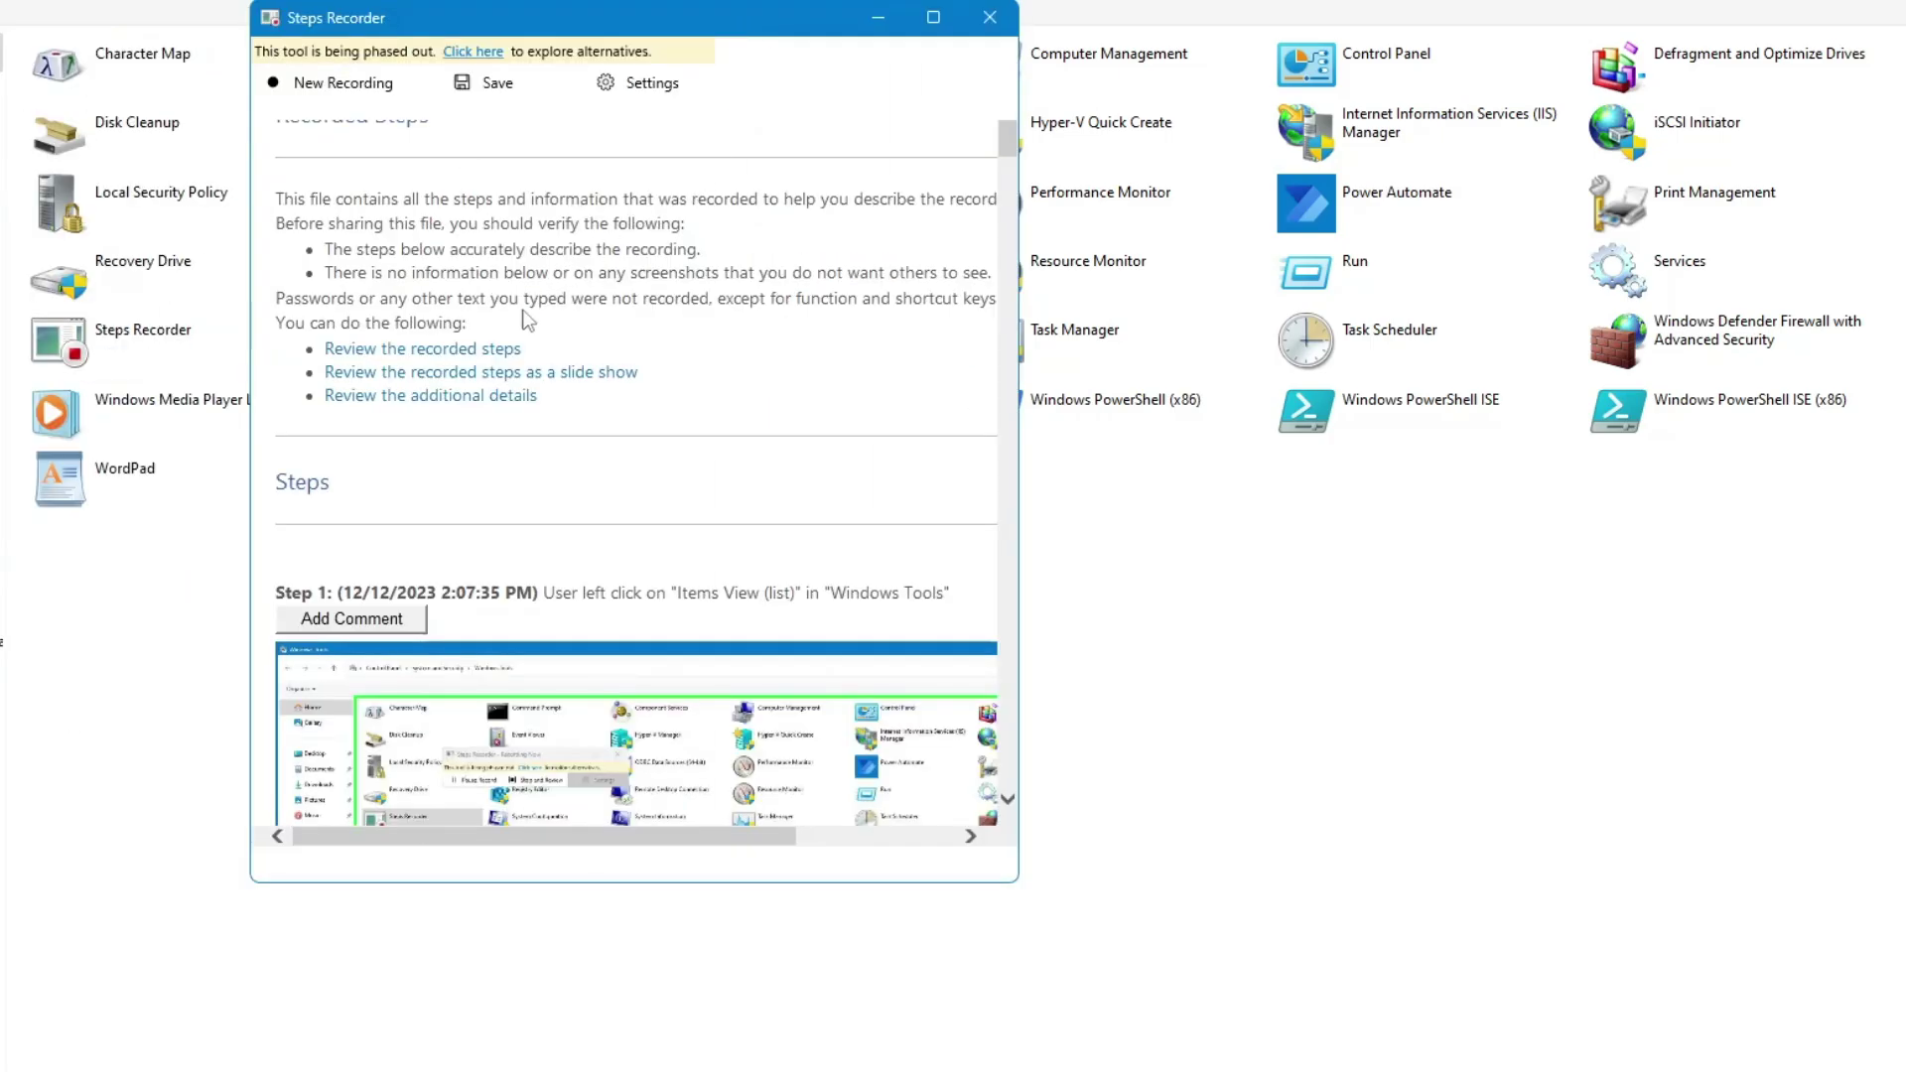
pyautogui.scroll(-3, 508, 331)
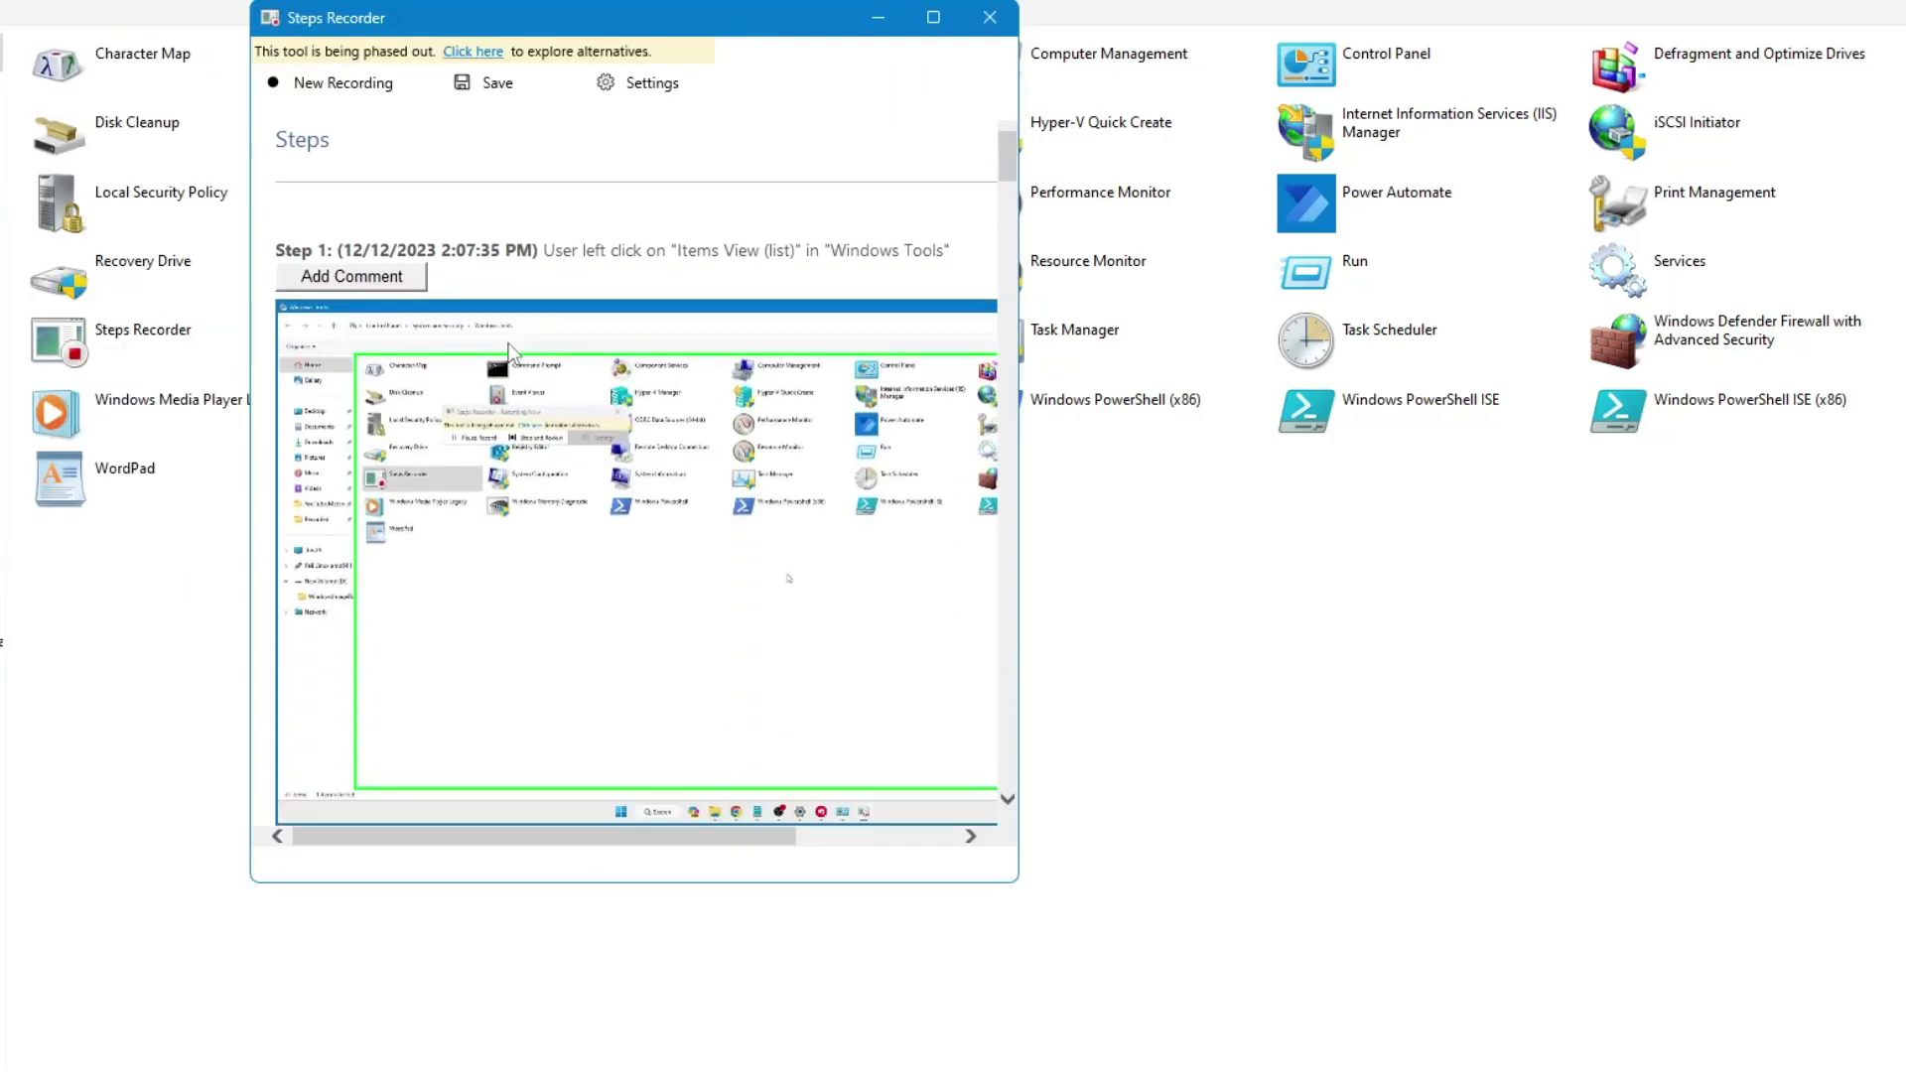
pyautogui.scroll(-10, 508, 349)
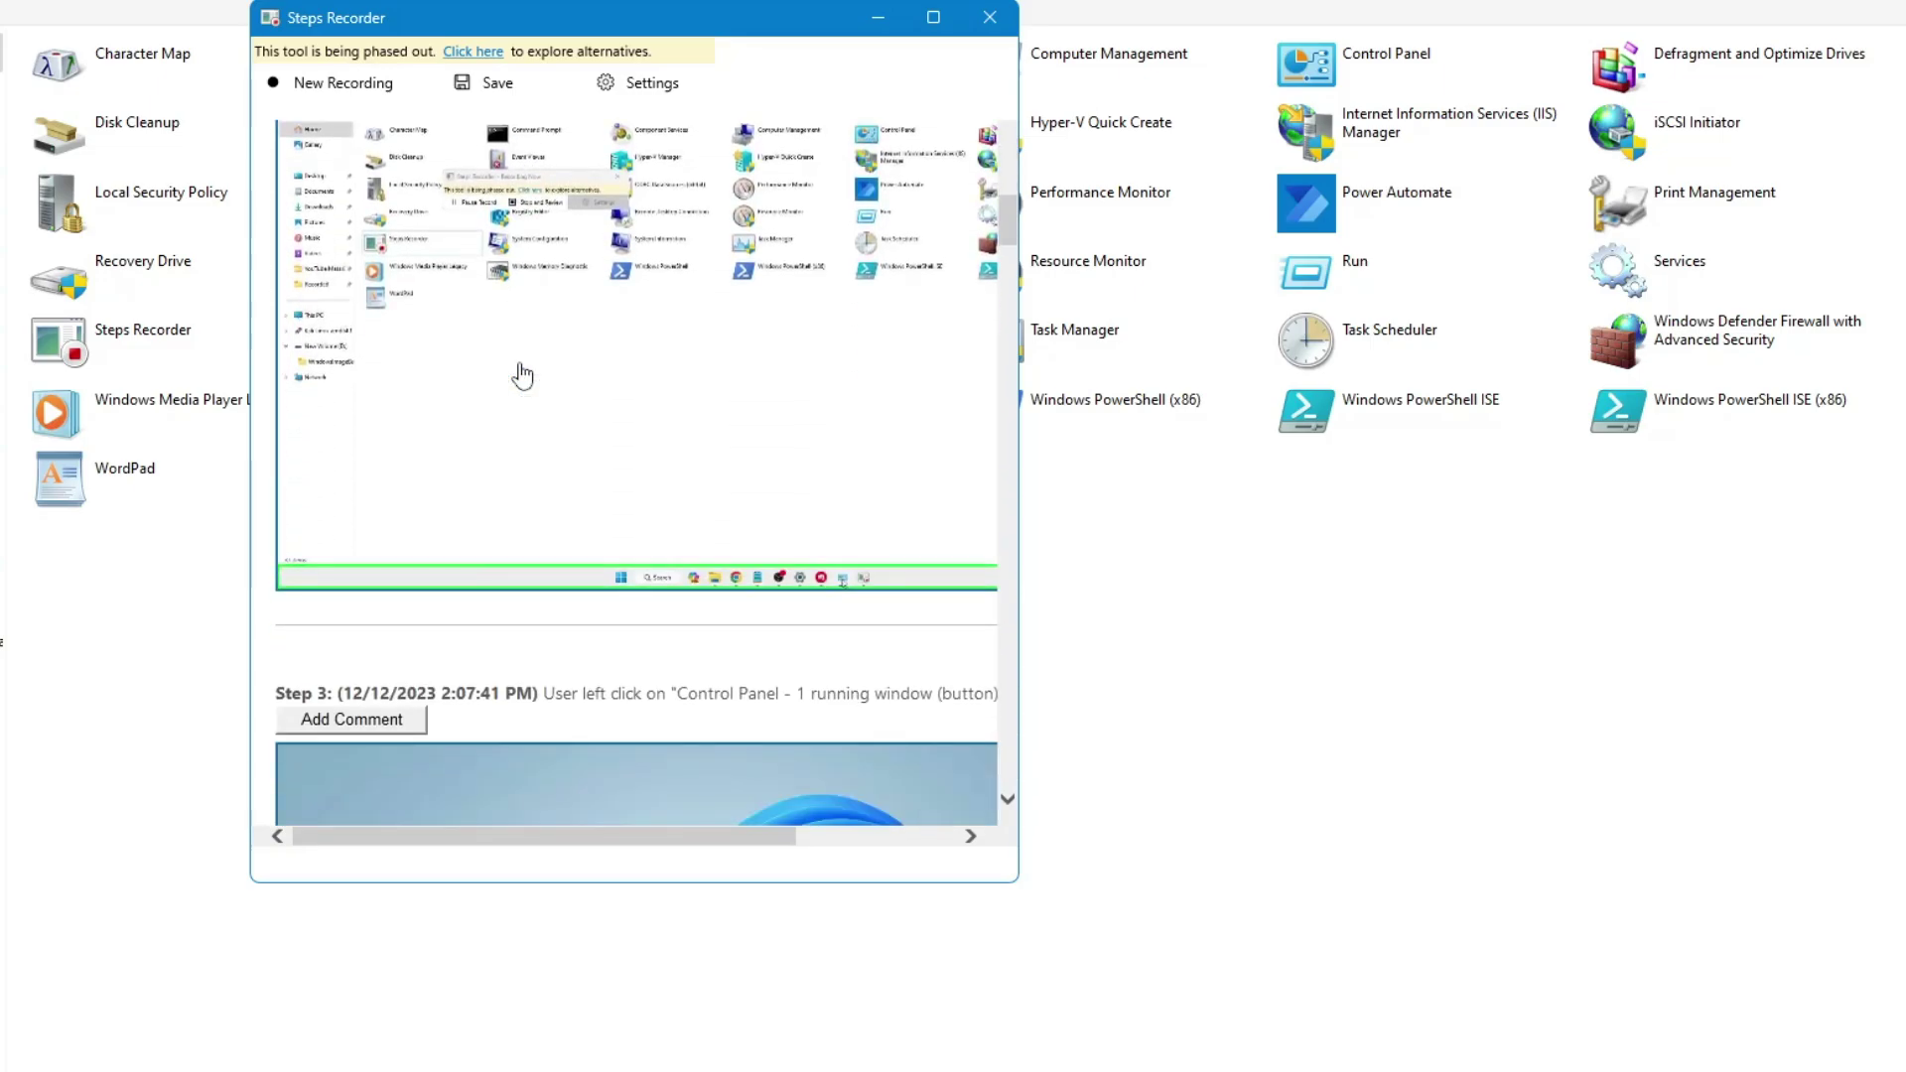
pyautogui.scroll(-10, 523, 376)
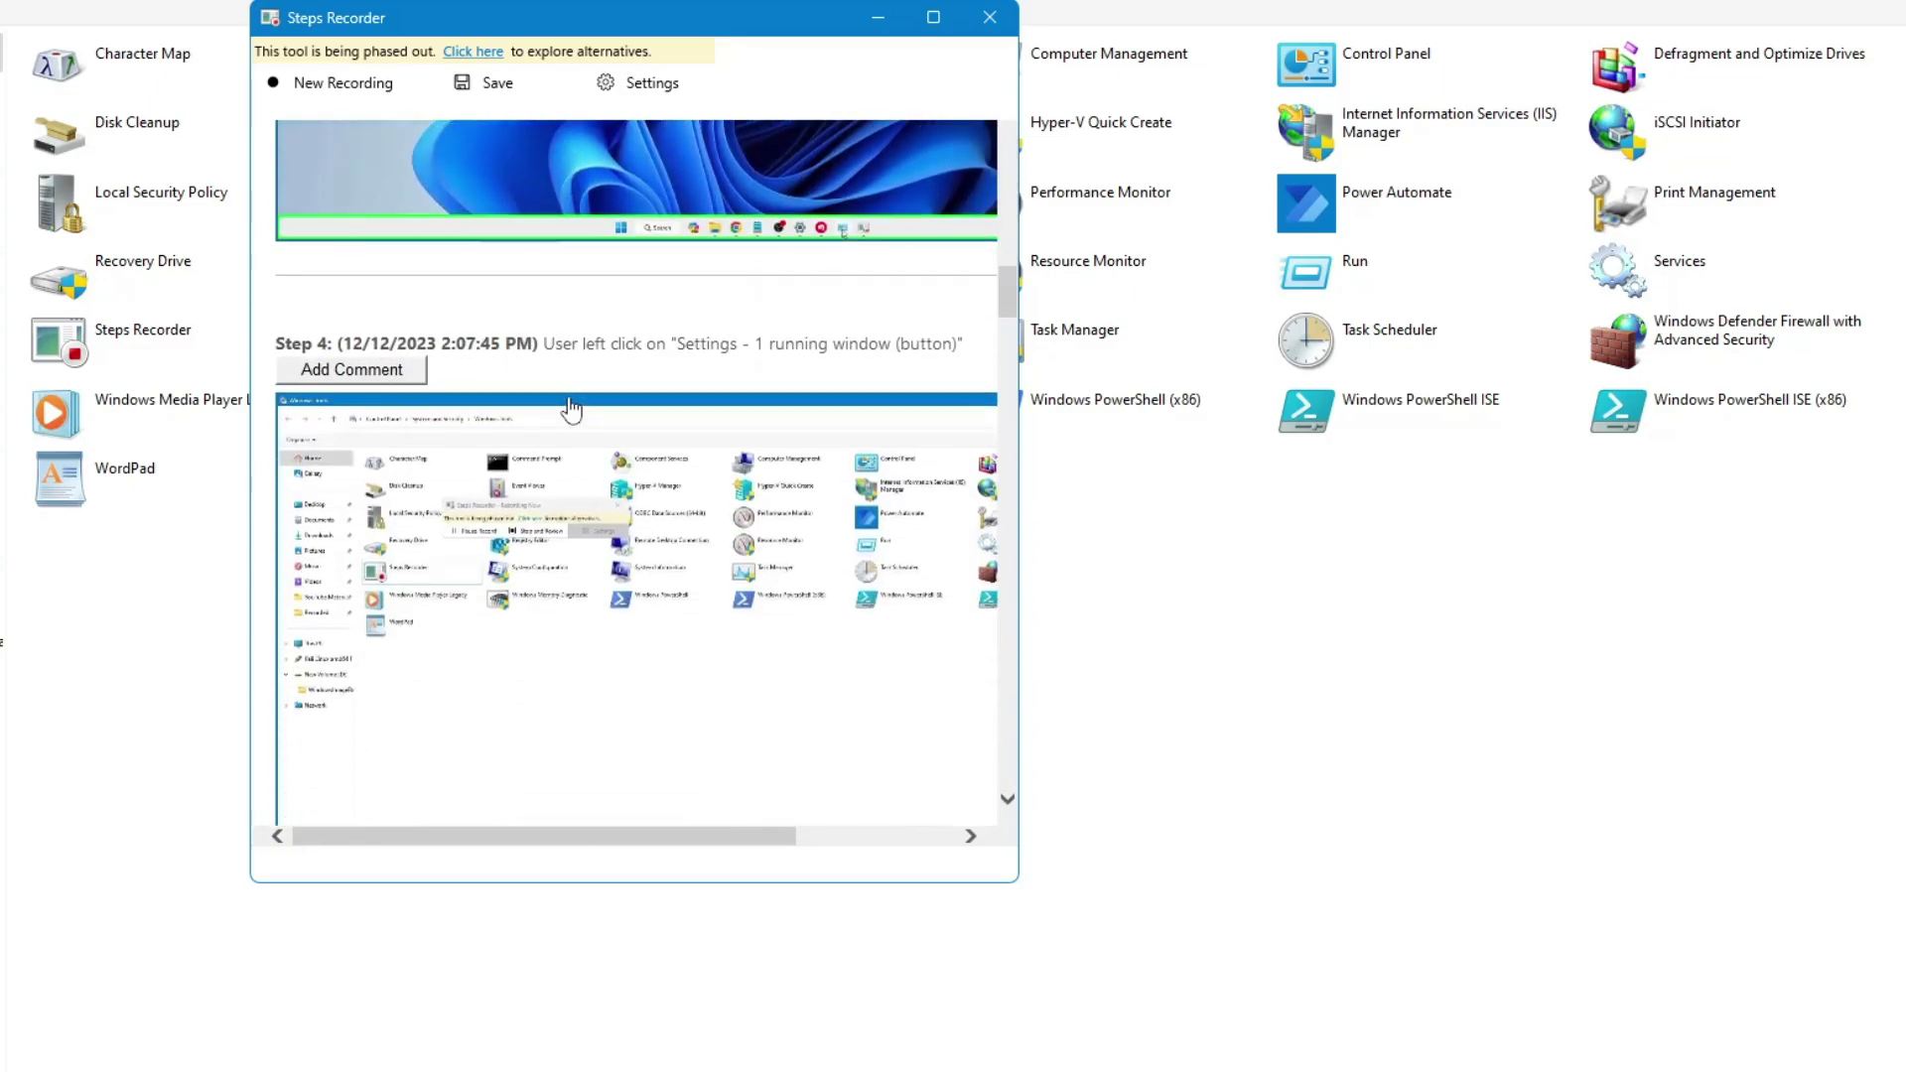
pyautogui.scroll(-8, 571, 408)
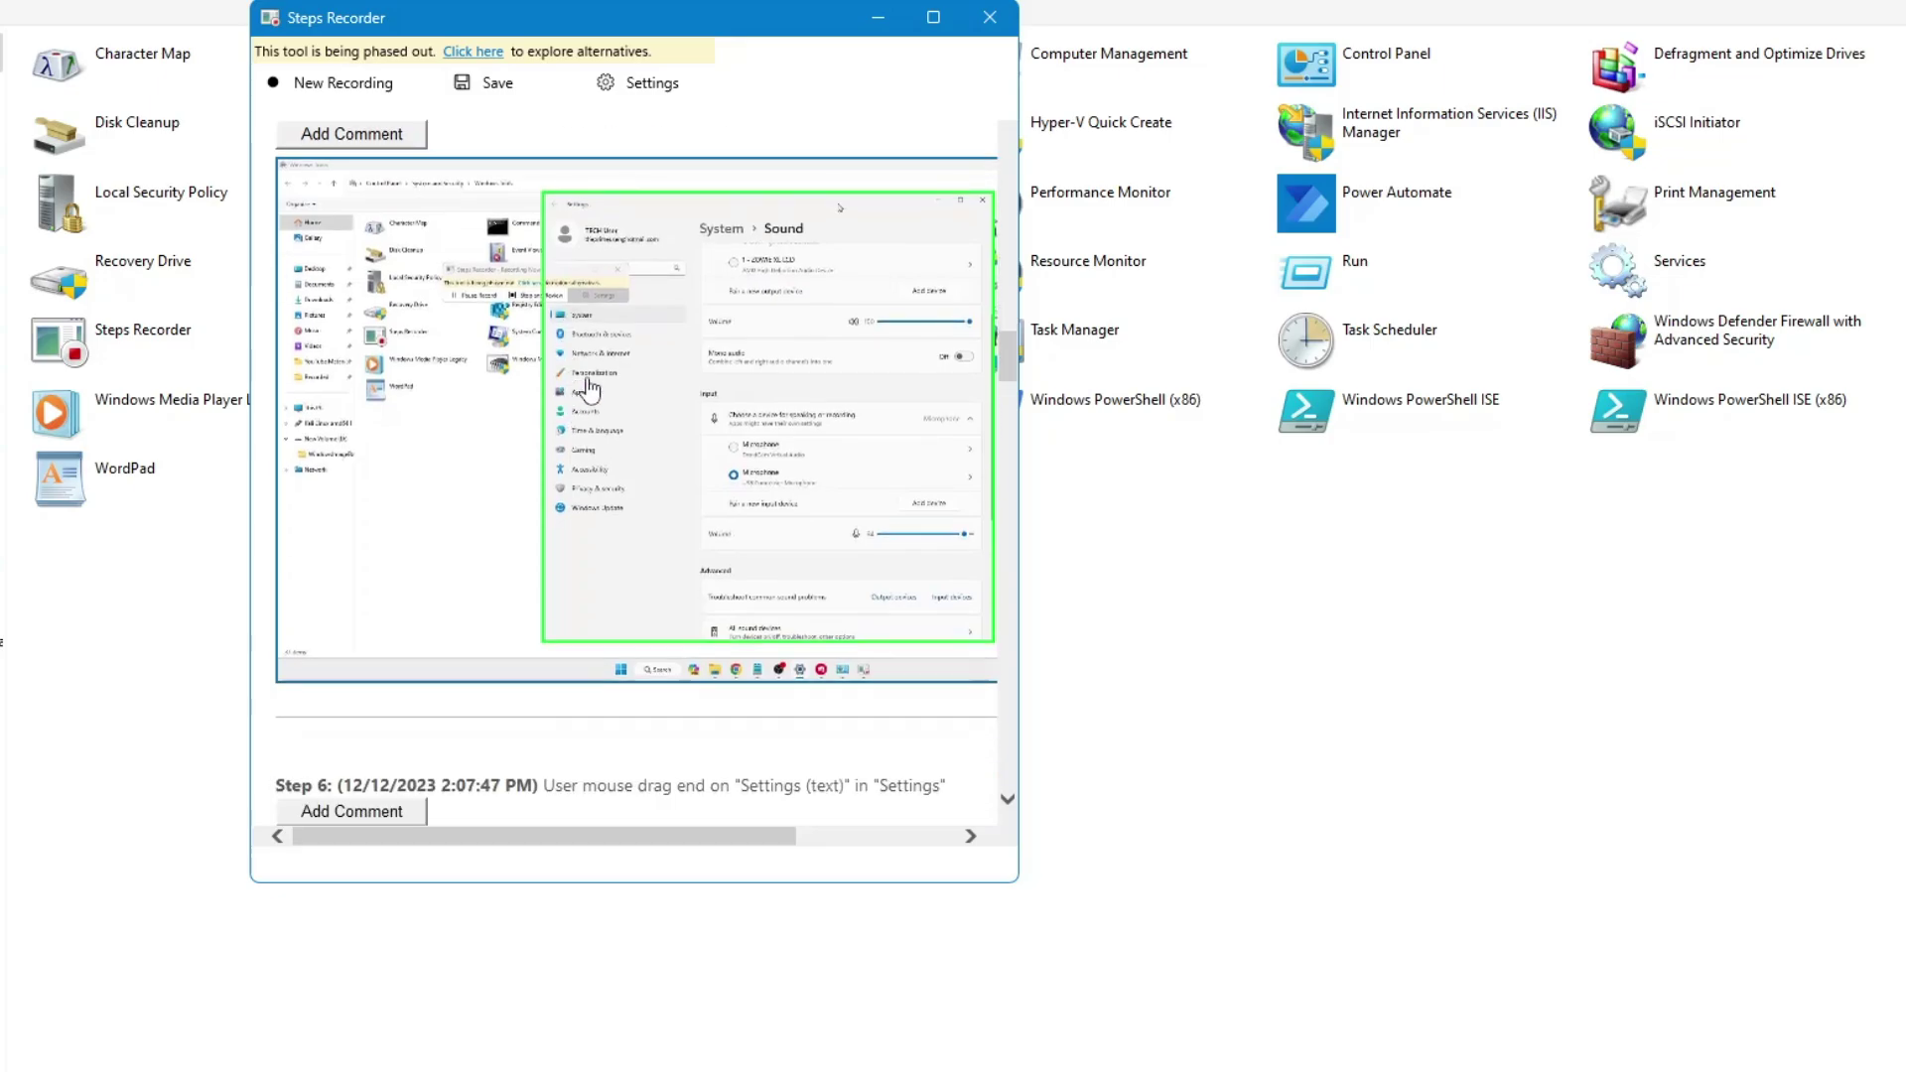
pyautogui.scroll(-7, 589, 390)
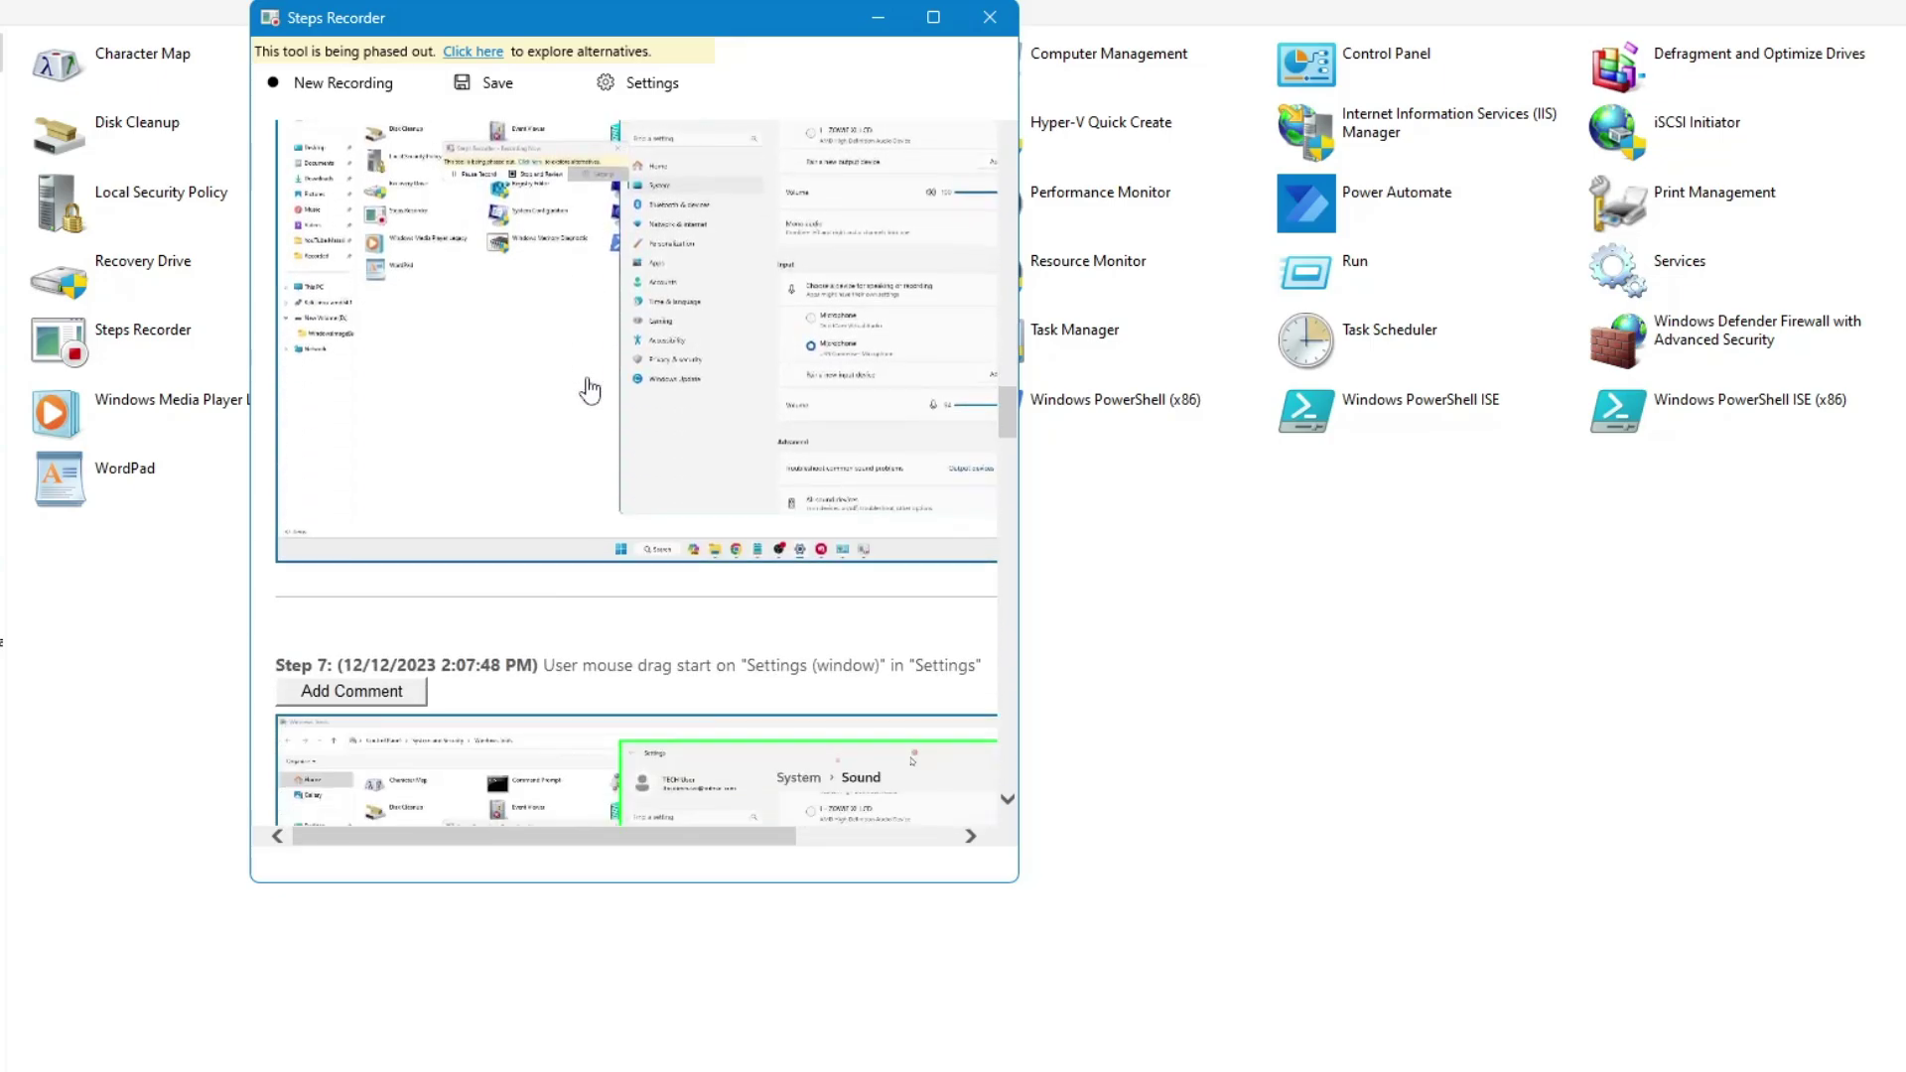
pyautogui.scroll(-5, 588, 390)
pyautogui.scroll(-4, 708, 360)
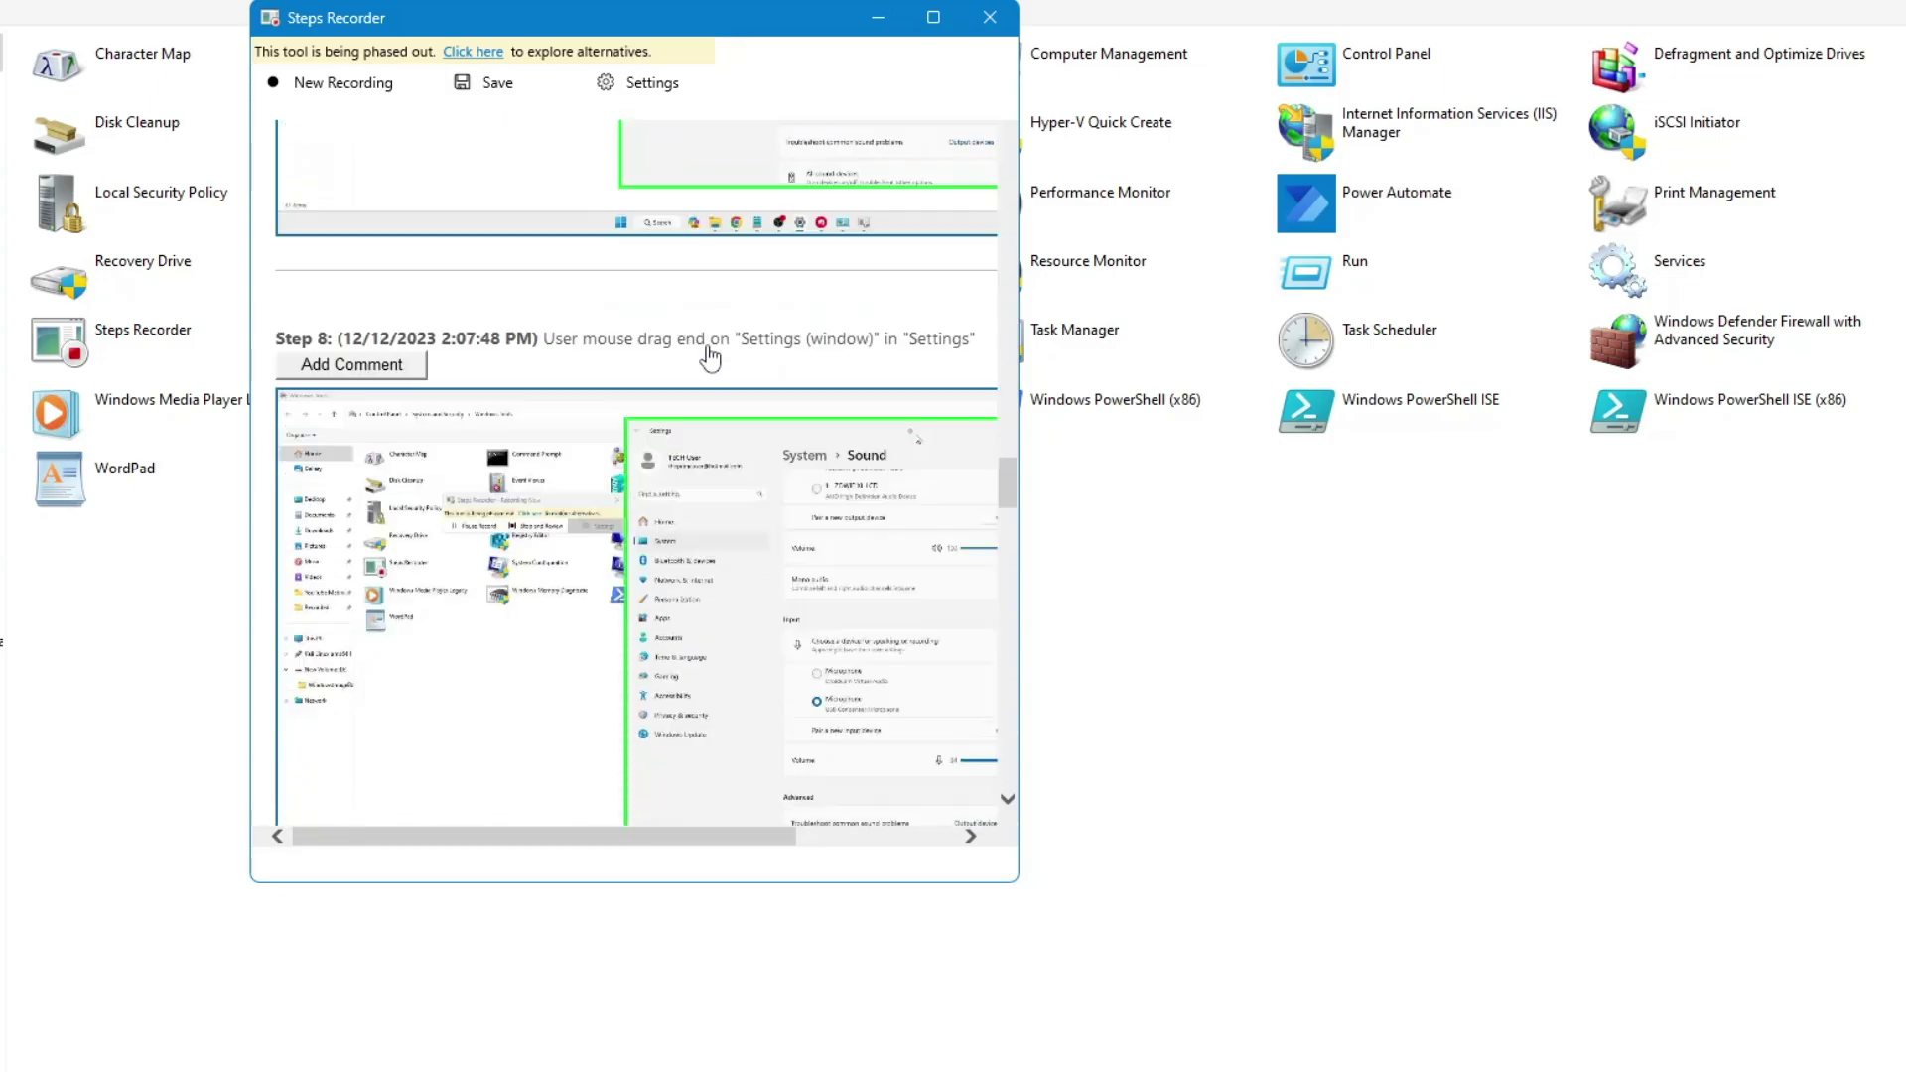
pyautogui.scroll(-8, 707, 359)
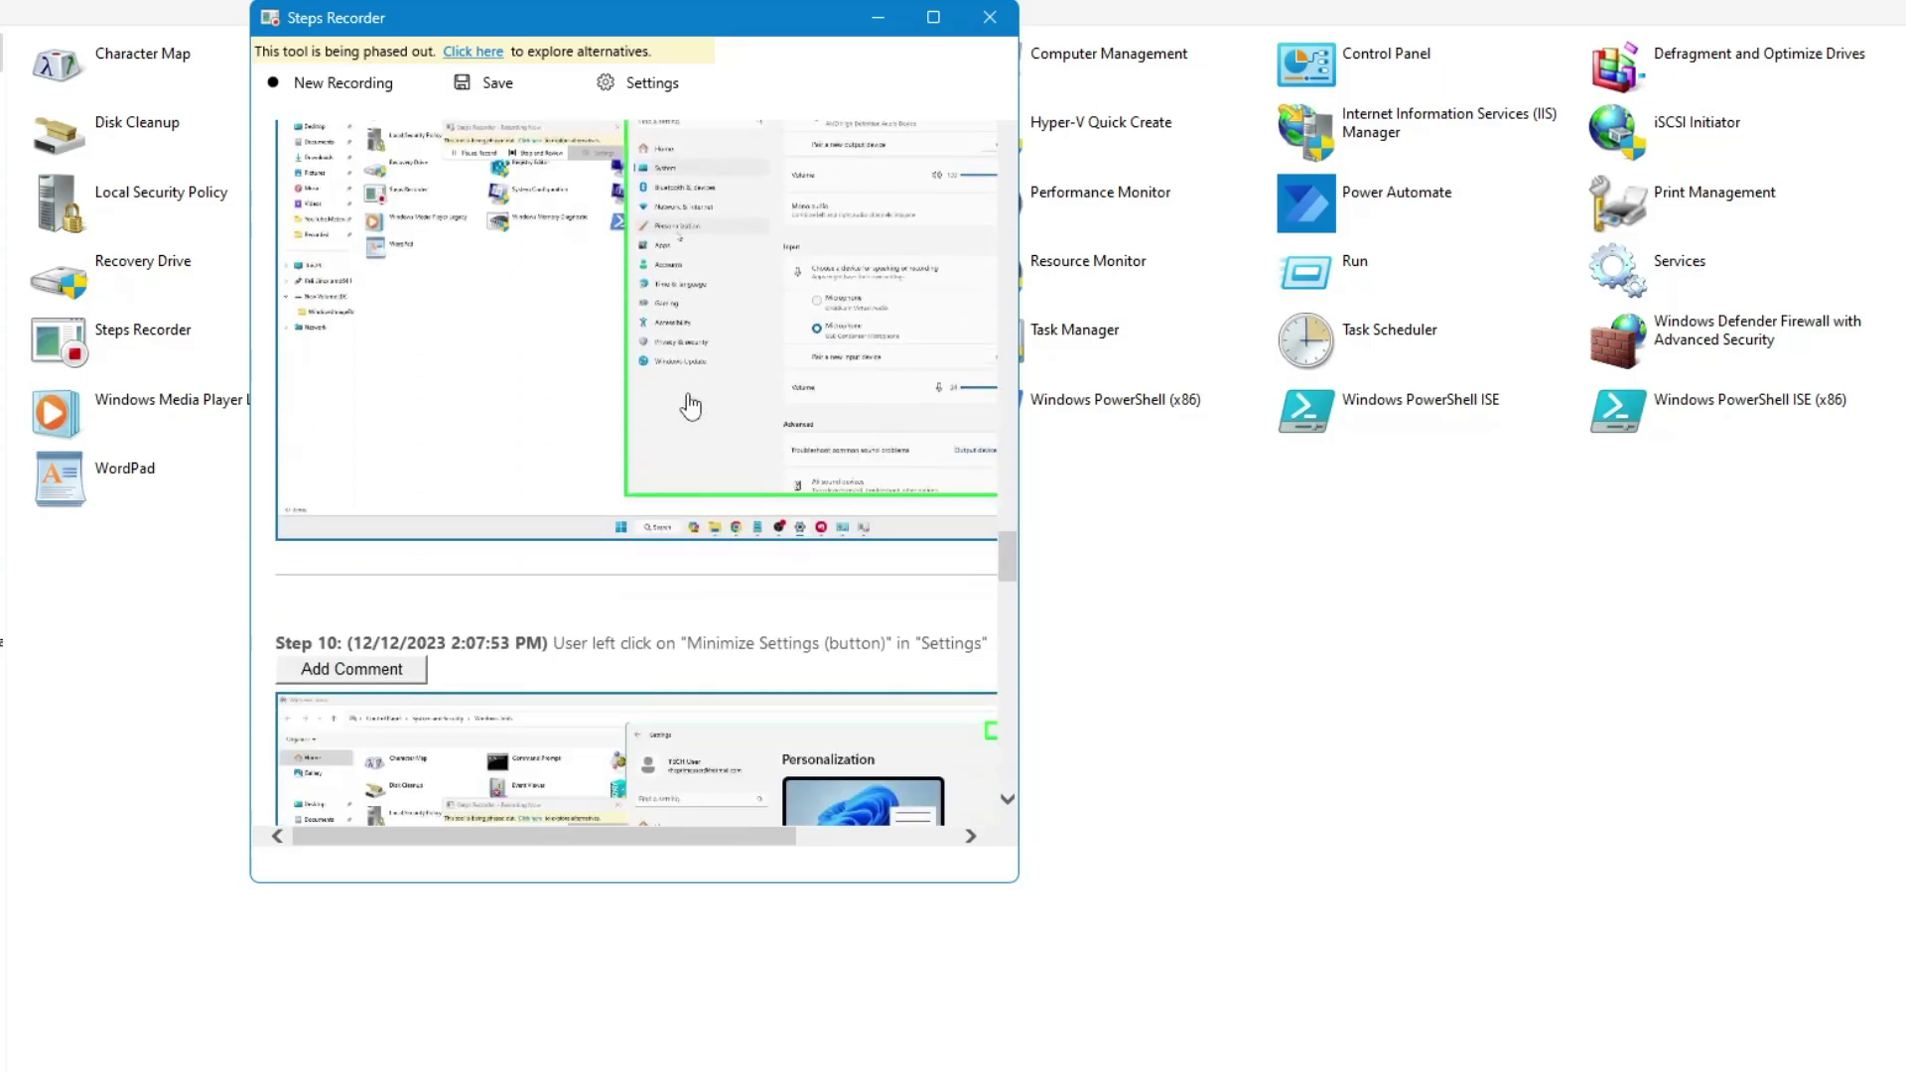
pyautogui.scroll(-6, 690, 406)
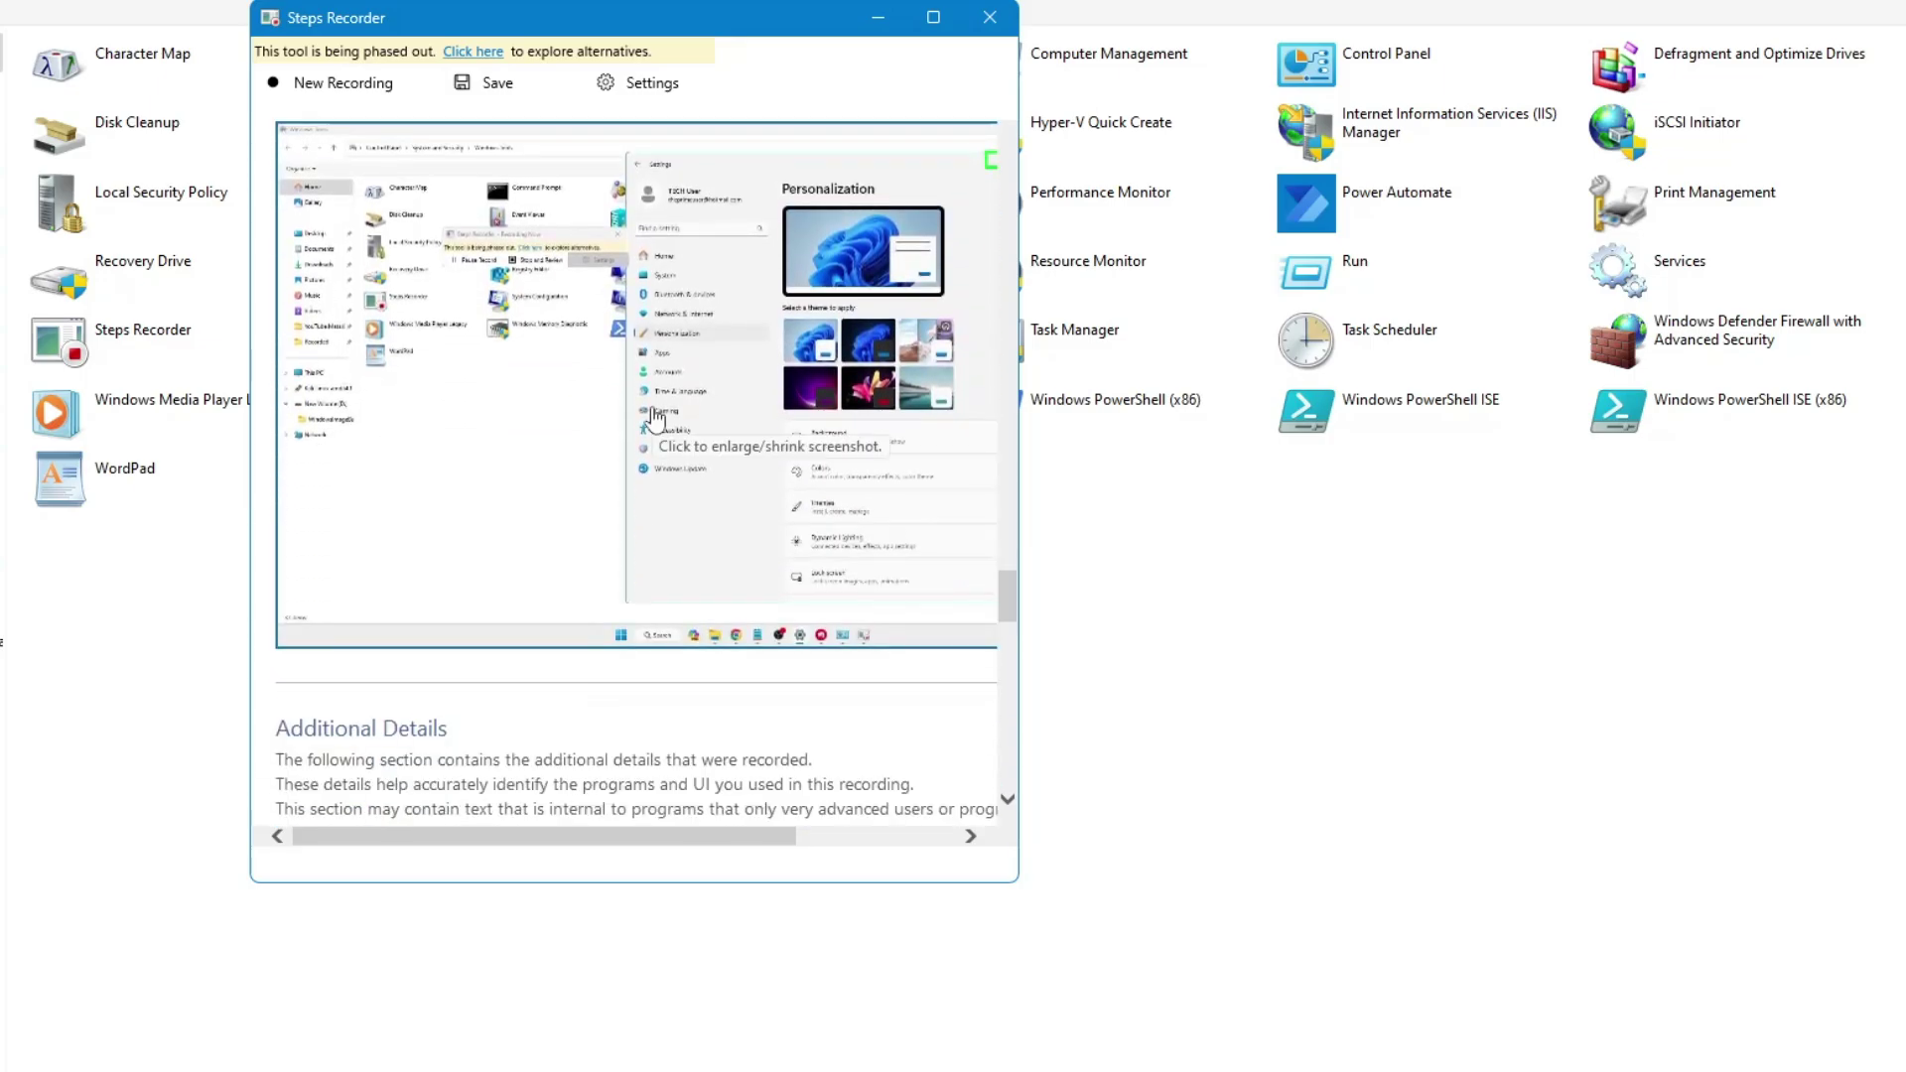
pyautogui.scroll(-4, 656, 417)
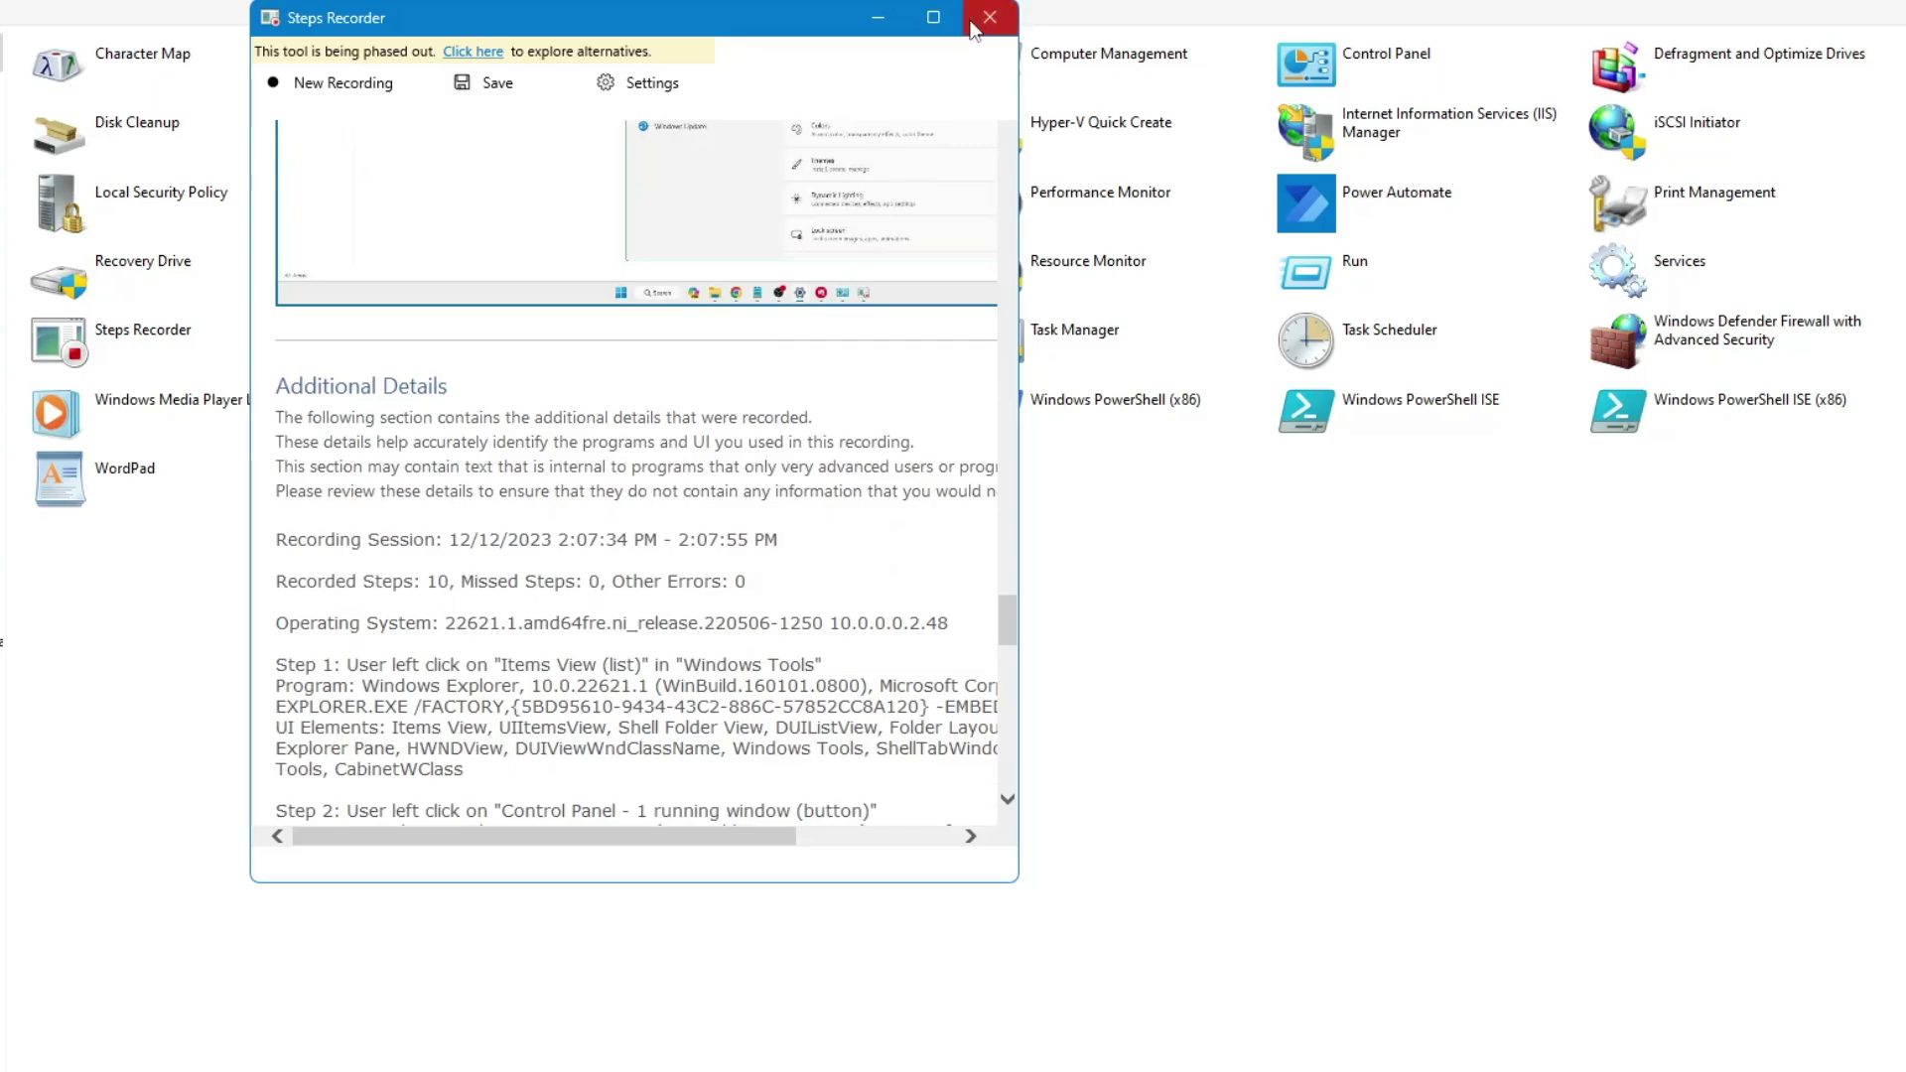
pyautogui.click(976, 22)
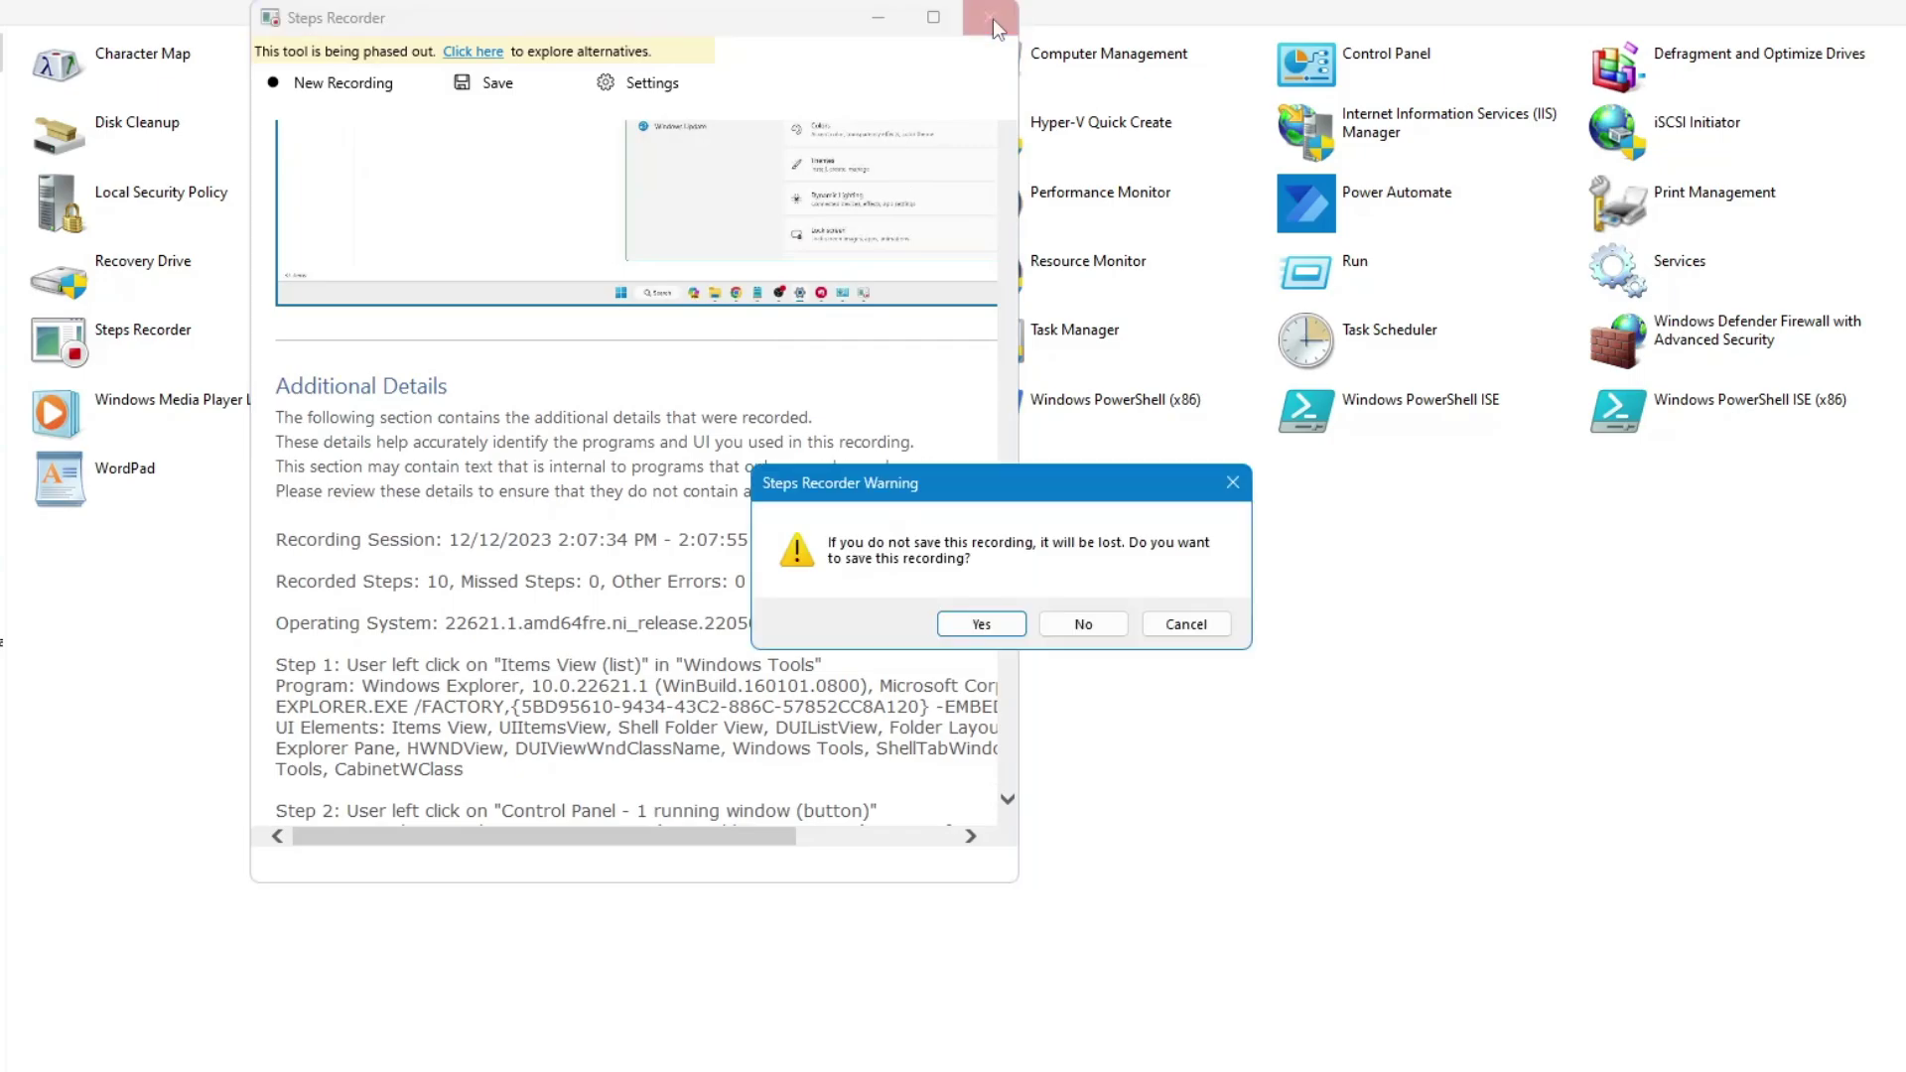
pyautogui.click(1095, 631)
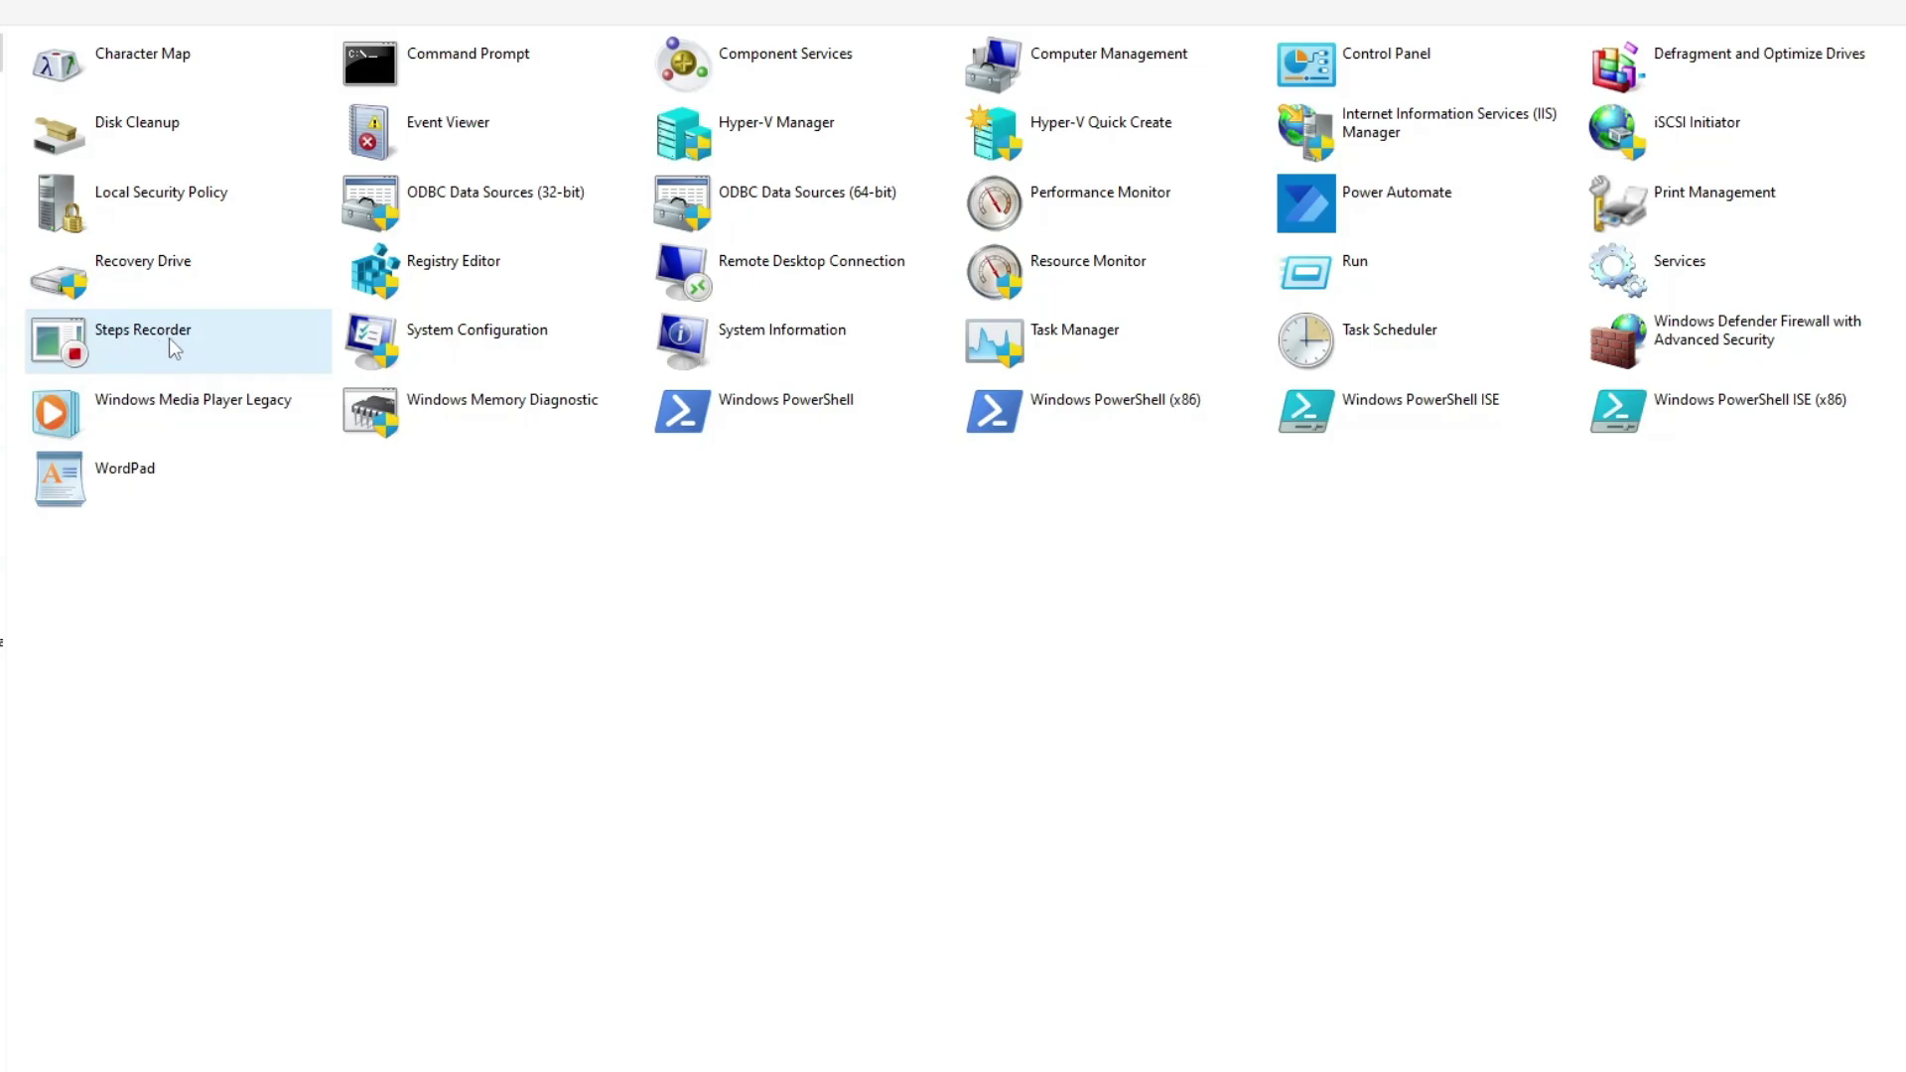
pyautogui.doubleClick(485, 336)
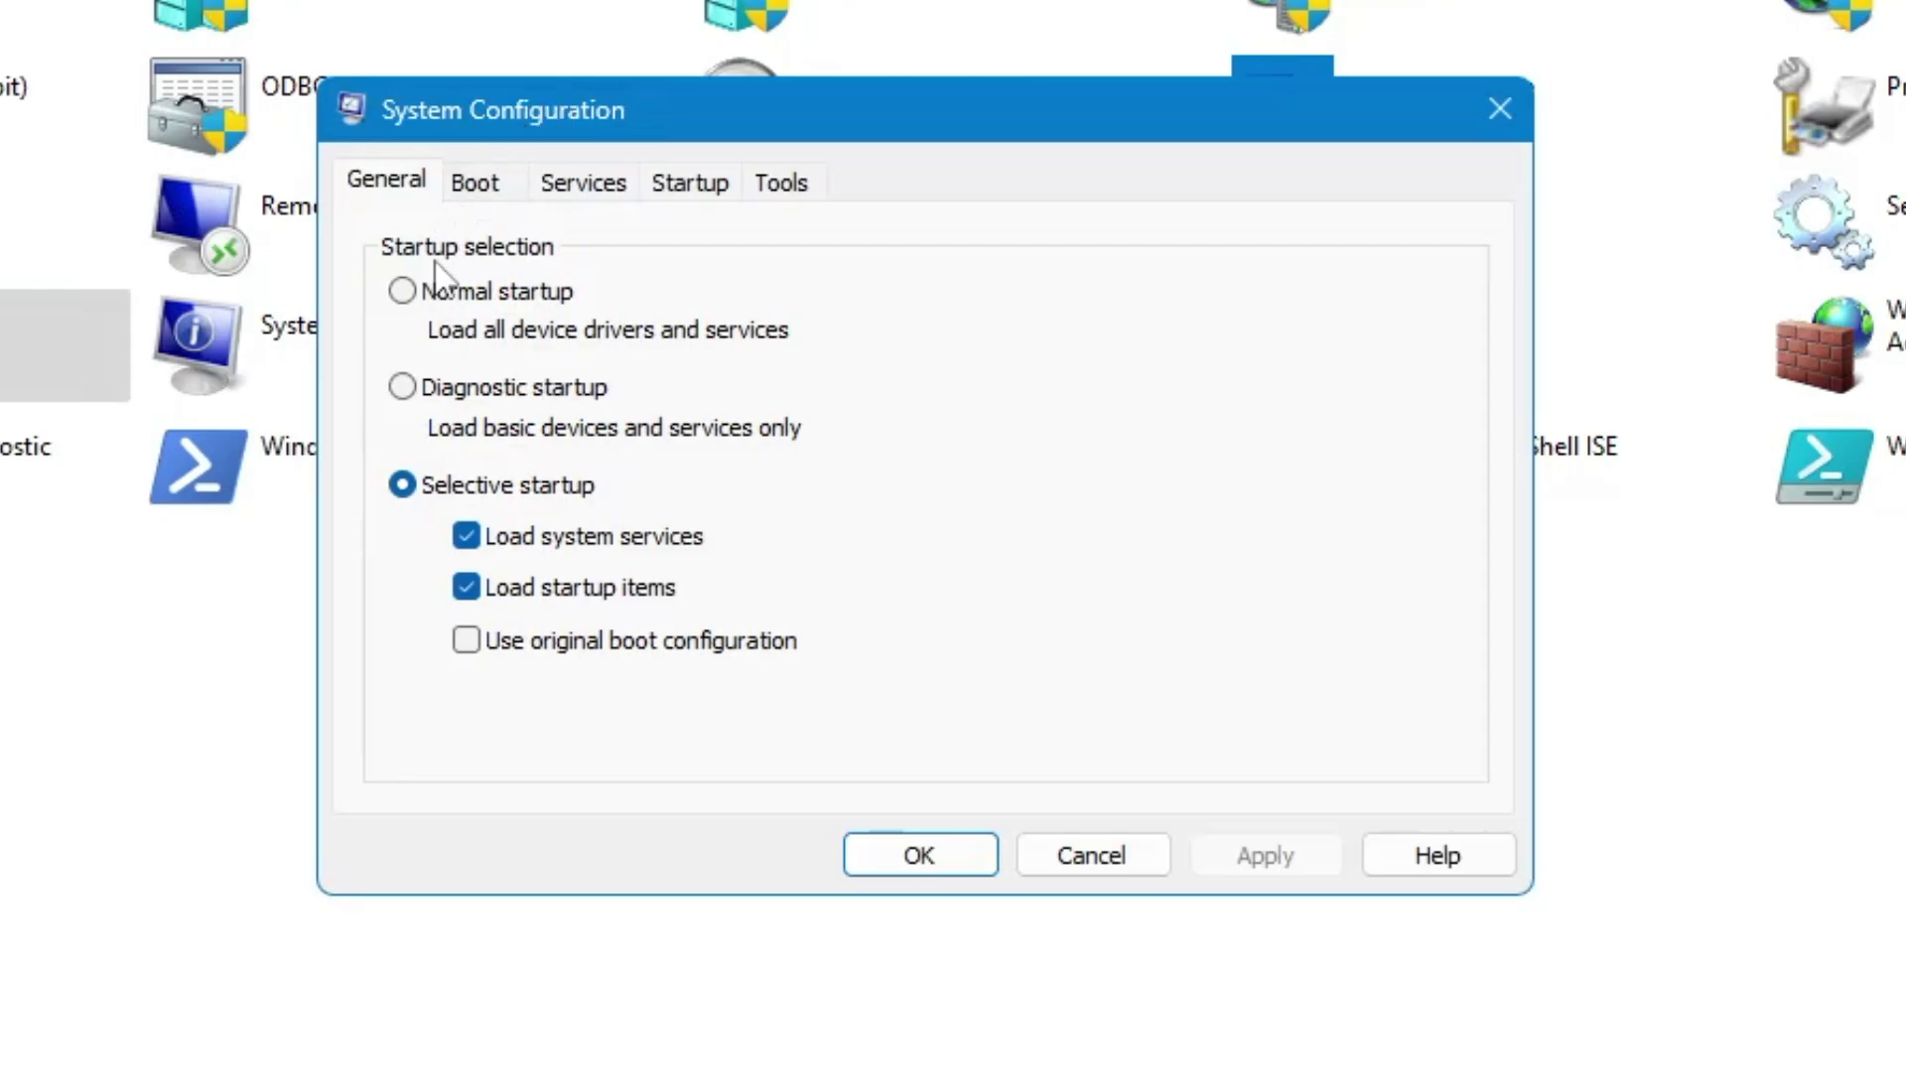
pyautogui.click(485, 183)
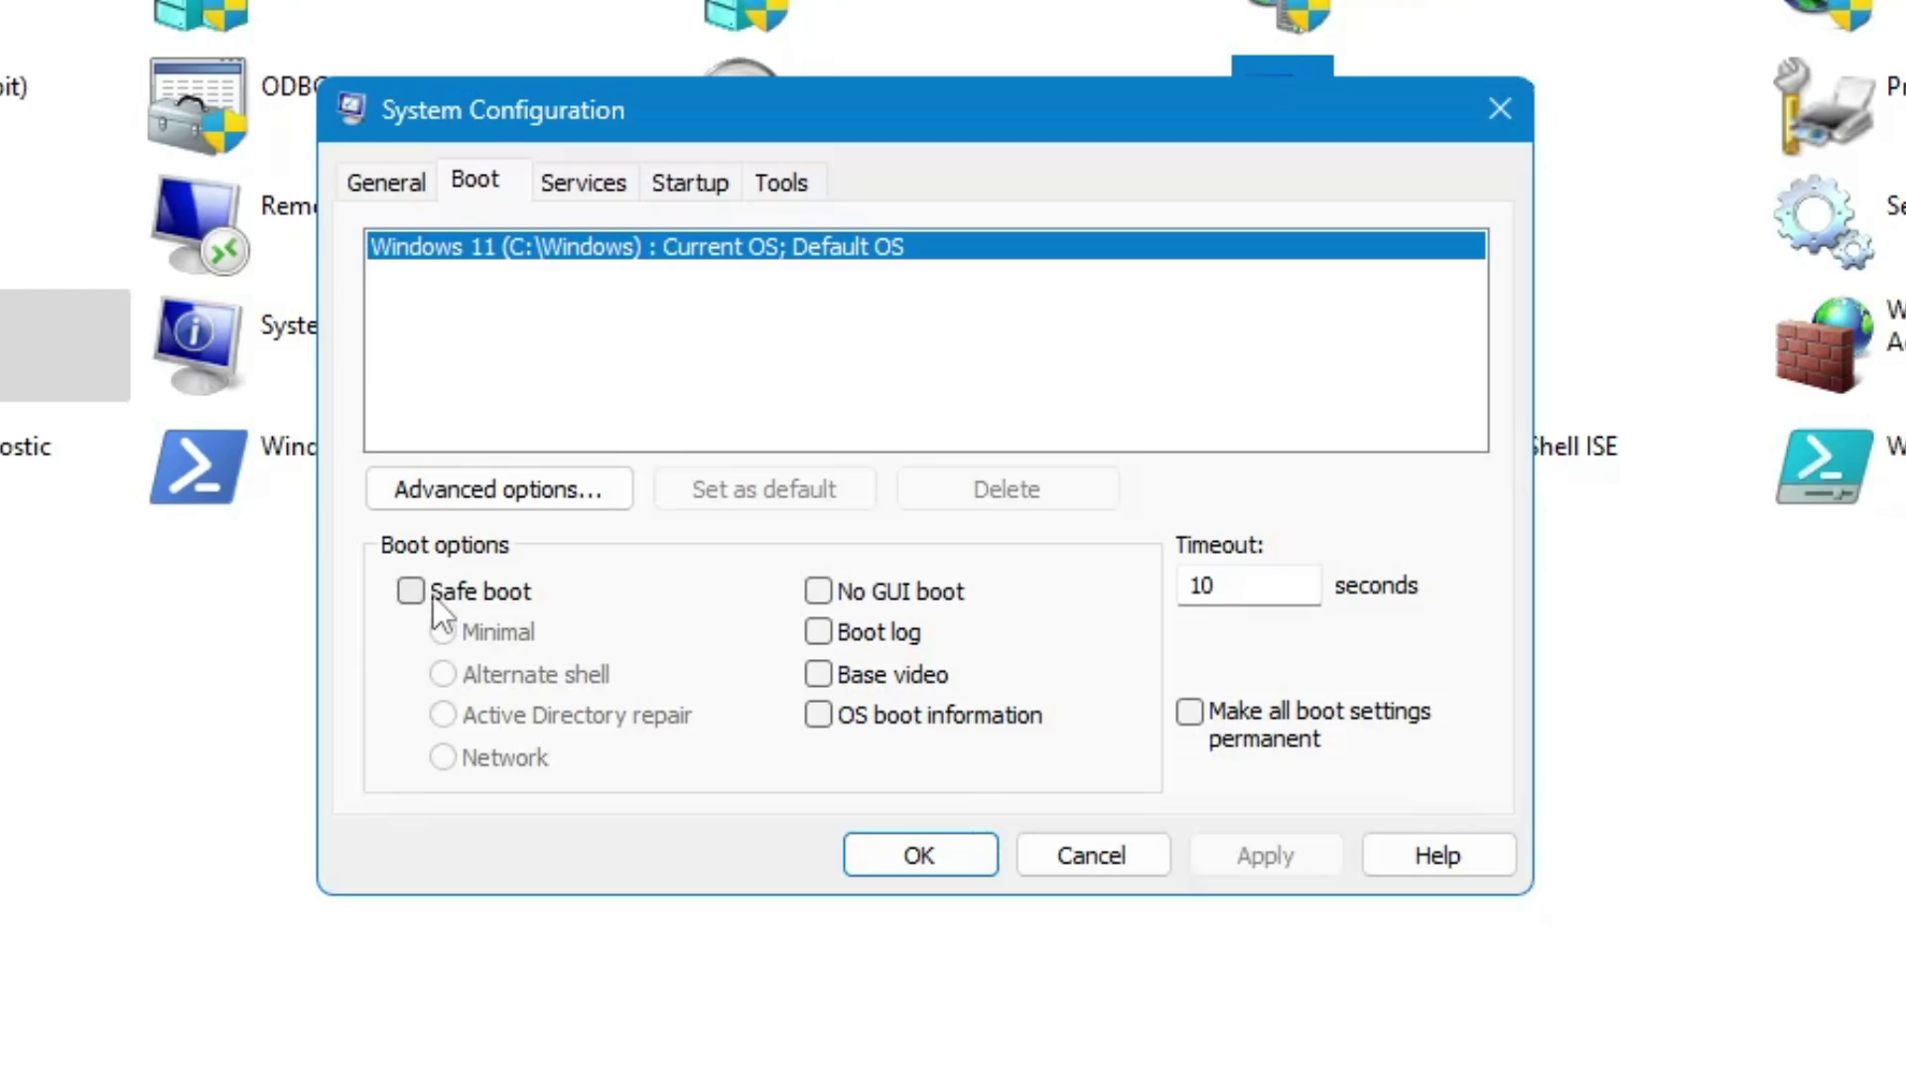
pyautogui.click(600, 194)
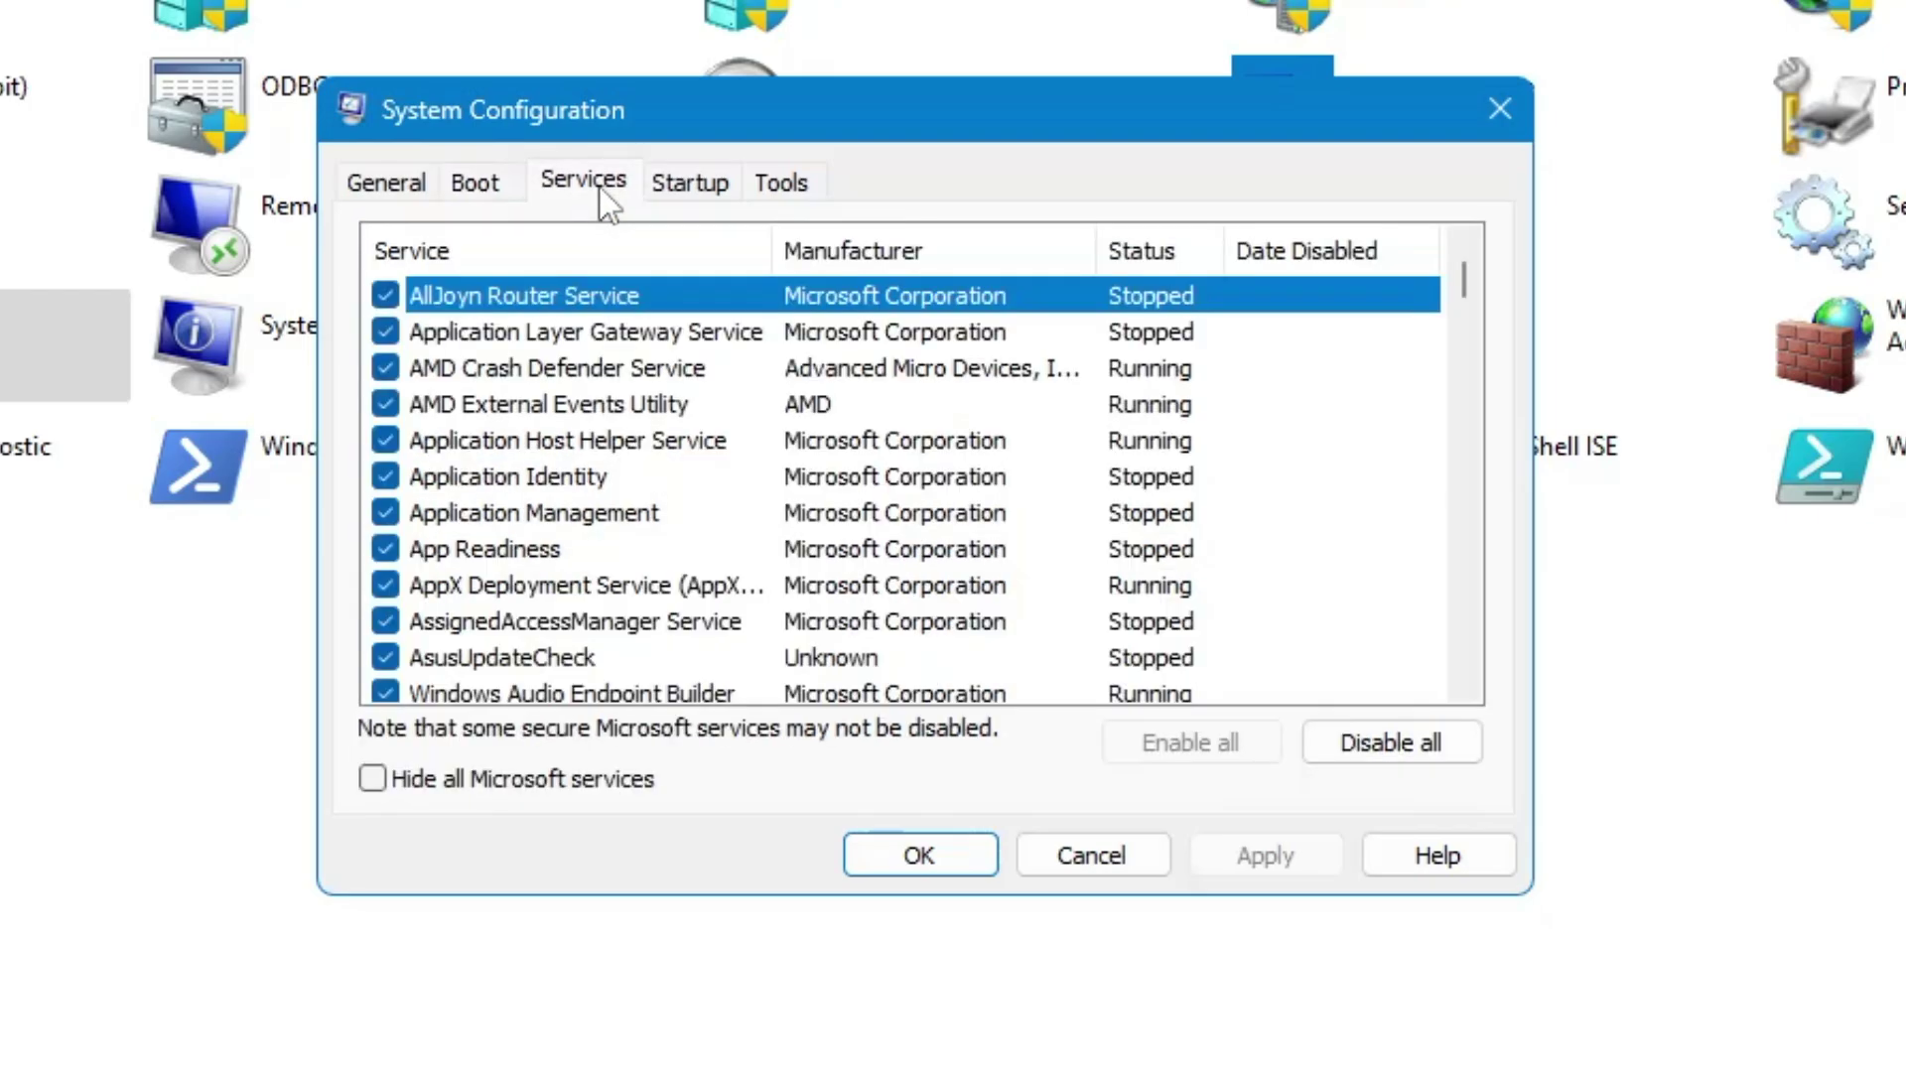
pyautogui.click(695, 194)
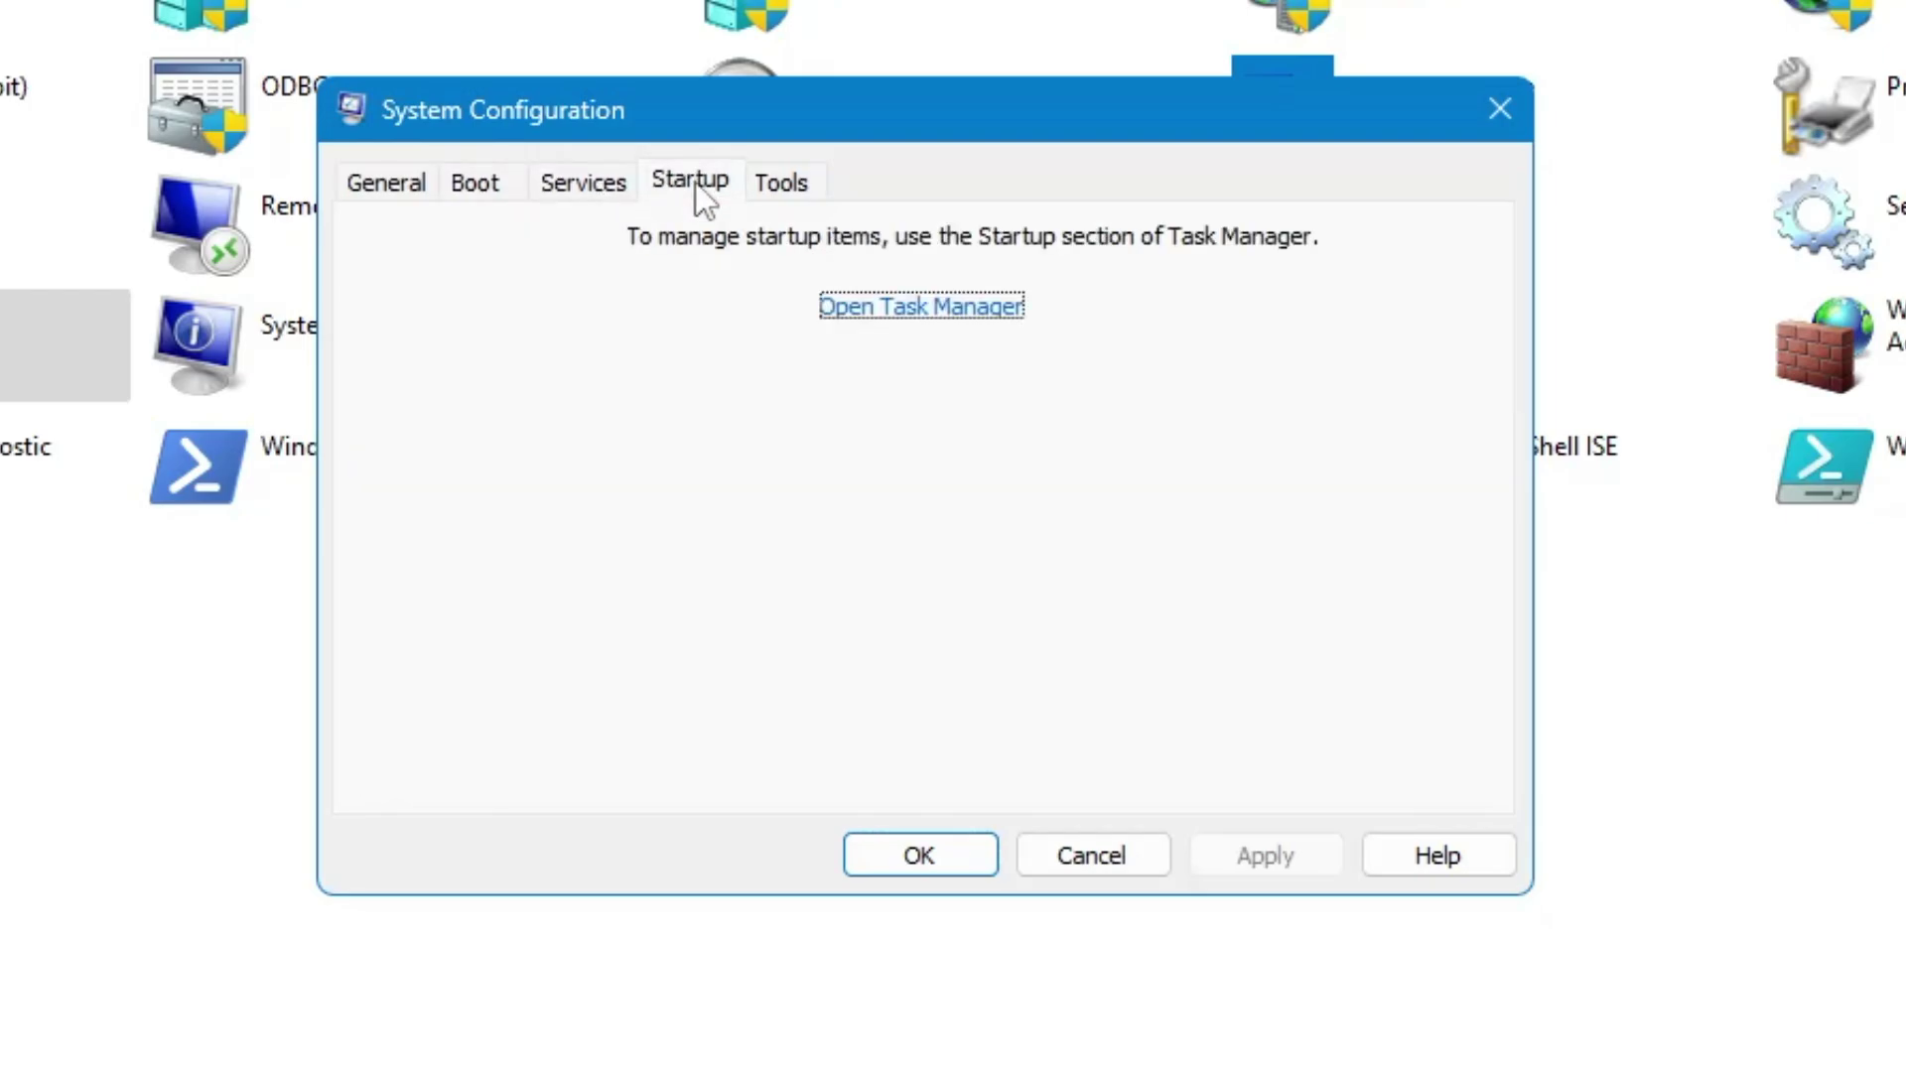
pyautogui.click(780, 185)
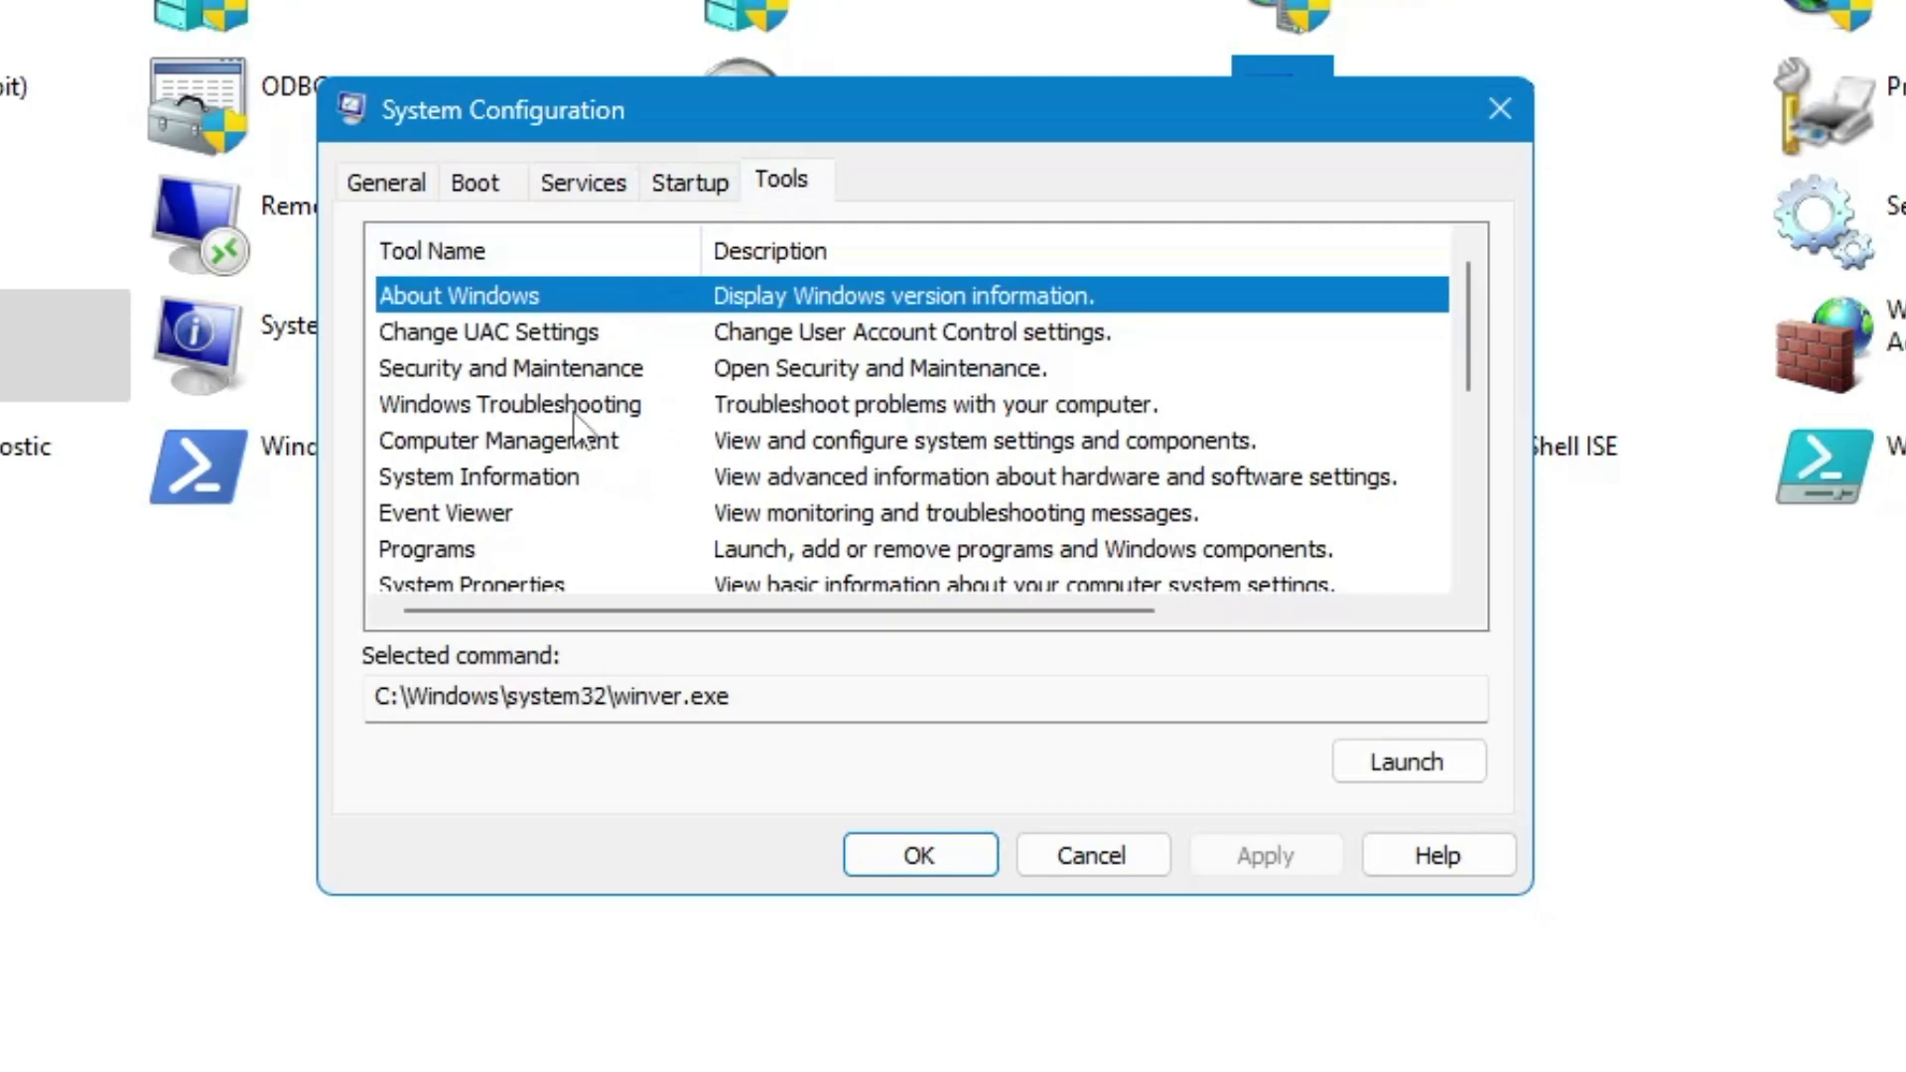
pyautogui.click(1519, 127)
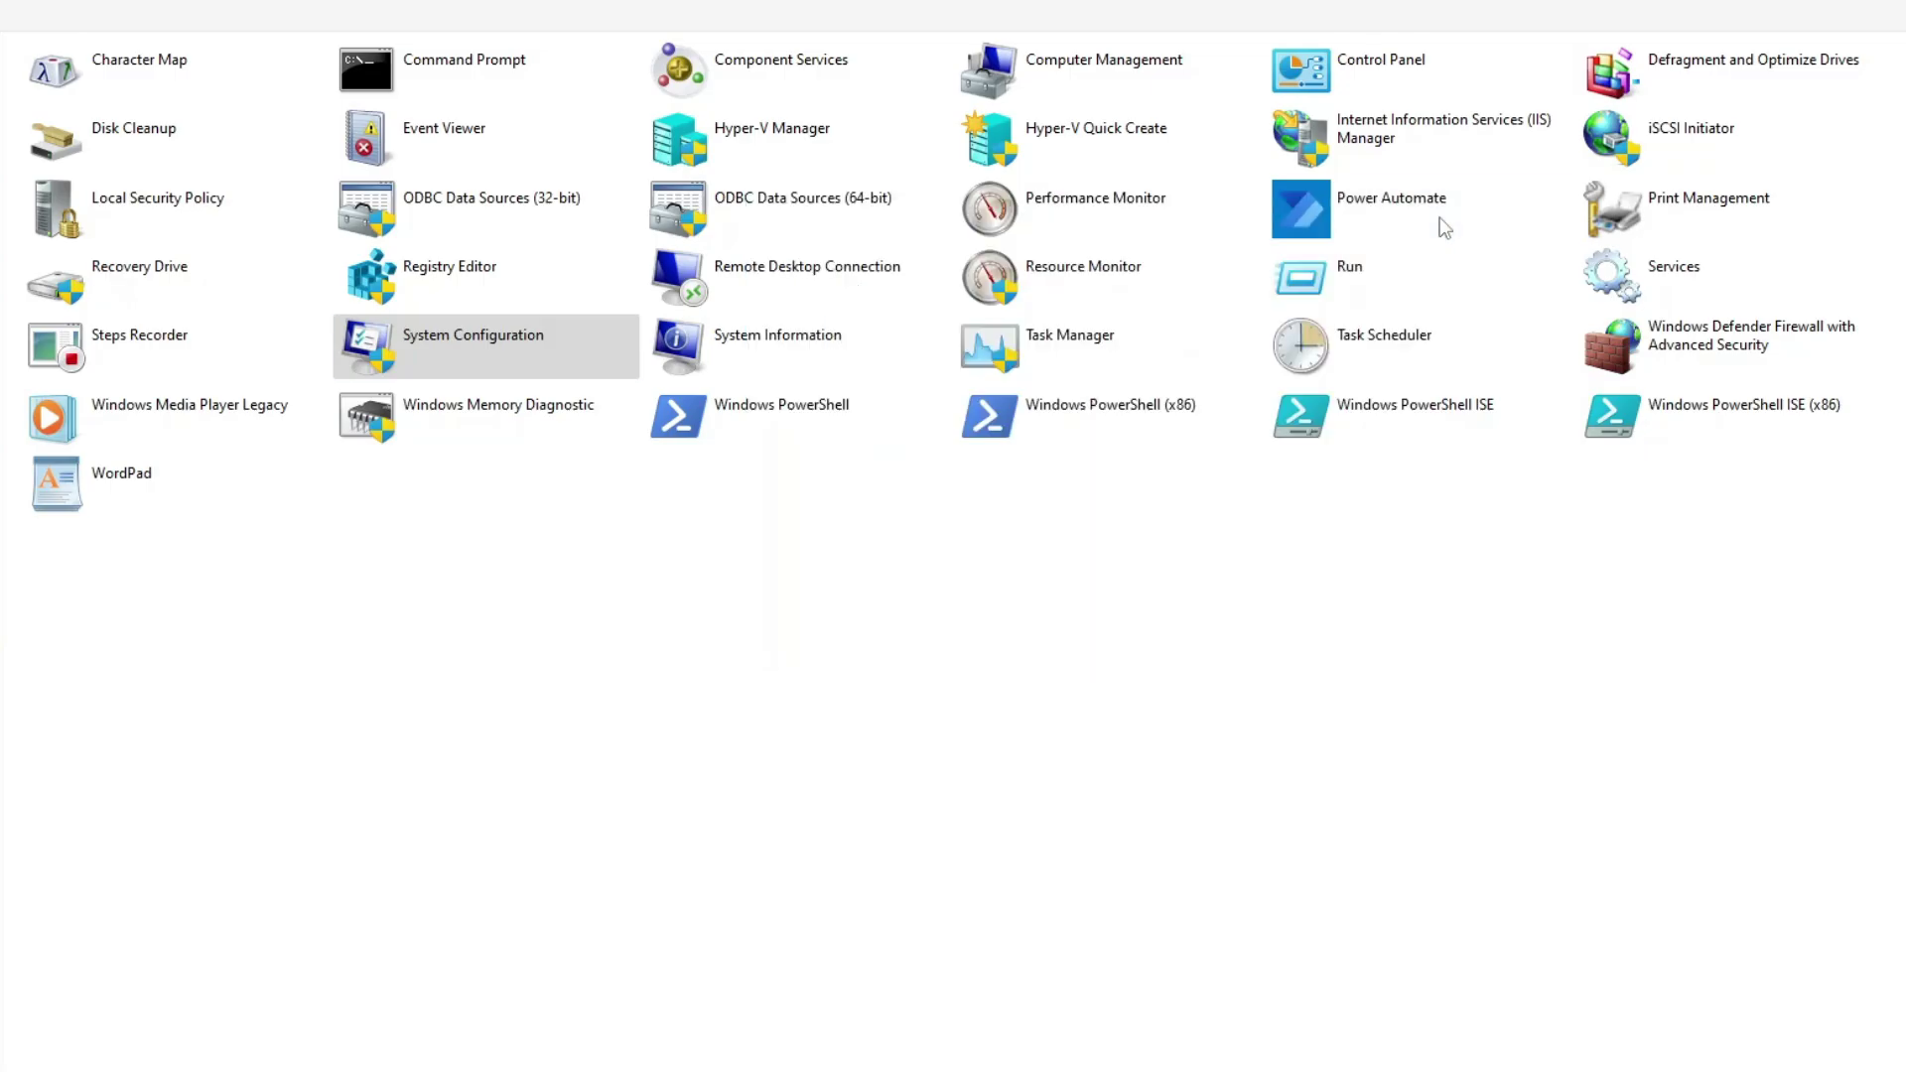
pyautogui.doubleClick(820, 347)
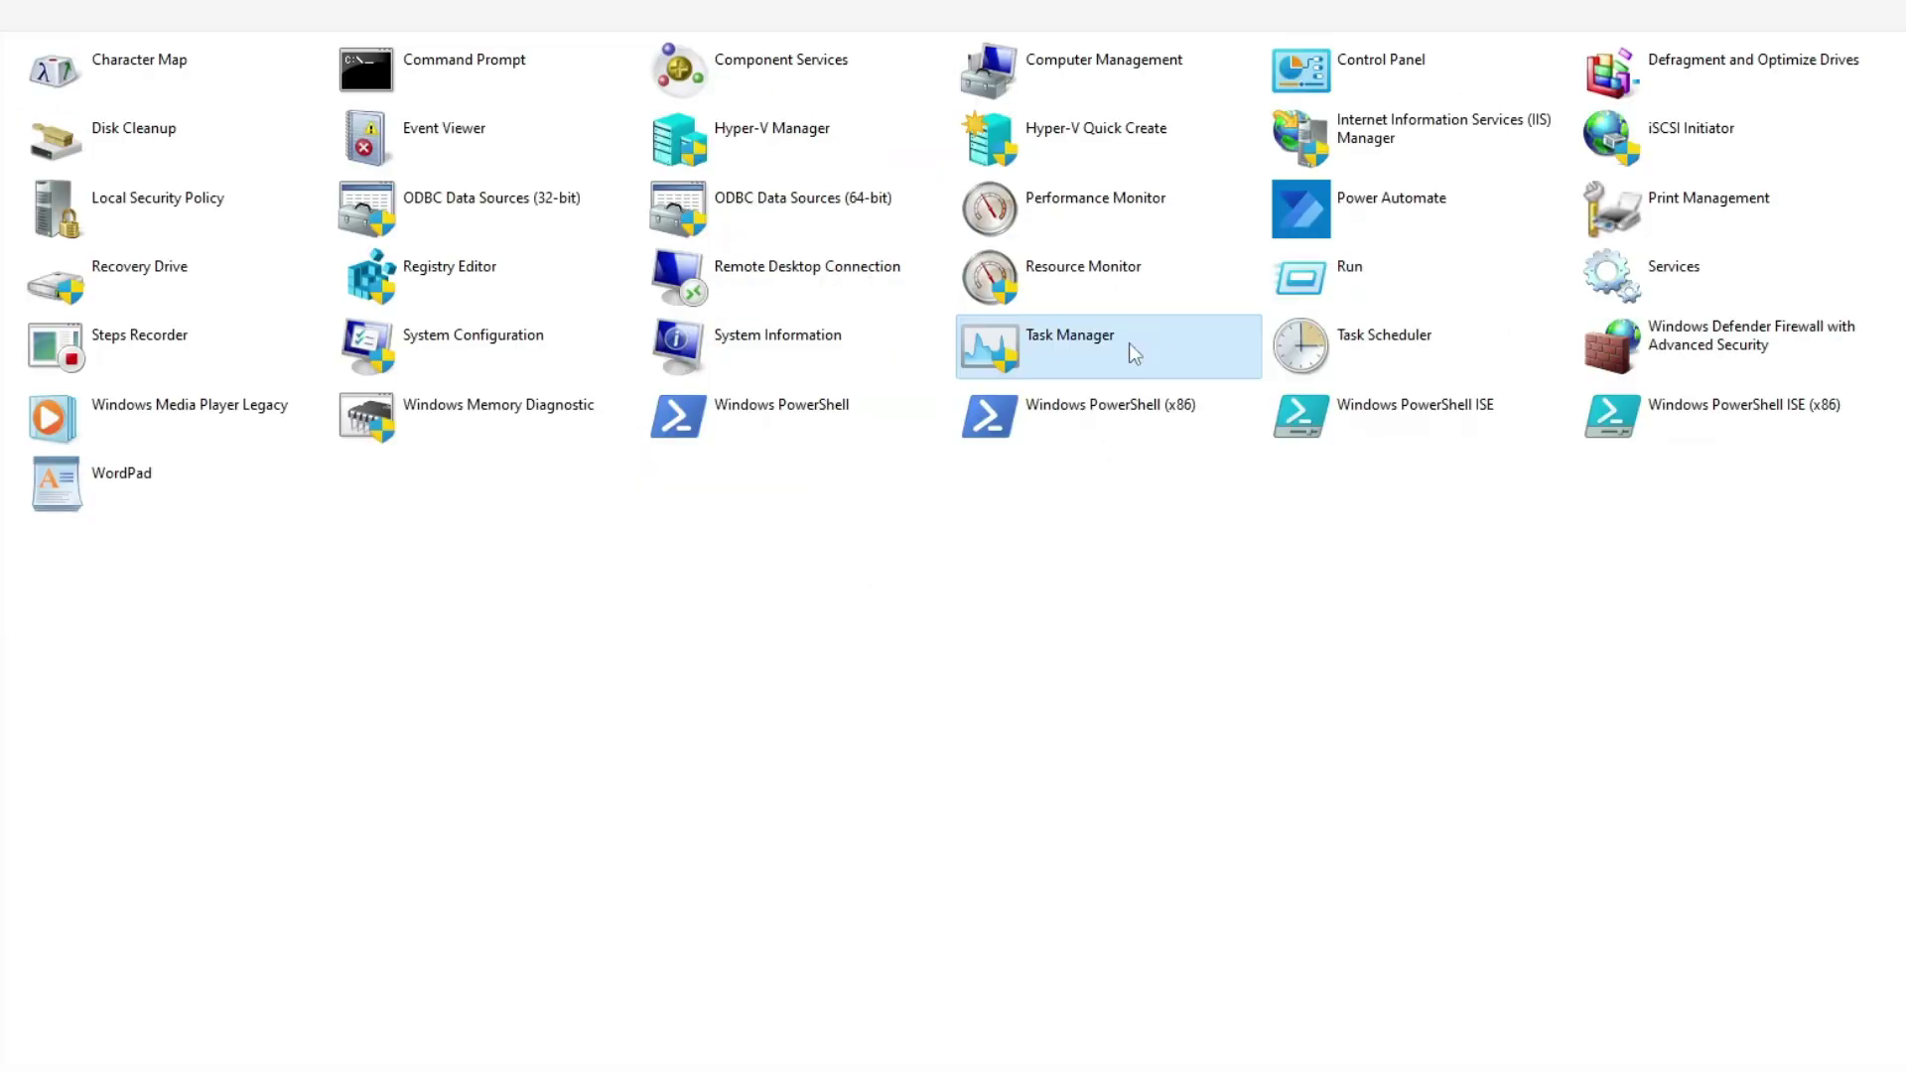
pyautogui.doubleClick(1128, 342)
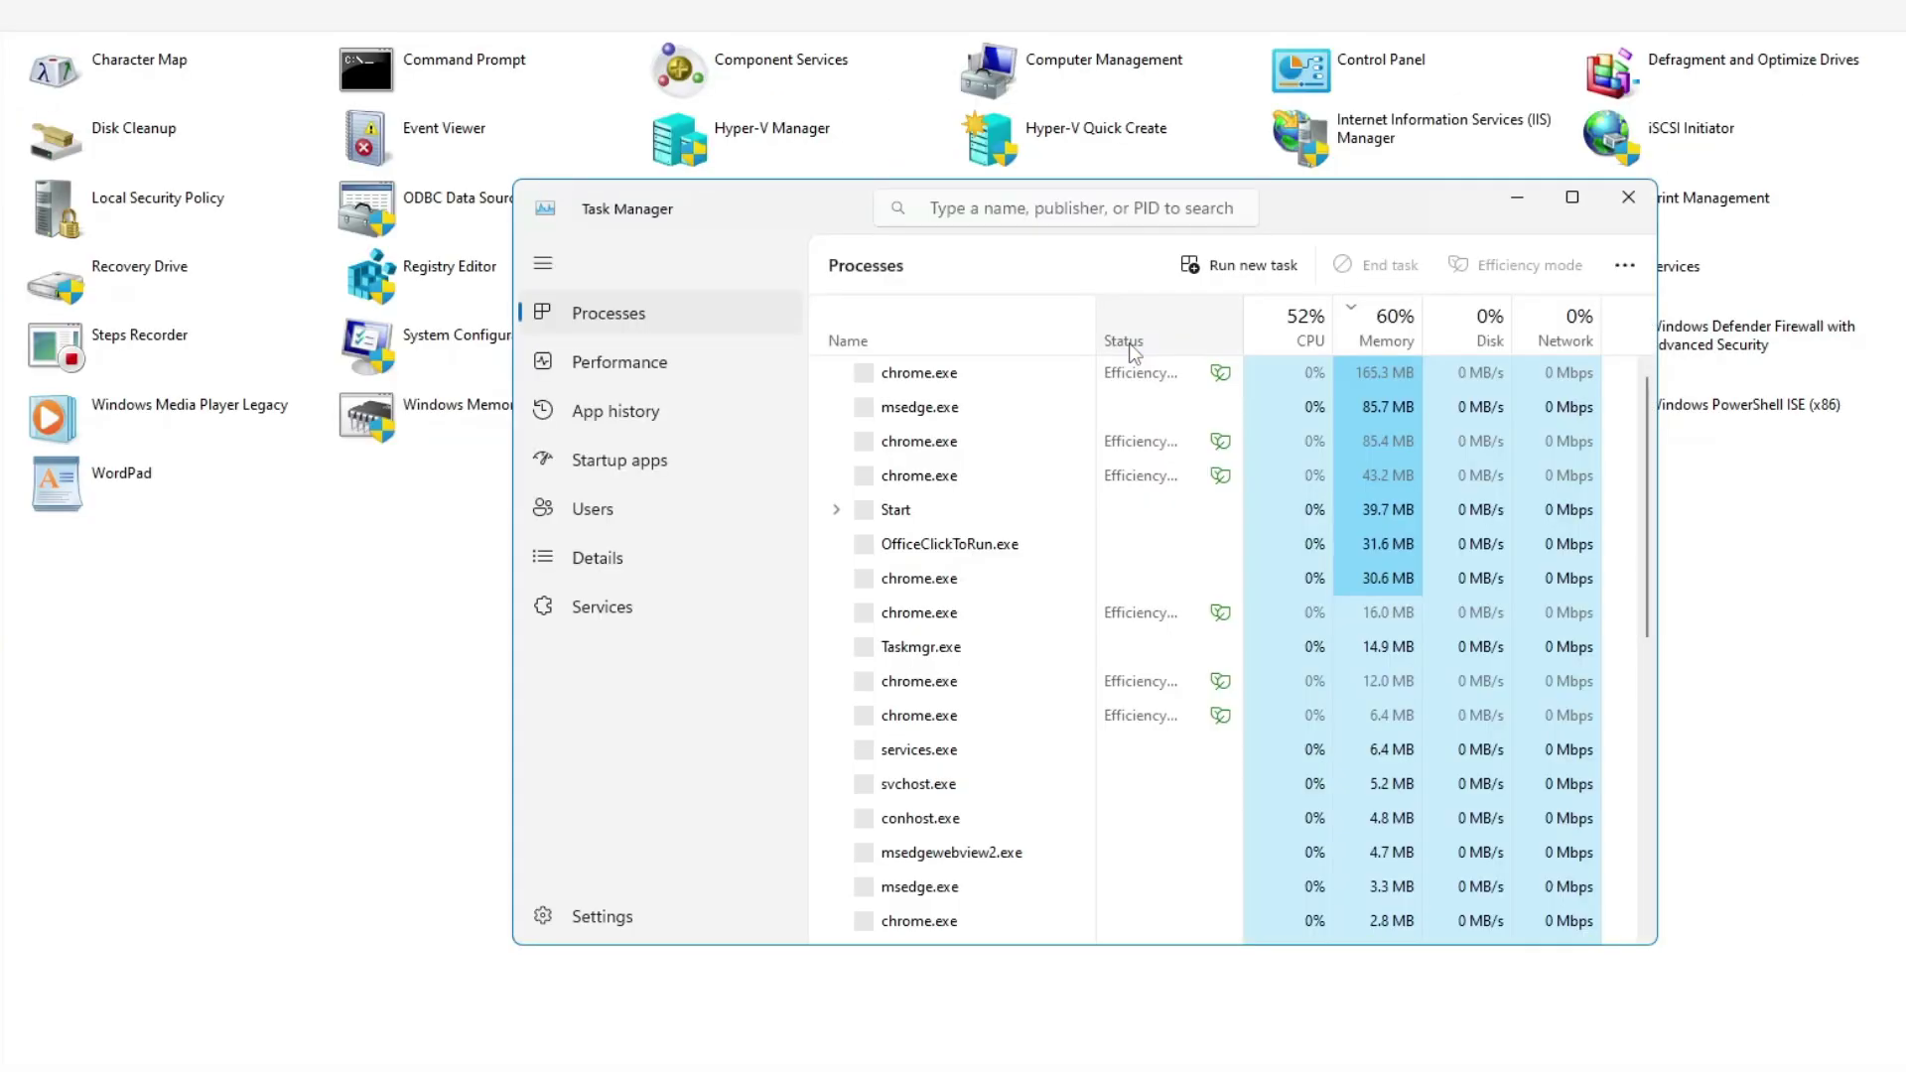
pyautogui.click(1629, 197)
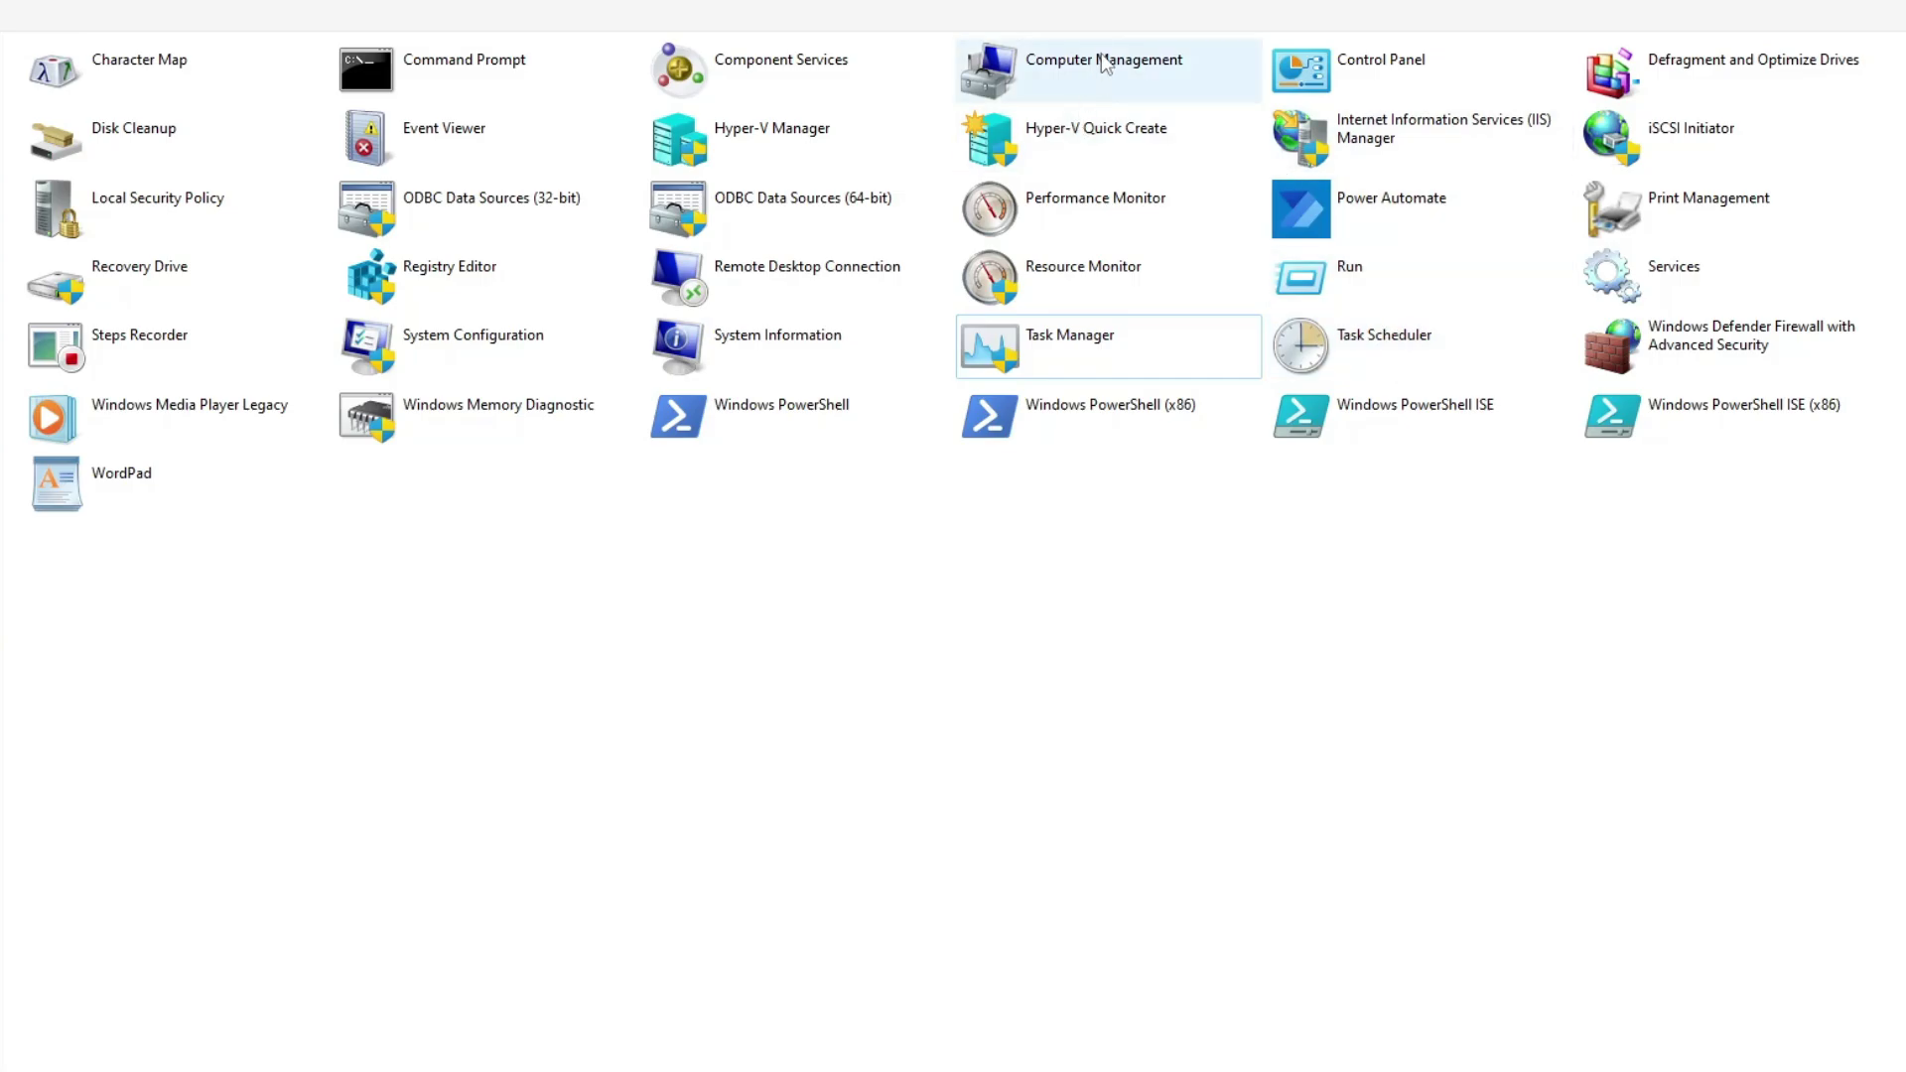
pyautogui.doubleClick(1762, 344)
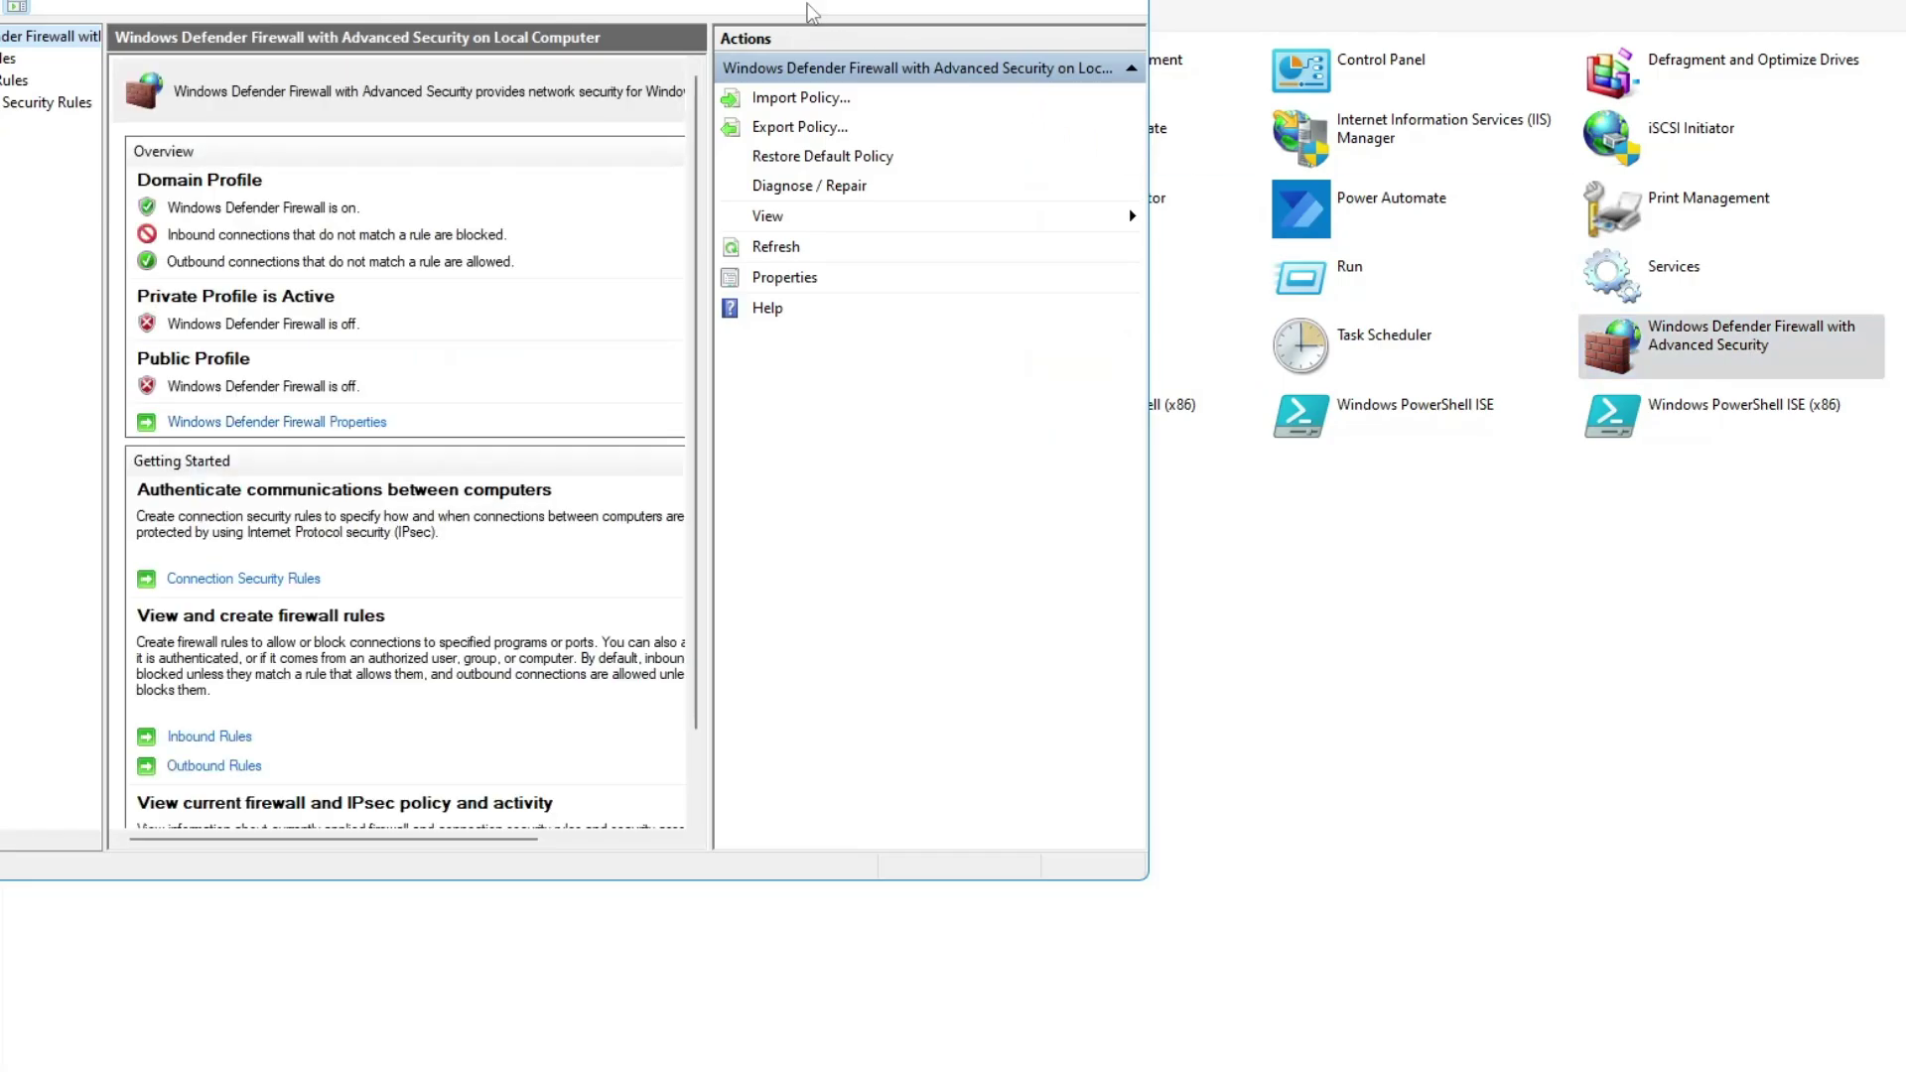
pyautogui.moveTo(814, 12); pyautogui.dragTo(1333, 38)
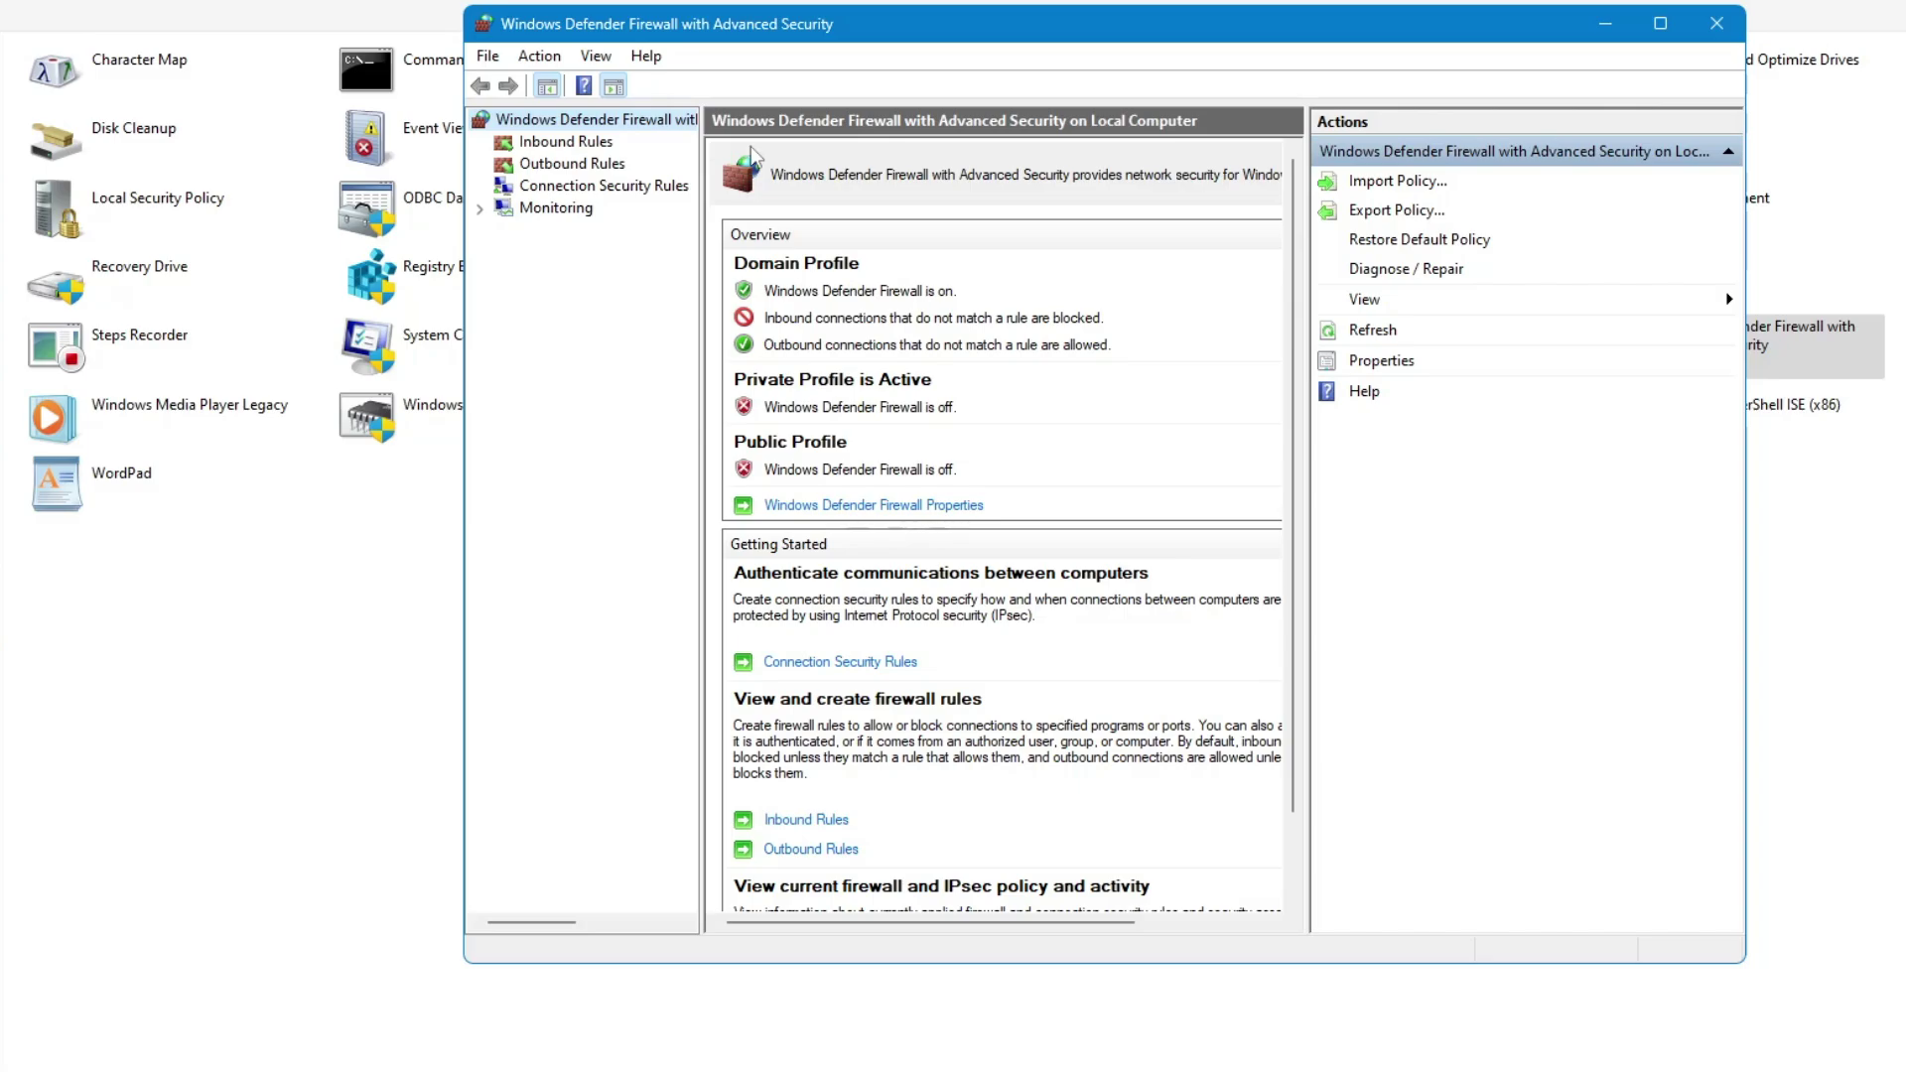
pyautogui.click(1716, 22)
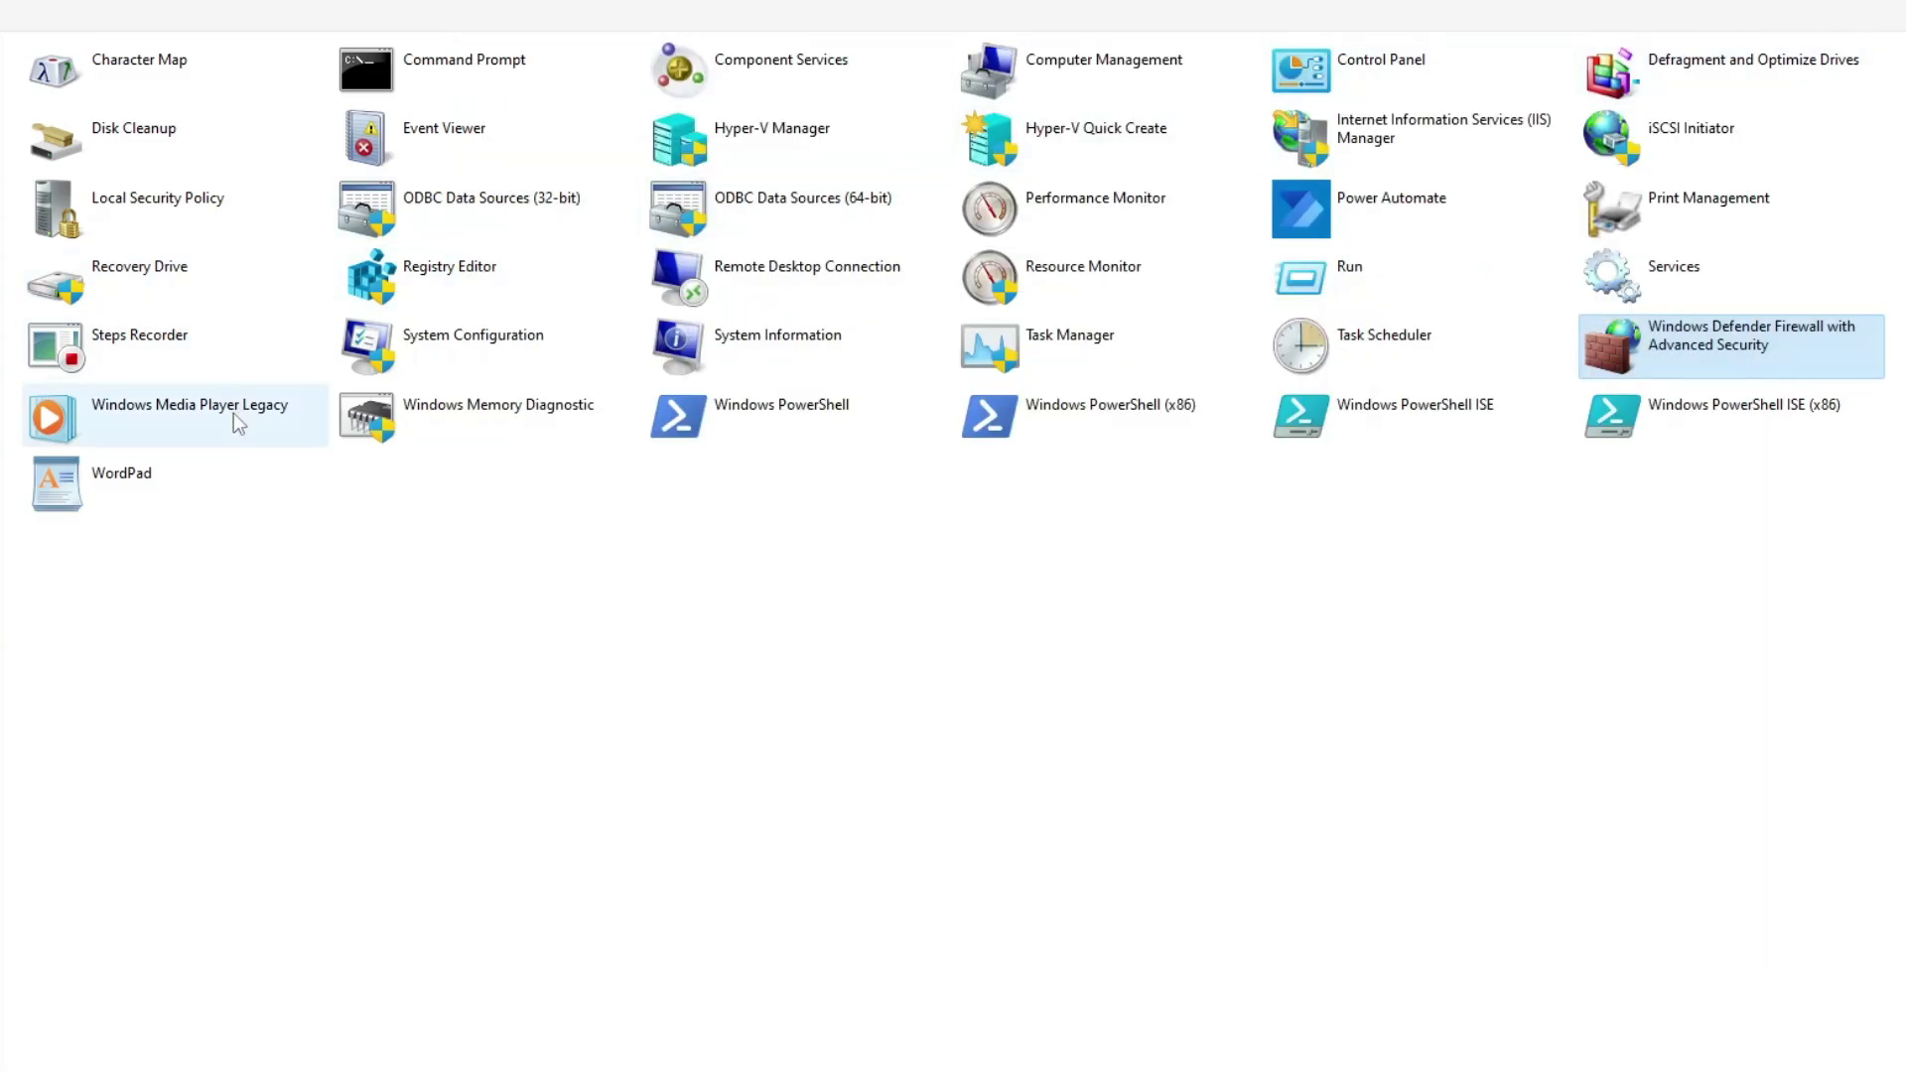
pyautogui.doubleClick(527, 431)
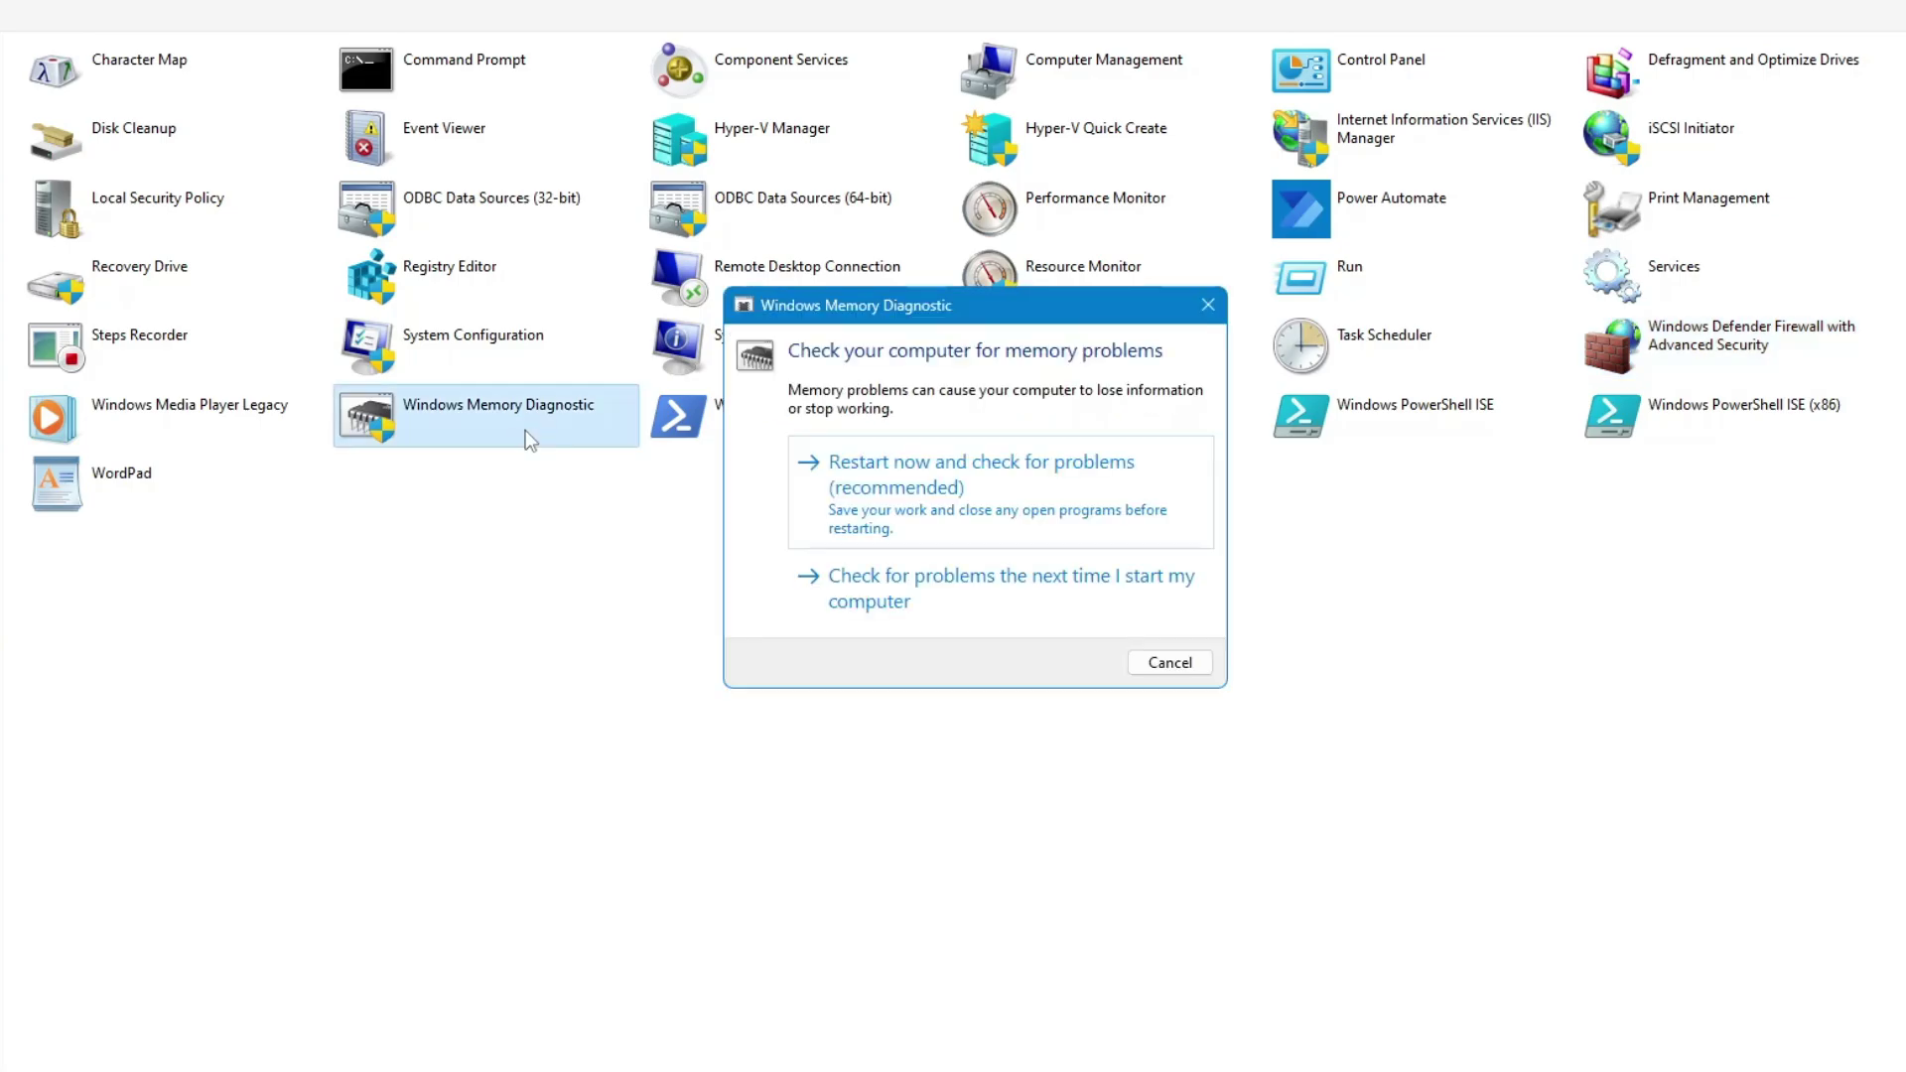
pyautogui.moveTo(1016, 296); pyautogui.dragTo(1109, 233)
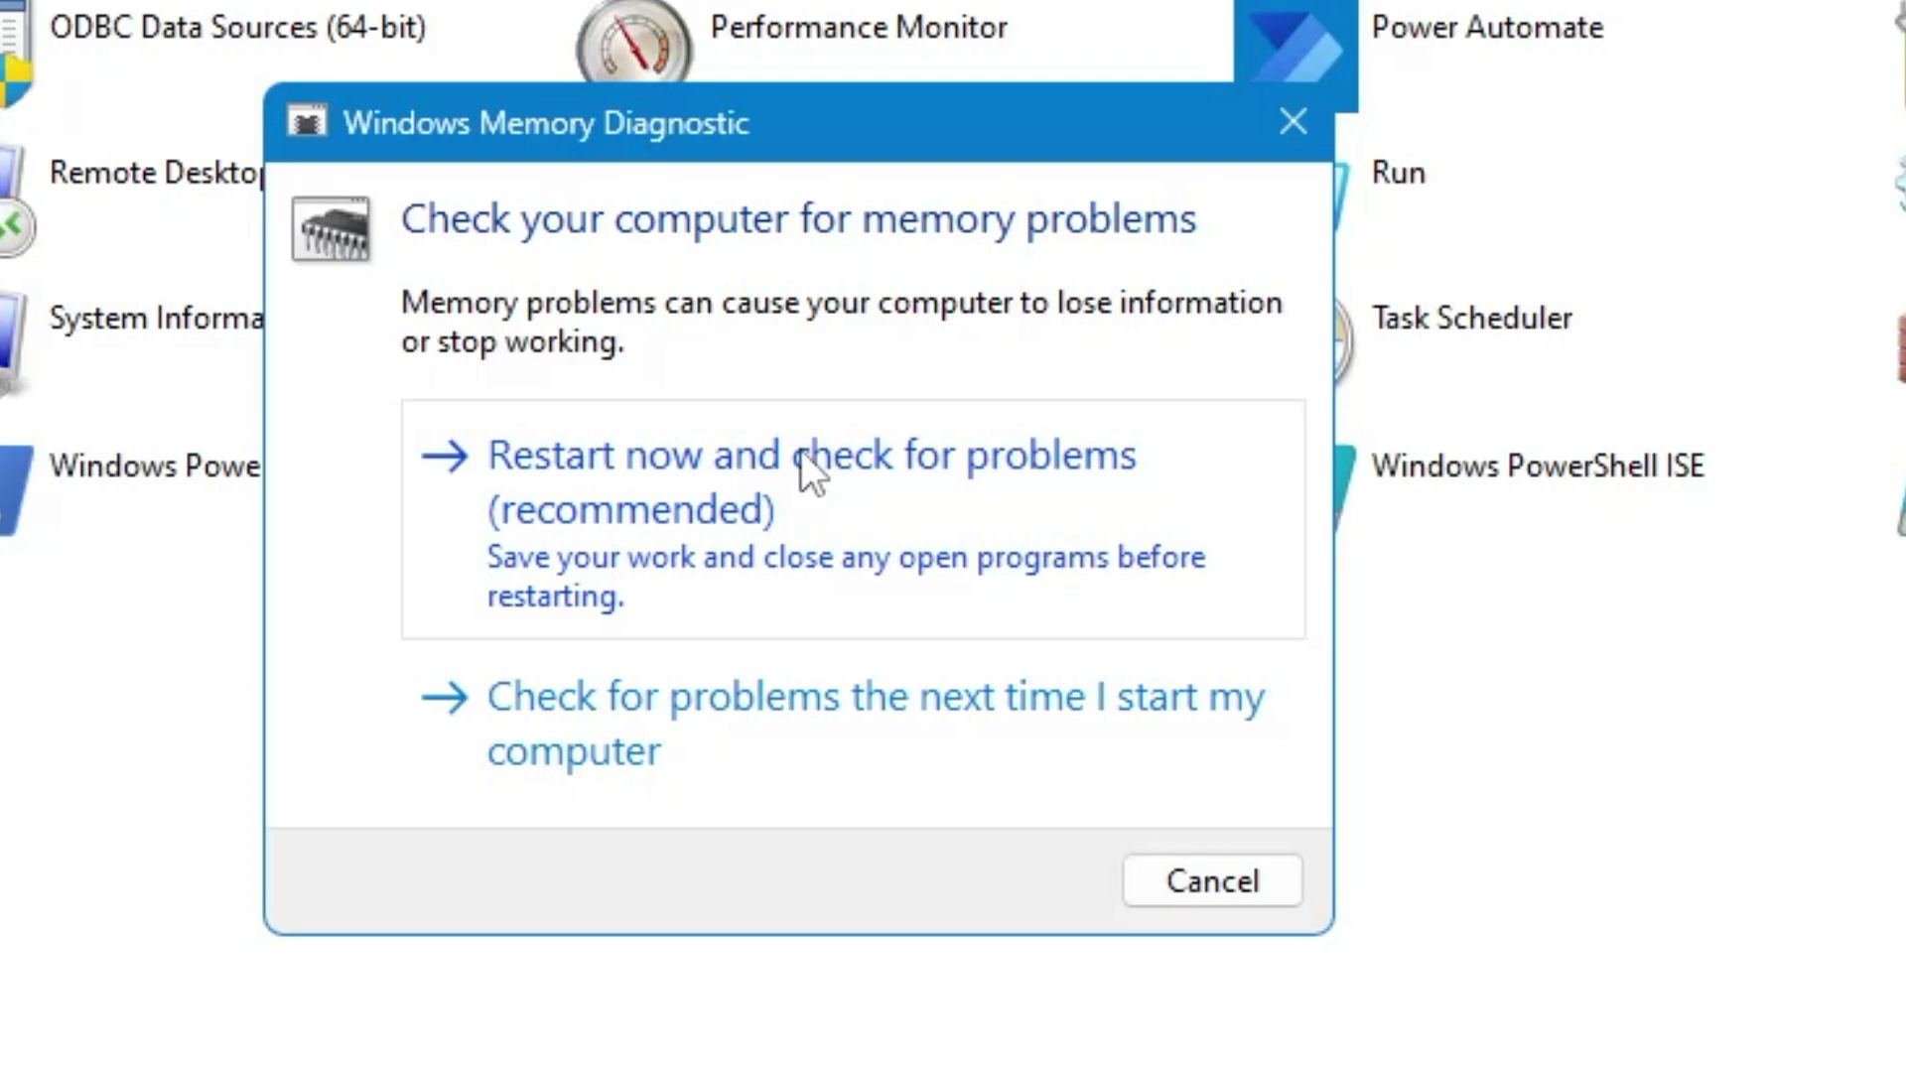
pyautogui.click(1181, 881)
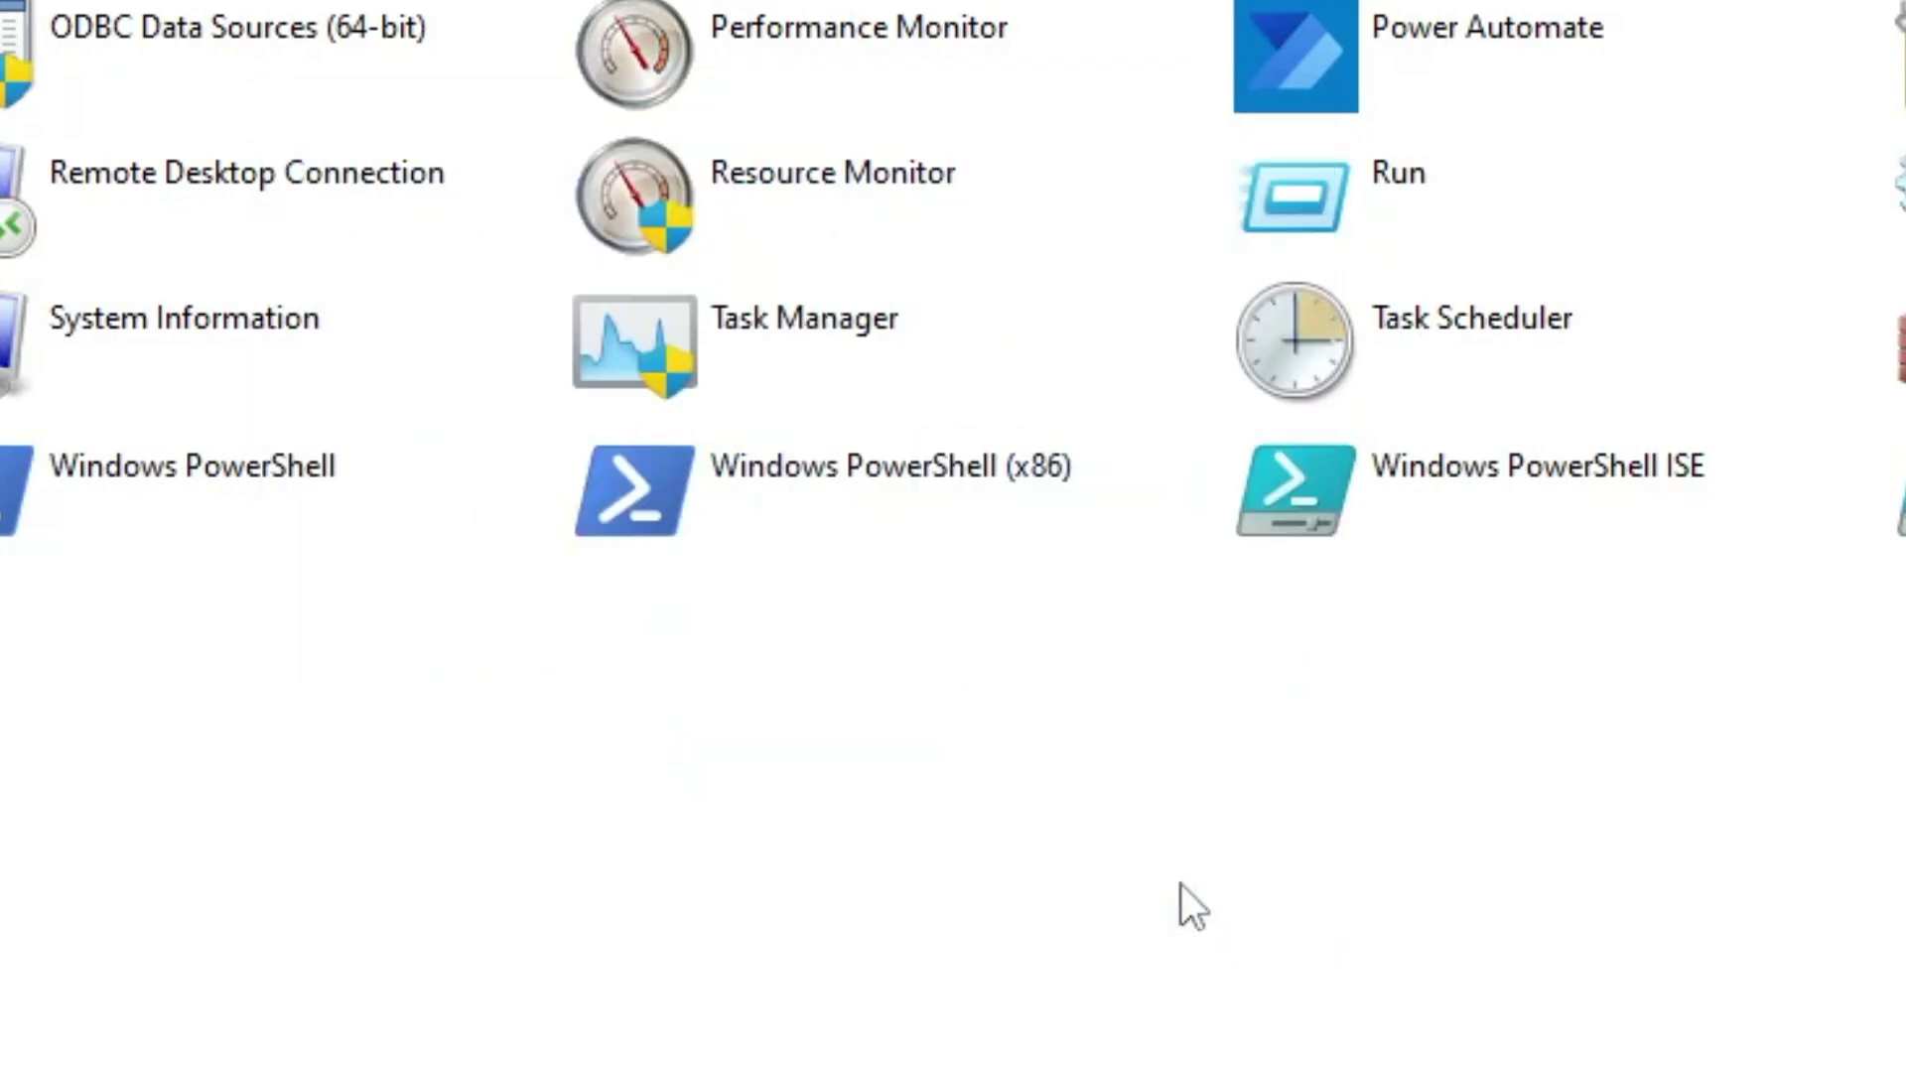